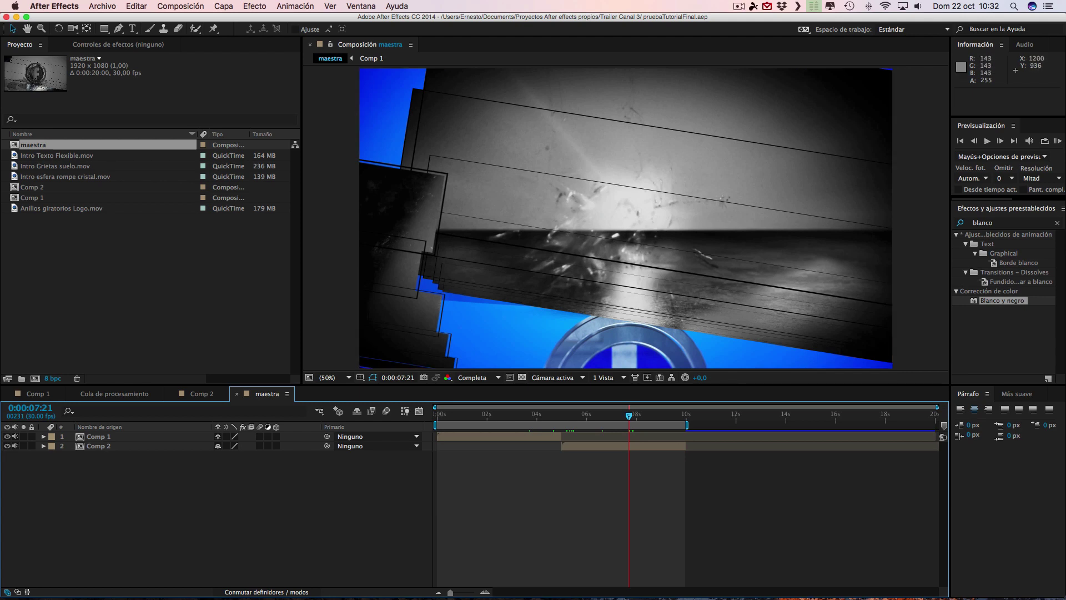
Switch from After Effects to the QuickTime Player space playing the rendered trailer full screen.
{"action": "key", "text": "ctrl+Up"}
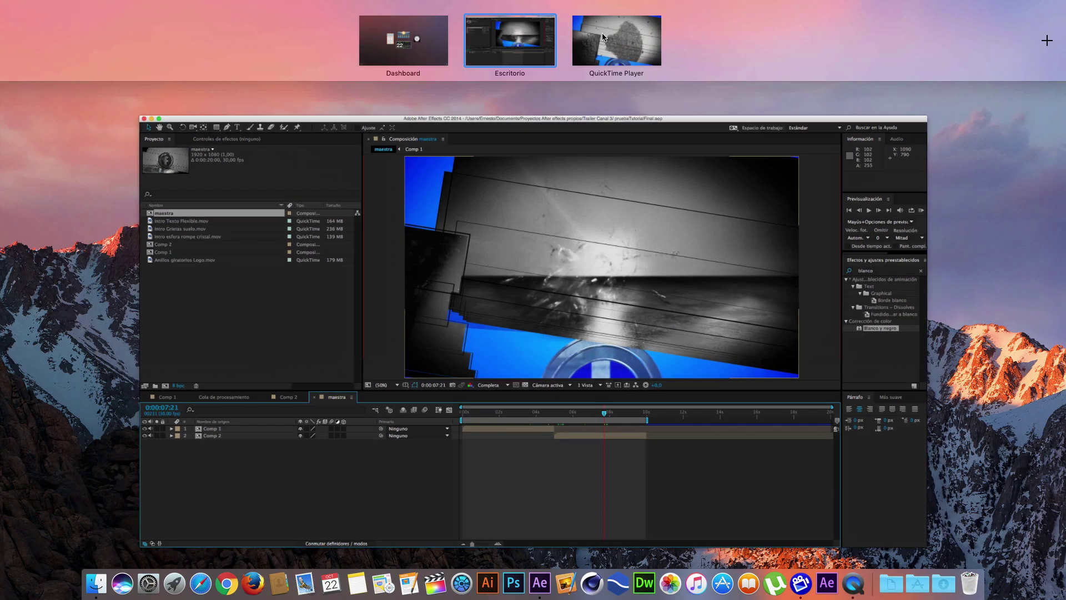
{"action": "left_click", "coordinate": [618, 41]}
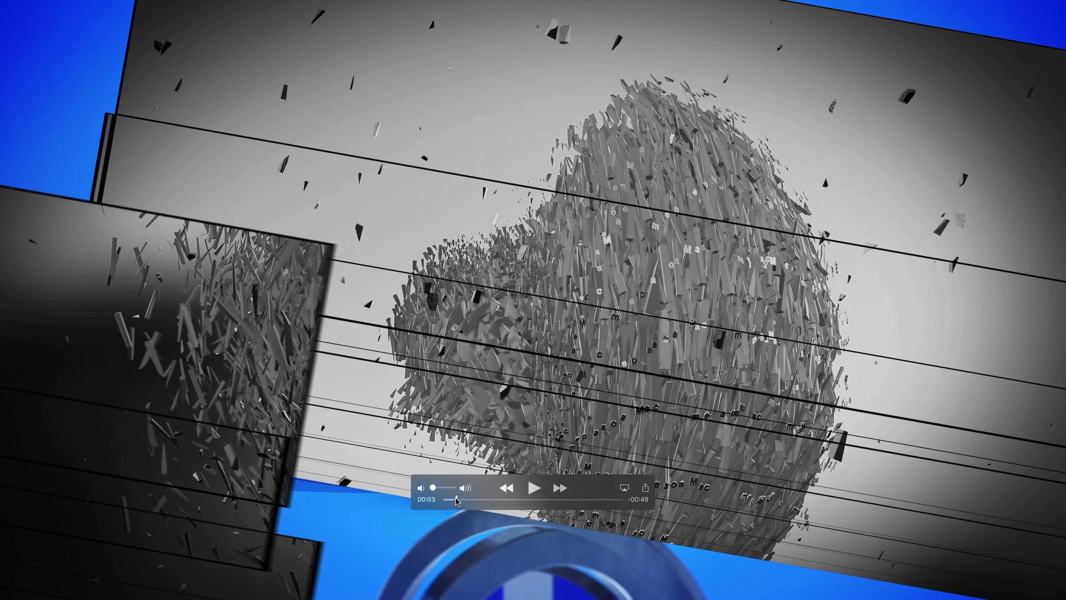
Scrub the trailer to about 00:12, raise the volume slightly, pause near 00:43, and show the spaces overview.
{"action": "mouse_move", "coordinate": [456, 501]}
{"action": "left_mouse_down"}
{"action": "mouse_move", "coordinate": [580, 503]}
{"action": "mouse_move", "coordinate": [470, 502]}
{"action": "left_mouse_up"}
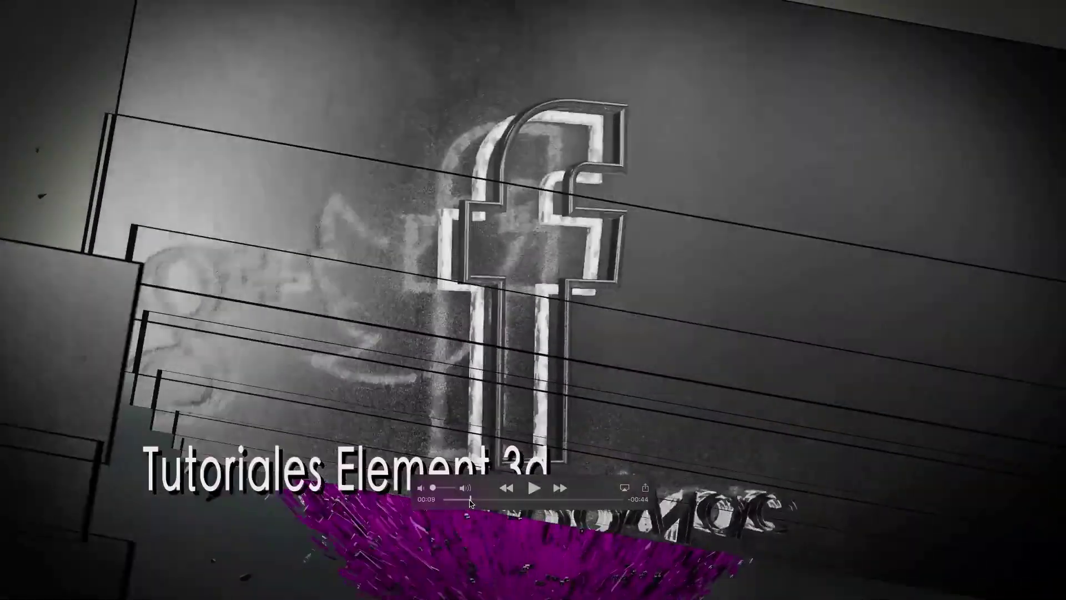
{"action": "mouse_move", "coordinate": [471, 503]}
{"action": "left_mouse_down"}
{"action": "mouse_move", "coordinate": [484, 503]}
{"action": "mouse_move", "coordinate": [428, 500]}
{"action": "left_mouse_up"}
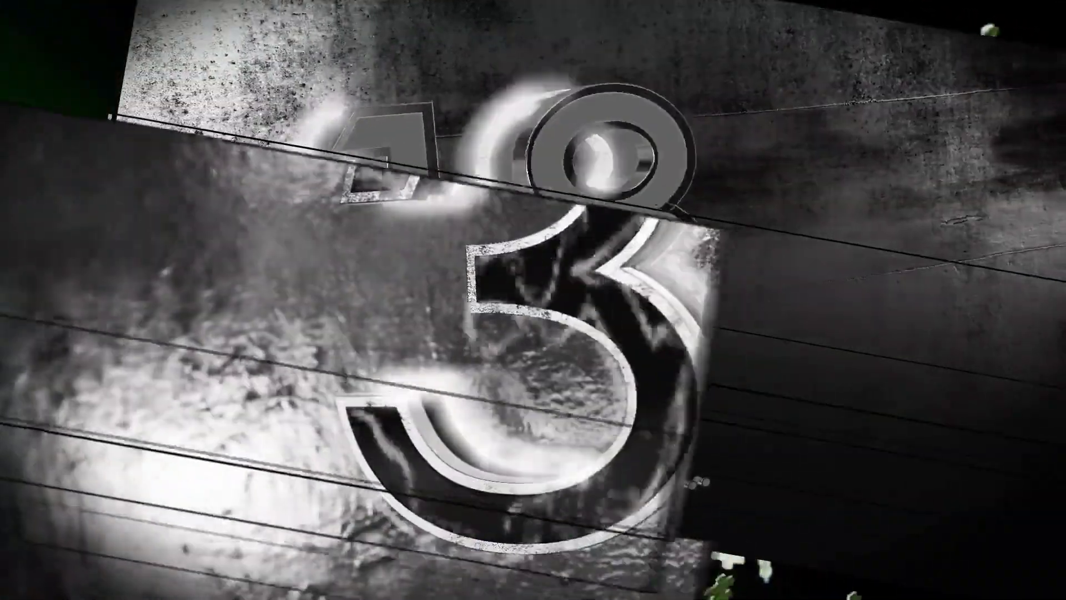
{"action": "mouse_move", "coordinate": [533, 492]}
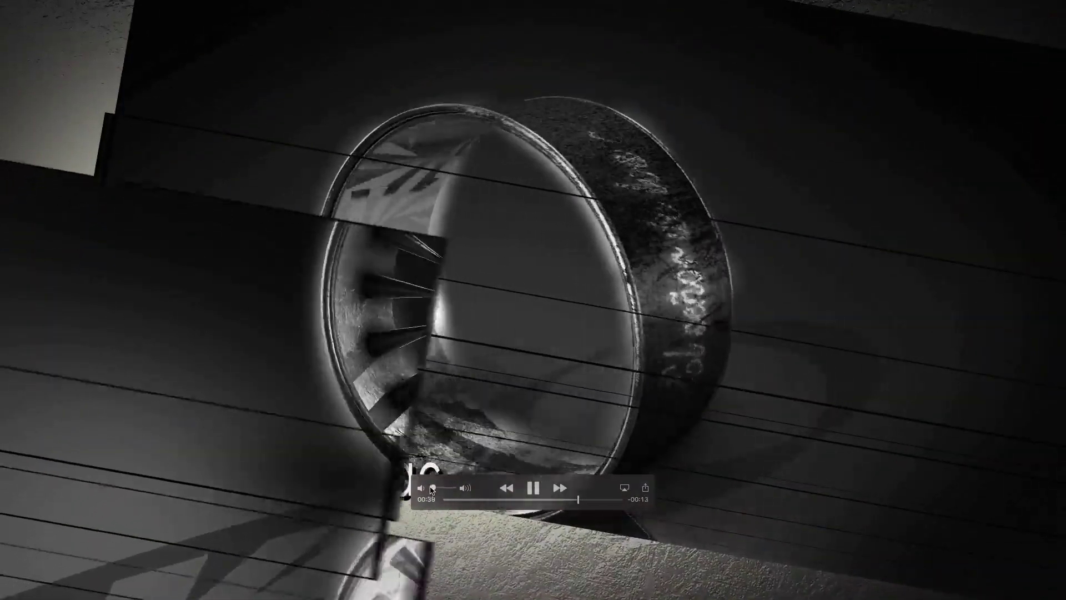
{"action": "left_click_drag", "start_coordinate": [432, 489], "coordinate": [415, 484]}
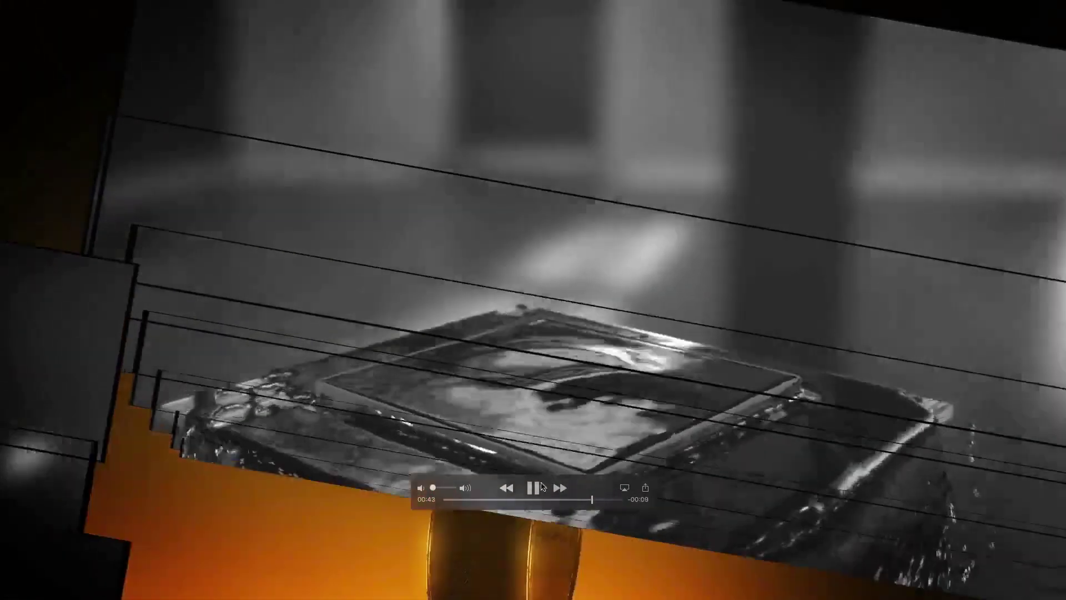
{"action": "left_click", "coordinate": [541, 487]}
{"action": "key", "text": "ctrl+Up"}
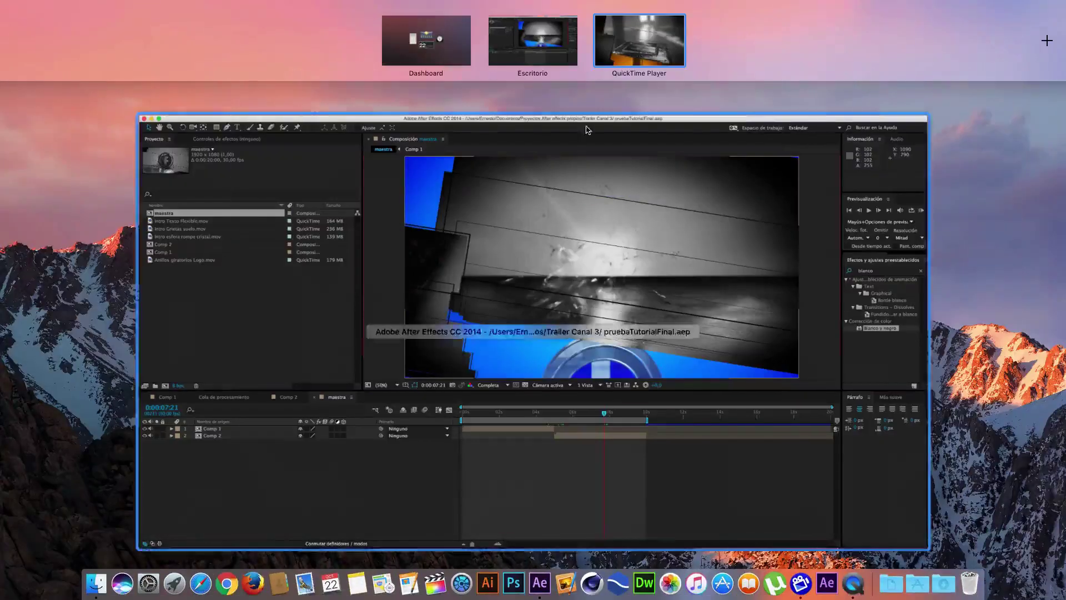
Return to the After Effects desktop and set the maestro comp's current time to 0:00:03:06.
{"action": "left_click", "coordinate": [521, 36]}
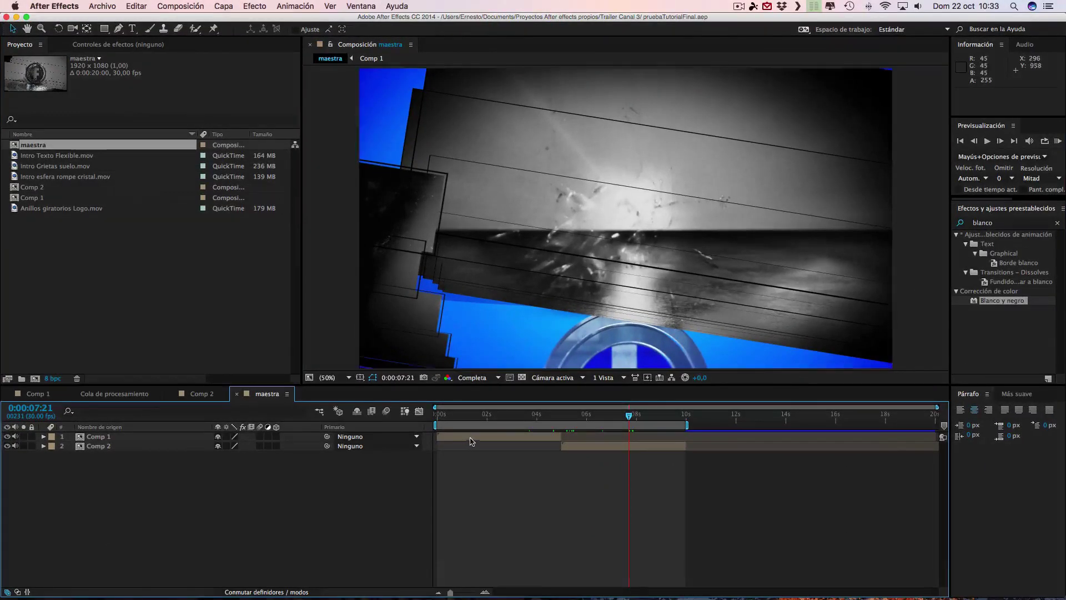
{"action": "left_click", "coordinate": [627, 416]}
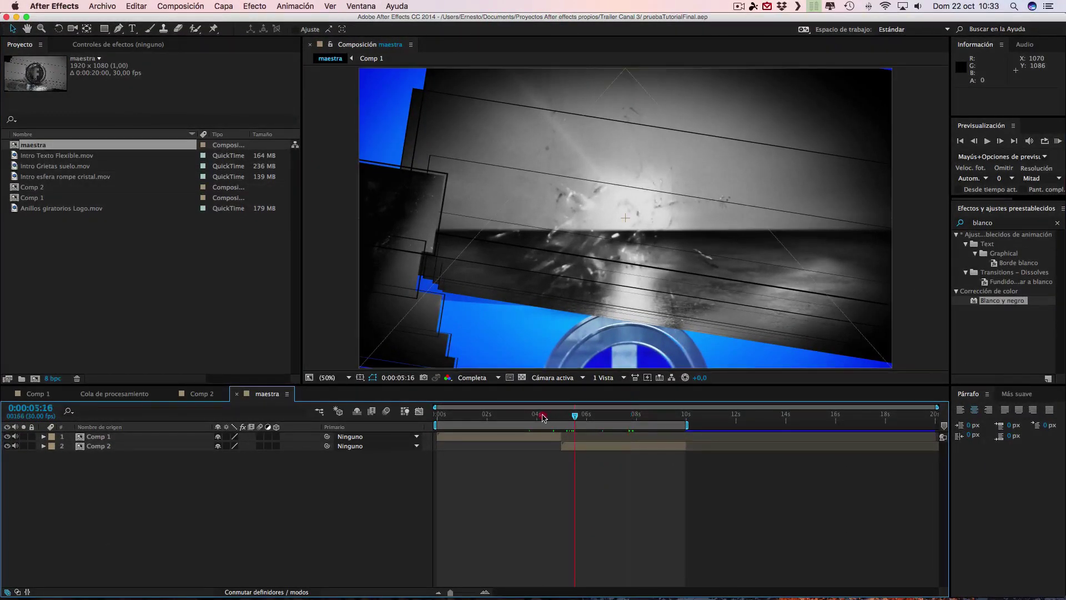
{"action": "left_click", "coordinate": [543, 418]}
{"action": "left_click_drag", "start_coordinate": [543, 418], "coordinate": [539, 416]}
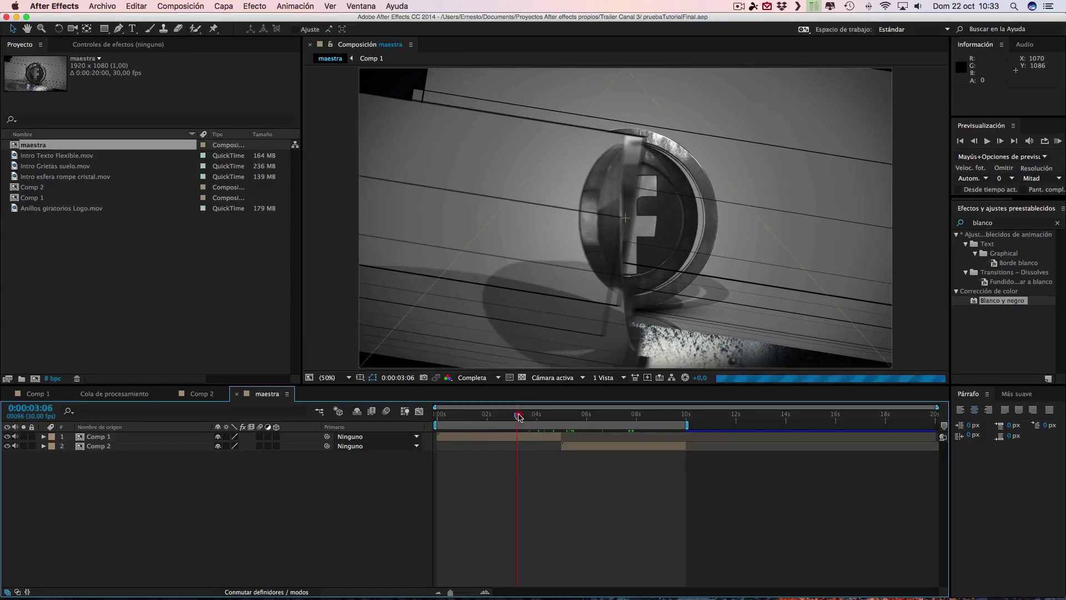
{"action": "left_click", "coordinate": [517, 418]}
Start a new empty project via Archivo > Nuevo > Nuevo proyecto.
{"action": "left_click", "coordinate": [110, 7]}
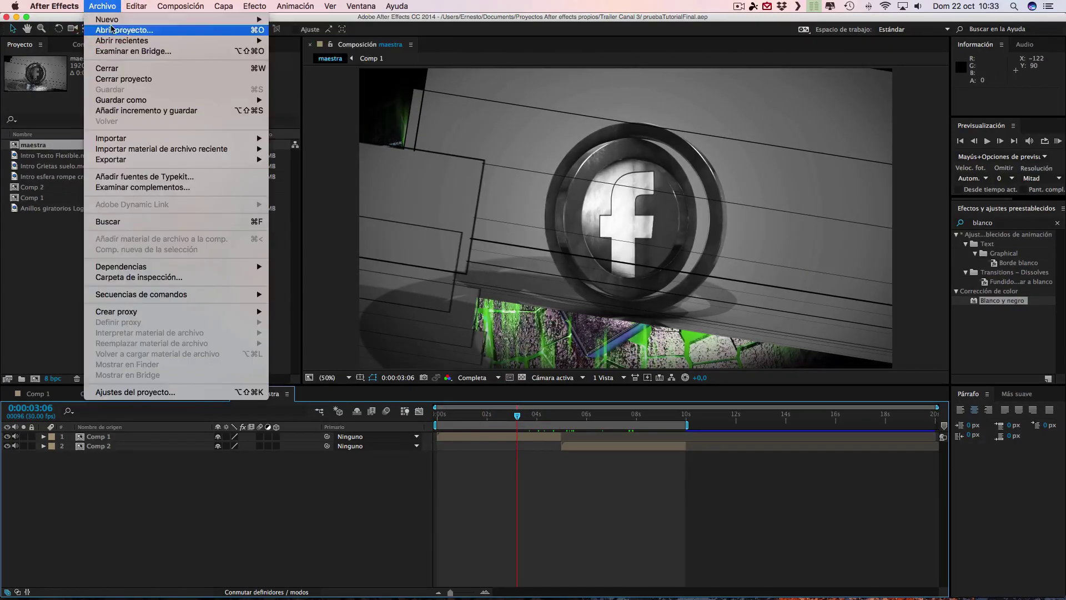
{"action": "mouse_move", "coordinate": [116, 22]}
{"action": "left_click", "coordinate": [309, 23]}
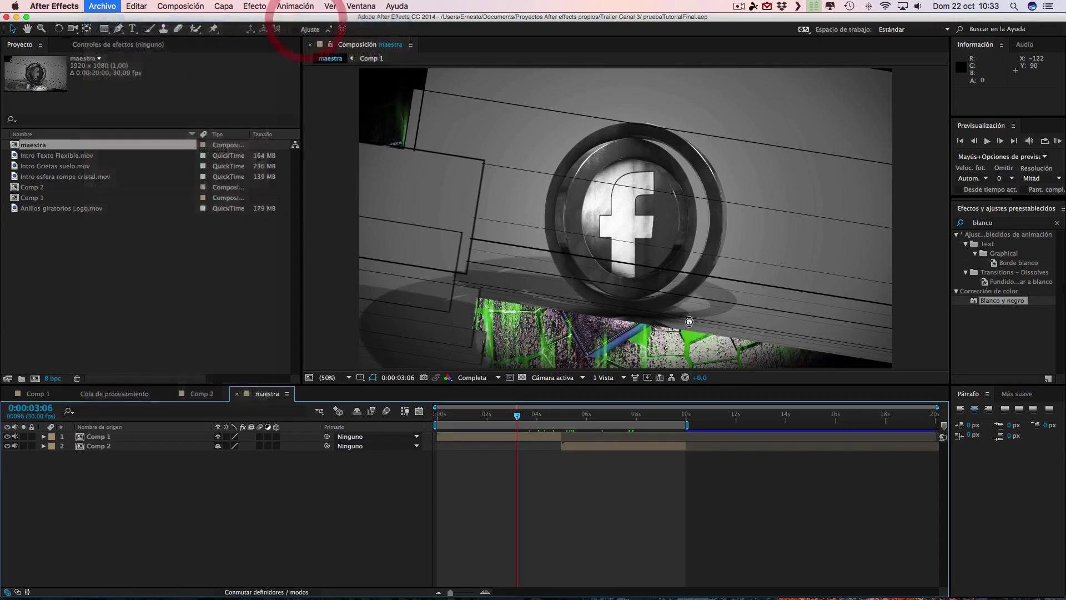
Create a composition named '1' at 1920×1080, 30 fps, lasting 0:00:10:00.
{"action": "left_click", "coordinate": [191, 6]}
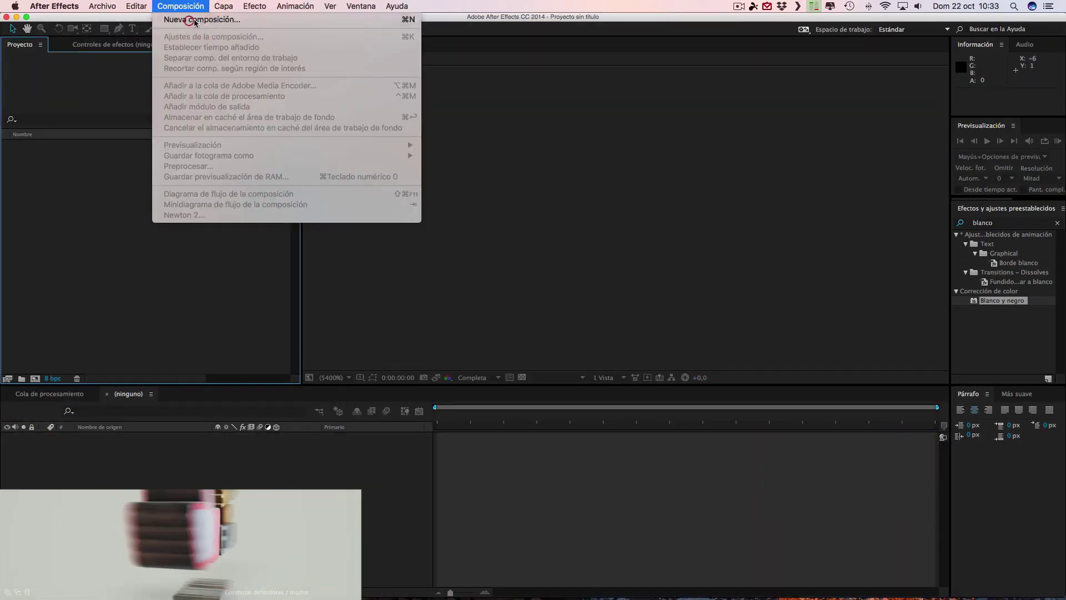
{"action": "left_click", "coordinate": [191, 21]}
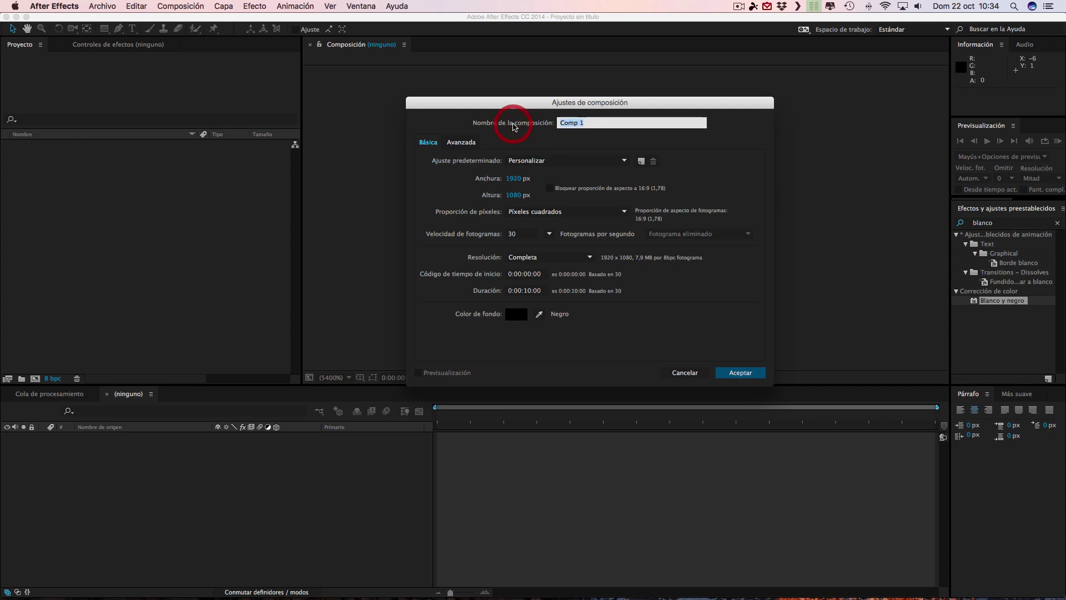
{"action": "type", "text": "1"}
{"action": "left_click", "coordinate": [549, 180]}
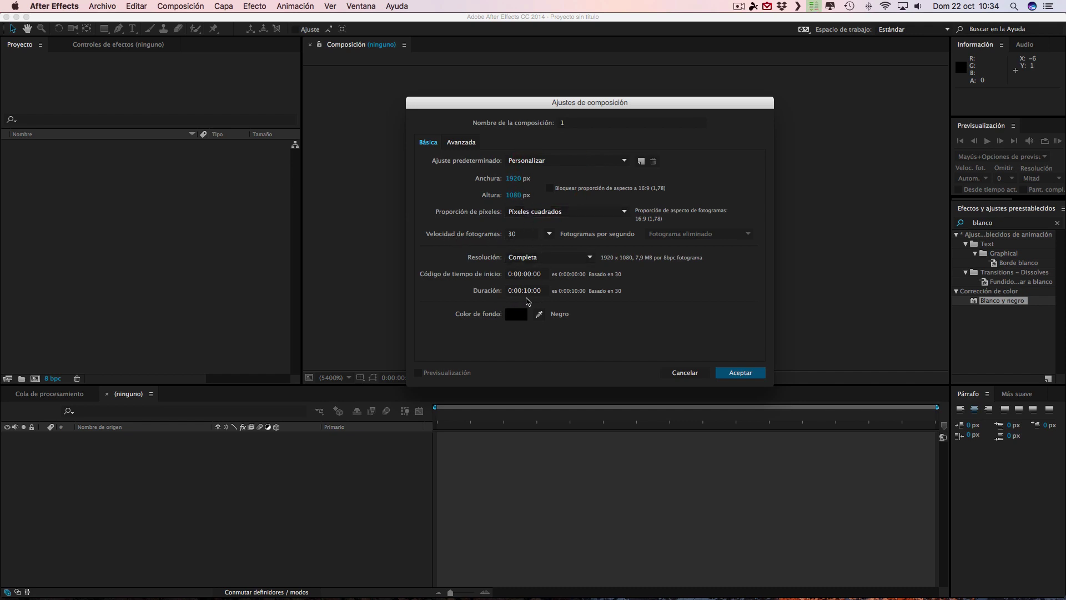
{"action": "left_click", "coordinate": [740, 372]}
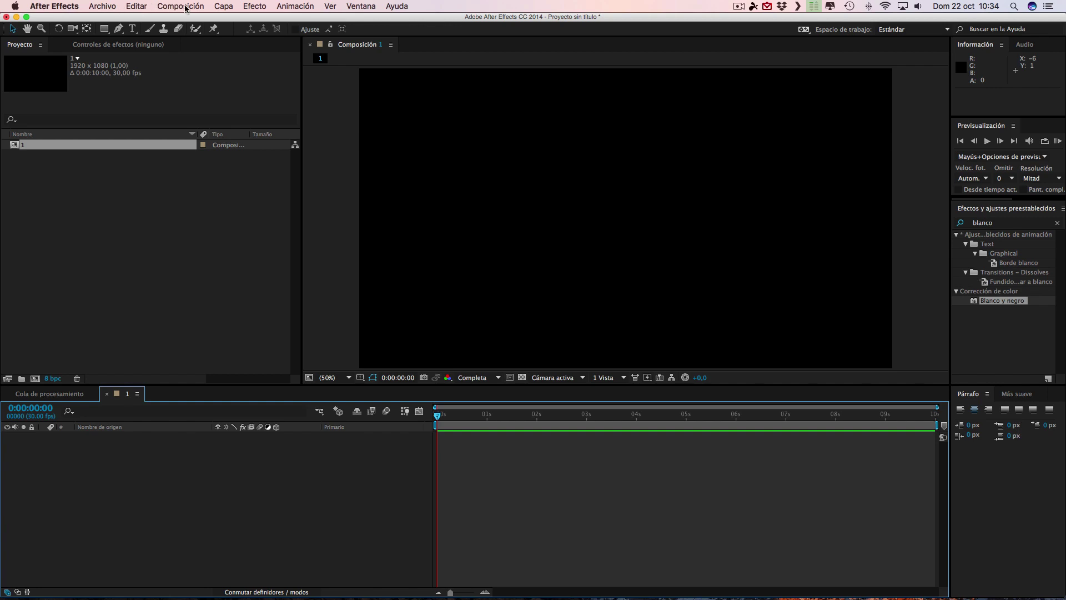
Open the import dialog and select Anillos giratorios Logo.mov, Intro Shatter Logo.mov and Intro Texto Flexible.mov.
{"action": "left_click", "coordinate": [97, 7]}
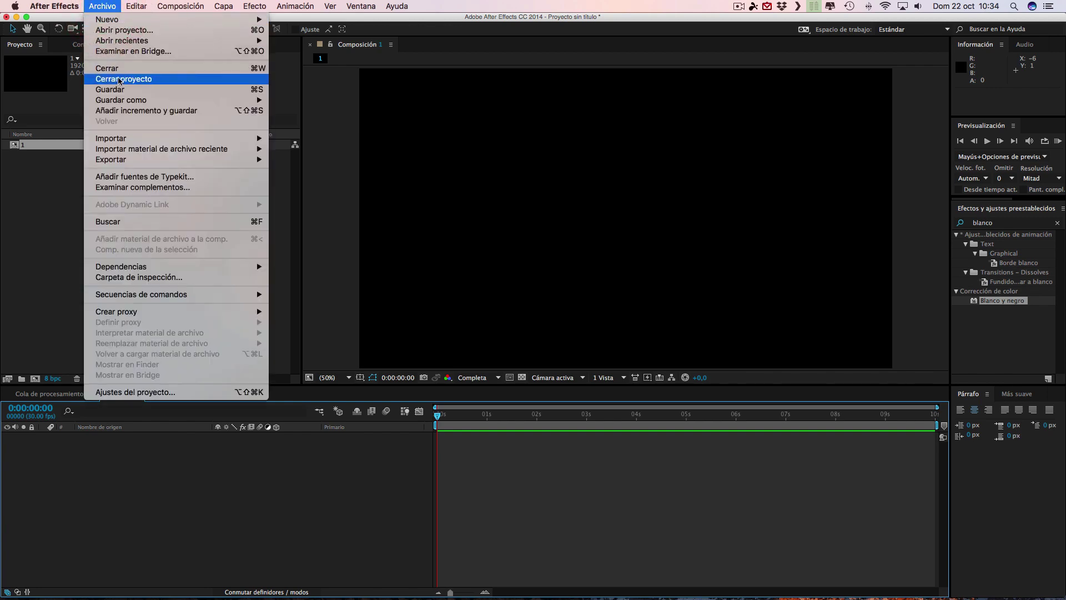
{"action": "left_click", "coordinate": [300, 140]}
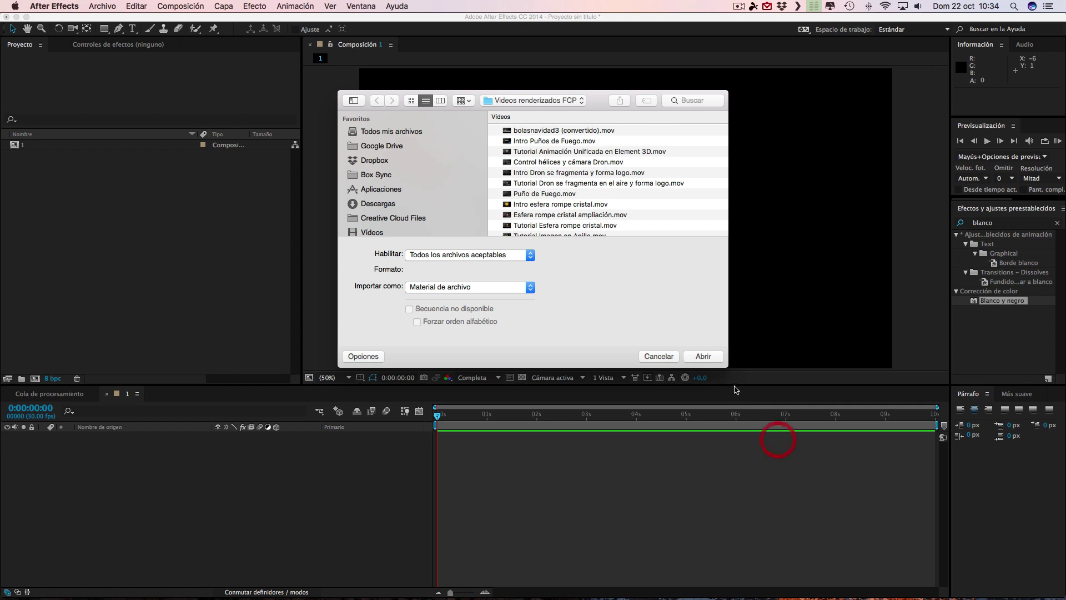
{"action": "left_click_drag", "start_coordinate": [728, 366], "coordinate": [957, 596]}
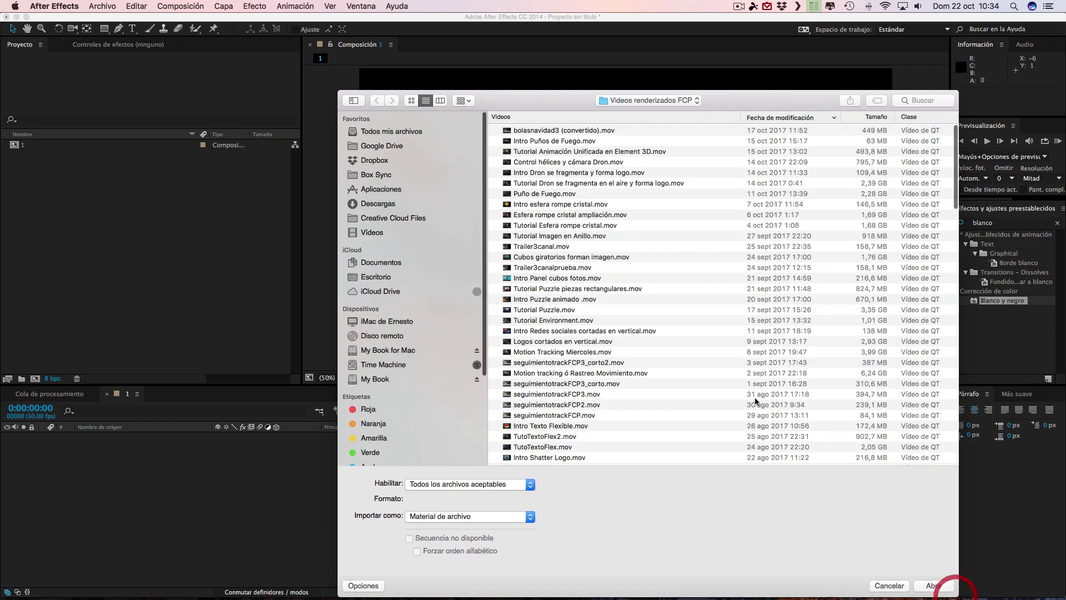
{"action": "scroll", "coordinate": [540, 325], "scroll_direction": "down", "scroll_amount": 3}
{"action": "scroll", "coordinate": [540, 325], "scroll_direction": "down", "scroll_amount": 3}
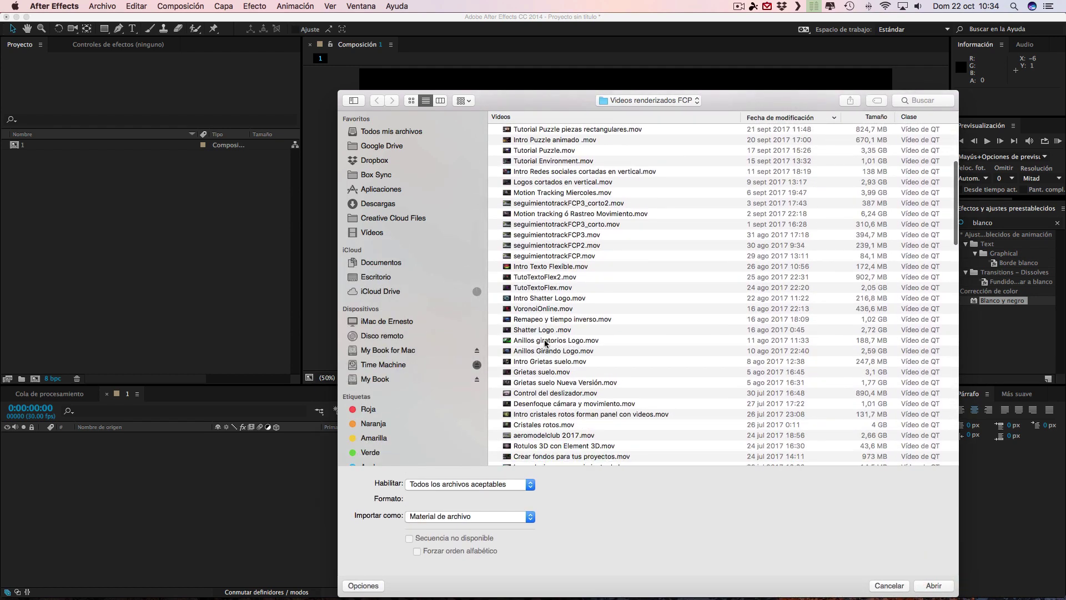
{"action": "left_click", "coordinate": [546, 340]}
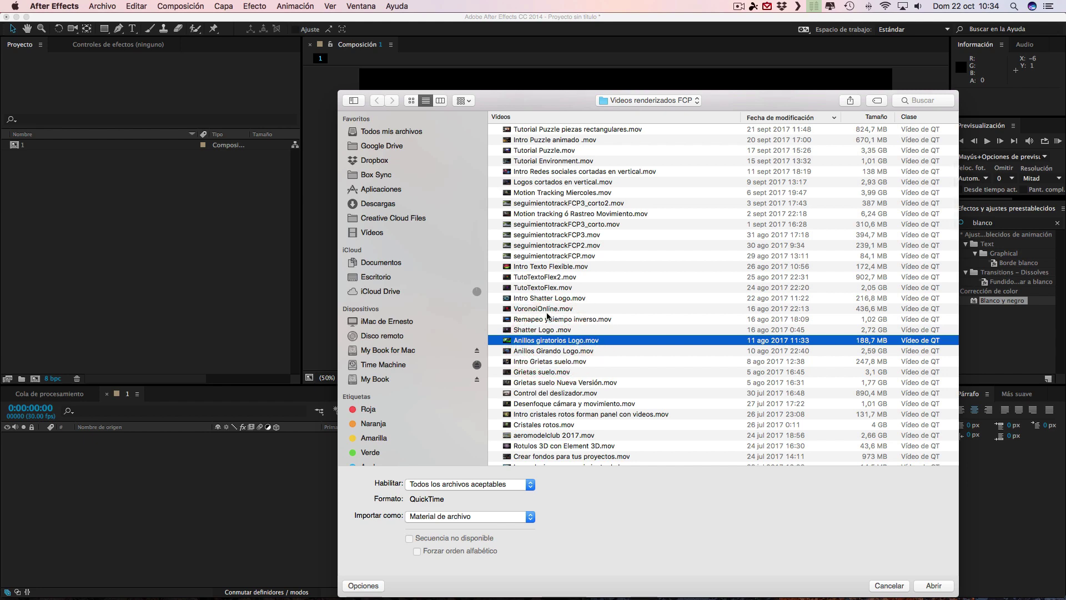
{"action": "scroll", "coordinate": [572, 321], "scroll_direction": "up", "scroll_amount": 2}
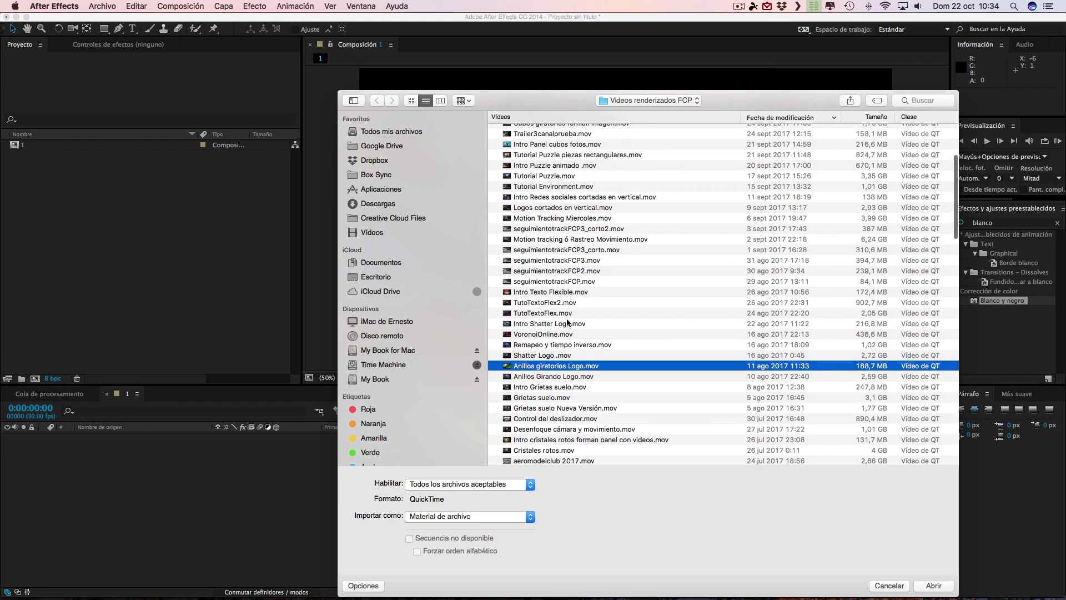
{"action": "left_click", "coordinate": [531, 325], "text": "super"}
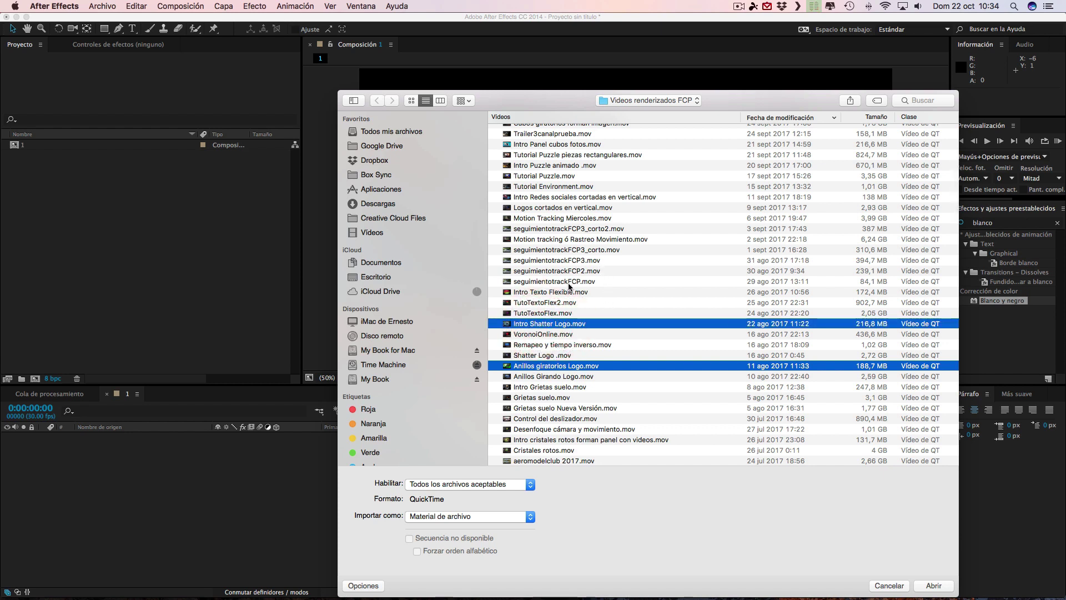
{"action": "left_click", "coordinate": [542, 294], "text": "super"}
Add Intro Redes sociales cortadas en vertical.mov, Intro Puños de Fuego.mov and Intro esfera rompe cristal.mov, then import all six.
{"action": "scroll", "coordinate": [566, 244], "scroll_direction": "up", "scroll_amount": 5}
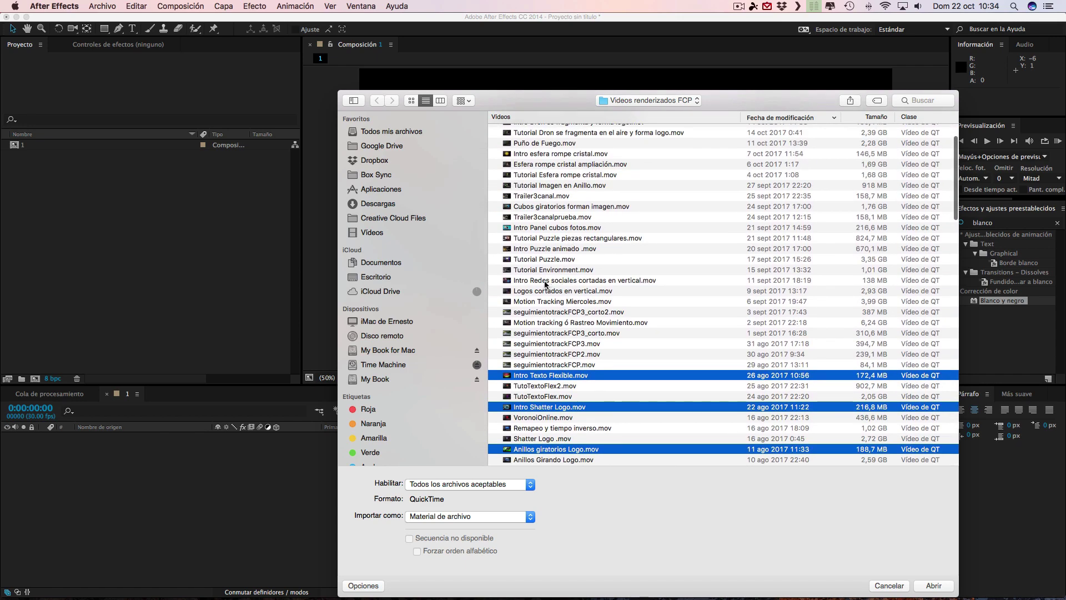
{"action": "left_click", "coordinate": [542, 282], "text": "super"}
{"action": "scroll", "coordinate": [566, 255], "scroll_direction": "up", "scroll_amount": 2}
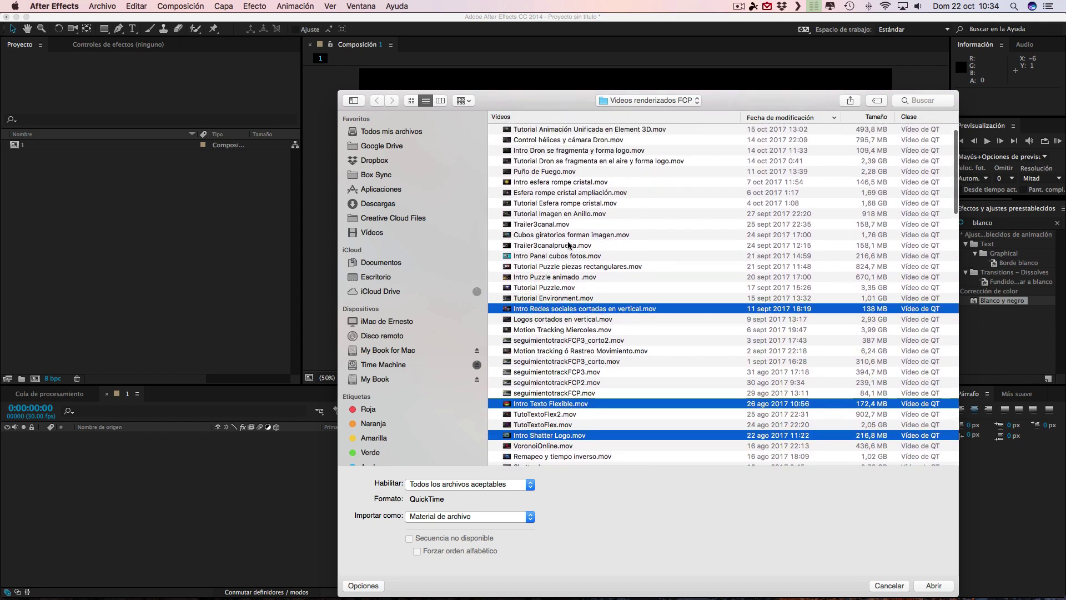
{"action": "scroll", "coordinate": [572, 244], "scroll_direction": "down", "scroll_amount": 2}
{"action": "scroll", "coordinate": [580, 241], "scroll_direction": "up", "scroll_amount": 4}
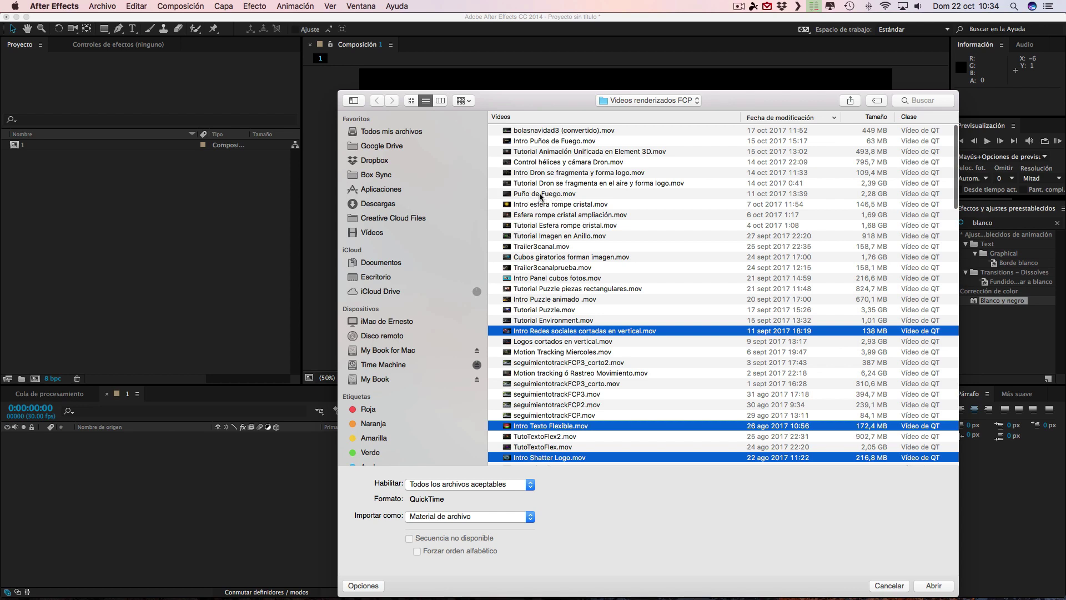
{"action": "scroll", "coordinate": [539, 189], "scroll_direction": "up", "scroll_amount": 2}
{"action": "left_click", "coordinate": [536, 142], "text": "super"}
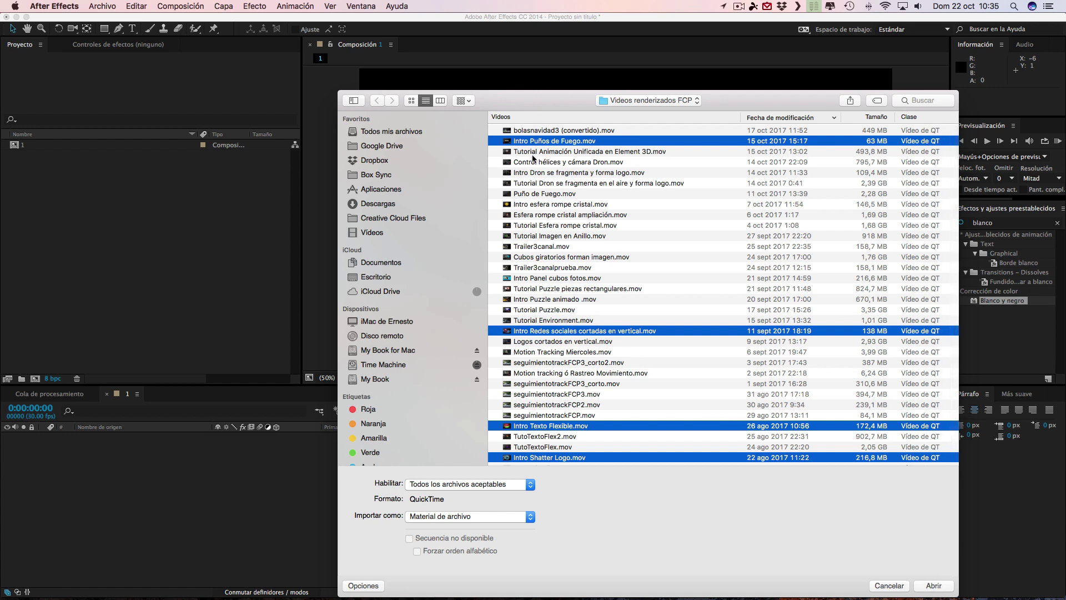
{"action": "left_click", "coordinate": [536, 207], "text": "super"}
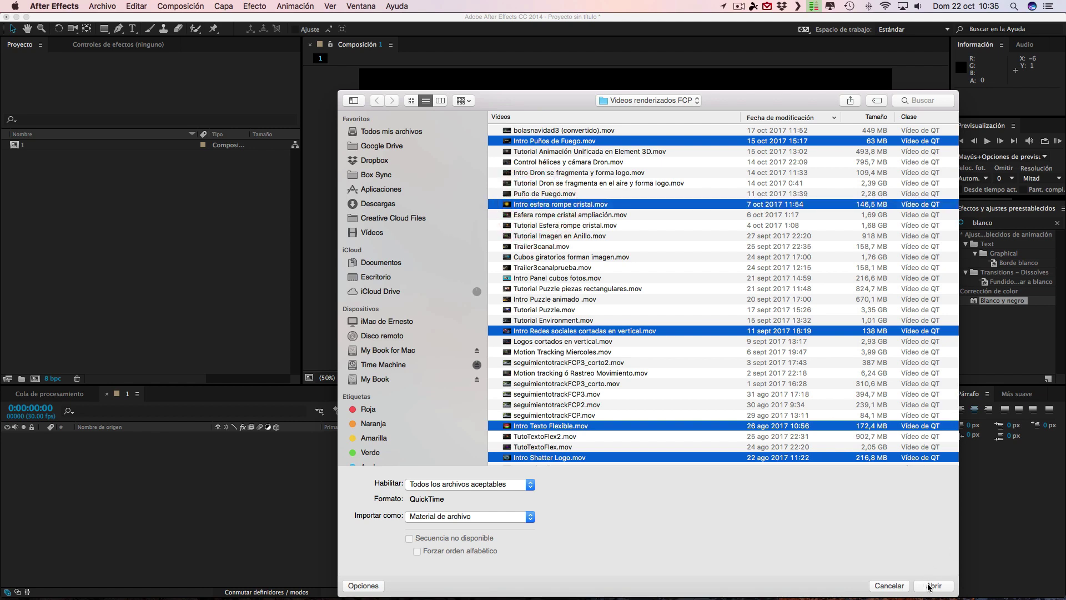
{"action": "left_click", "coordinate": [929, 587]}
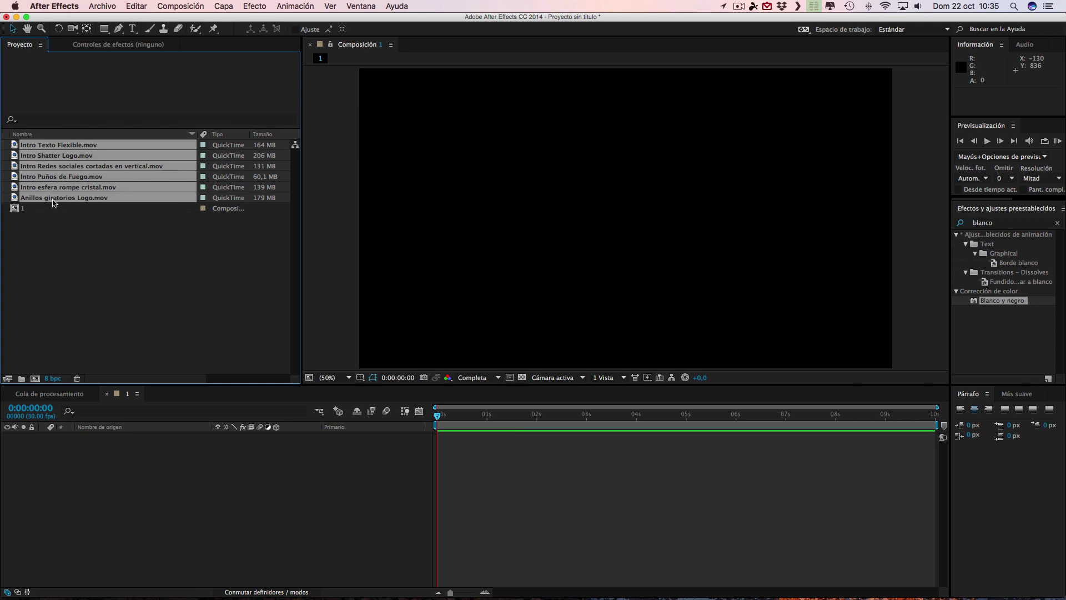
Drag Anillos giratorios Logo.mov from the Project panel into composition 1's timeline as layer 1.
{"action": "left_click", "coordinate": [129, 516]}
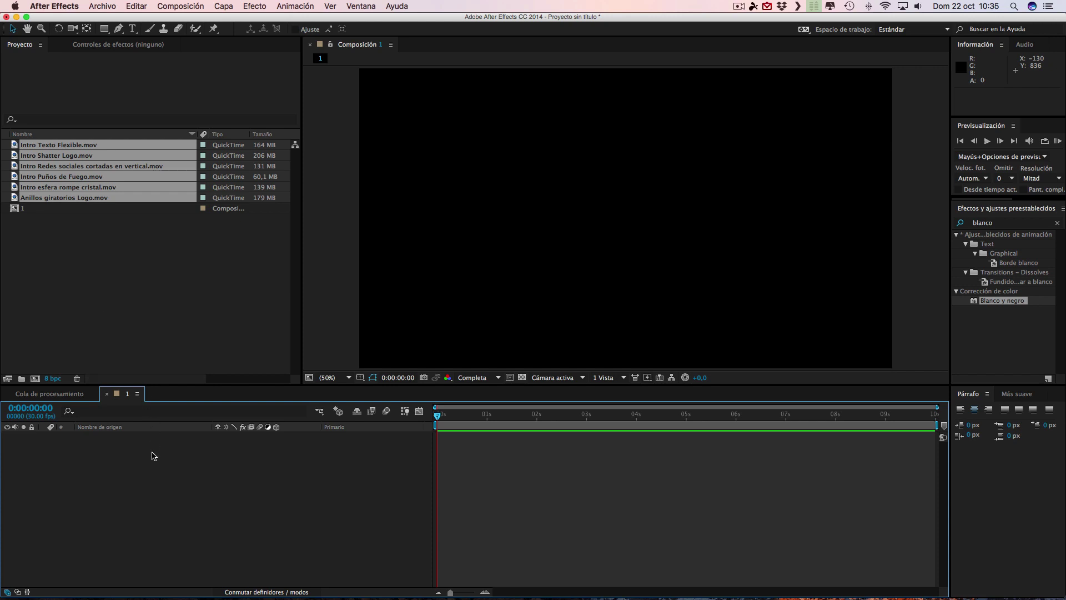
{"action": "left_click", "coordinate": [63, 226]}
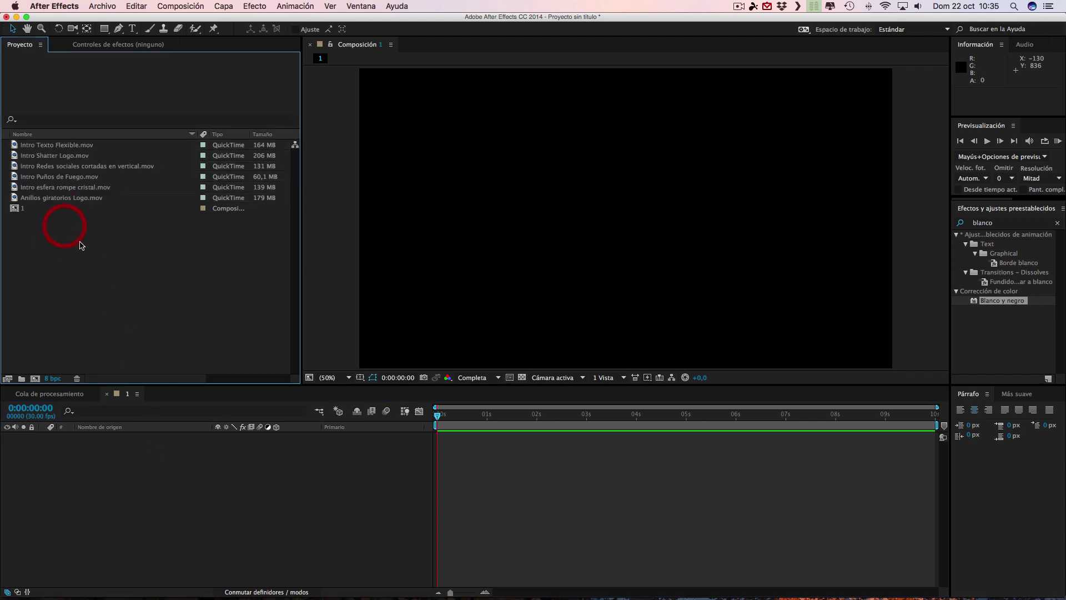
{"action": "left_click", "coordinate": [76, 201]}
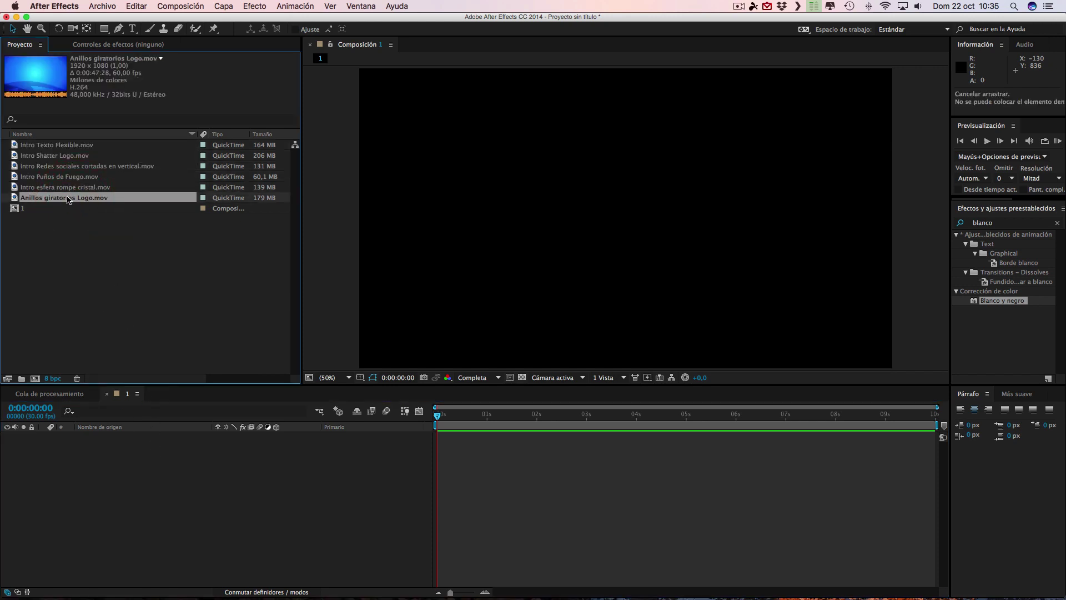
{"action": "left_click_drag", "start_coordinate": [66, 199], "coordinate": [117, 501]}
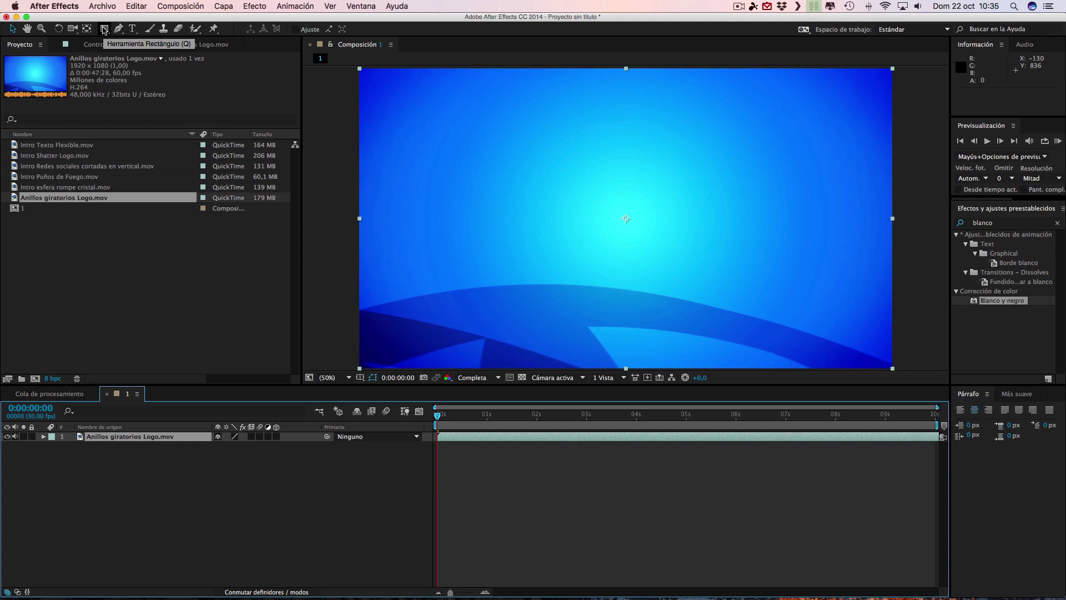
{"action": "left_click", "coordinate": [185, 491]}
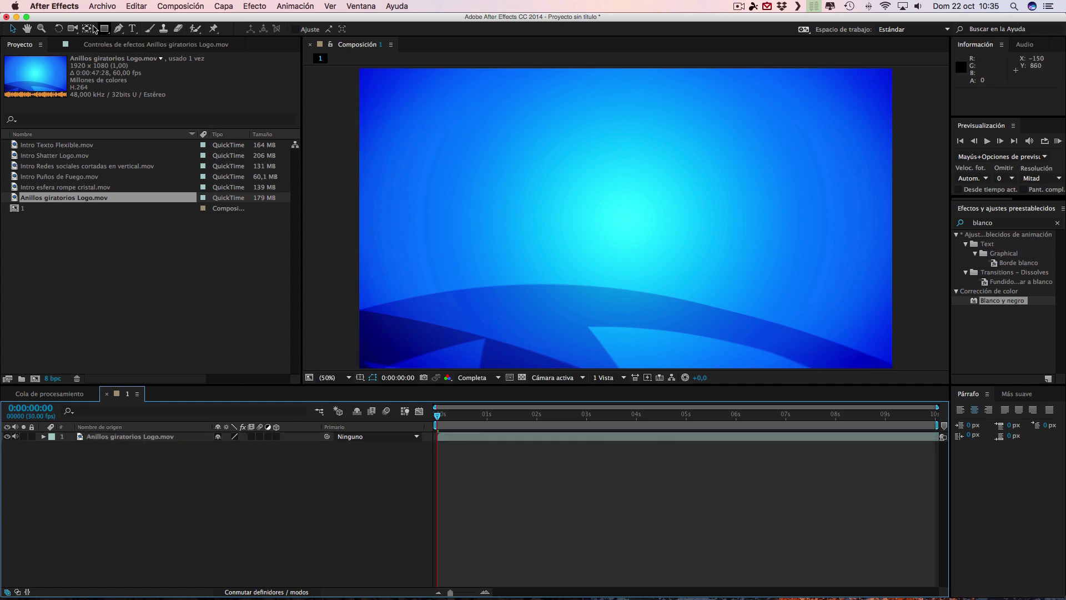
{"action": "left_click", "coordinate": [155, 439]}
{"action": "left_click", "coordinate": [155, 438]}
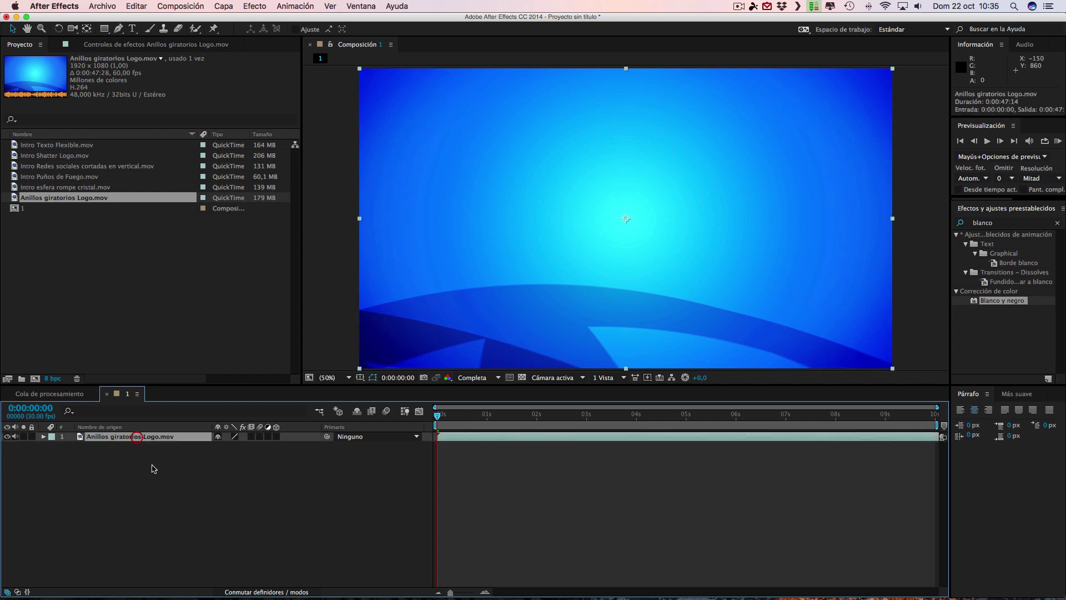
{"action": "left_click", "coordinate": [215, 517]}
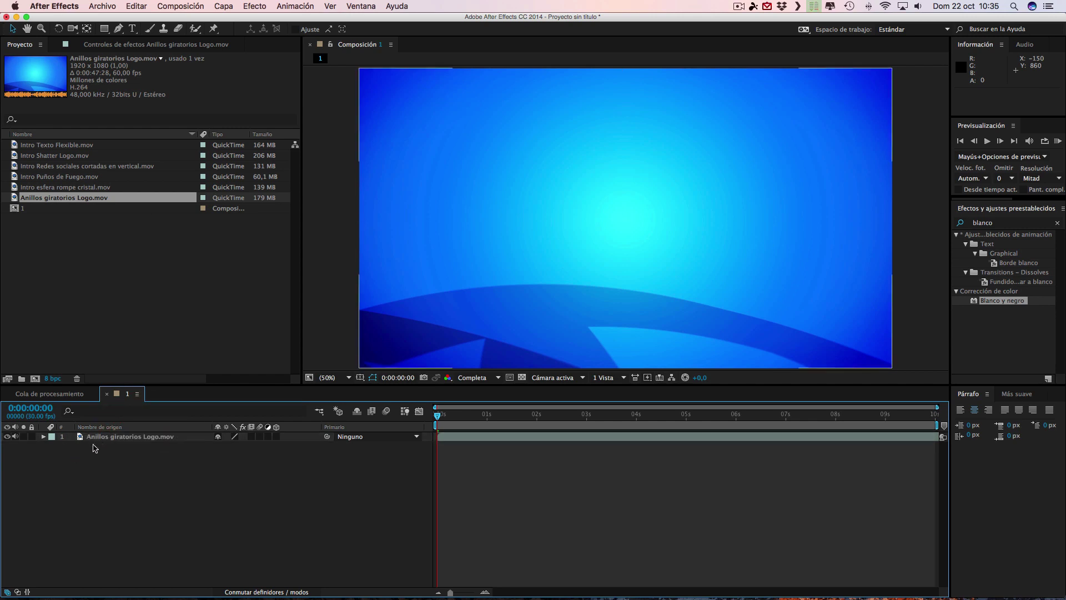
Draw a wide white rectangle across the upper frame and hide its stroke, Trazo 1.
{"action": "left_click_drag", "start_coordinate": [104, 29], "coordinate": [166, 31]}
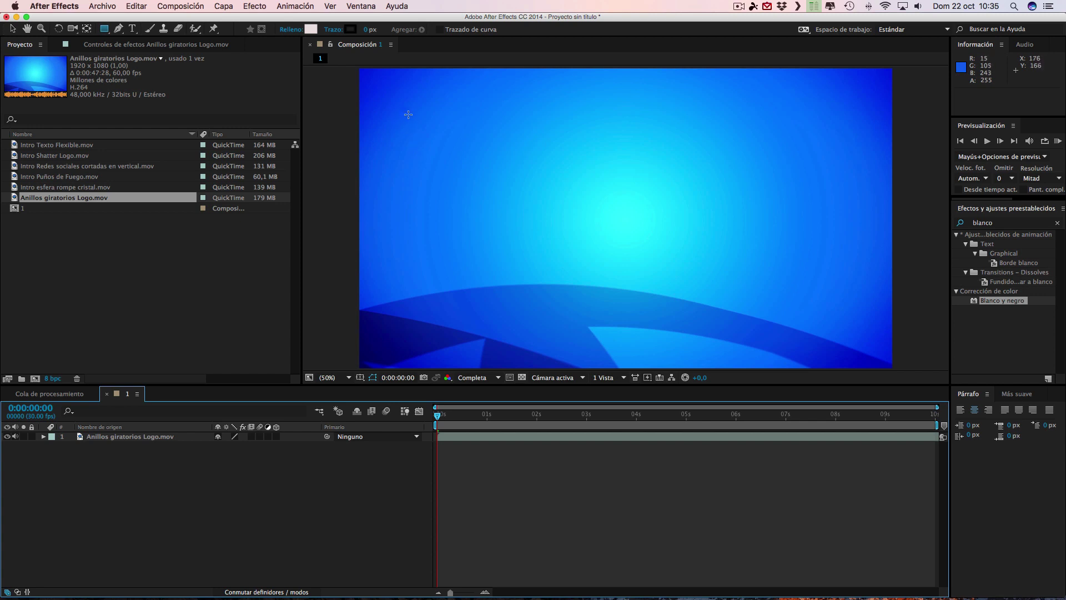
{"action": "left_click_drag", "start_coordinate": [407, 116], "coordinate": [941, 184]}
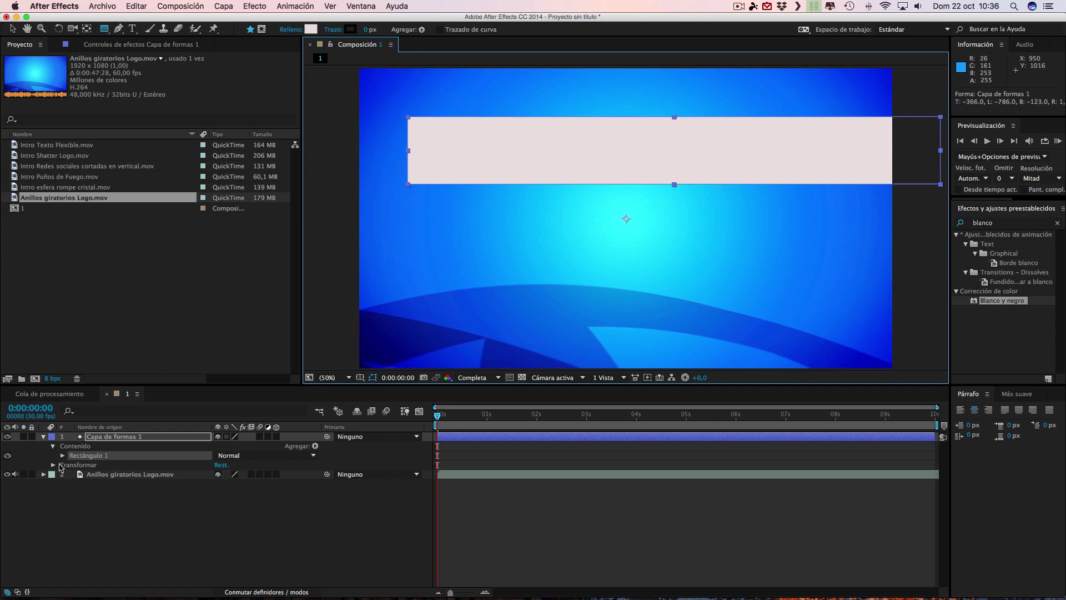
{"action": "left_click", "coordinate": [63, 455]}
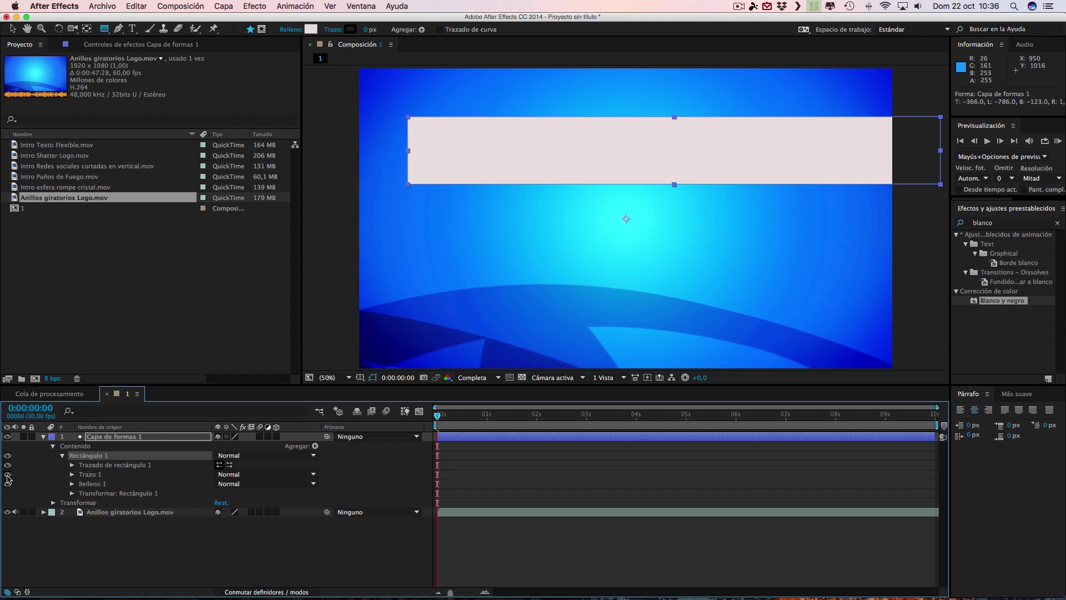
{"action": "left_click", "coordinate": [8, 475]}
{"action": "left_click", "coordinate": [63, 455]}
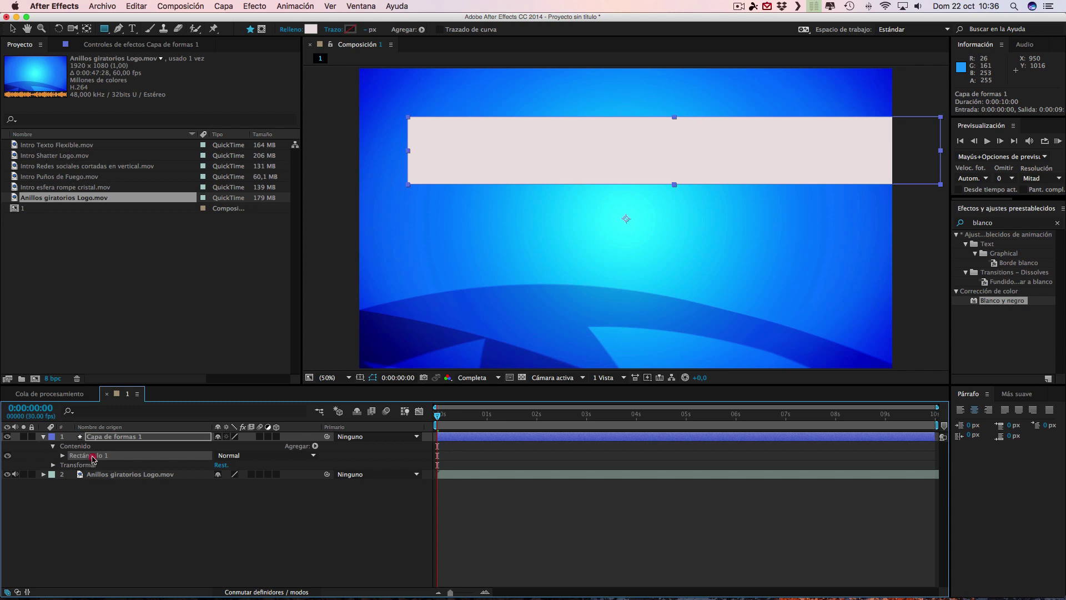
Duplicate Rectángulo 1 and place the shorter copy just below the first bar.
{"action": "left_click", "coordinate": [92, 456]}
{"action": "key", "text": "super+d"}
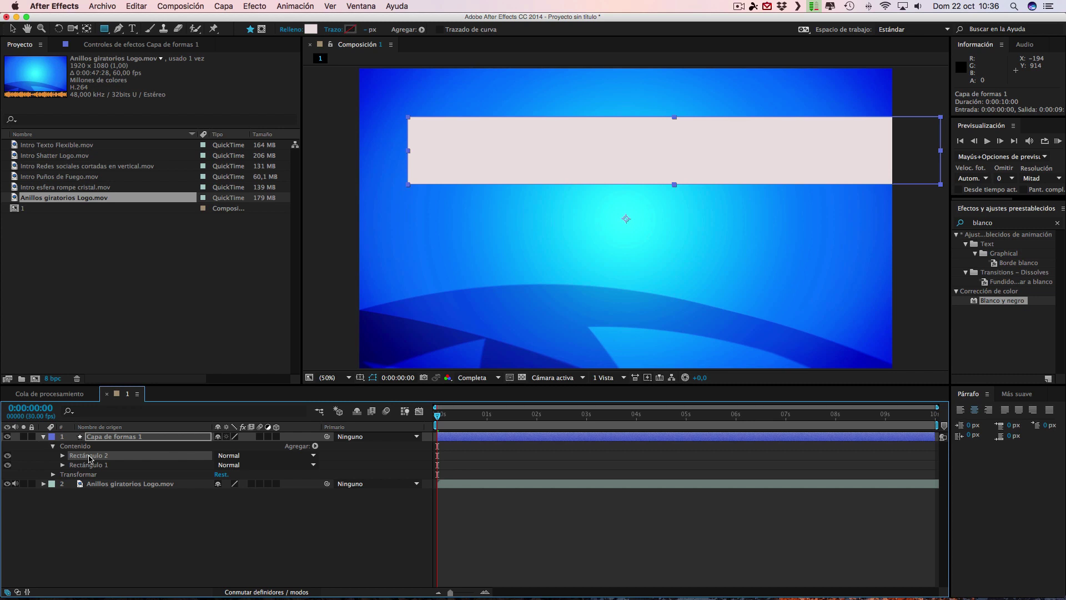
{"action": "left_click", "coordinate": [13, 28]}
{"action": "left_click_drag", "start_coordinate": [597, 139], "coordinate": [611, 198]}
{"action": "mouse_move", "coordinate": [674, 241]}
{"action": "left_mouse_down"}
{"action": "mouse_move", "coordinate": [675, 227]}
{"action": "mouse_move", "coordinate": [627, 215]}
{"action": "left_mouse_up"}
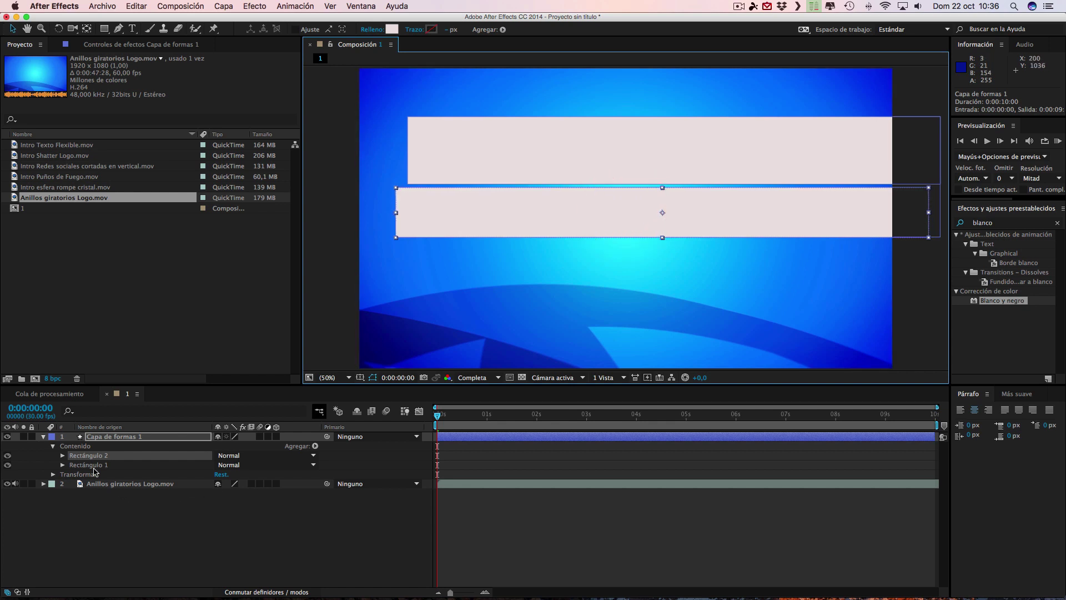
Duplicate Rectángulo 2 into a third bar below it, then tune the bars' heights and spacing.
{"action": "left_click", "coordinate": [87, 456]}
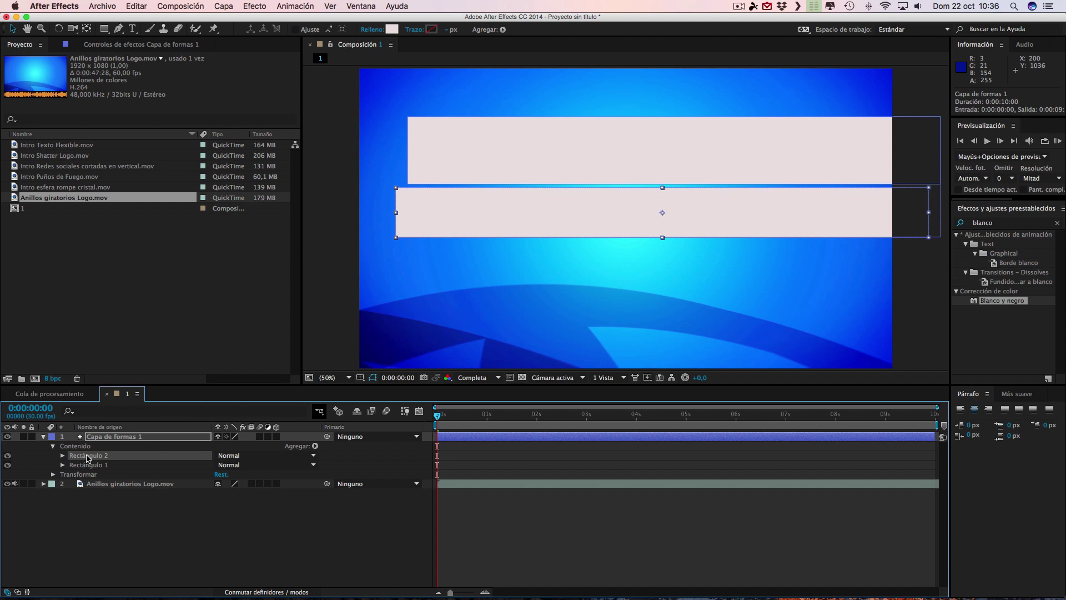
{"action": "key", "text": "super+d"}
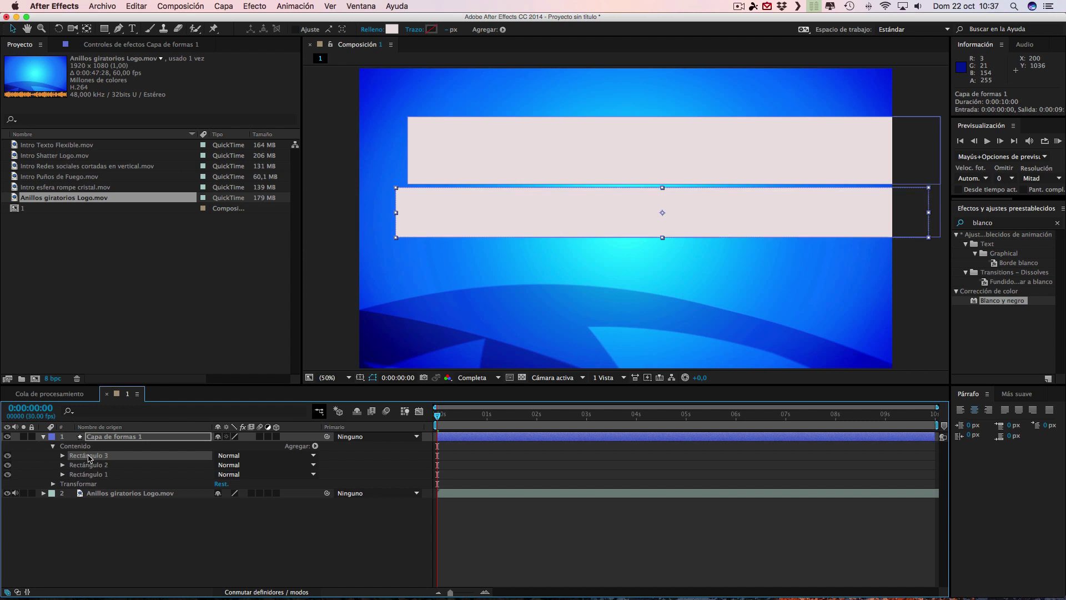
{"action": "mouse_move", "coordinate": [662, 240]}
{"action": "left_mouse_down"}
{"action": "mouse_move", "coordinate": [661, 225]}
{"action": "mouse_move", "coordinate": [634, 258]}
{"action": "left_mouse_up"}
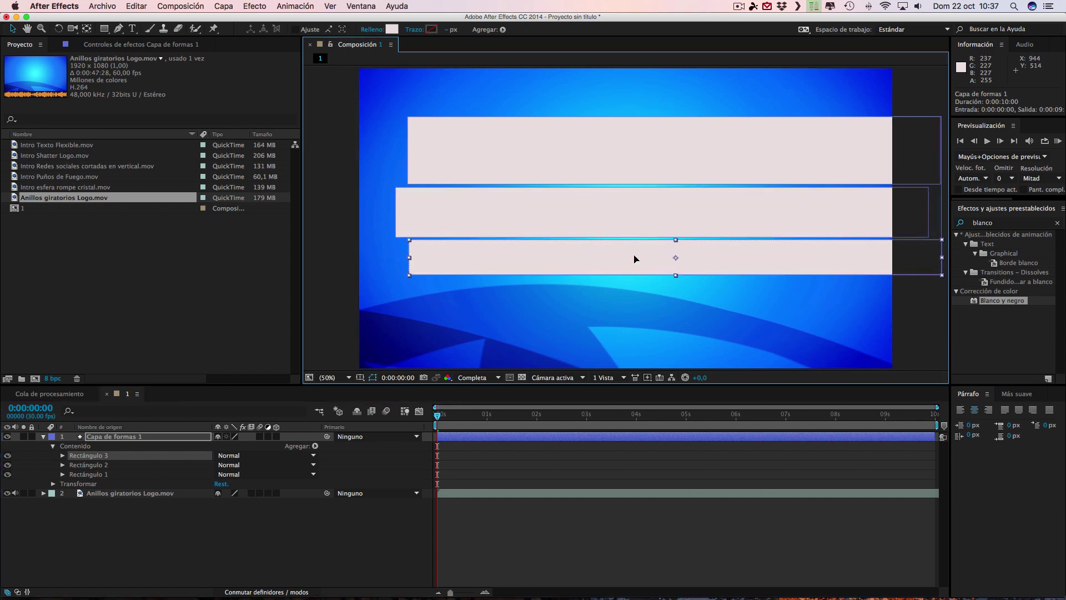
{"action": "left_click_drag", "start_coordinate": [636, 258], "coordinate": [635, 258]}
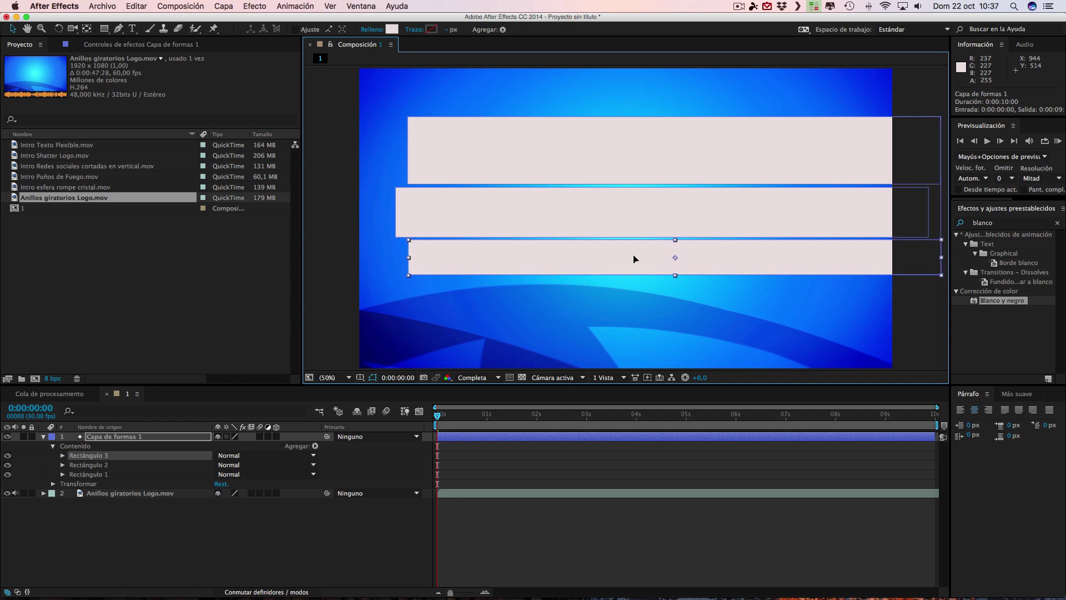
{"action": "left_click", "coordinate": [643, 216]}
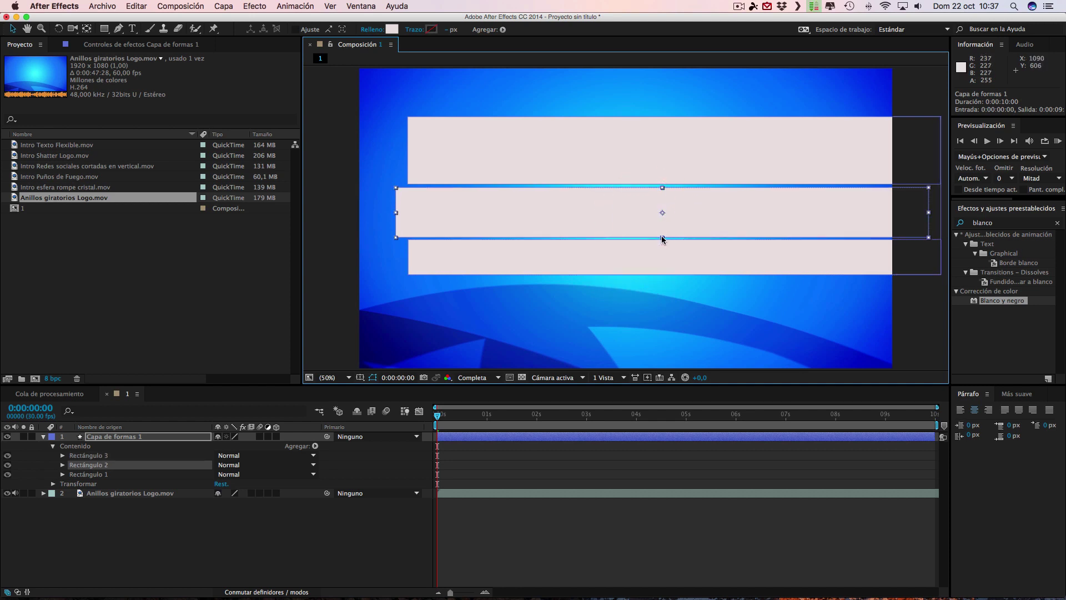
{"action": "left_click_drag", "start_coordinate": [662, 239], "coordinate": [662, 233]}
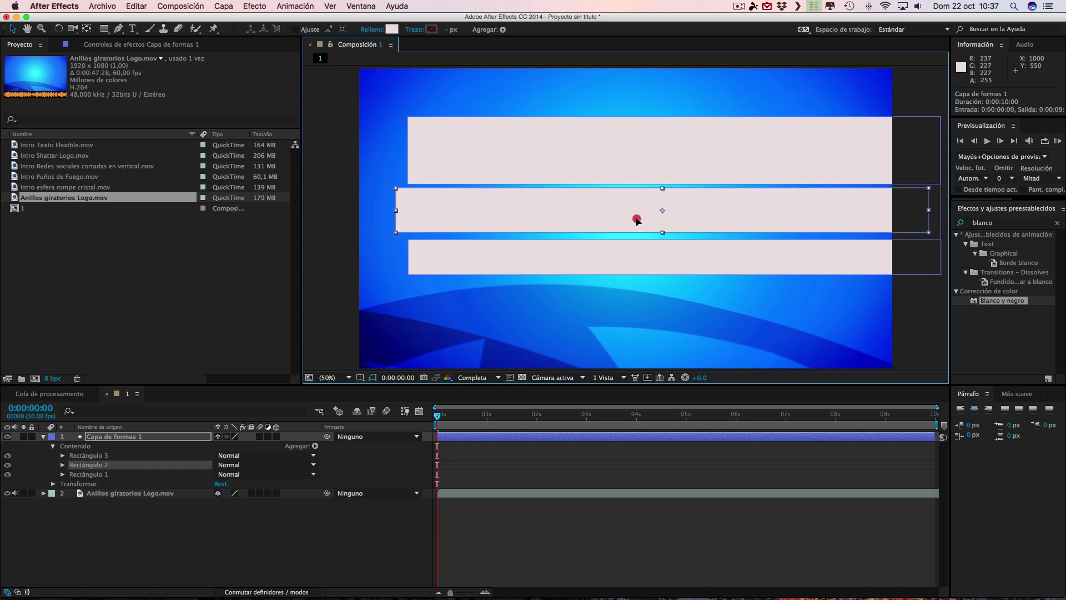
{"action": "left_click", "coordinate": [643, 253]}
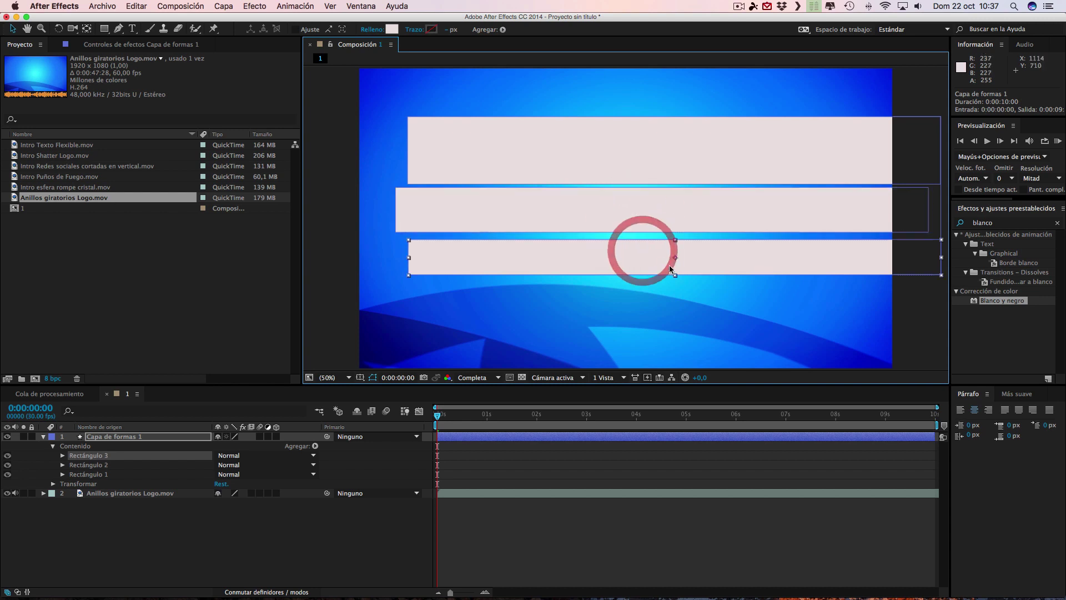
{"action": "left_click_drag", "start_coordinate": [637, 262], "coordinate": [638, 257]}
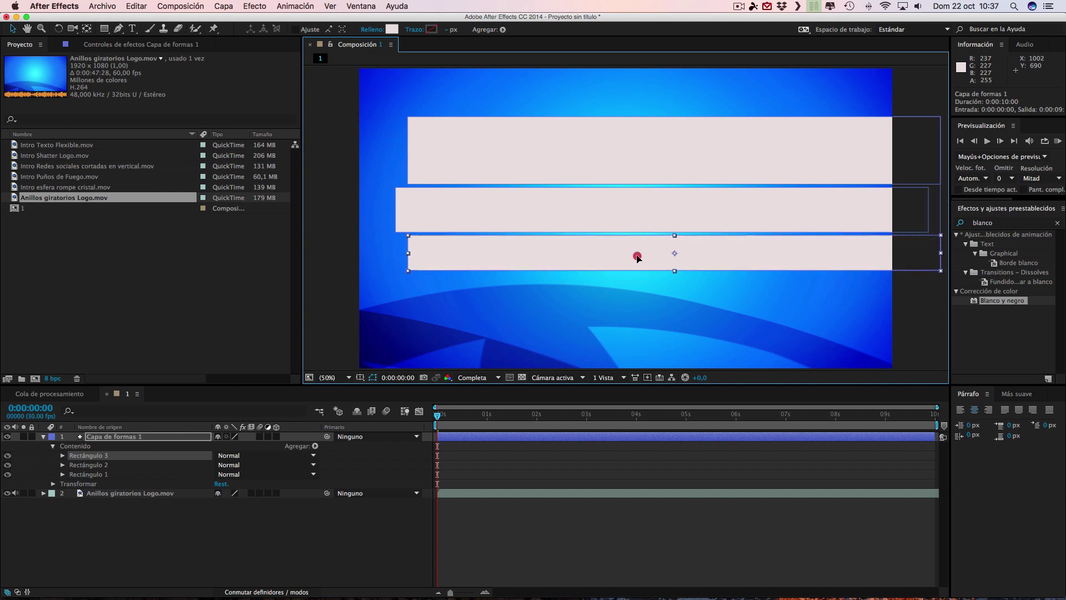
{"action": "left_click", "coordinate": [638, 257]}
Duplicate the bottom bar into a thinner fourth bar, Rectángulo 4, below the others.
{"action": "key", "text": "super+d"}
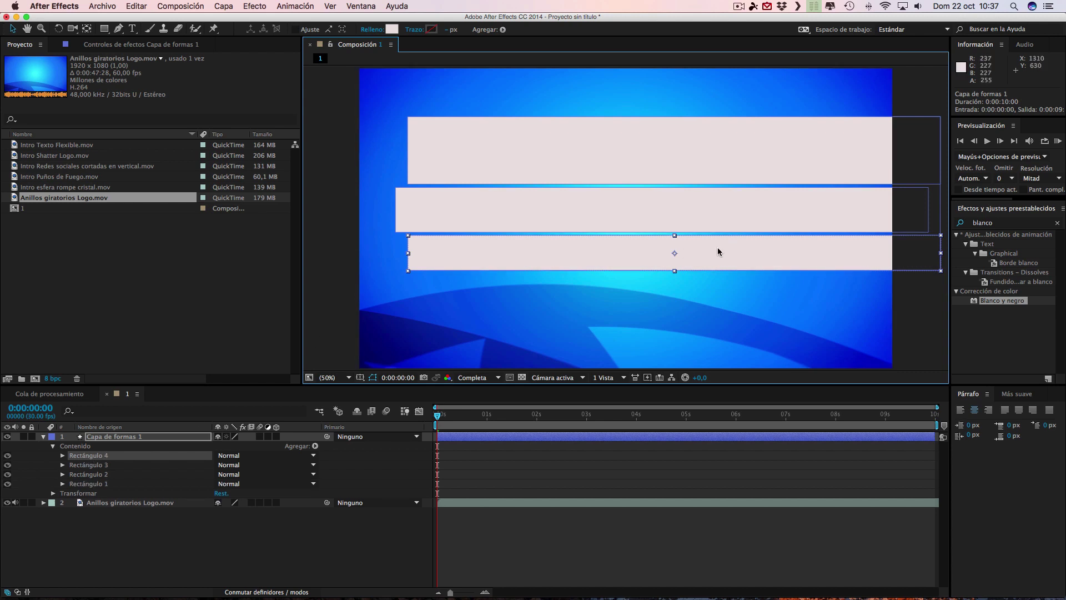
{"action": "left_click", "coordinate": [675, 271]}
{"action": "mouse_move", "coordinate": [675, 270]}
{"action": "left_mouse_down"}
{"action": "mouse_move", "coordinate": [648, 282]}
{"action": "mouse_move", "coordinate": [662, 282]}
{"action": "left_mouse_up"}
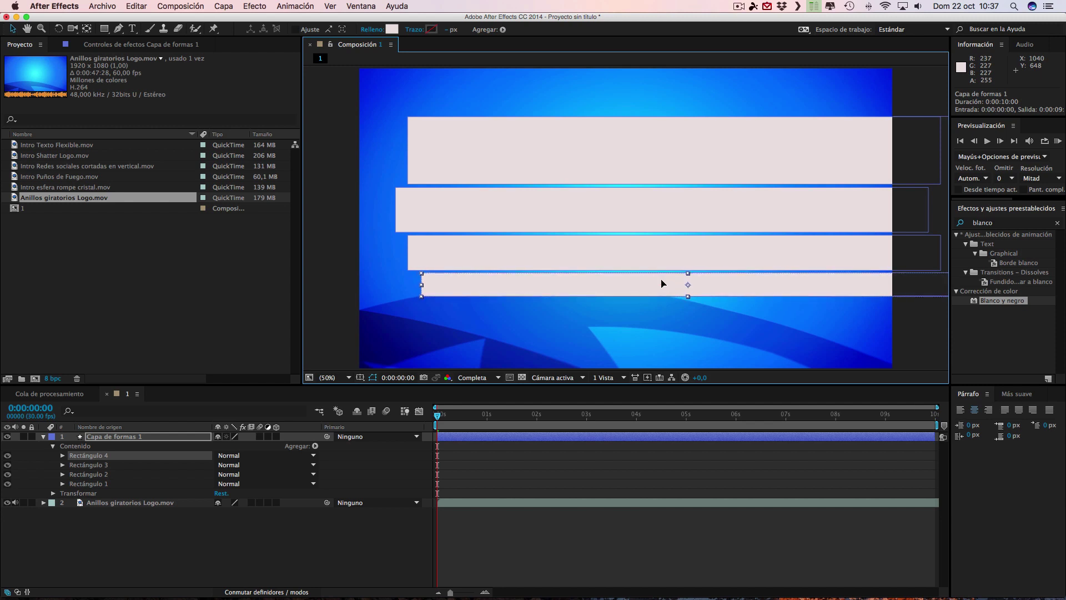
{"action": "key", "text": "Down"}
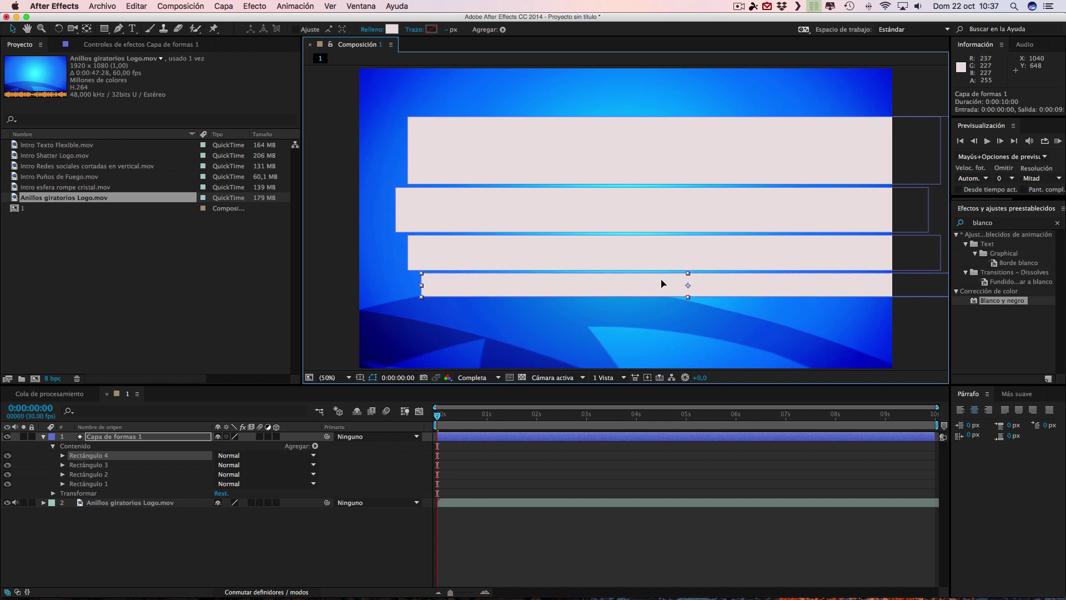
{"action": "left_click", "coordinate": [661, 284]}
Duplicate Rectángulo 4 into a thinner fifth bar placed below and slightly right of it.
{"action": "left_click", "coordinate": [92, 458]}
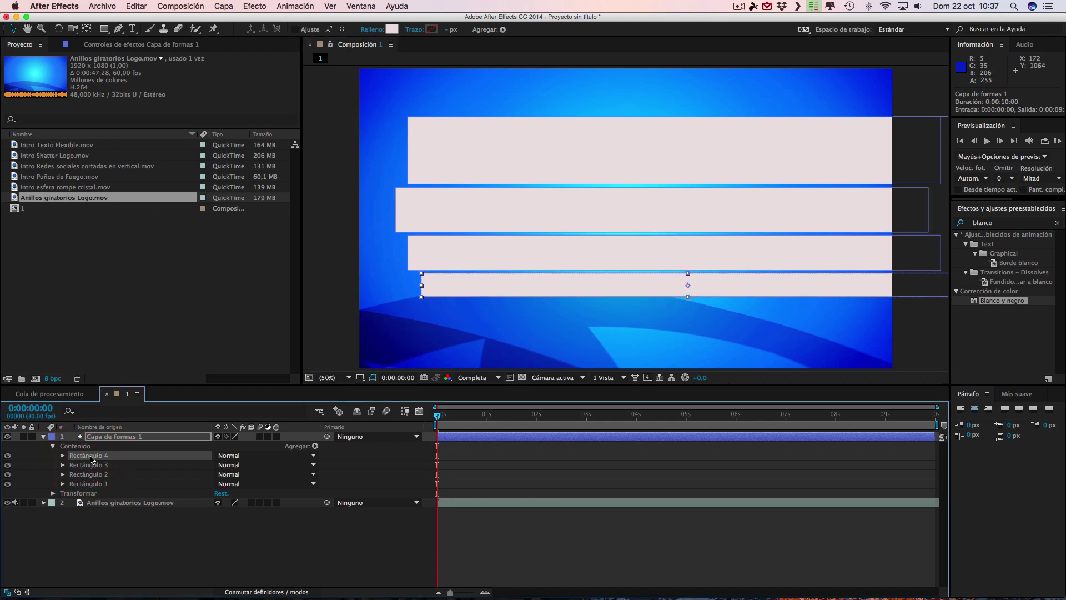
{"action": "key", "text": "ctrl+d"}
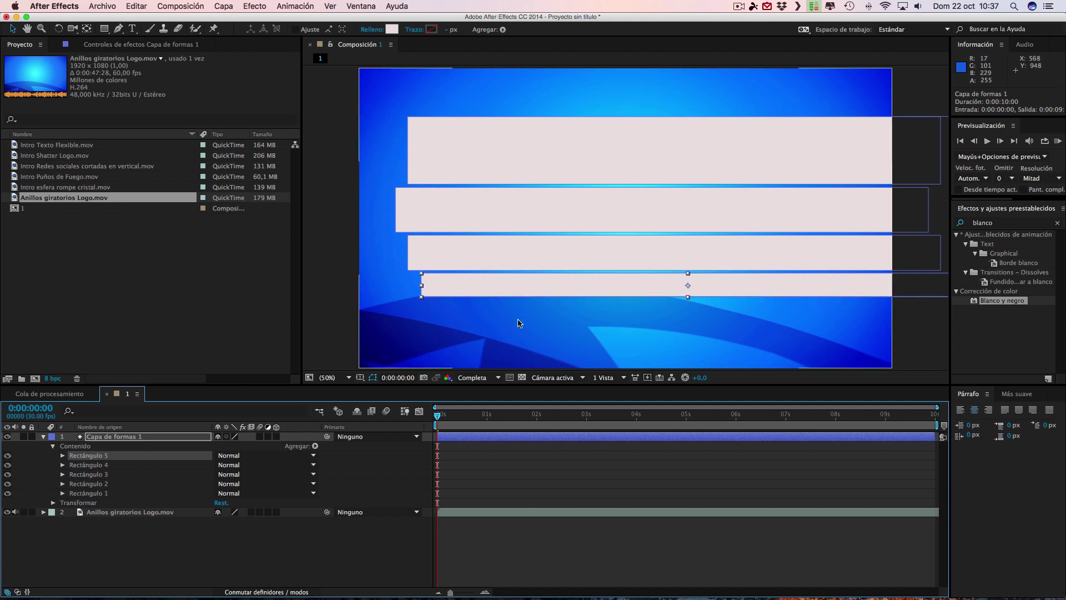
{"action": "left_click", "coordinate": [688, 297]}
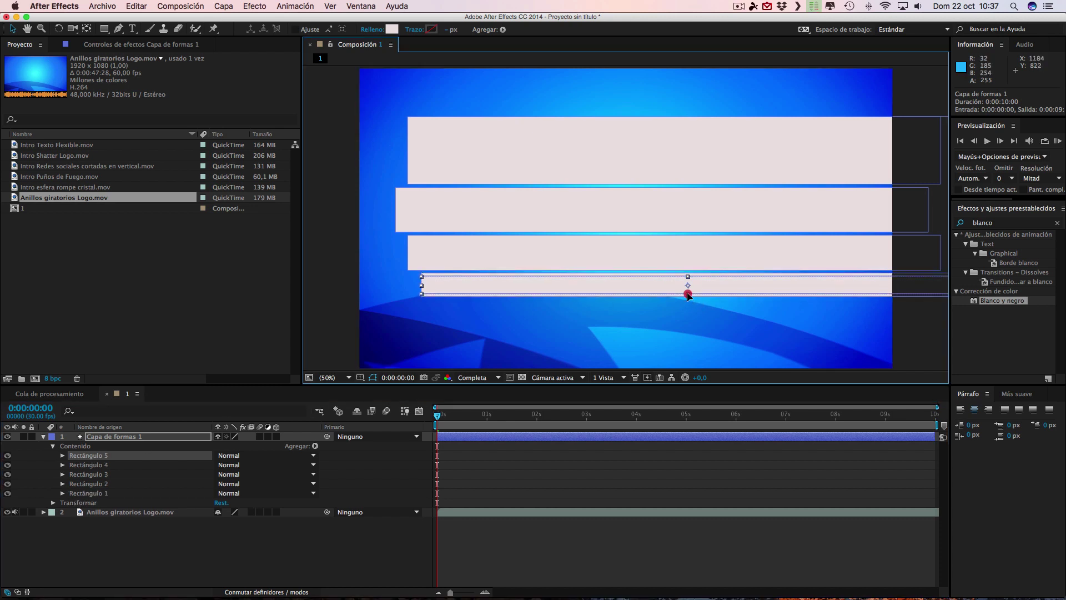
{"action": "left_click_drag", "start_coordinate": [688, 297], "coordinate": [688, 291]}
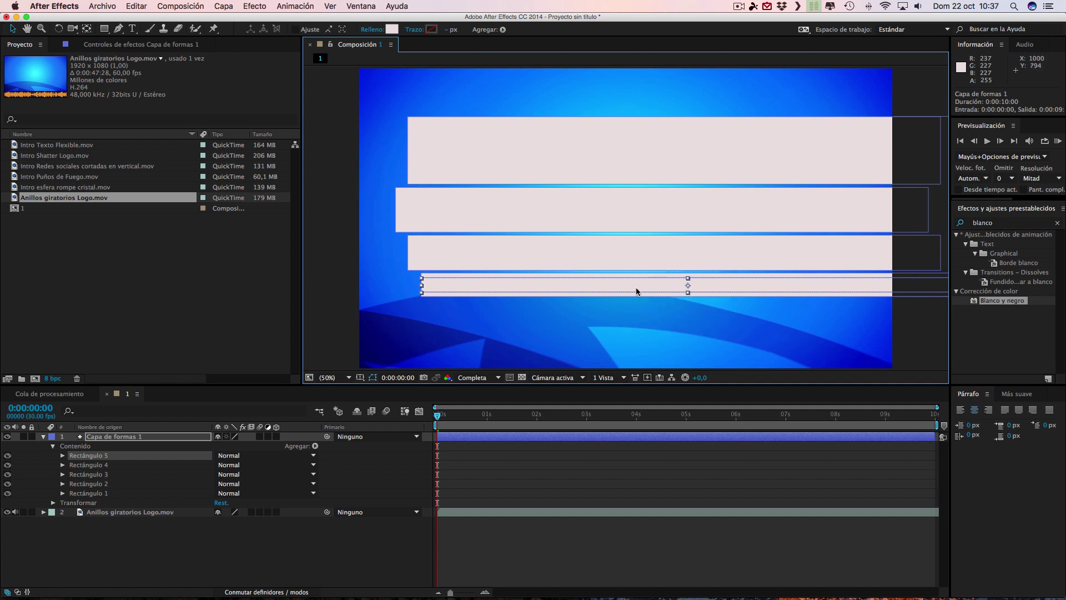
{"action": "left_click_drag", "start_coordinate": [635, 289], "coordinate": [654, 304]}
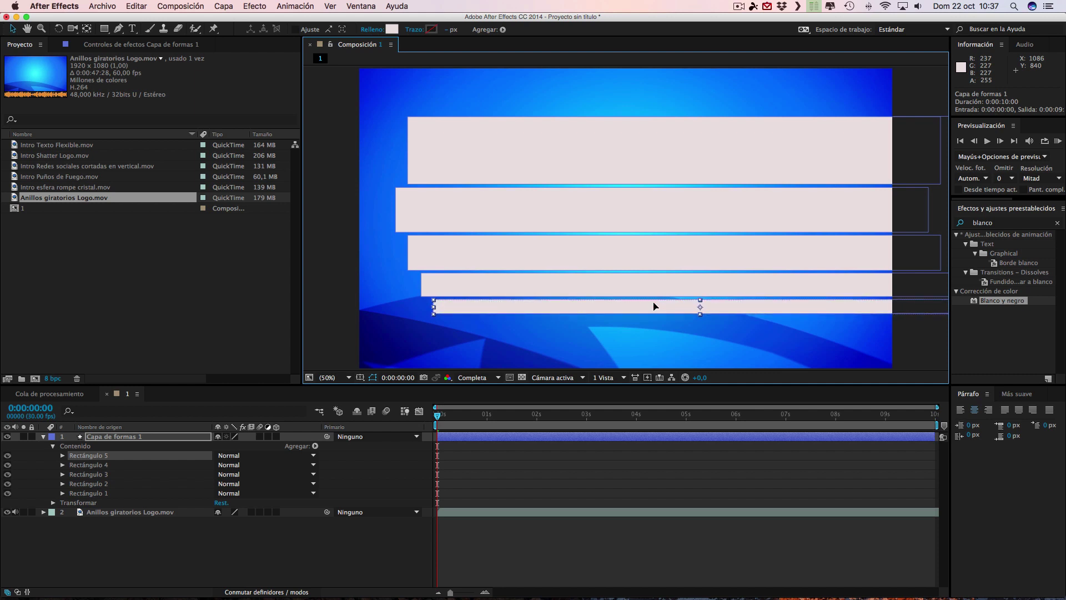
{"action": "left_click", "coordinate": [653, 306]}
Duplicate Rectángulo 5 into a thinner sixth bar positioned below the fifth.
{"action": "left_click", "coordinate": [92, 456]}
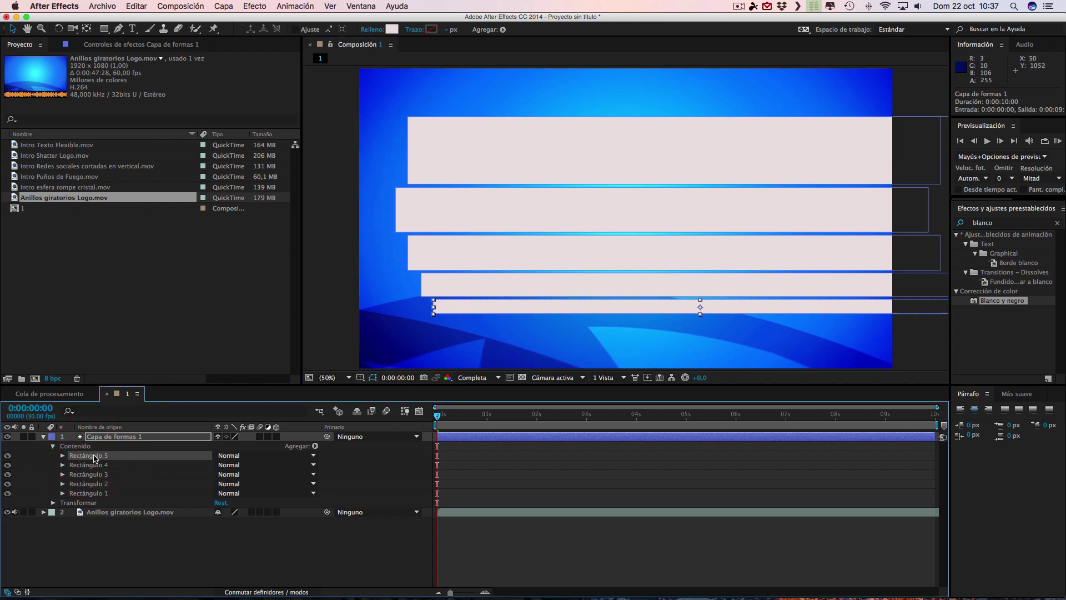
{"action": "key", "text": "super+d"}
{"action": "left_click", "coordinate": [701, 315]}
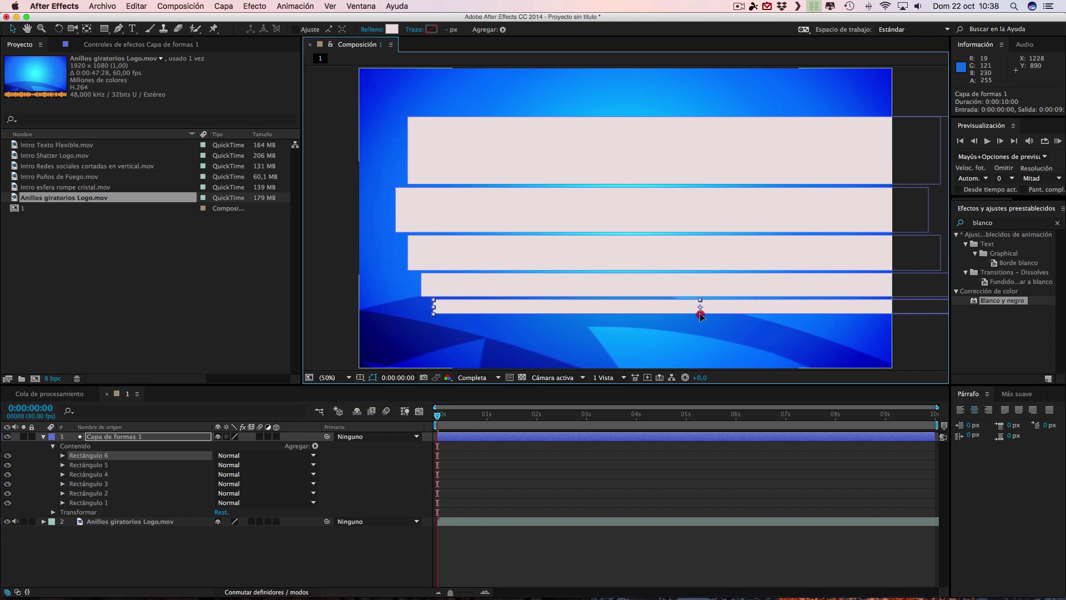
{"action": "left_click_drag", "start_coordinate": [701, 315], "coordinate": [681, 323]}
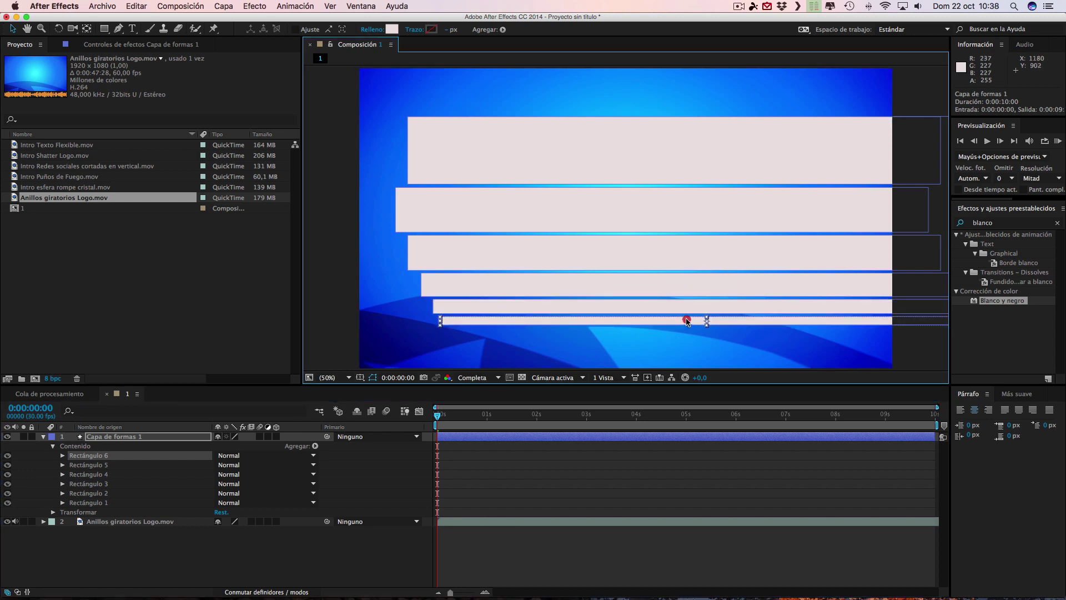
{"action": "left_click_drag", "start_coordinate": [684, 321], "coordinate": [678, 320]}
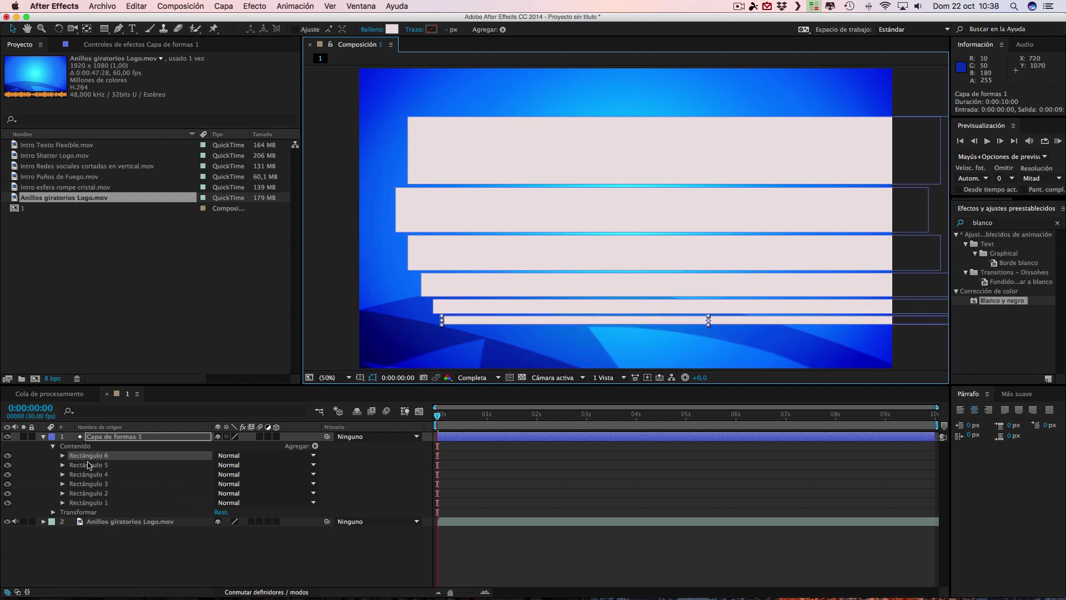
Duplicate Rectángulo 6 into a seventh bar below it and deselect the shape layer.
{"action": "left_click", "coordinate": [90, 458]}
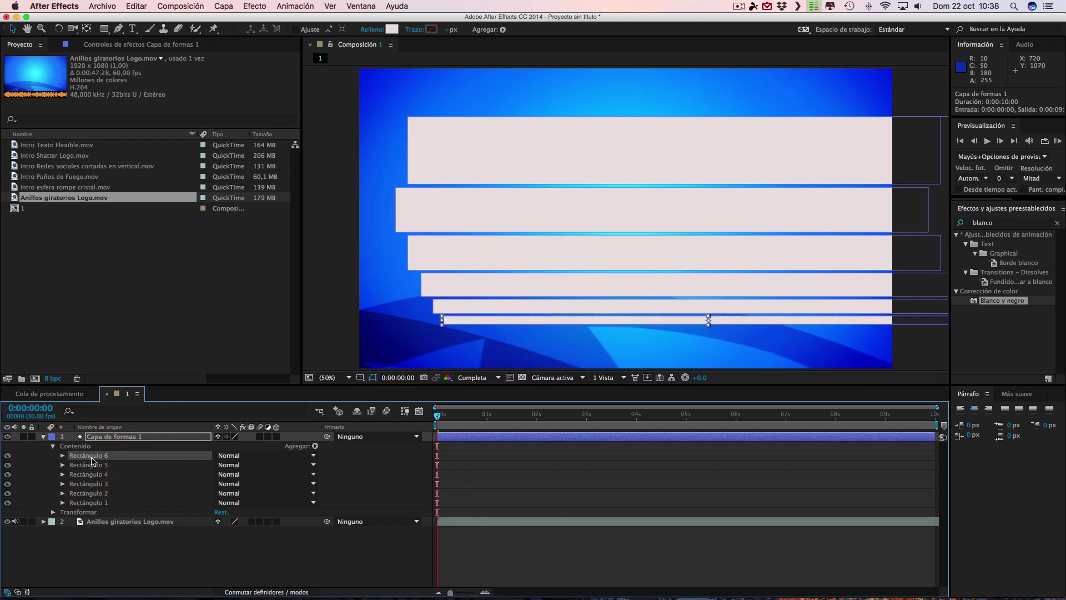
{"action": "key", "text": "super+d"}
{"action": "mouse_move", "coordinate": [690, 320]}
{"action": "left_mouse_down"}
{"action": "mouse_move", "coordinate": [692, 335]}
{"action": "mouse_move", "coordinate": [714, 337]}
{"action": "mouse_move", "coordinate": [701, 332]}
{"action": "left_mouse_up"}
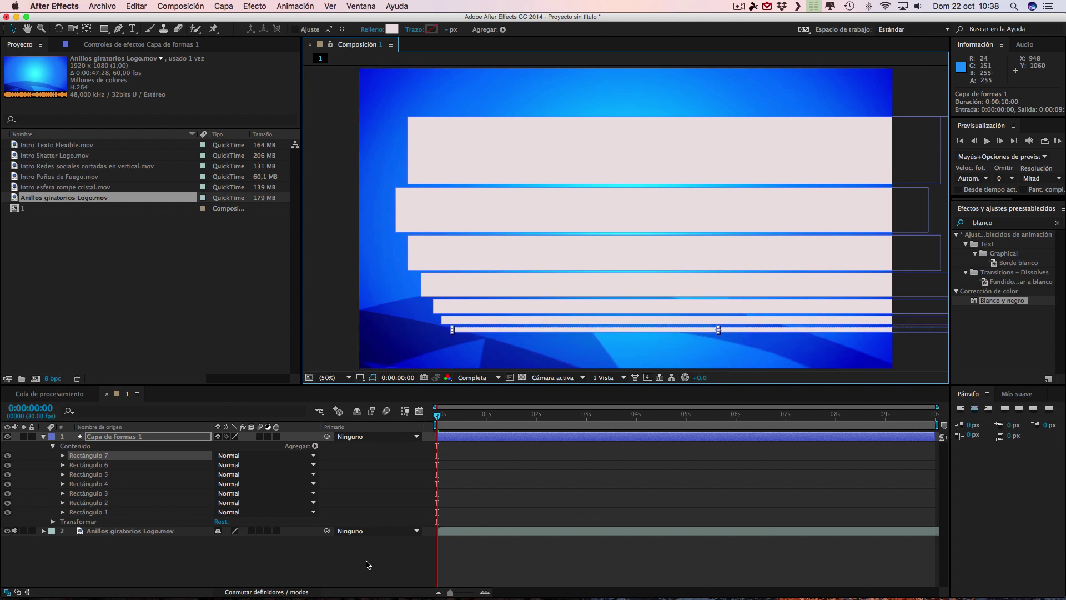
{"action": "left_click", "coordinate": [370, 562]}
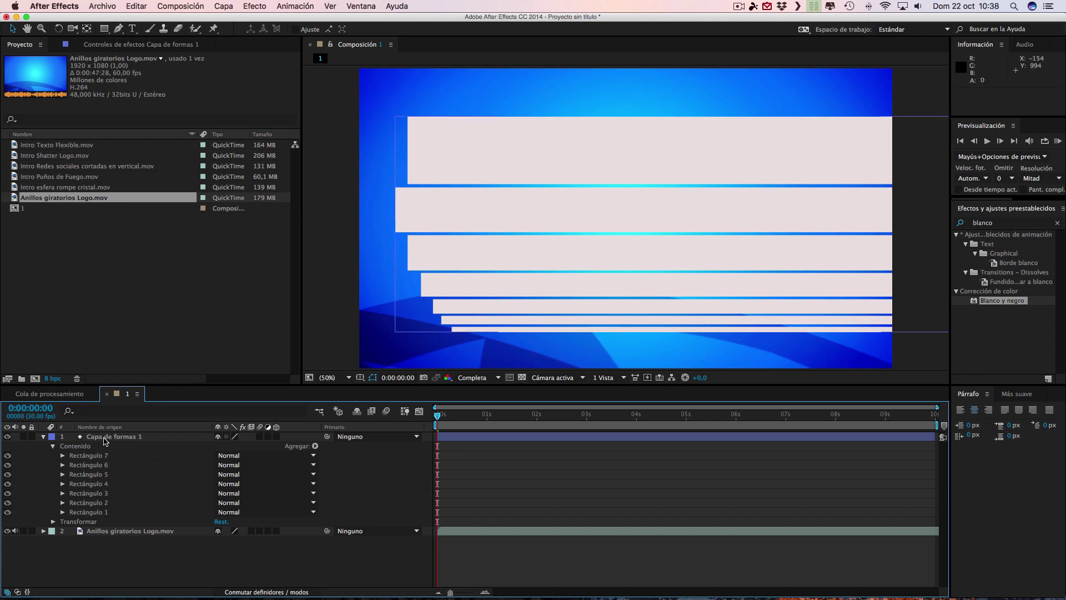
Add Desplazar trazados 1 to Capa de formas 1 and expand it, showing Nivel 10,0.
{"action": "left_click", "coordinate": [104, 436]}
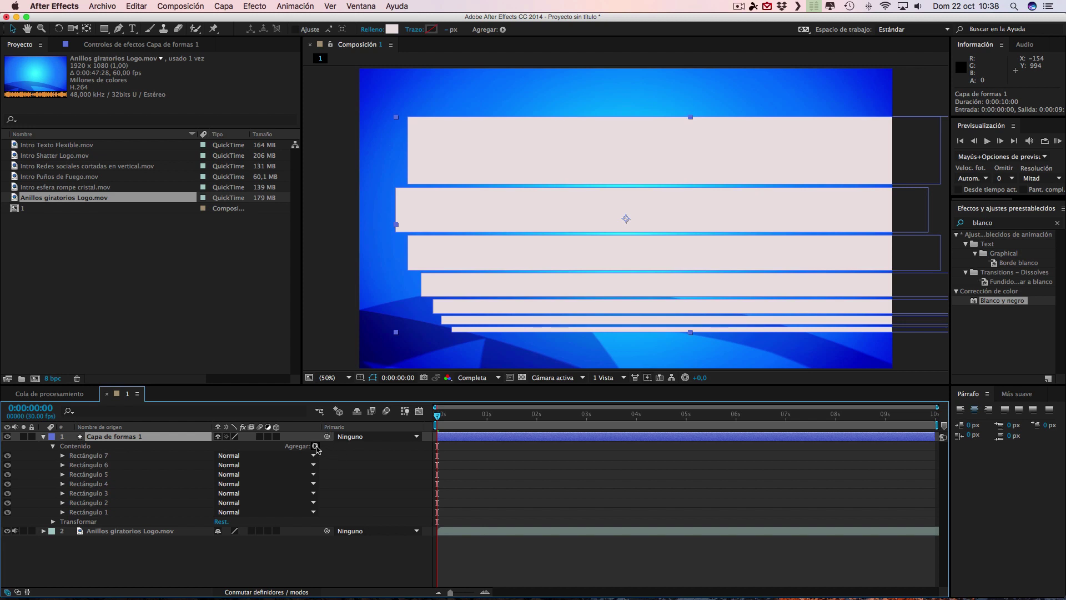
{"action": "left_click", "coordinate": [314, 446]}
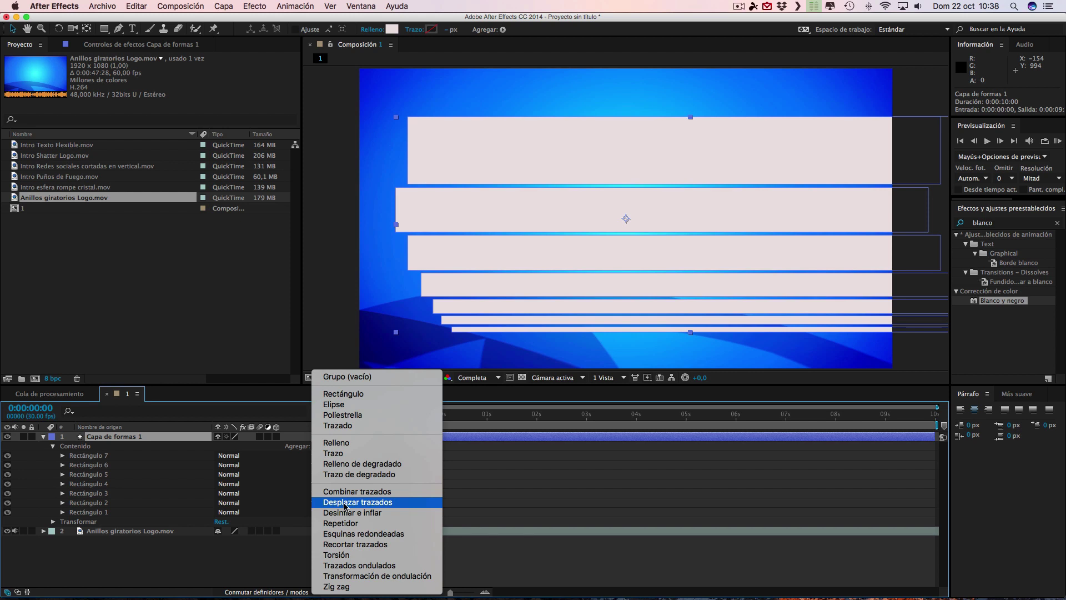
{"action": "left_click", "coordinate": [344, 503]}
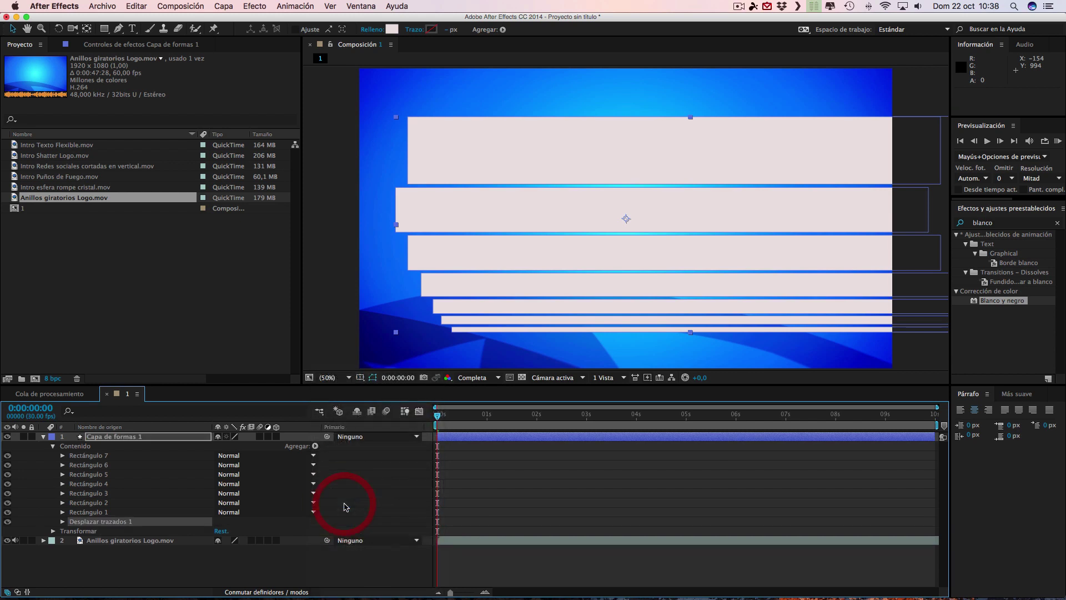
{"action": "left_click", "coordinate": [62, 522]}
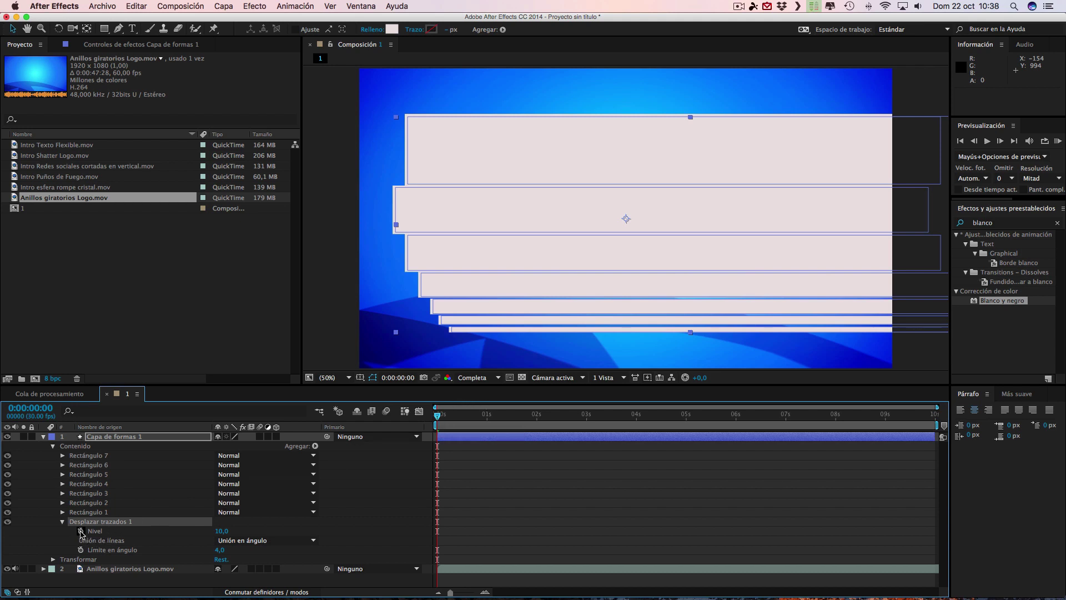
Keyframe Nivel from 10 at 0s to 300 at 0:00:02:15, then drag the panels right.
{"action": "left_click", "coordinate": [80, 530]}
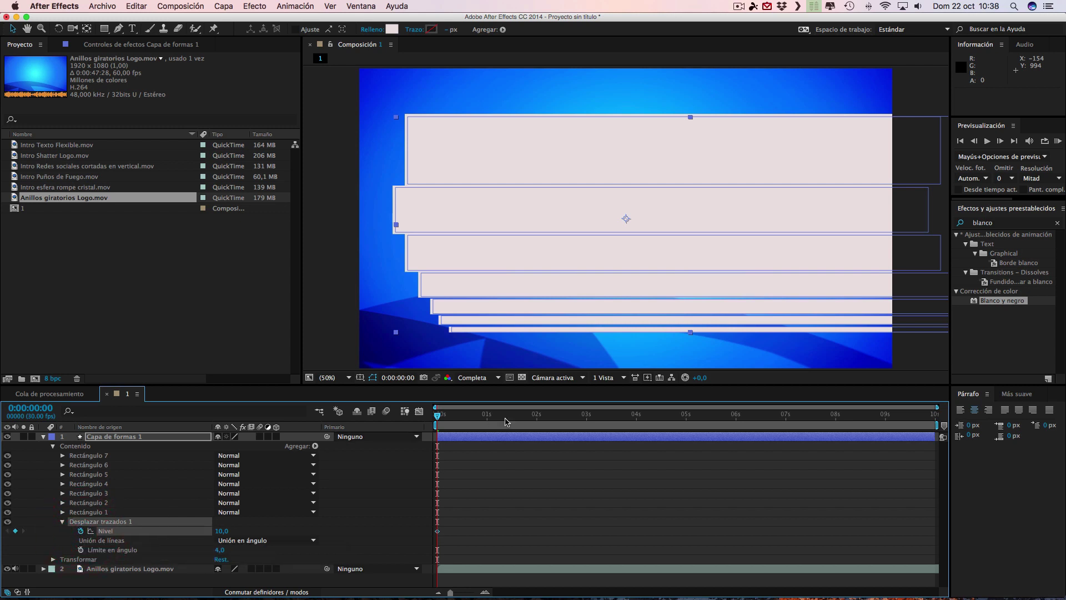
{"action": "left_click", "coordinate": [563, 417]}
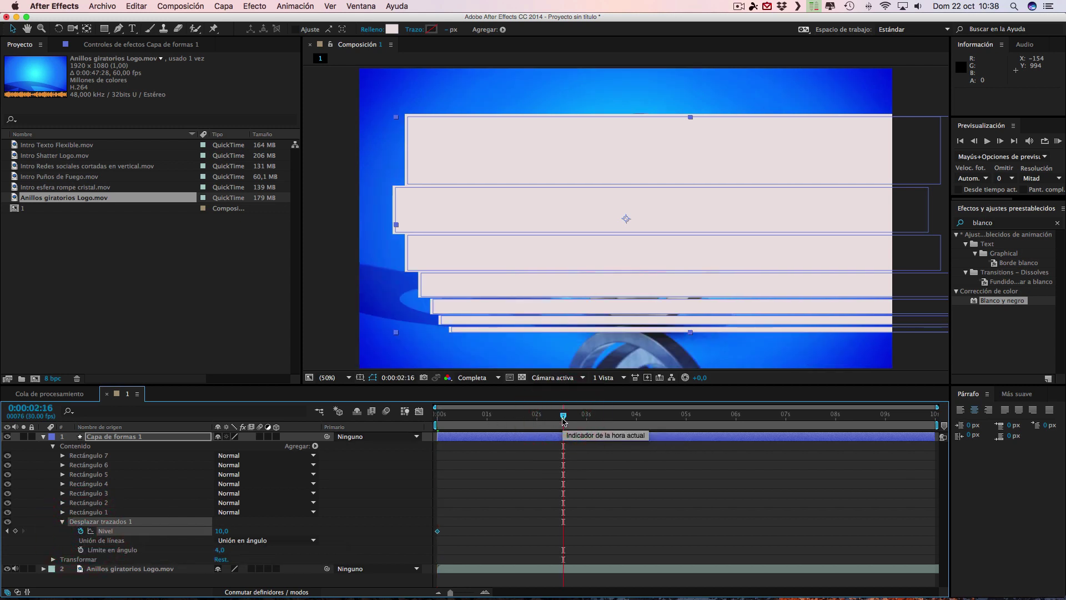
{"action": "left_click", "coordinate": [492, 593]}
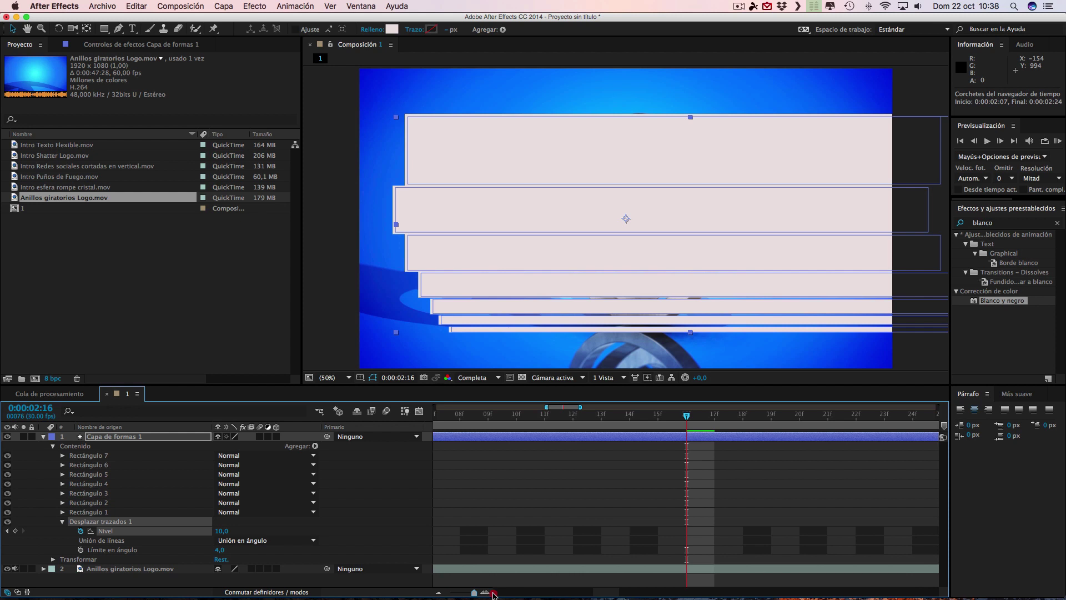
{"action": "left_click", "coordinate": [658, 417]}
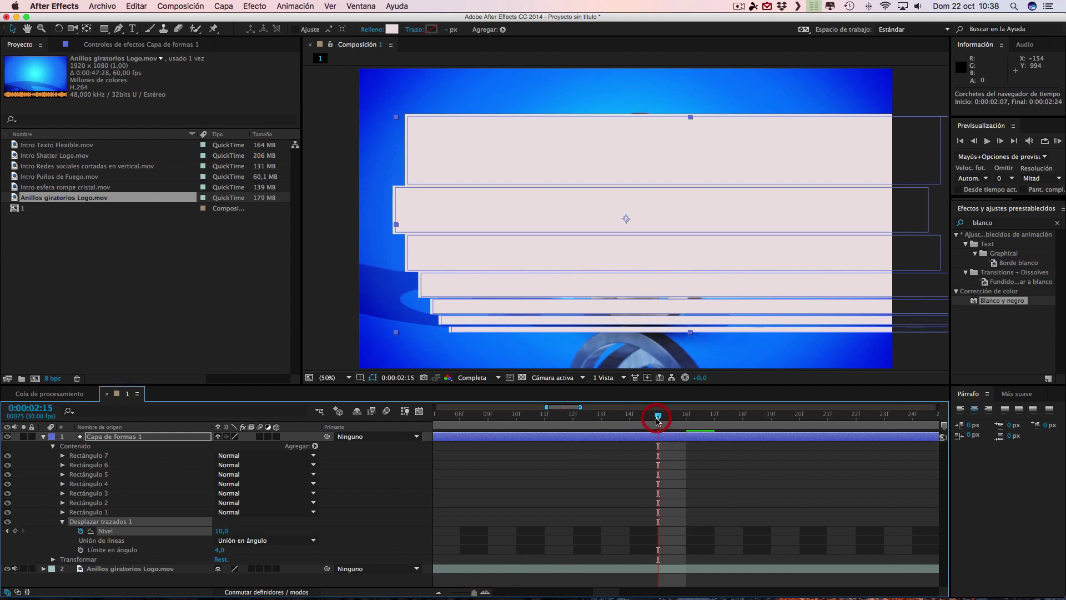
{"action": "left_click_drag", "start_coordinate": [475, 593], "coordinate": [438, 592]}
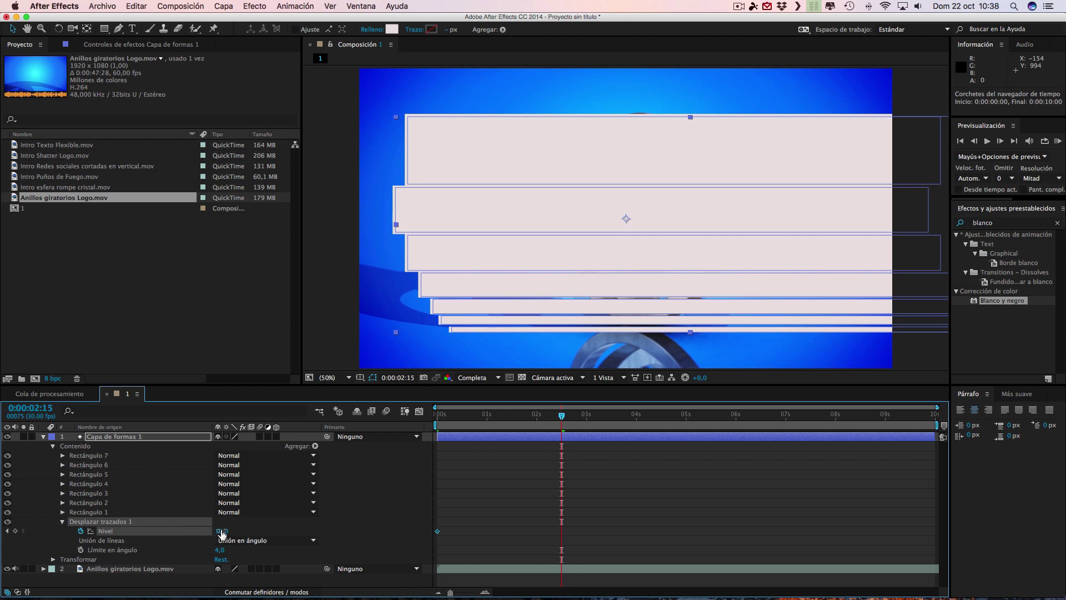
{"action": "left_click", "coordinate": [222, 531]}
{"action": "type", "text": "00"}
{"action": "left_click", "coordinate": [309, 530]}
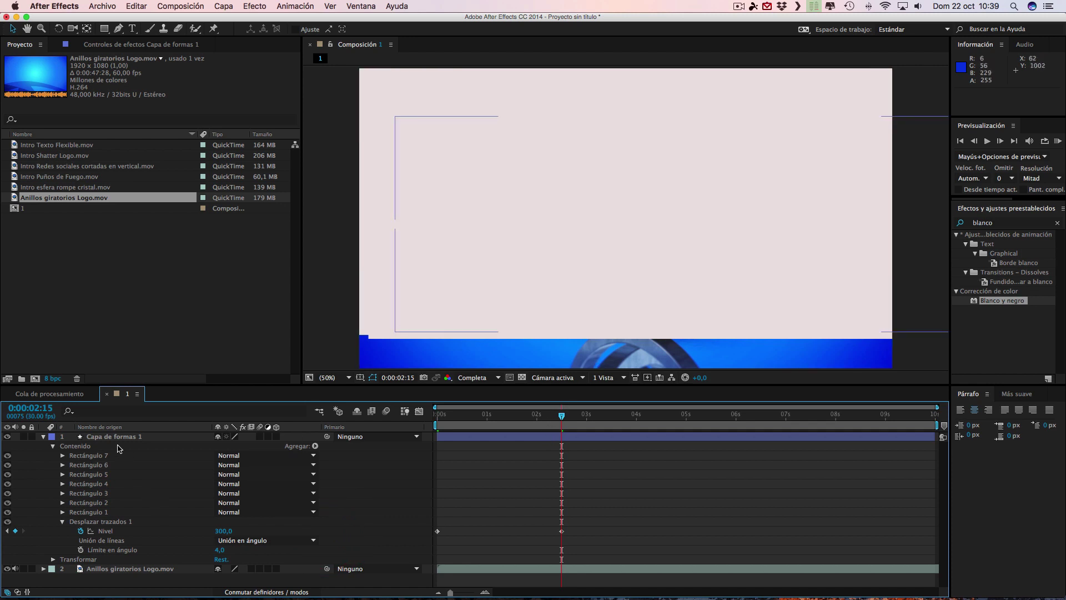
{"action": "left_click", "coordinate": [109, 437]}
{"action": "mouse_move", "coordinate": [547, 201]}
{"action": "left_mouse_down"}
{"action": "mouse_move", "coordinate": [620, 246]}
{"action": "mouse_move", "coordinate": [605, 200]}
{"action": "left_mouse_up"}
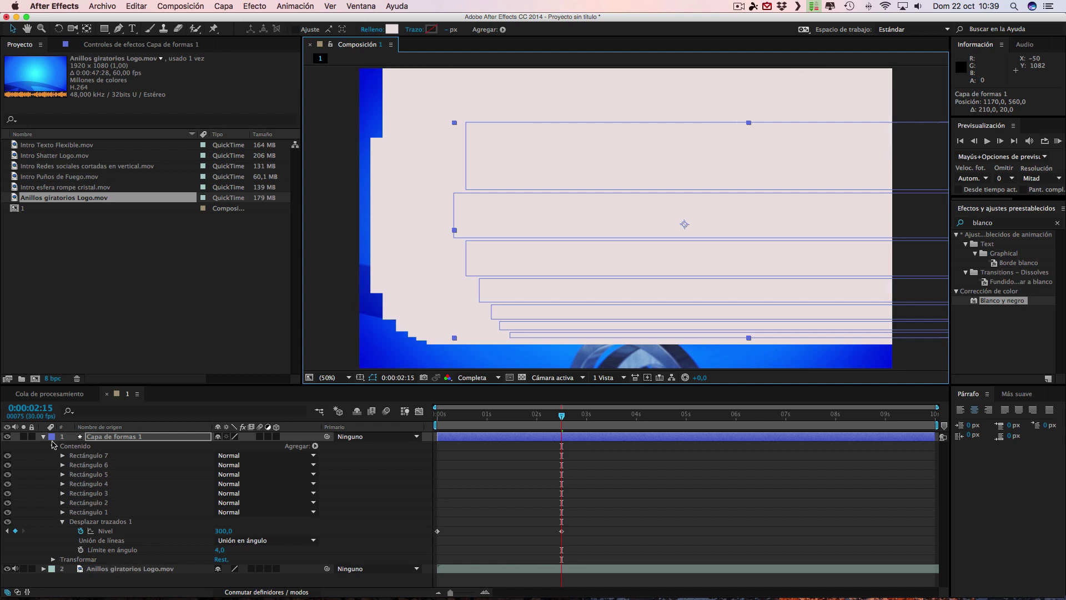
Rotate Capa de formas 1 to 12°, lower it to 1200,728, and return to frame 0.
{"action": "left_click", "coordinate": [43, 437]}
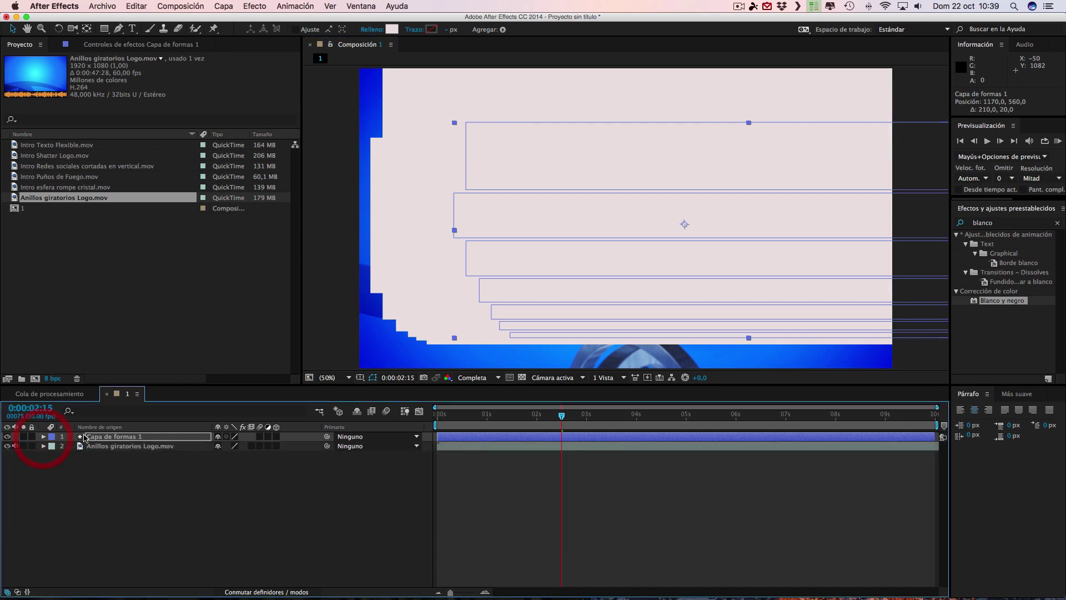
{"action": "left_click", "coordinate": [43, 437]}
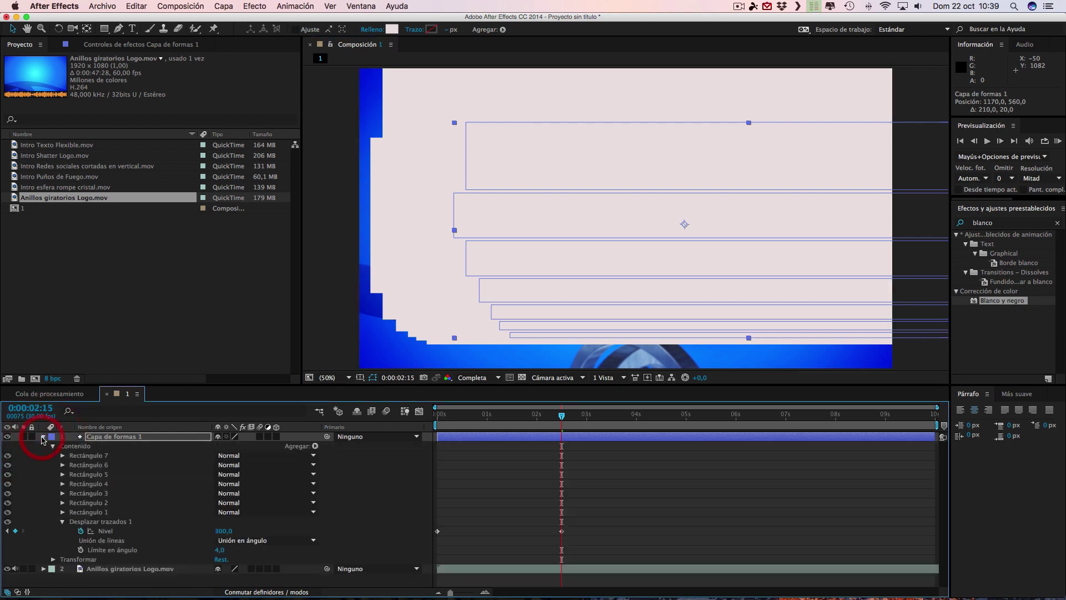
{"action": "left_click", "coordinate": [53, 559]}
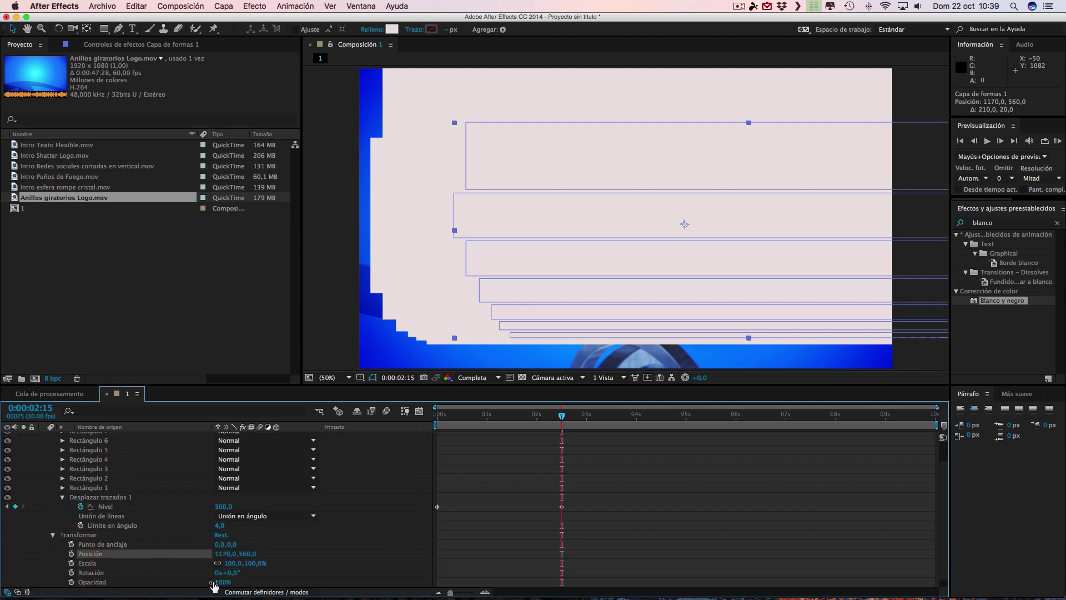
{"action": "left_click_drag", "start_coordinate": [232, 572], "coordinate": [237, 573]}
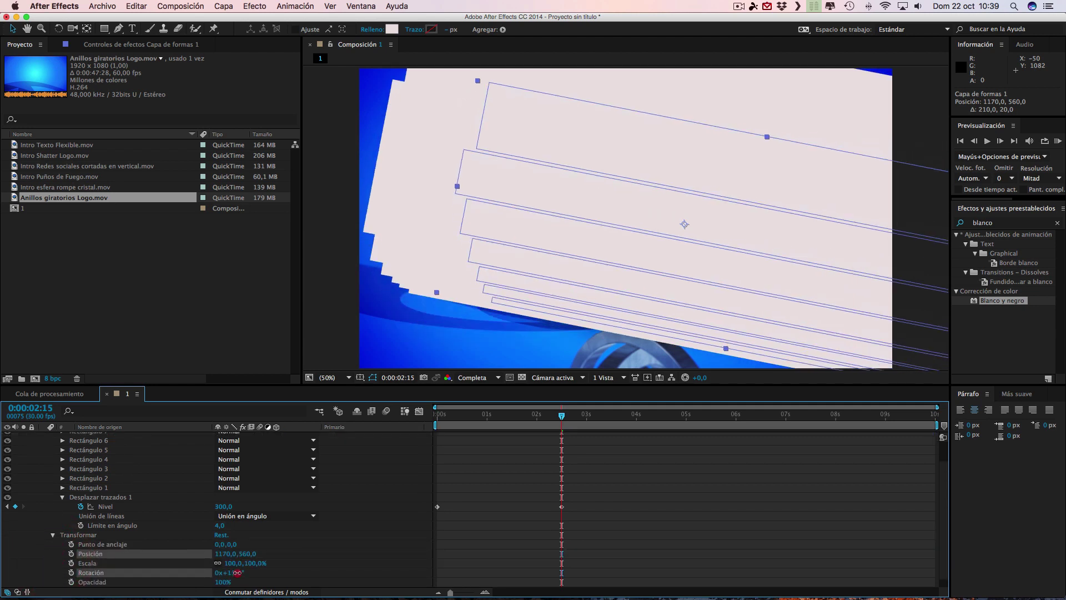
{"action": "left_click_drag", "start_coordinate": [673, 210], "coordinate": [681, 256]}
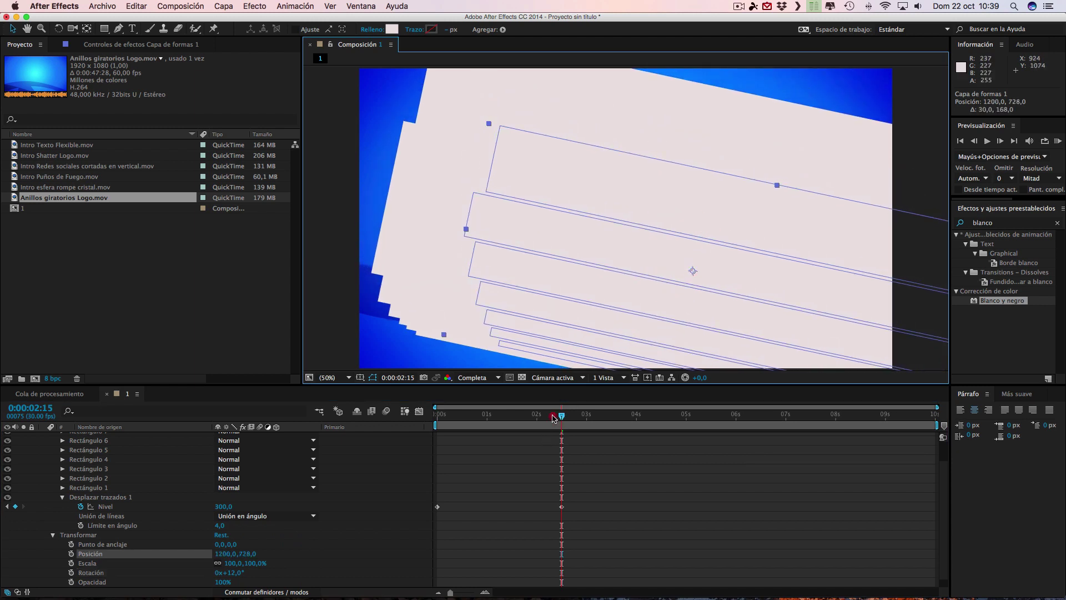
{"action": "left_click", "coordinate": [505, 419]}
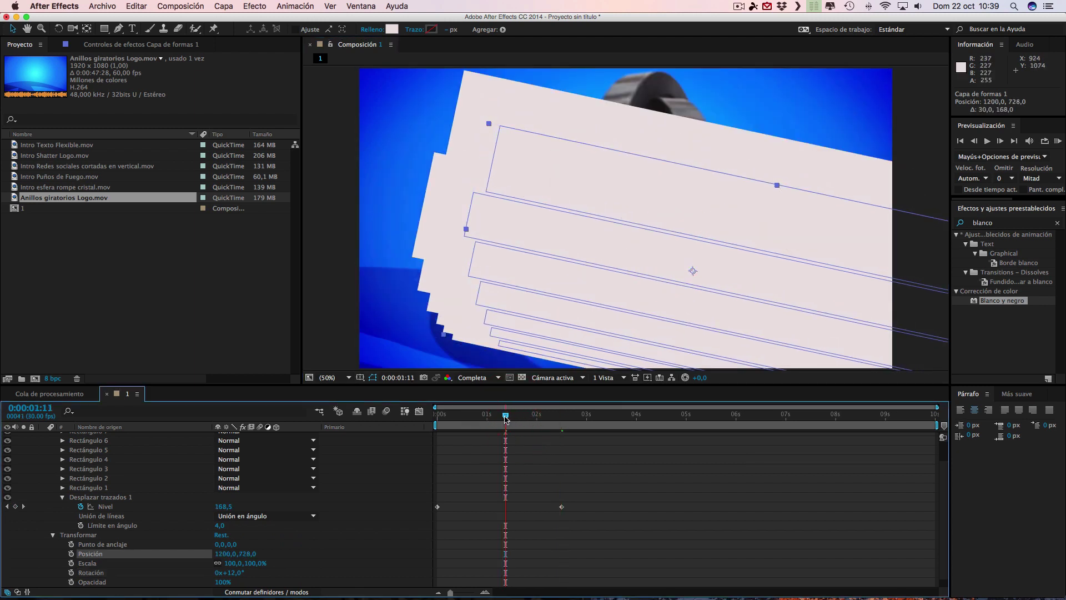
{"action": "left_click", "coordinate": [454, 420]}
{"action": "left_click_drag", "start_coordinate": [455, 420], "coordinate": [419, 422]}
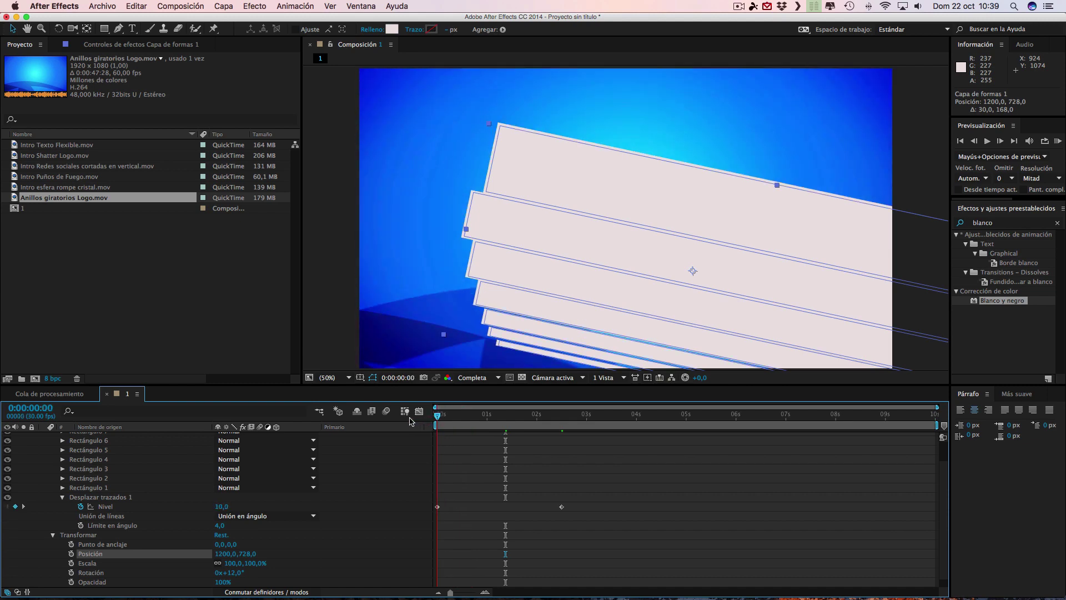
Drag the tilted panels to 934,506, preview the offset animation, and collapse the layer.
{"action": "left_click_drag", "start_coordinate": [728, 262], "coordinate": [653, 195]}
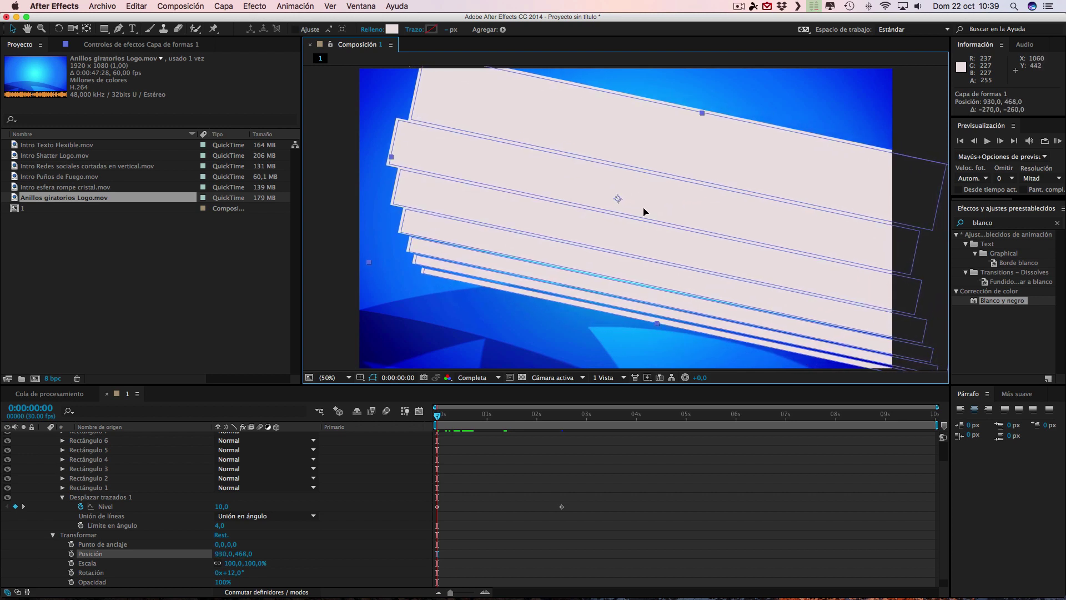
{"action": "left_click_drag", "start_coordinate": [438, 417], "coordinate": [560, 422]}
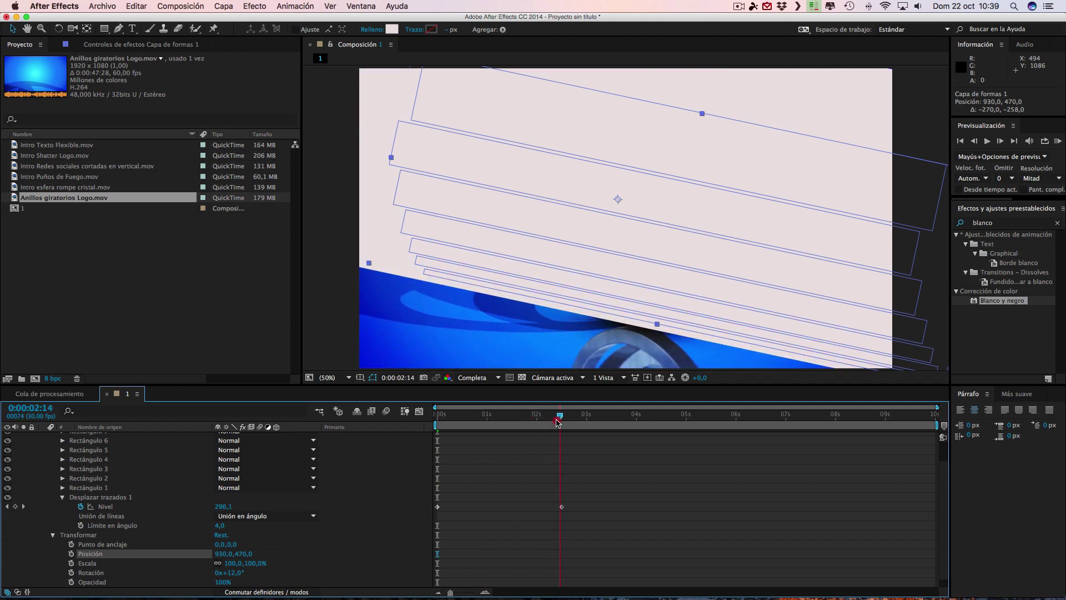
{"action": "left_click_drag", "start_coordinate": [560, 422], "coordinate": [530, 422]}
{"action": "key", "text": "KP_0"}
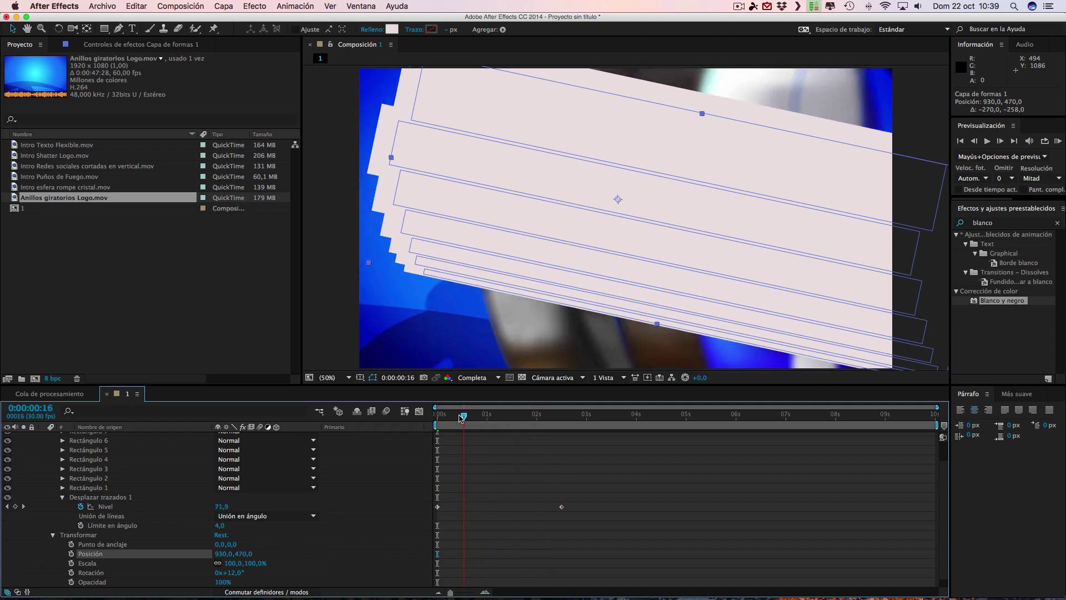
{"action": "left_click_drag", "start_coordinate": [590, 187], "coordinate": [590, 197]}
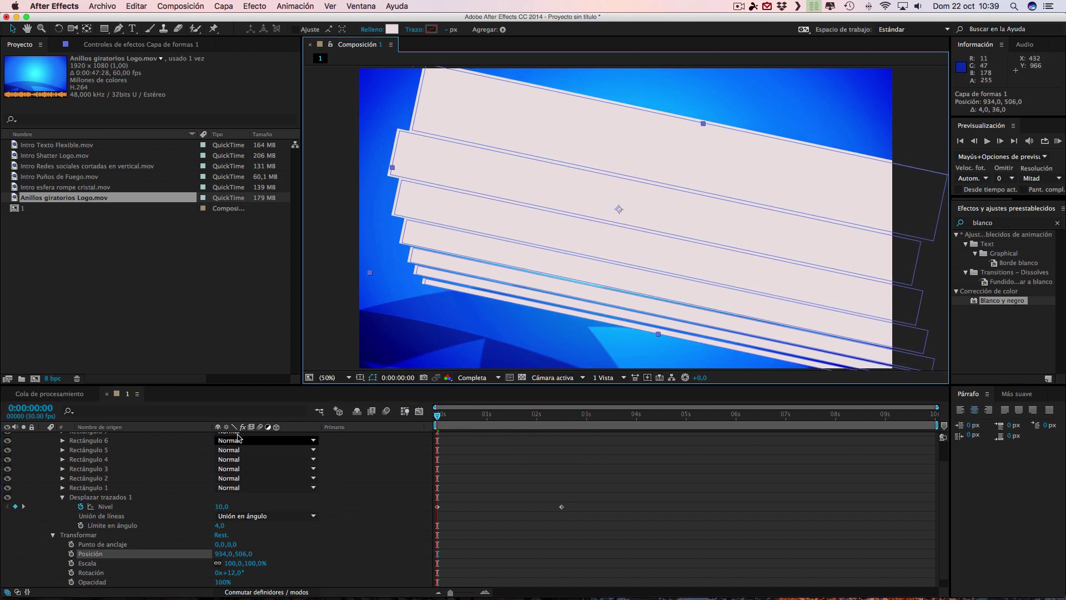
{"action": "scroll", "coordinate": [175, 522], "scroll_direction": "up", "scroll_amount": 2}
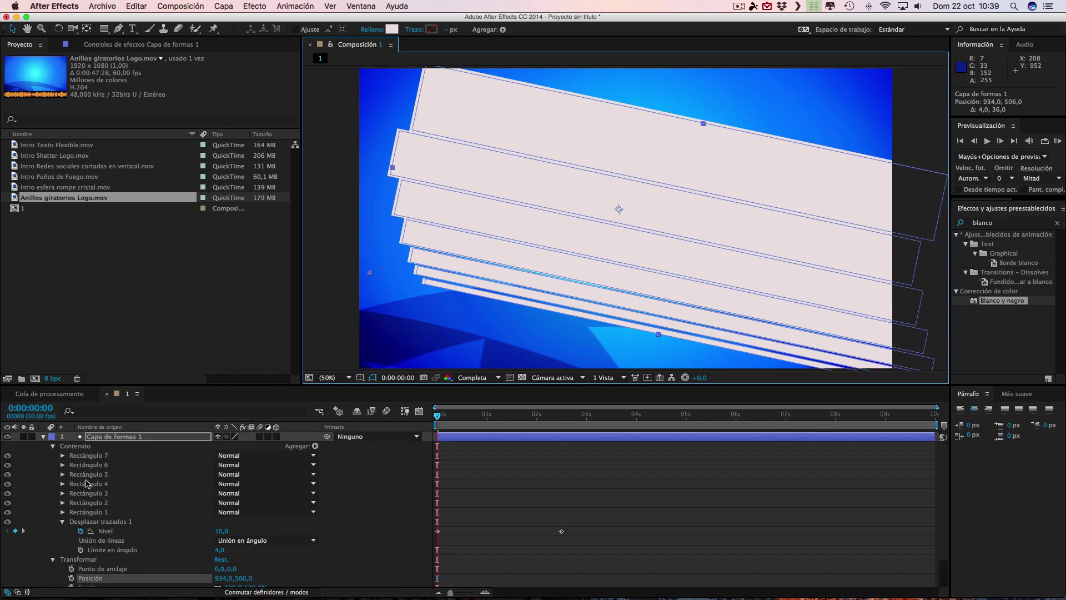
{"action": "left_click", "coordinate": [44, 437]}
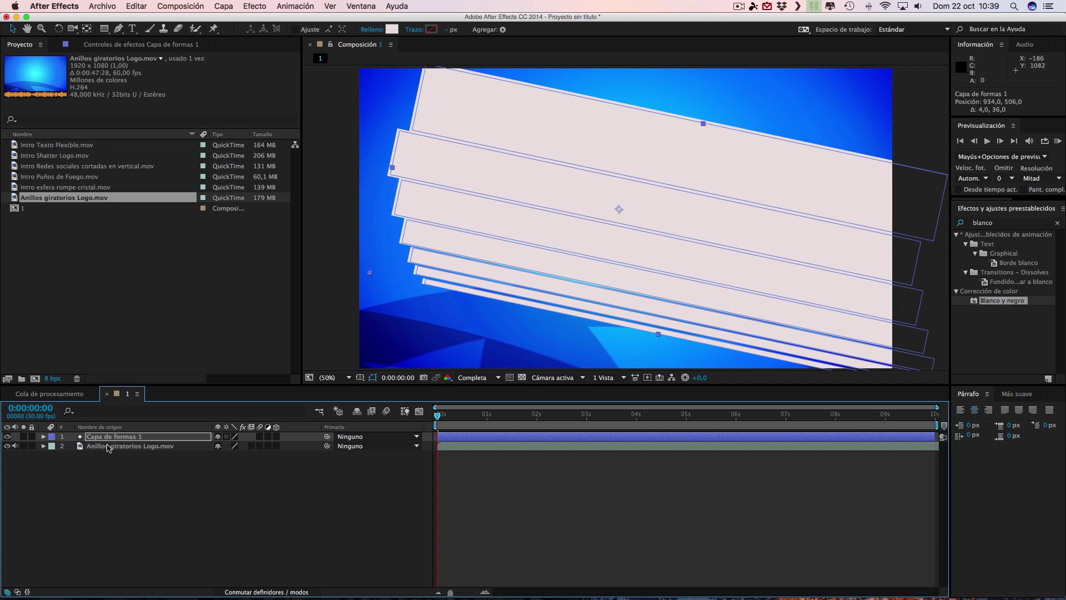
{"action": "left_click", "coordinate": [110, 438]}
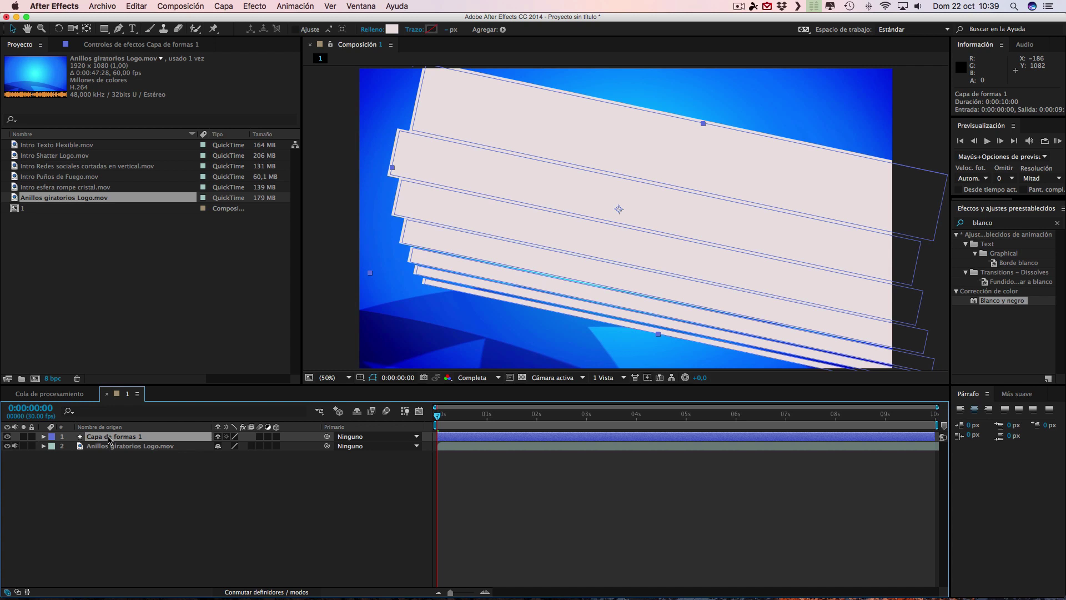
Duplicate Capa de formas 1 with Cmd+D and rename the copy 'contorno'.
{"action": "key", "text": "super+d"}
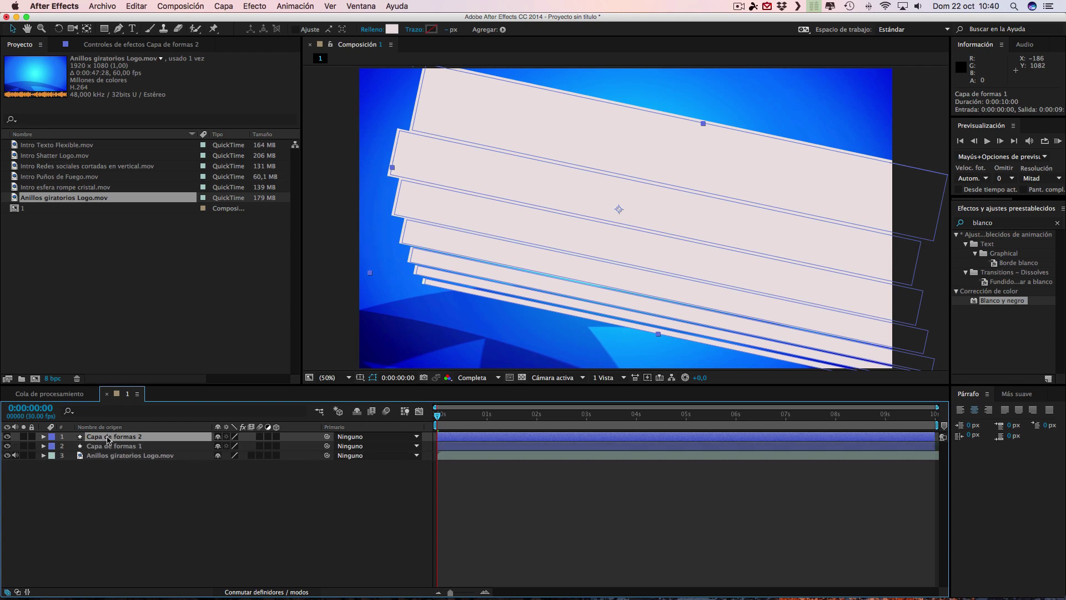
{"action": "left_click", "coordinate": [102, 438]}
{"action": "type", "text": "contorno"}
{"action": "key", "text": "Return"}
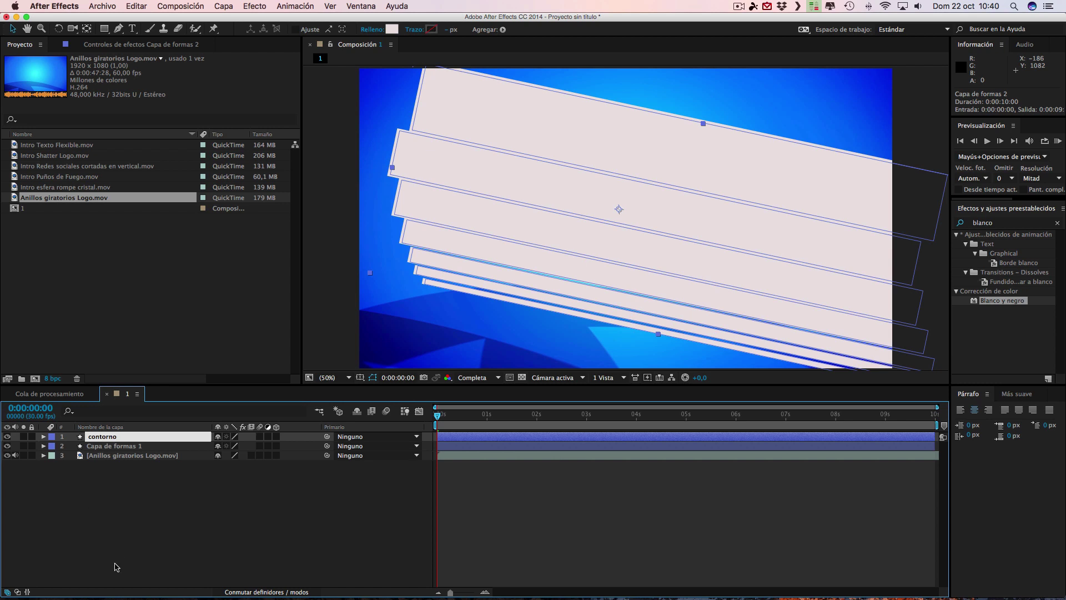
{"action": "left_click", "coordinate": [119, 553]}
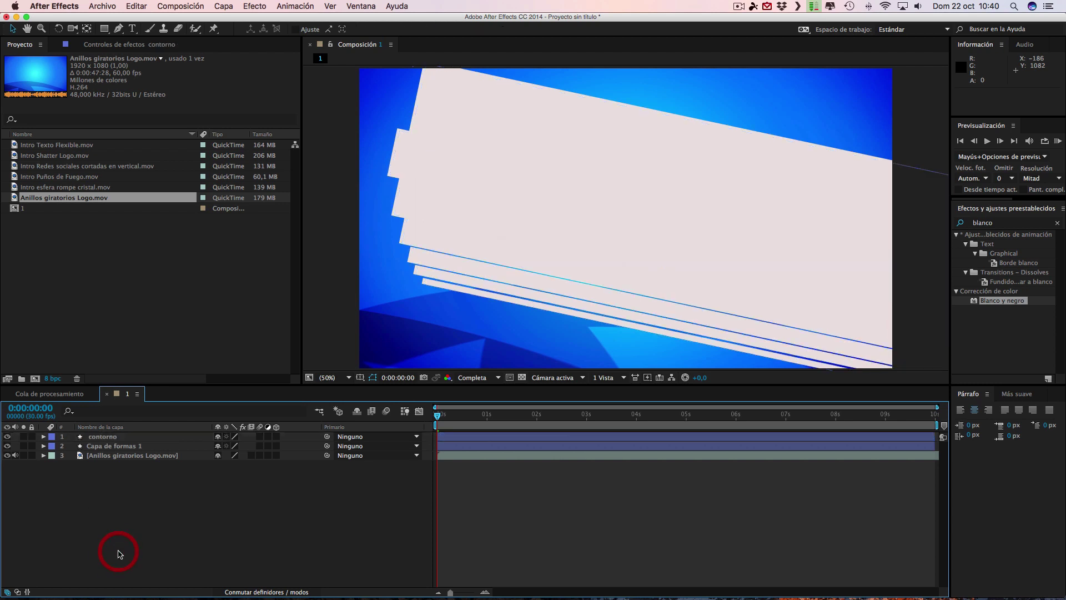
{"action": "left_click", "coordinate": [44, 437]}
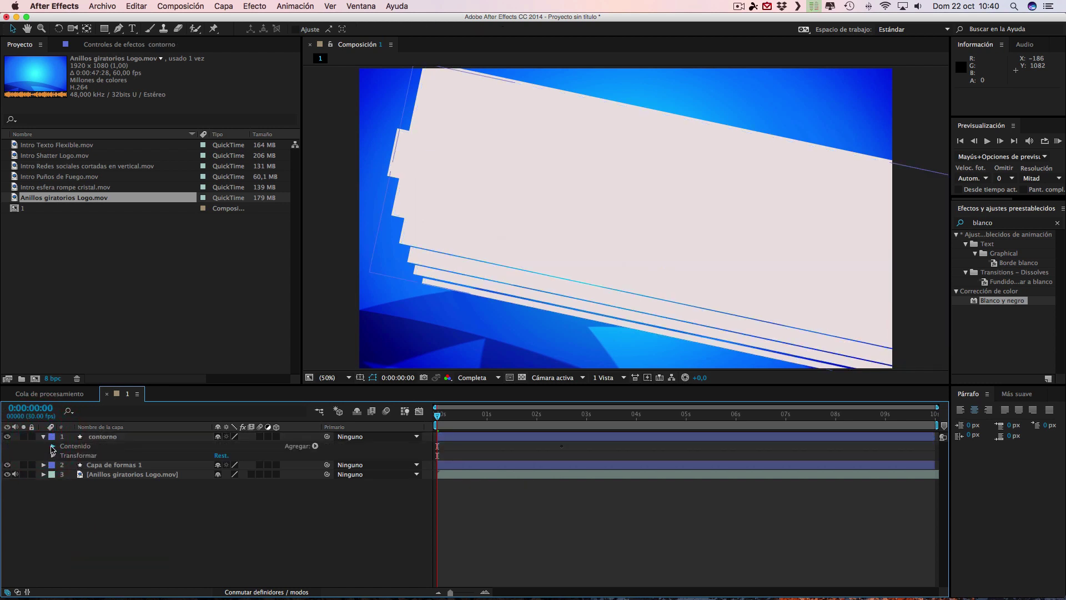
Enable Rectángulo 1's stroke on contorno with a width of 6.
{"action": "left_click", "coordinate": [52, 446]}
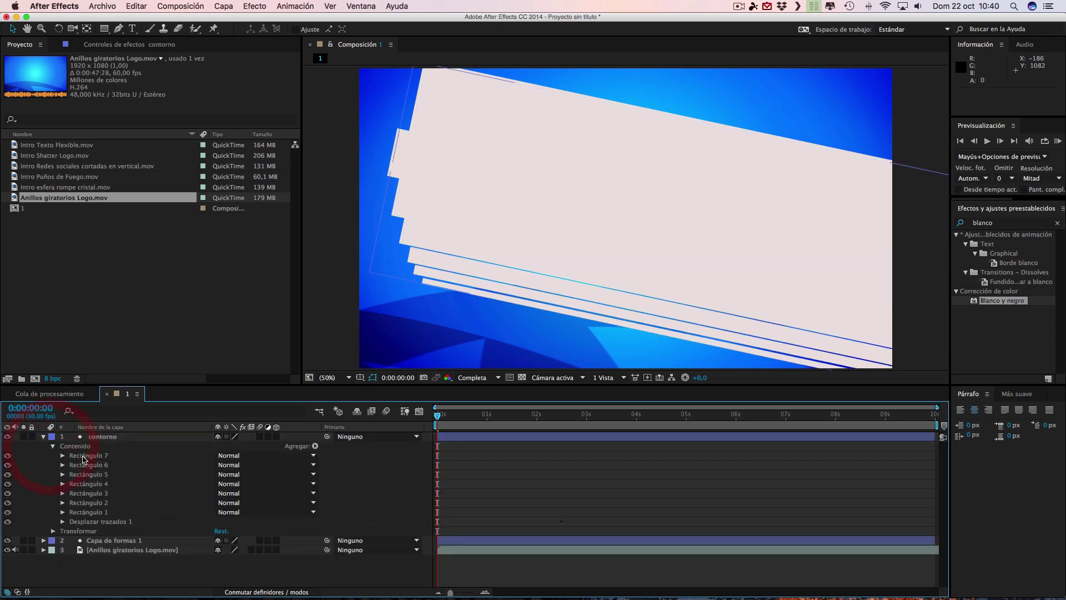
{"action": "left_click", "coordinate": [62, 512]}
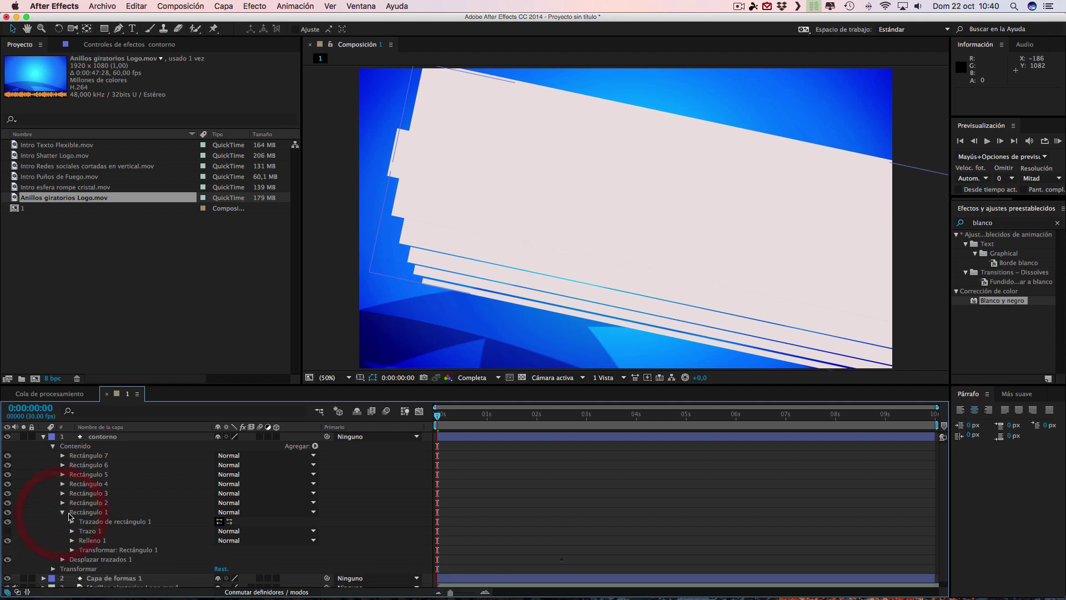
{"action": "left_click", "coordinate": [19, 531]}
{"action": "left_click", "coordinate": [72, 531]}
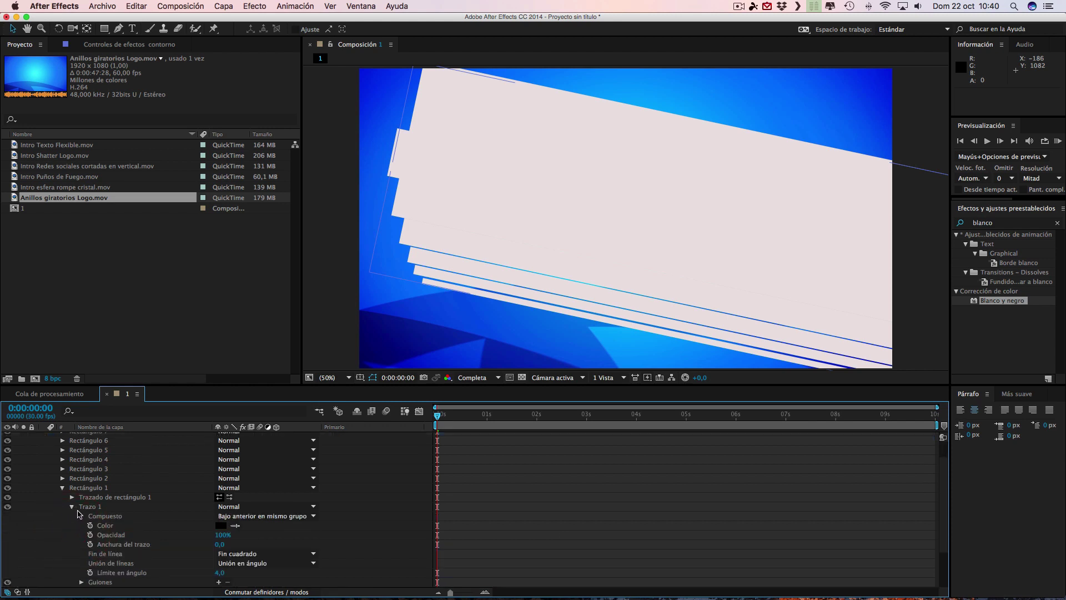
{"action": "left_click", "coordinate": [218, 543]}
{"action": "type", "text": "5"}
{"action": "key", "text": "Return"}
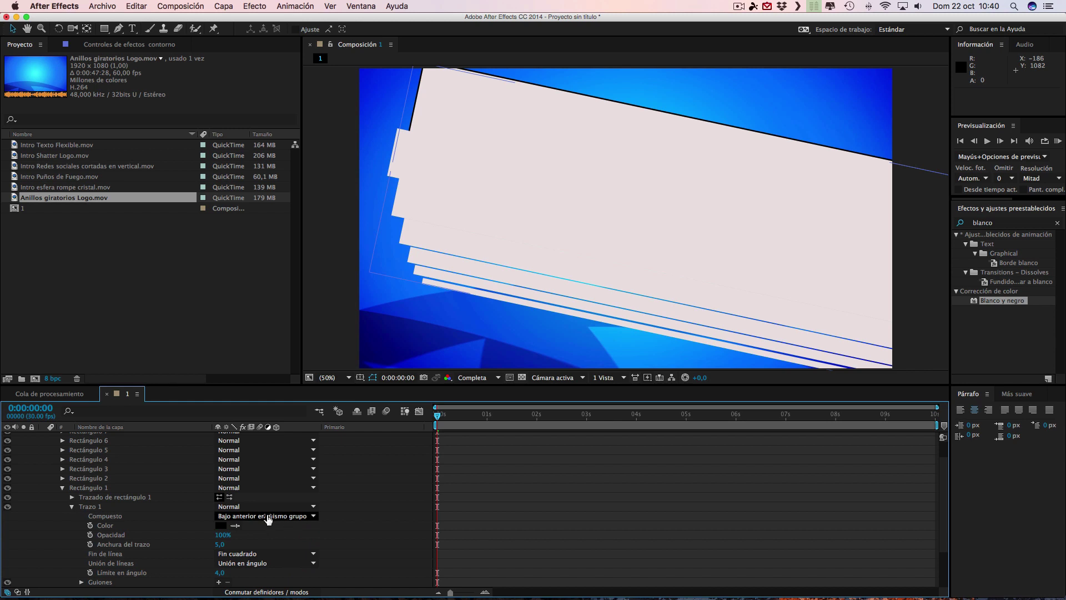
{"action": "left_click", "coordinate": [221, 544]}
{"action": "type", "text": "6"}
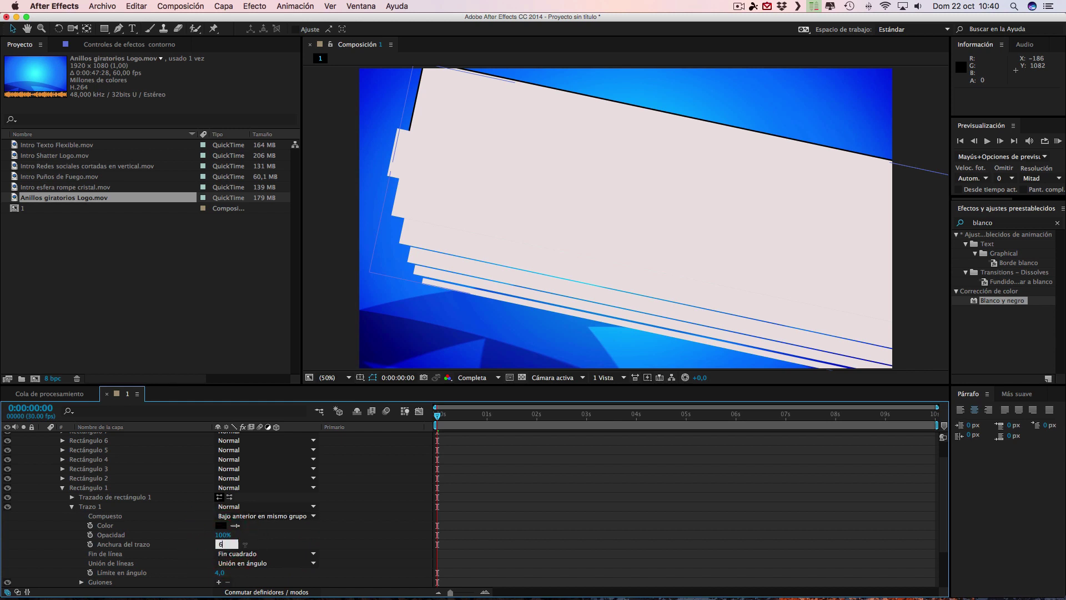
{"action": "left_click", "coordinate": [261, 546]}
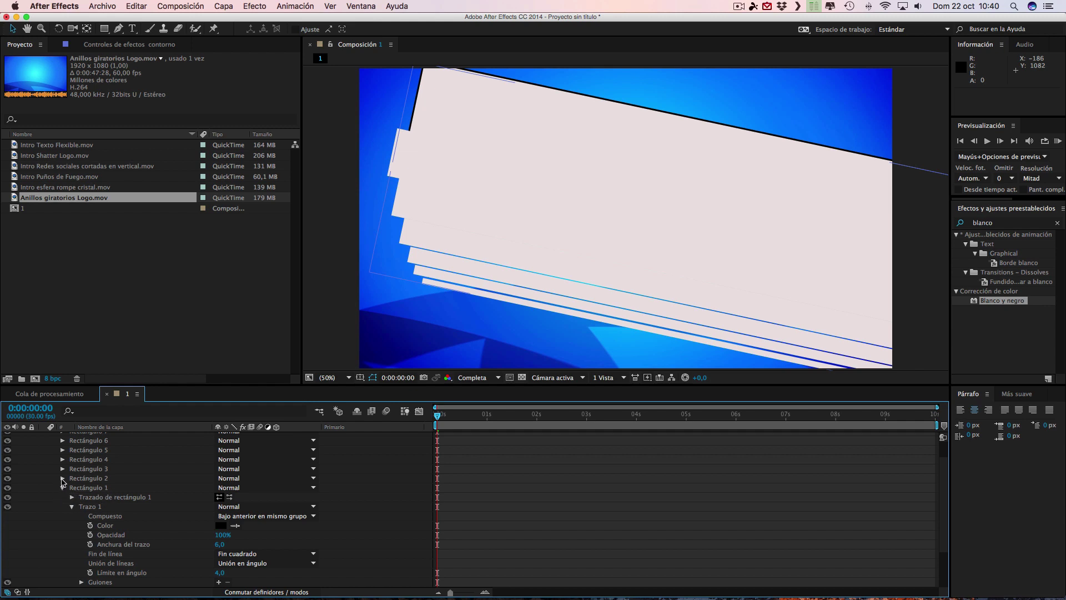
Enable strokes on Rectángulo 2 and 3 with widths 5 and 4.
{"action": "left_click", "coordinate": [62, 478]}
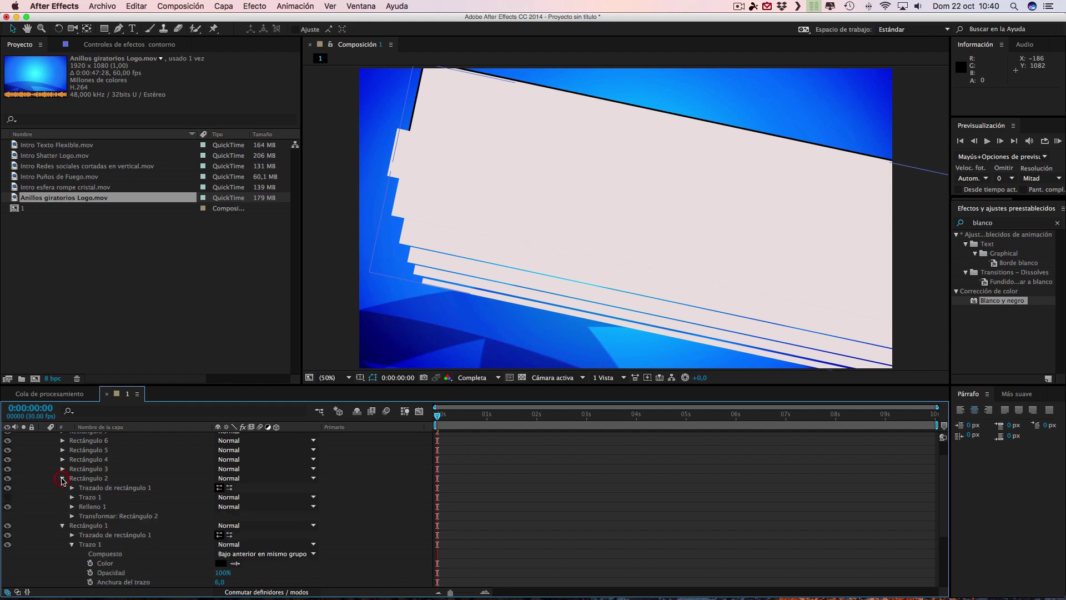
{"action": "left_click", "coordinate": [7, 497]}
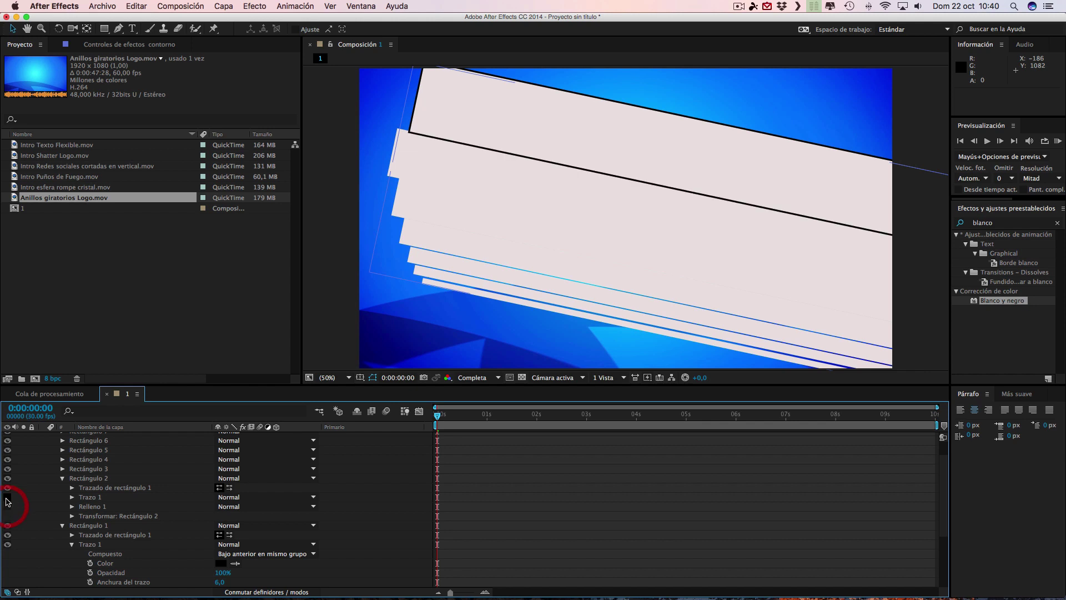
{"action": "left_click", "coordinate": [72, 497]}
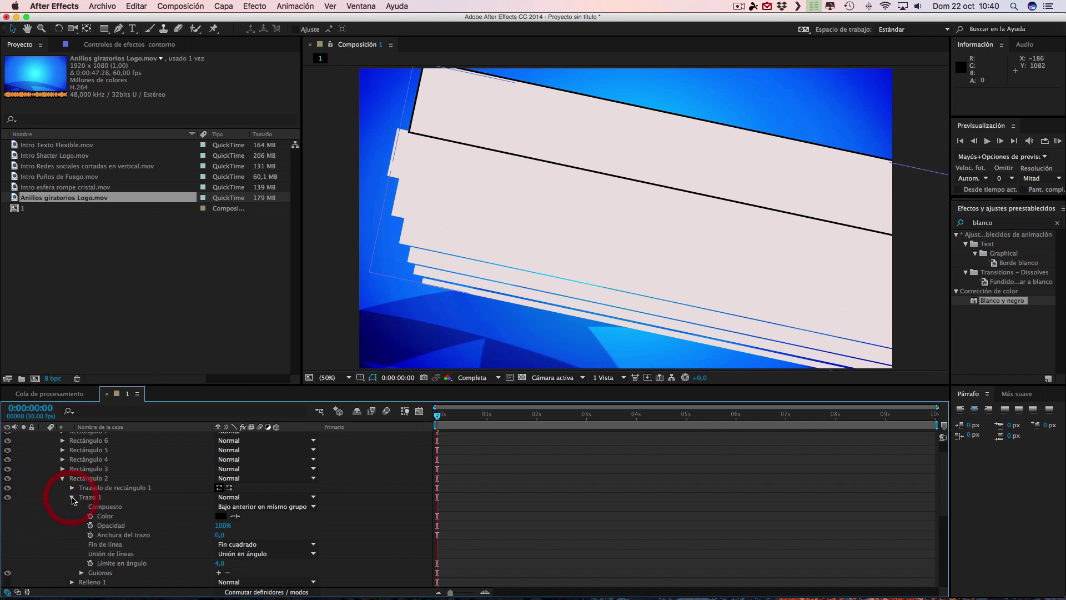
{"action": "left_click", "coordinate": [221, 535]}
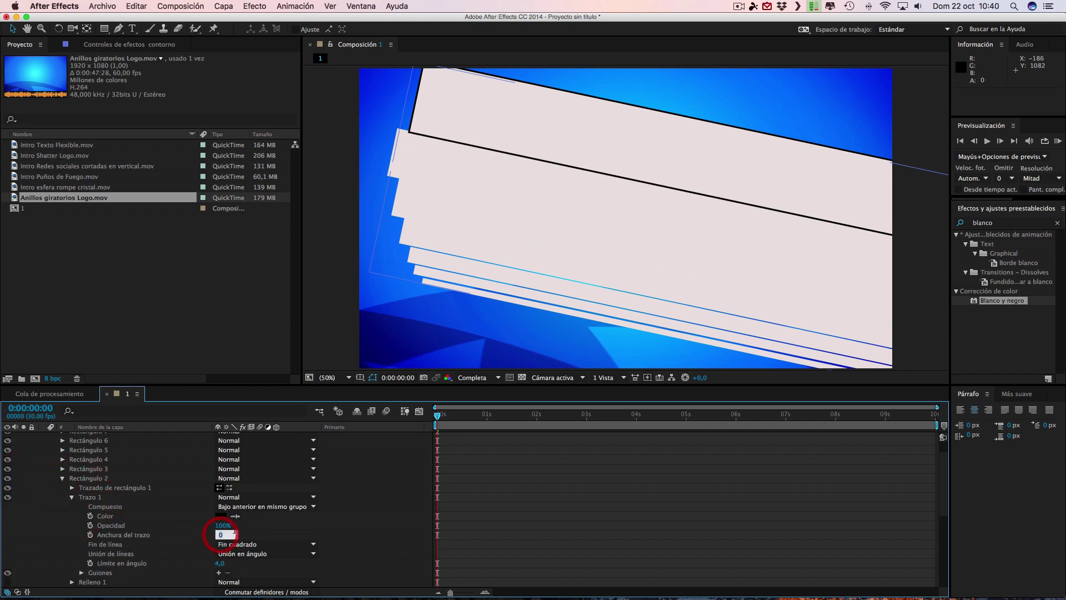
{"action": "type", "text": "5"}
{"action": "left_click", "coordinate": [63, 470]}
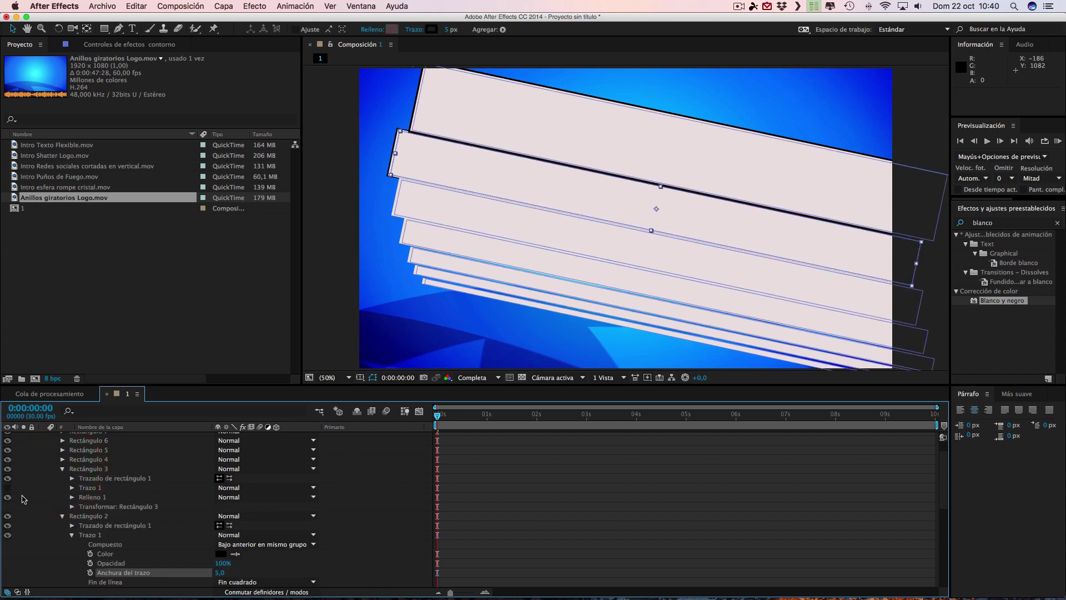
{"action": "left_click", "coordinate": [7, 497]}
{"action": "left_click", "coordinate": [7, 488]}
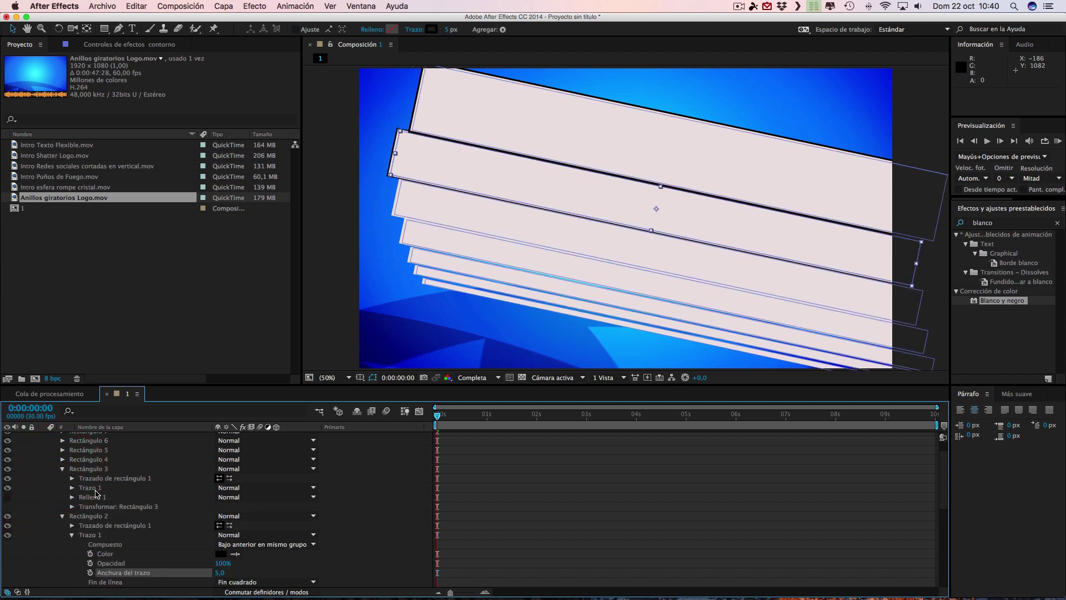
{"action": "left_click", "coordinate": [71, 488]}
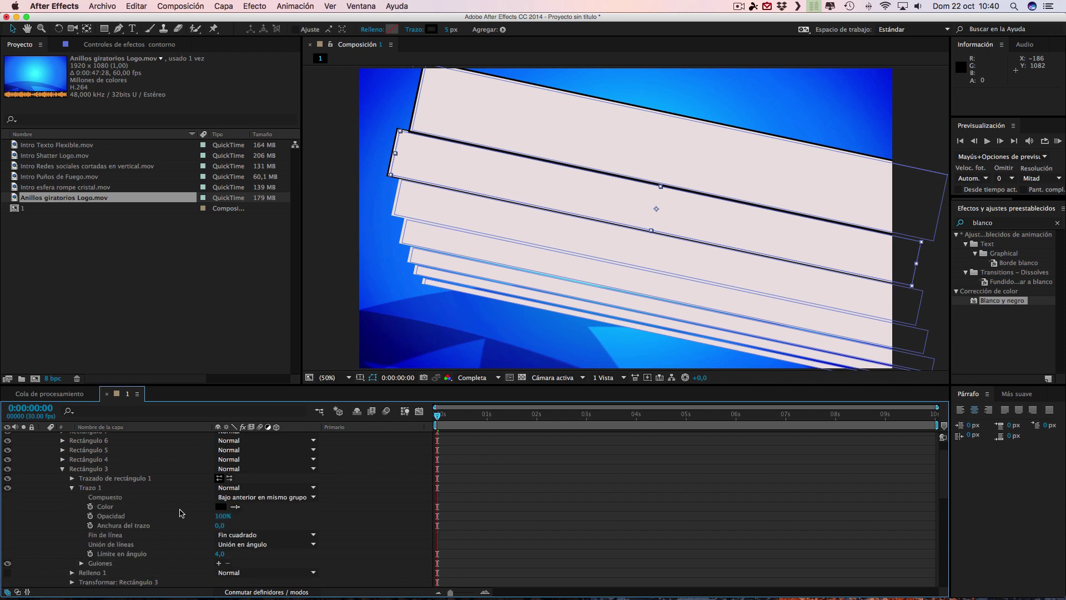
{"action": "left_click", "coordinate": [220, 525]}
{"action": "type", "text": "4"}
{"action": "left_click", "coordinate": [62, 459]}
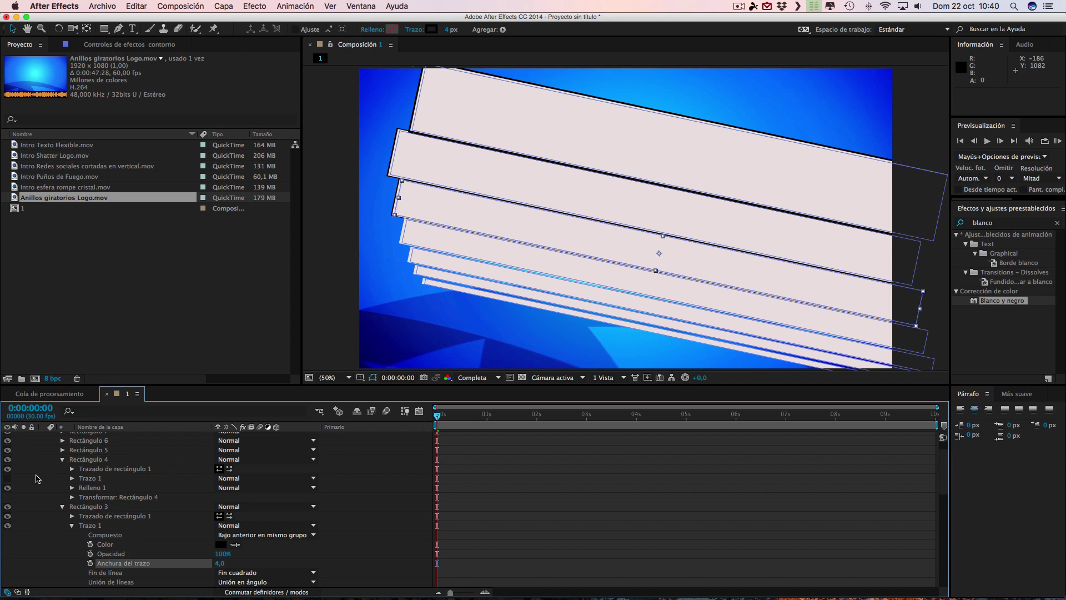
Enable strokes on Rectángulo 4 and 5 with widths 4 and 3.
{"action": "left_click", "coordinate": [62, 450]}
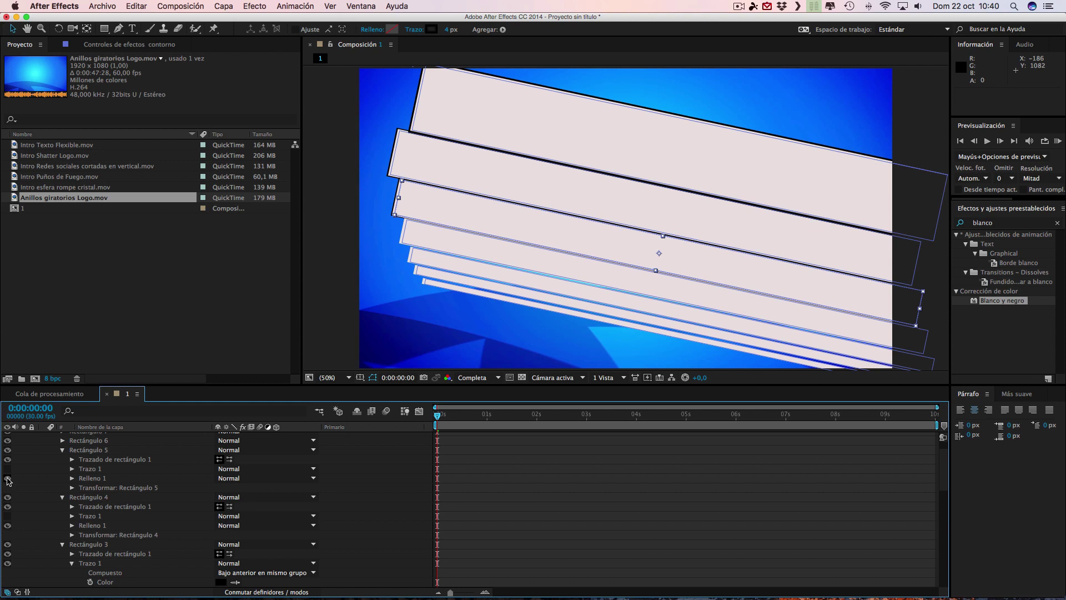
{"action": "left_click", "coordinate": [7, 516]}
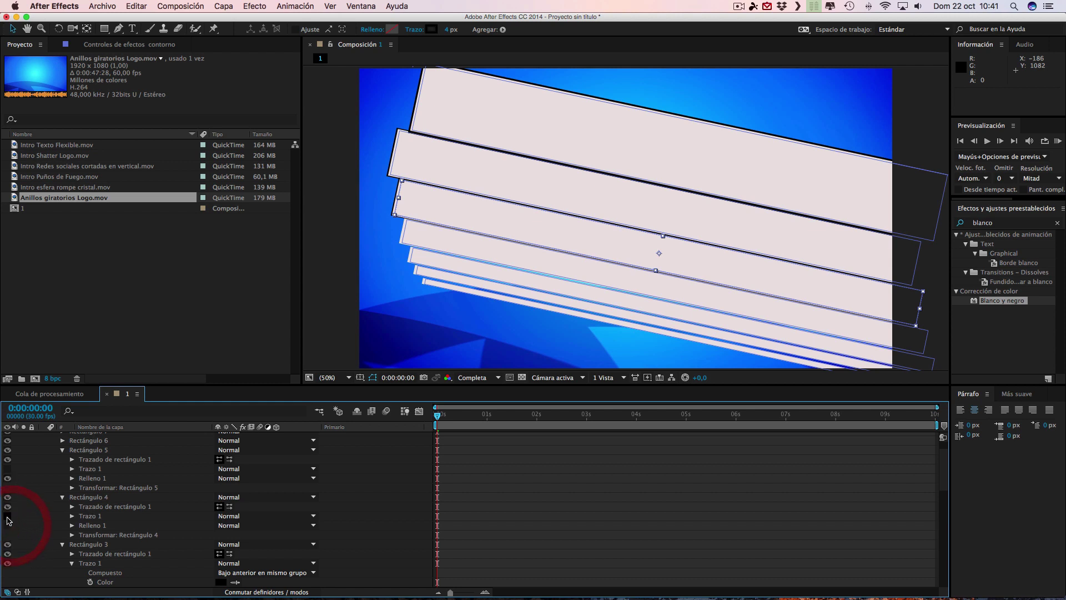
{"action": "scroll", "coordinate": [72, 519], "scroll_direction": "down", "scroll_amount": 1}
{"action": "left_click", "coordinate": [72, 506]}
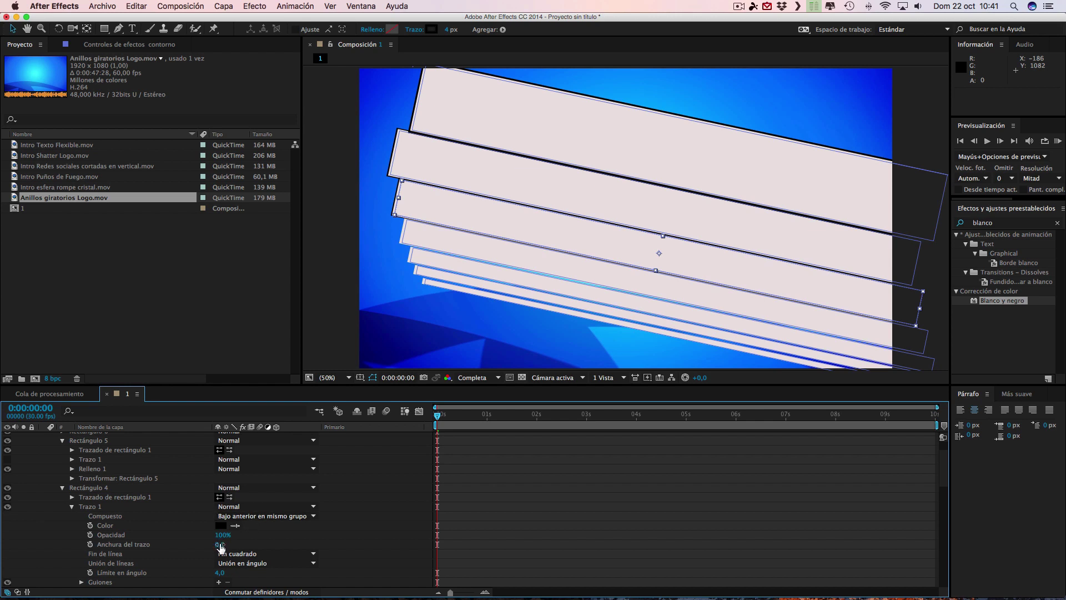
{"action": "left_click", "coordinate": [220, 545]}
{"action": "type", "text": "4"}
{"action": "left_click", "coordinate": [7, 469]}
{"action": "left_click", "coordinate": [8, 459]}
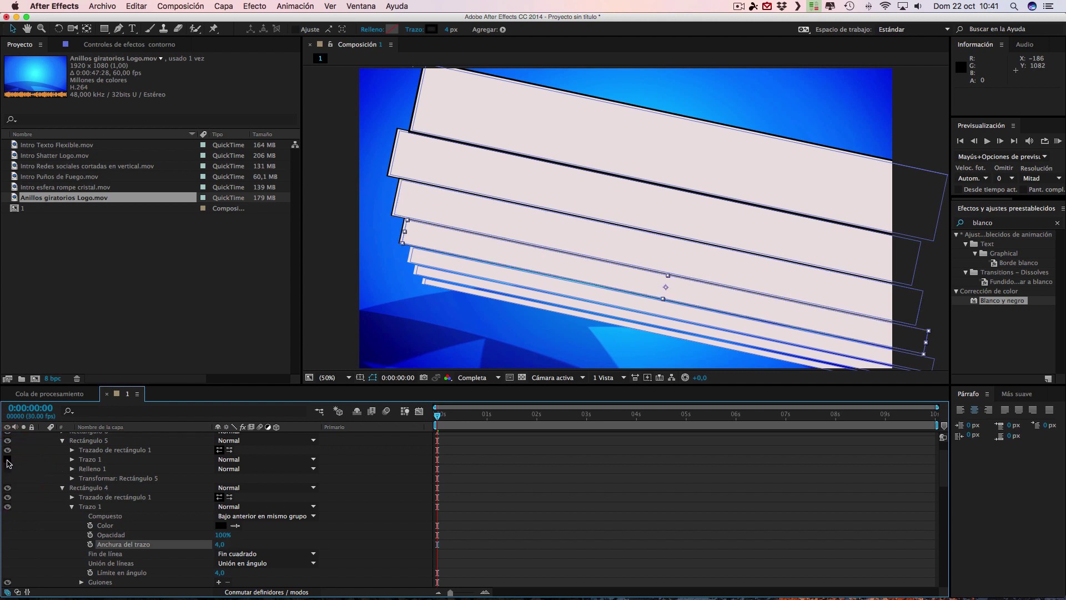
{"action": "left_click", "coordinate": [72, 459]}
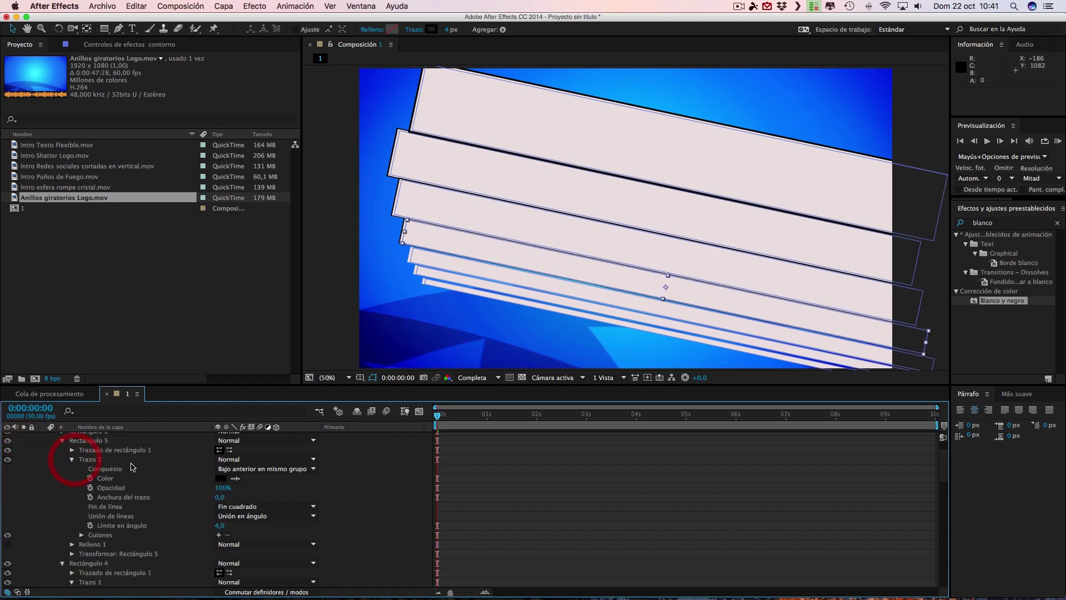
{"action": "left_click", "coordinate": [221, 497]}
{"action": "type", "text": "3"}
{"action": "key", "text": "Return"}
{"action": "scroll", "coordinate": [110, 499], "scroll_direction": "up", "scroll_amount": 2}
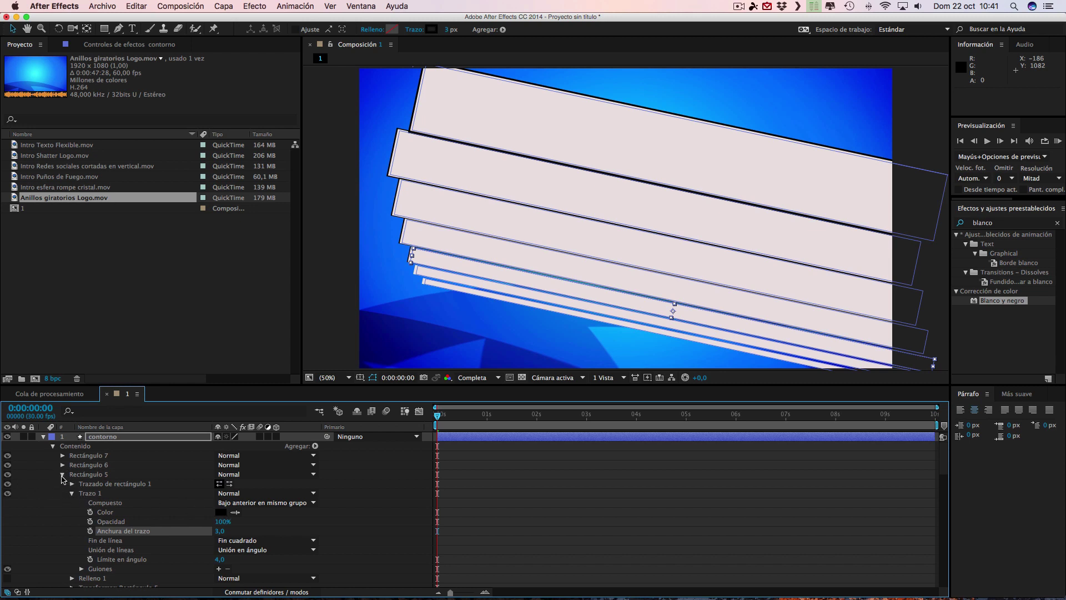
Enable strokes on Rectángulo 6 and 7 with widths 2 and 1, then collapse contorno.
{"action": "left_click", "coordinate": [63, 465]}
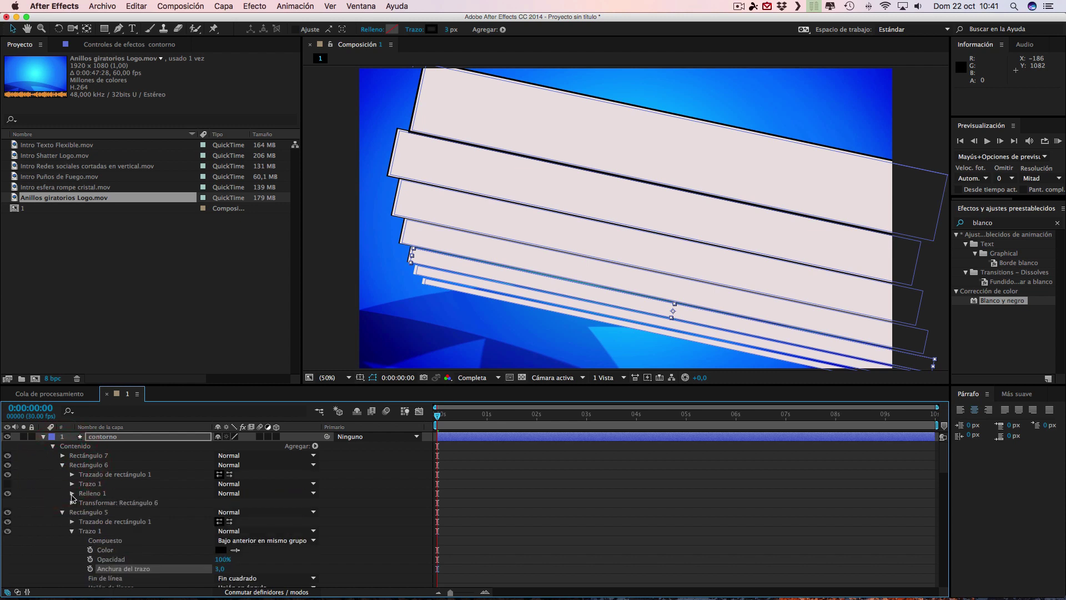
{"action": "left_click", "coordinate": [8, 493]}
{"action": "left_click", "coordinate": [8, 483]}
{"action": "left_click", "coordinate": [71, 483]}
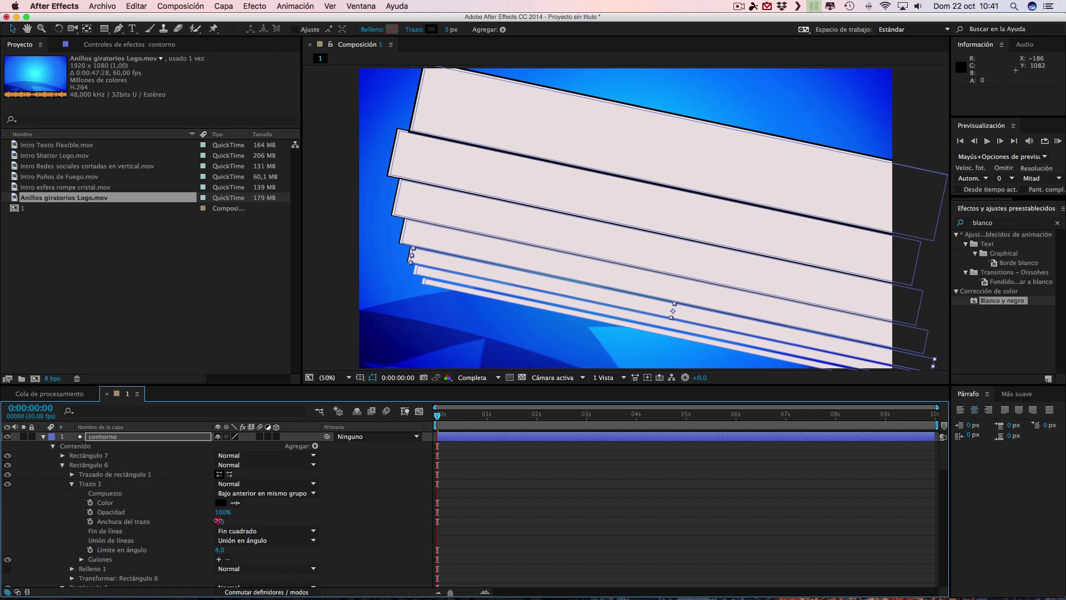
{"action": "left_click", "coordinate": [219, 521]}
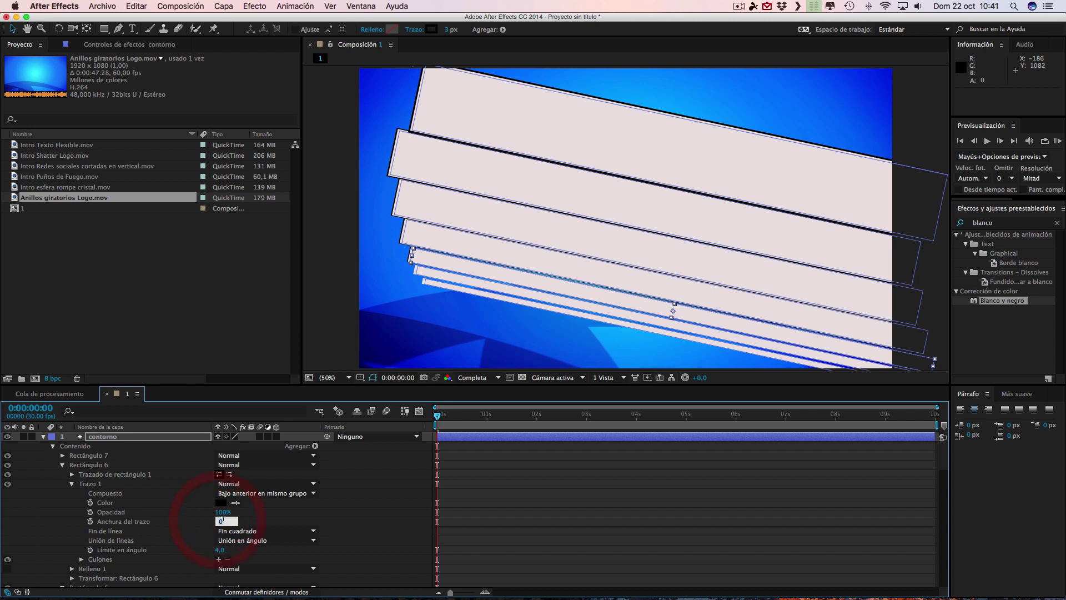
{"action": "type", "text": "2"}
{"action": "left_click", "coordinate": [256, 521]}
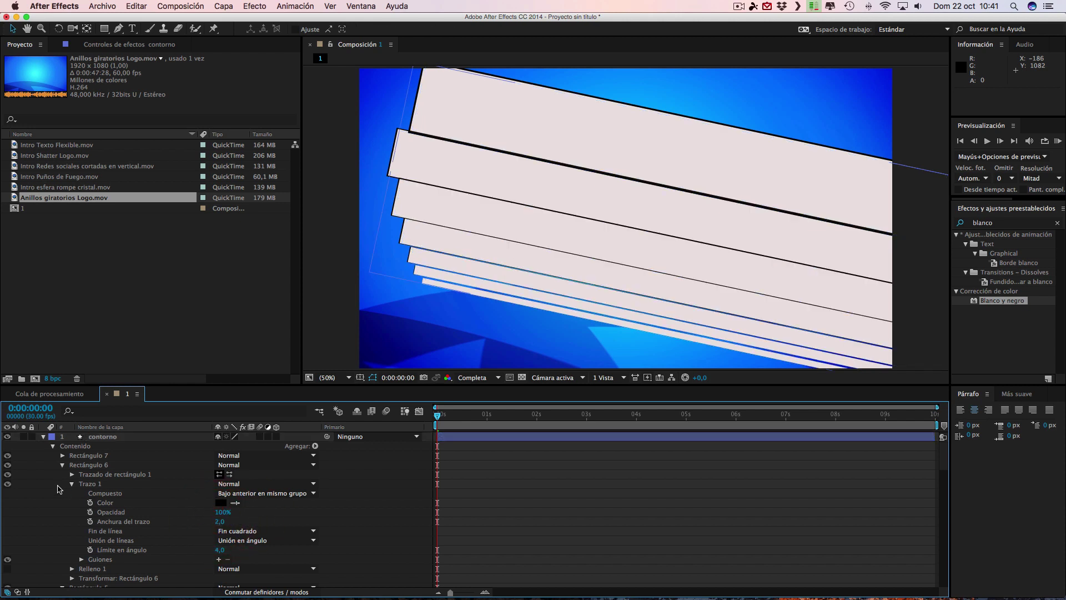
{"action": "left_click", "coordinate": [63, 456]}
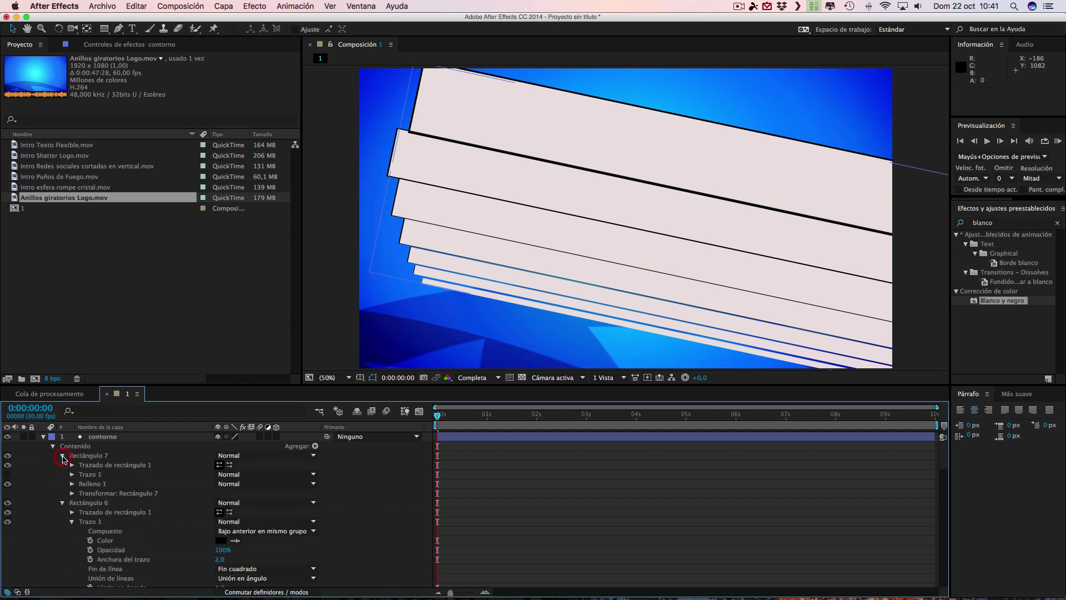
{"action": "left_click", "coordinate": [7, 483]}
{"action": "left_click", "coordinate": [7, 474]}
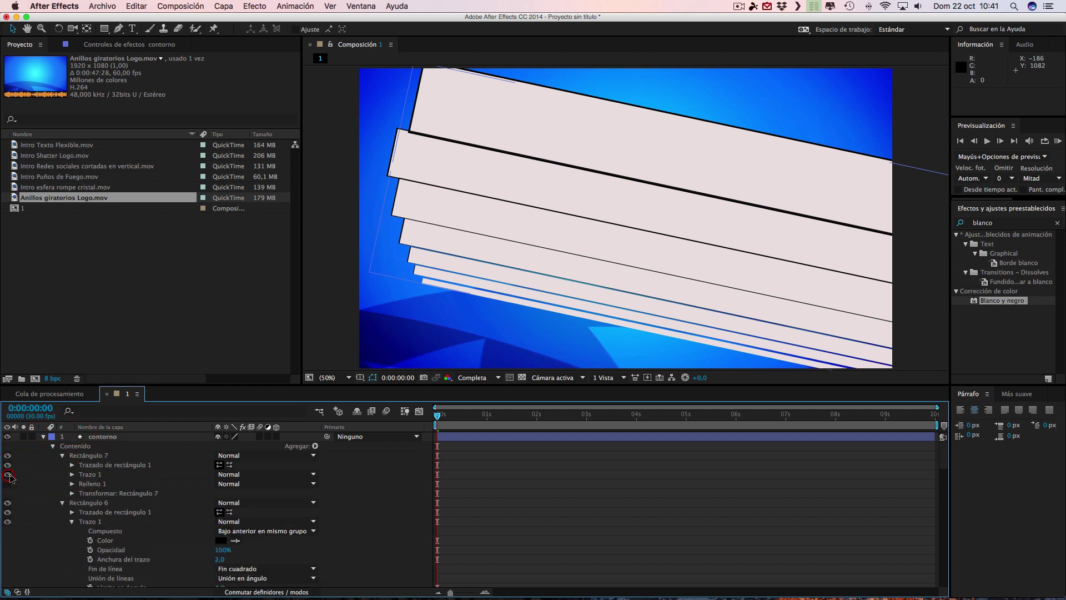
{"action": "left_click", "coordinate": [72, 475]}
{"action": "left_click", "coordinate": [220, 512]}
{"action": "type", "text": "0"}
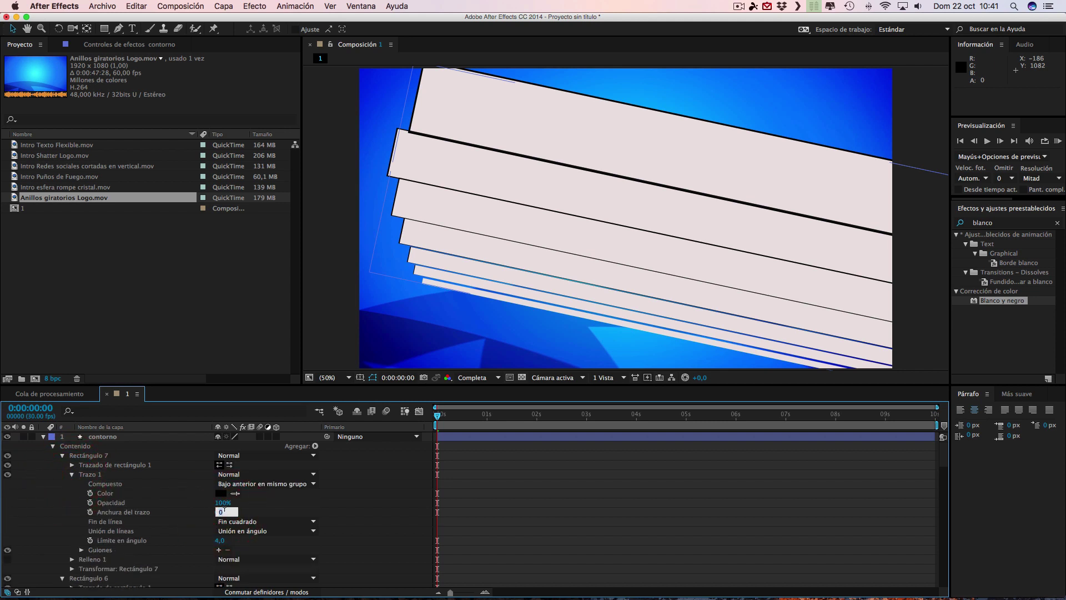
{"action": "type", "text": "1"}
{"action": "left_click", "coordinate": [308, 506]}
{"action": "left_click", "coordinate": [44, 438]}
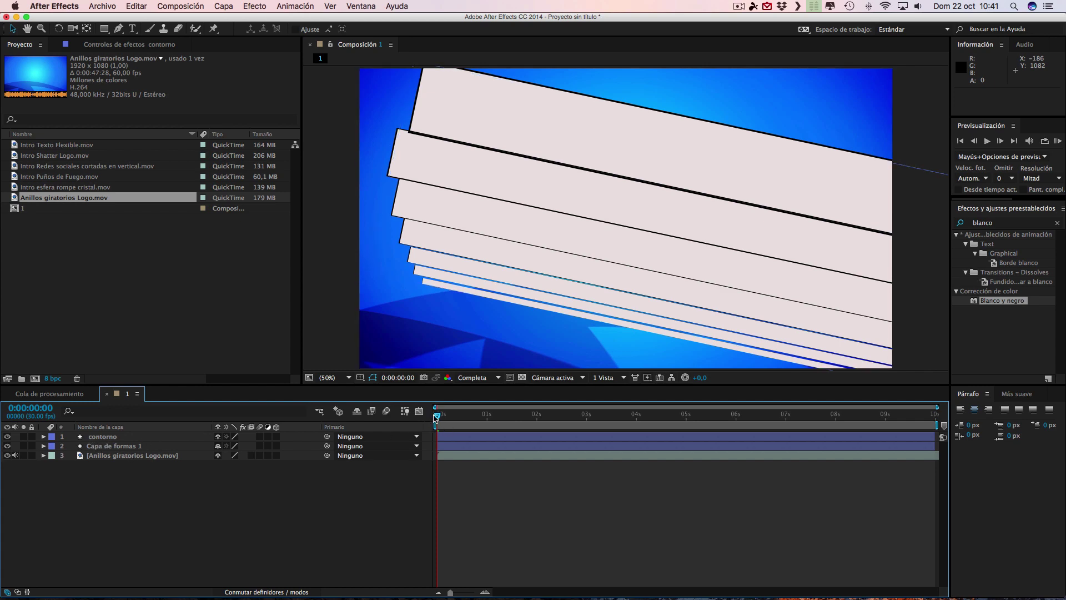
Set Position keyframes on contorno and Capa de formas 1 with both off-frame left at 0s.
{"action": "mouse_move", "coordinate": [452, 421]}
{"action": "left_mouse_down"}
{"action": "mouse_move", "coordinate": [507, 425]}
{"action": "mouse_move", "coordinate": [437, 421]}
{"action": "left_mouse_up"}
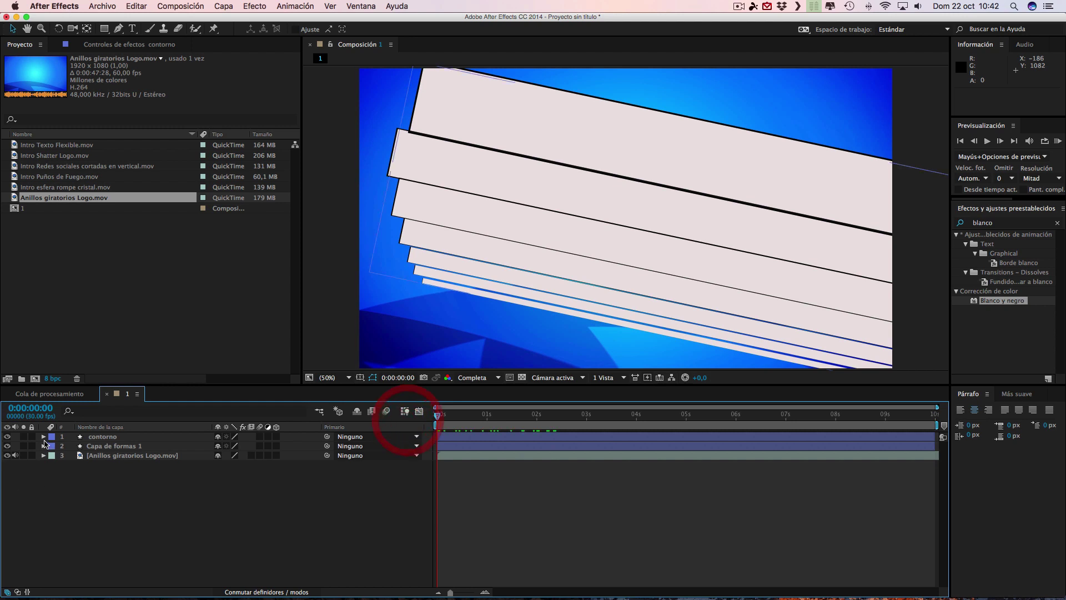
{"action": "left_click", "coordinate": [106, 438]}
{"action": "left_click", "coordinate": [115, 446], "text": "shift"}
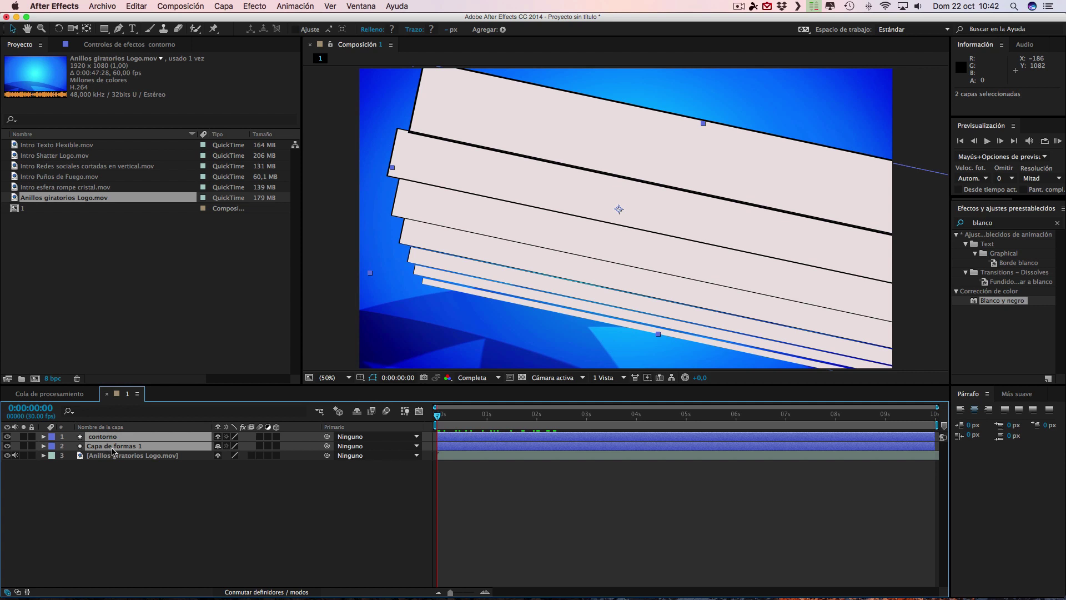
{"action": "key", "text": "p"}
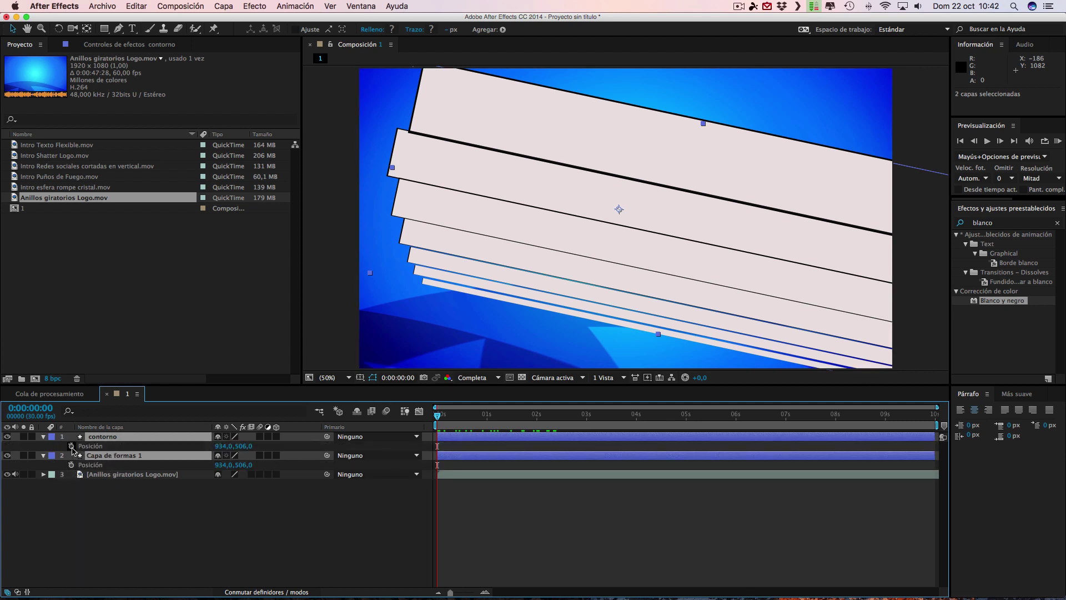
{"action": "left_click", "coordinate": [71, 446]}
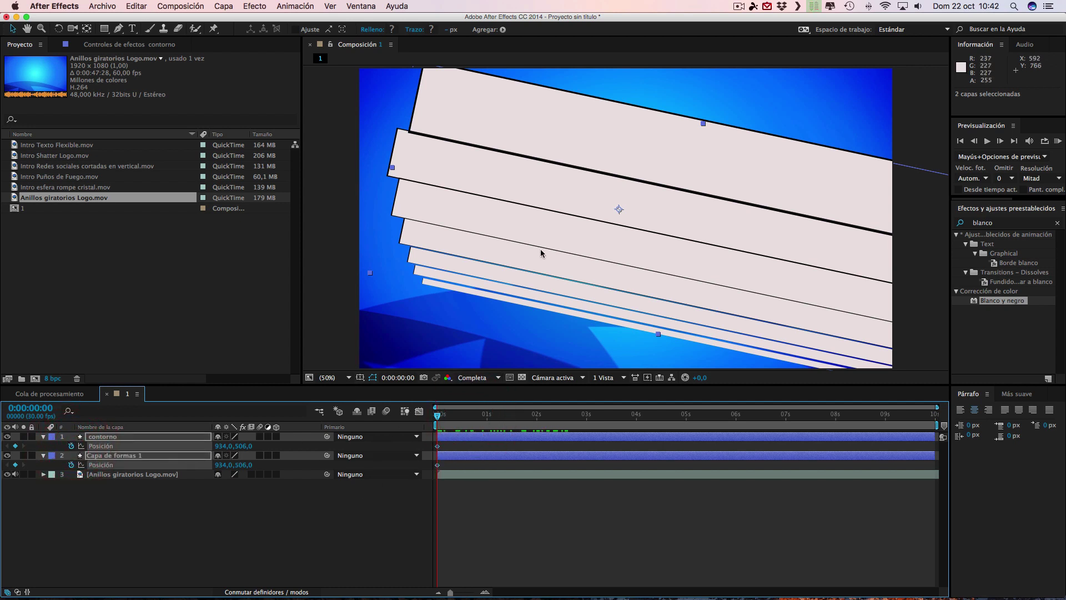
{"action": "mouse_move", "coordinate": [578, 201]}
{"action": "left_mouse_down"}
{"action": "mouse_move", "coordinate": [124, 153]}
{"action": "mouse_move", "coordinate": [80, 179]}
{"action": "mouse_move", "coordinate": [89, 186]}
{"action": "left_mouse_up"}
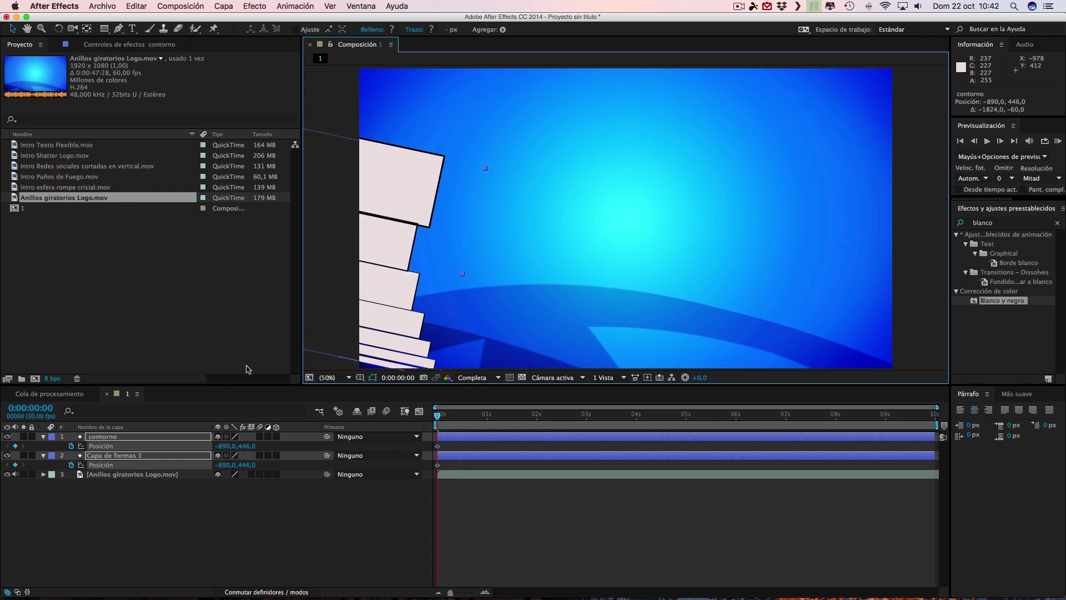
At 0:00:02:15, move both layers to 1274,666 and preview the slide-in.
{"action": "left_click_drag", "start_coordinate": [437, 418], "coordinate": [563, 418]}
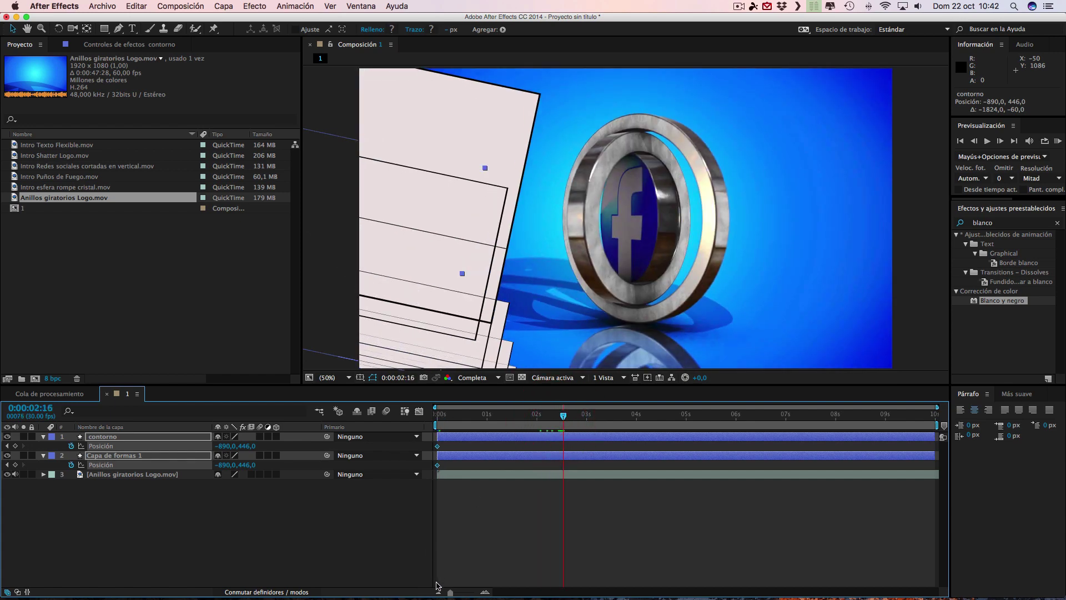
{"action": "left_click_drag", "start_coordinate": [449, 593], "coordinate": [473, 593]}
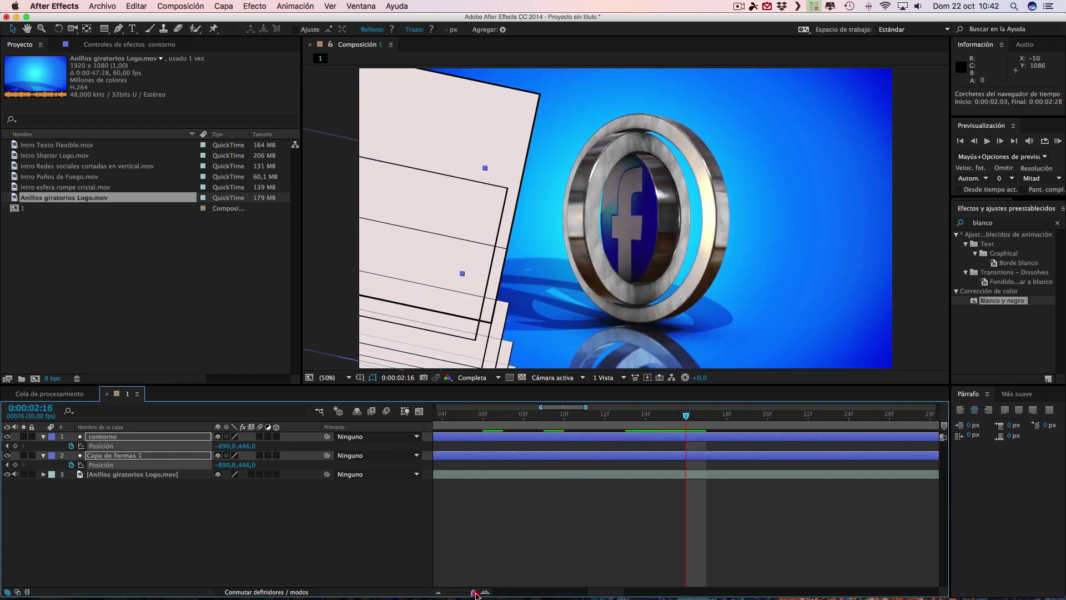
{"action": "left_click", "coordinate": [658, 418]}
{"action": "left_click_drag", "start_coordinate": [474, 593], "coordinate": [410, 588]}
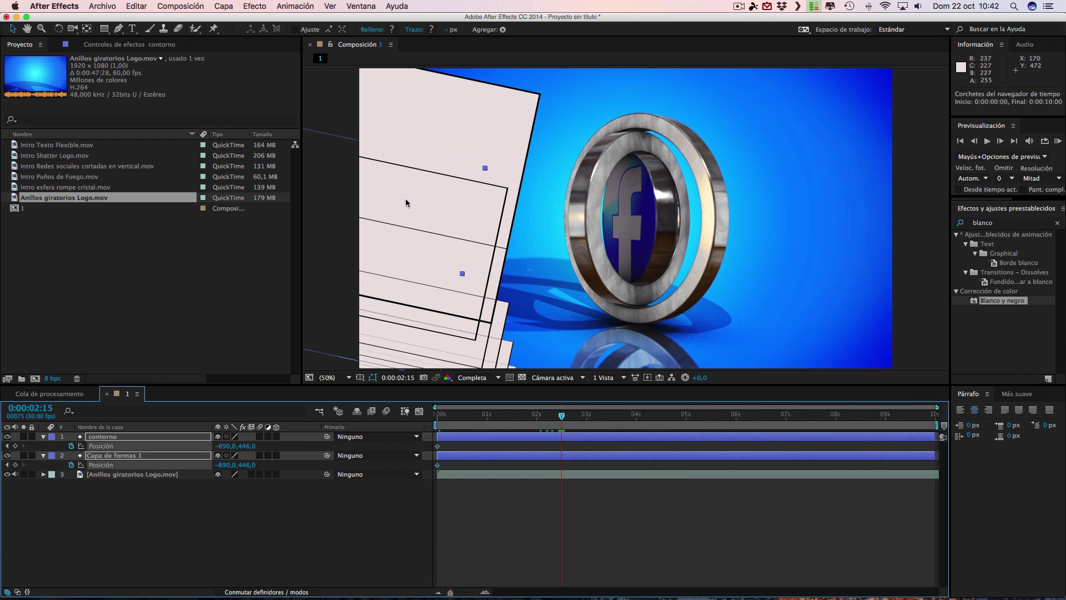
{"action": "left_click_drag", "start_coordinate": [405, 203], "coordinate": [1010, 281]}
{"action": "left_click_drag", "start_coordinate": [697, 173], "coordinate": [694, 157]}
{"action": "left_click_drag", "start_coordinate": [562, 415], "coordinate": [377, 426]}
{"action": "mouse_move", "coordinate": [451, 426]}
{"action": "left_mouse_down"}
{"action": "mouse_move", "coordinate": [573, 422]}
{"action": "mouse_move", "coordinate": [527, 421]}
{"action": "mouse_move", "coordinate": [561, 425]}
{"action": "left_mouse_up"}
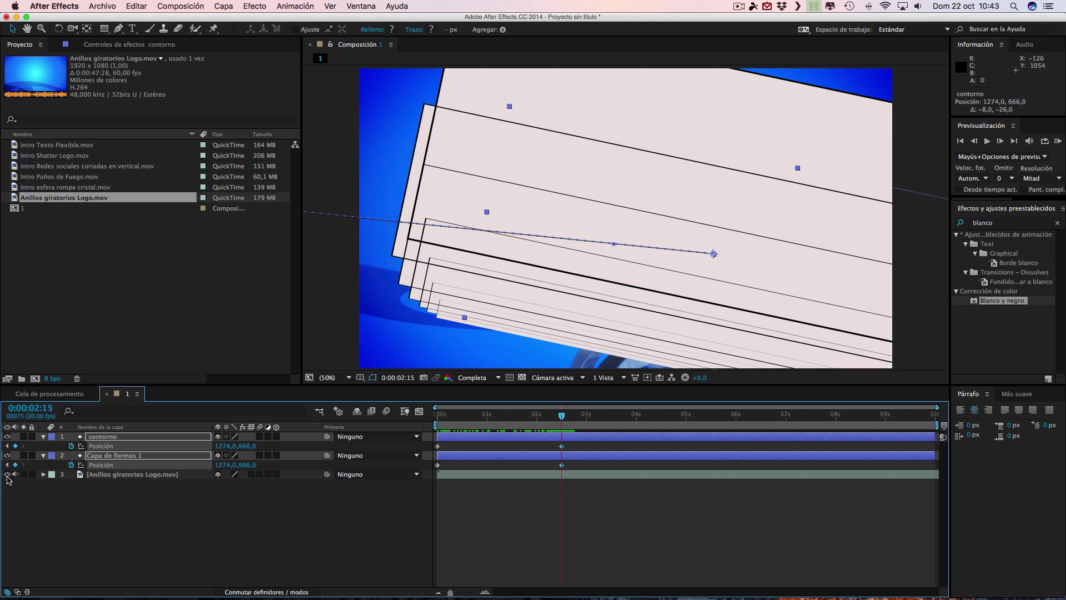
Set the Anillos giratorios Logo layer's Track Matte to Alpha Matte 'Capa de formas 1'.
{"action": "left_click", "coordinate": [106, 498]}
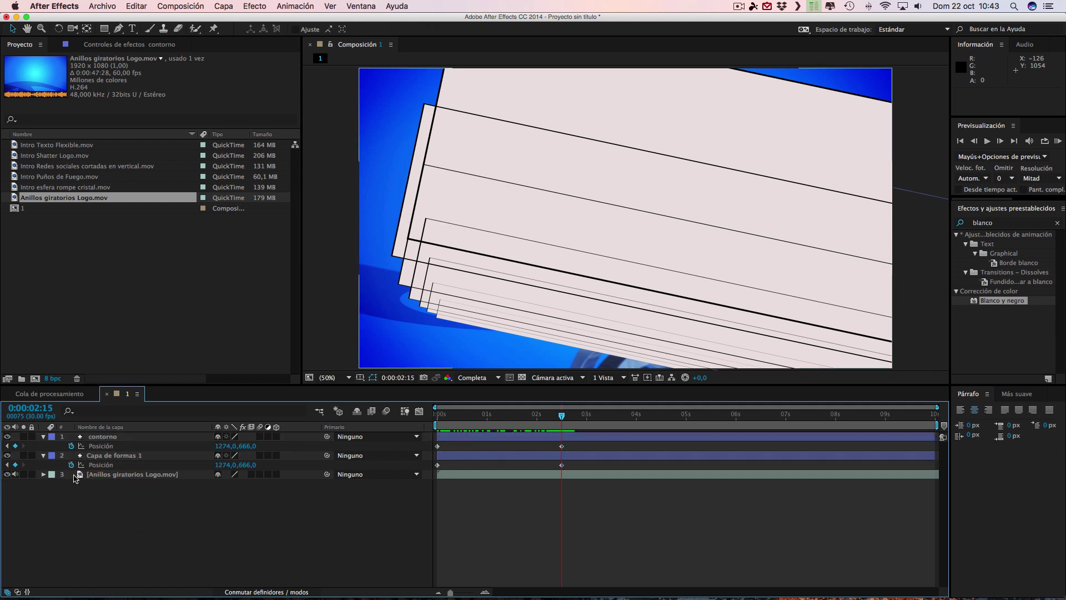
{"action": "left_click", "coordinate": [109, 476]}
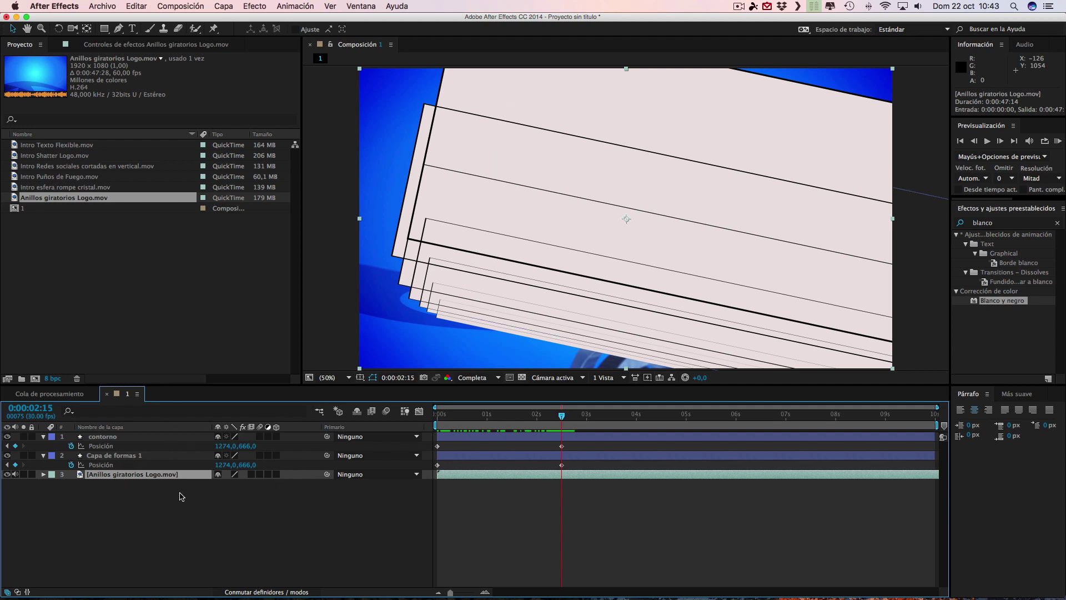
{"action": "left_click", "coordinate": [252, 592]}
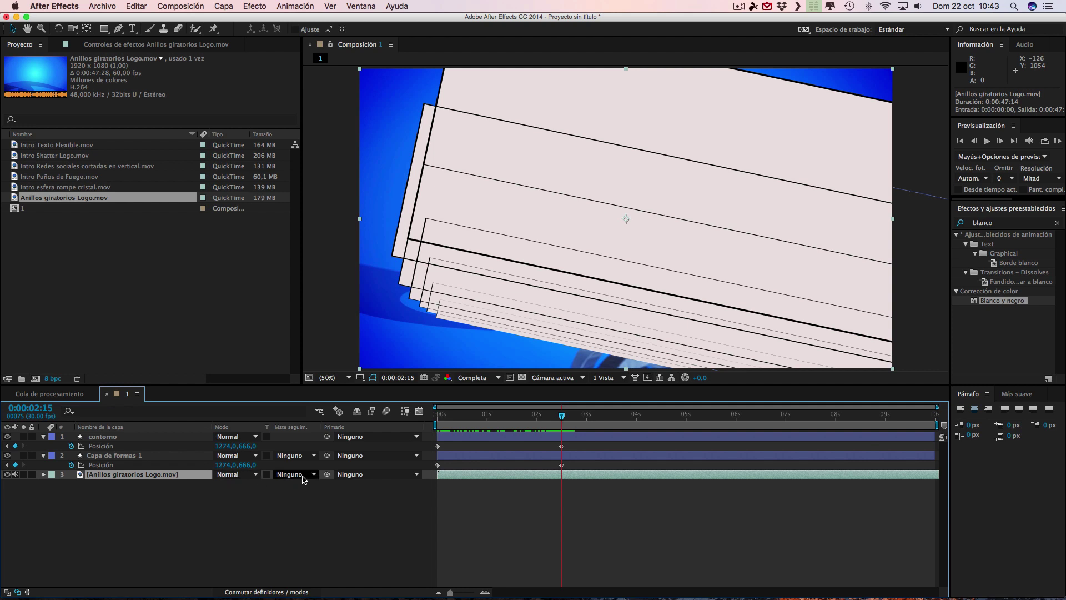
{"action": "left_click", "coordinate": [304, 477]}
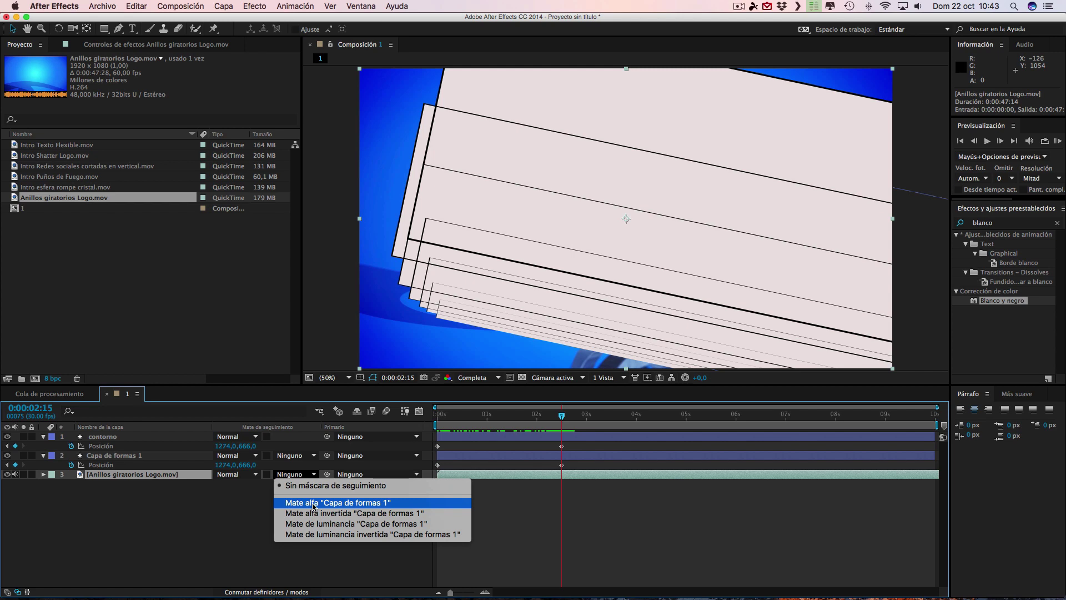
{"action": "left_click", "coordinate": [313, 504]}
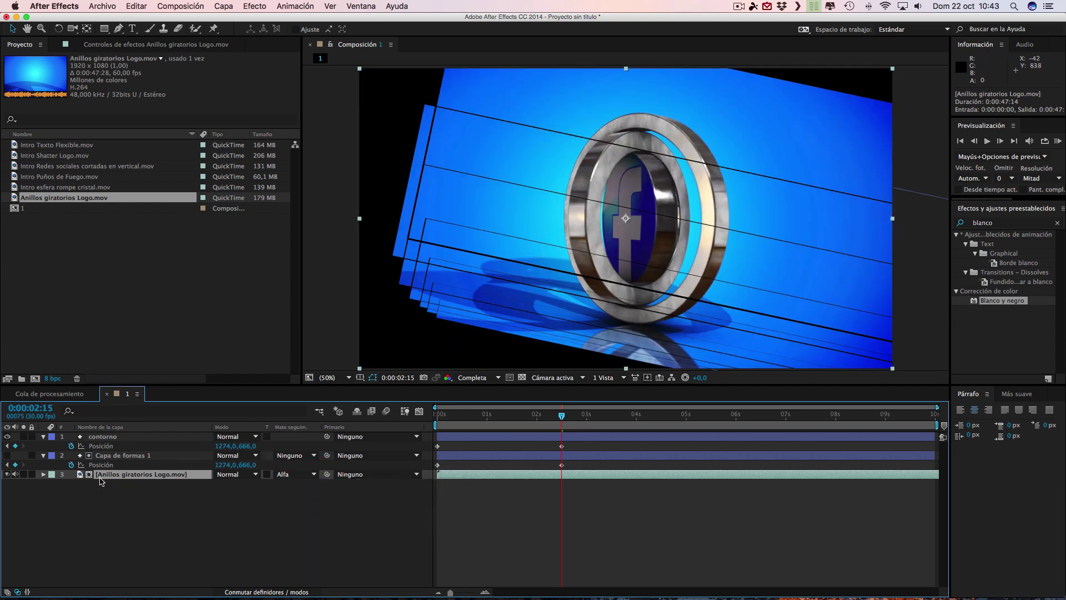
{"action": "left_click", "coordinate": [981, 224]}
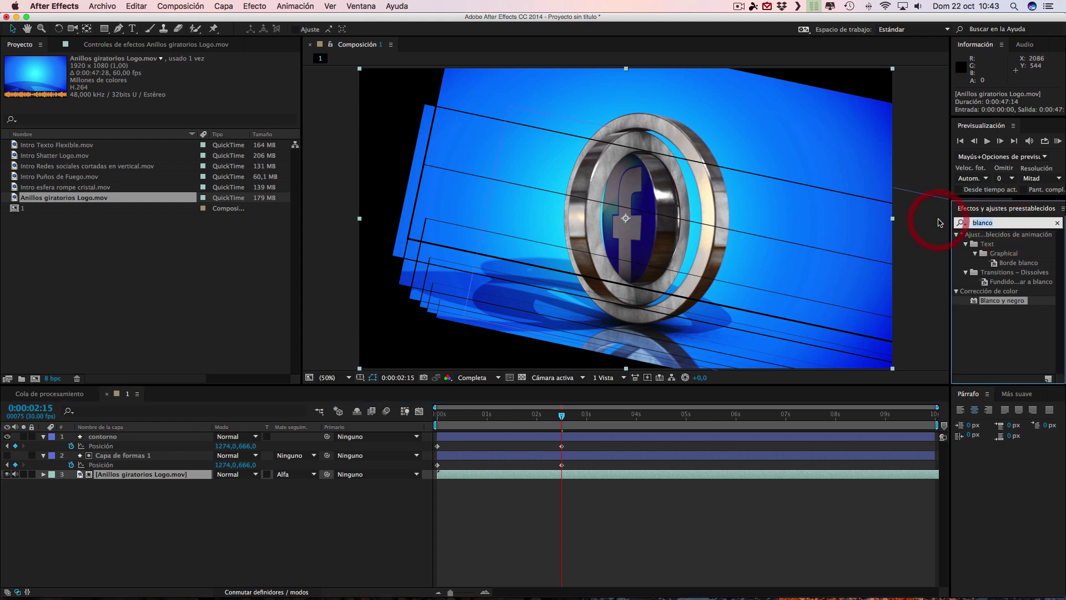
{"action": "type", "text": "blanco"}
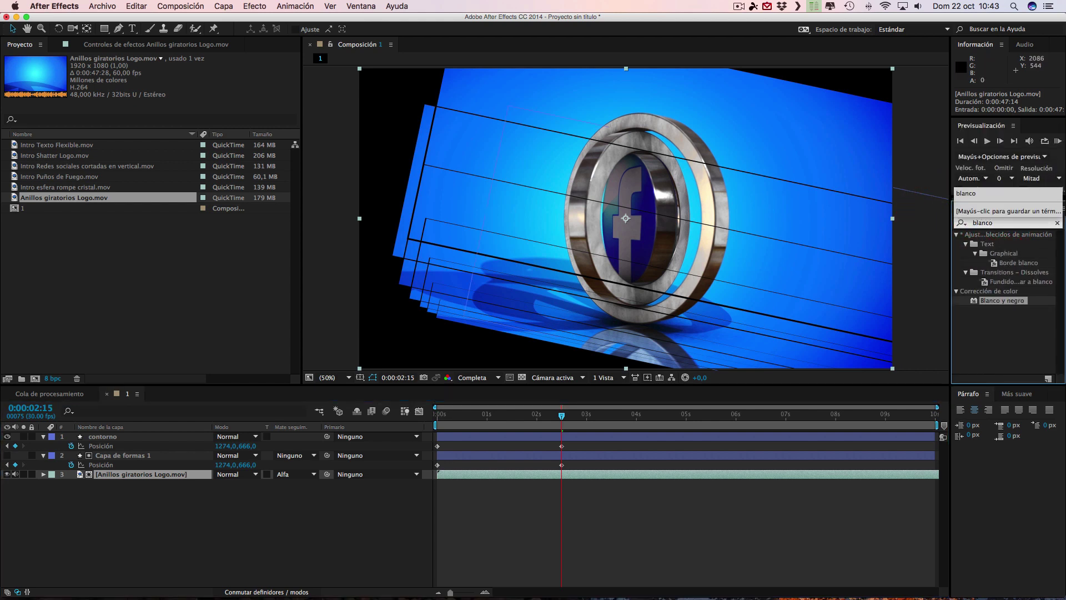
{"action": "type", "text": " y"}
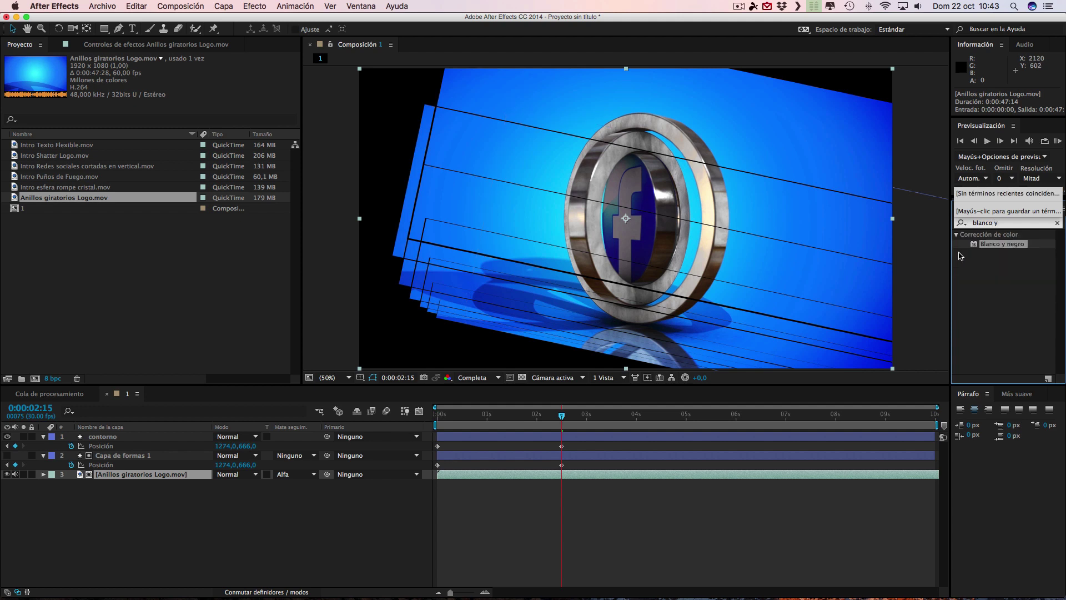
Apply Blanco y negro from the 'blanco y' search results to the Anillos giratorios Logo layer.
{"action": "left_click", "coordinate": [976, 271]}
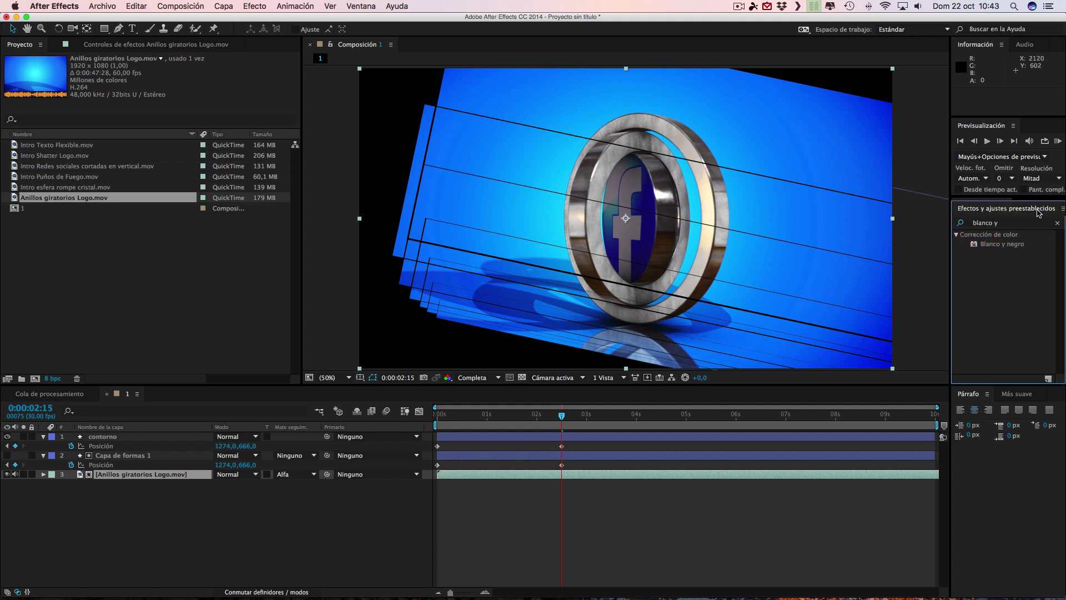
{"action": "left_click", "coordinate": [253, 7]}
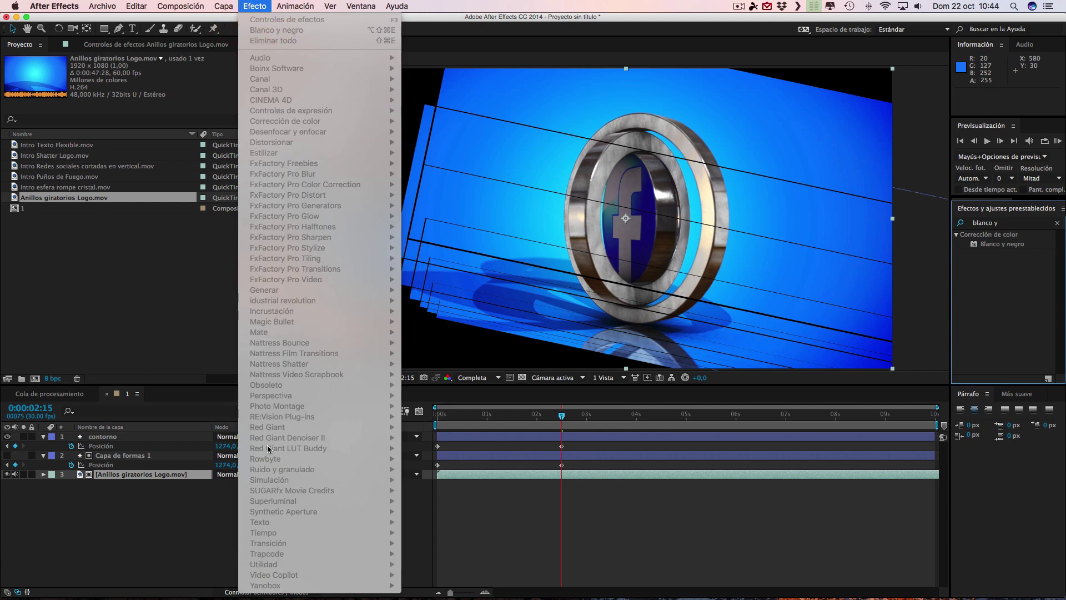
{"action": "key", "text": "Escape"}
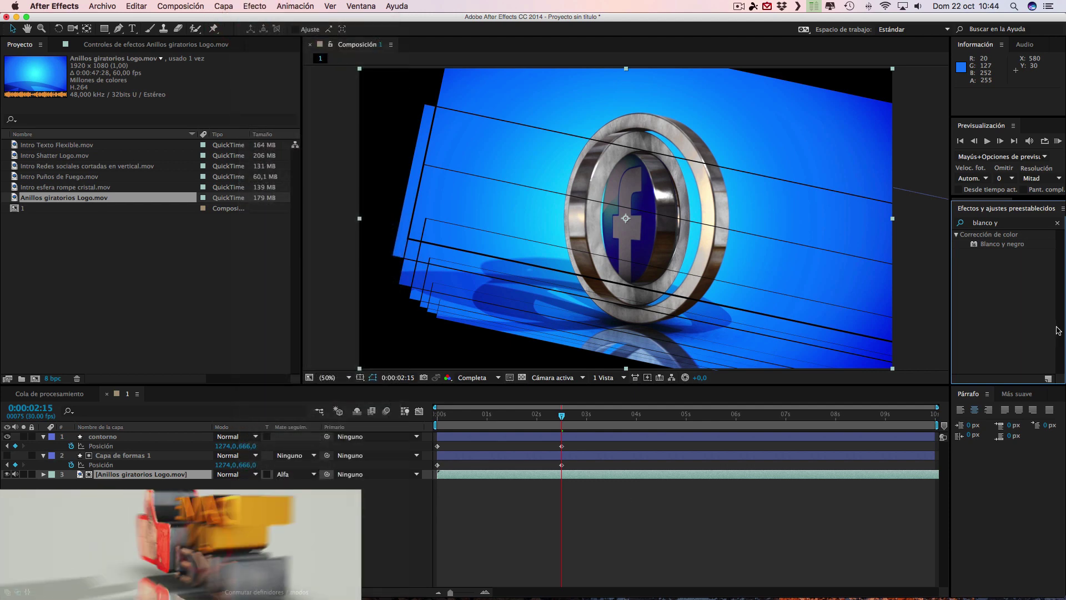
{"action": "left_click_drag", "start_coordinate": [1002, 244], "coordinate": [633, 352]}
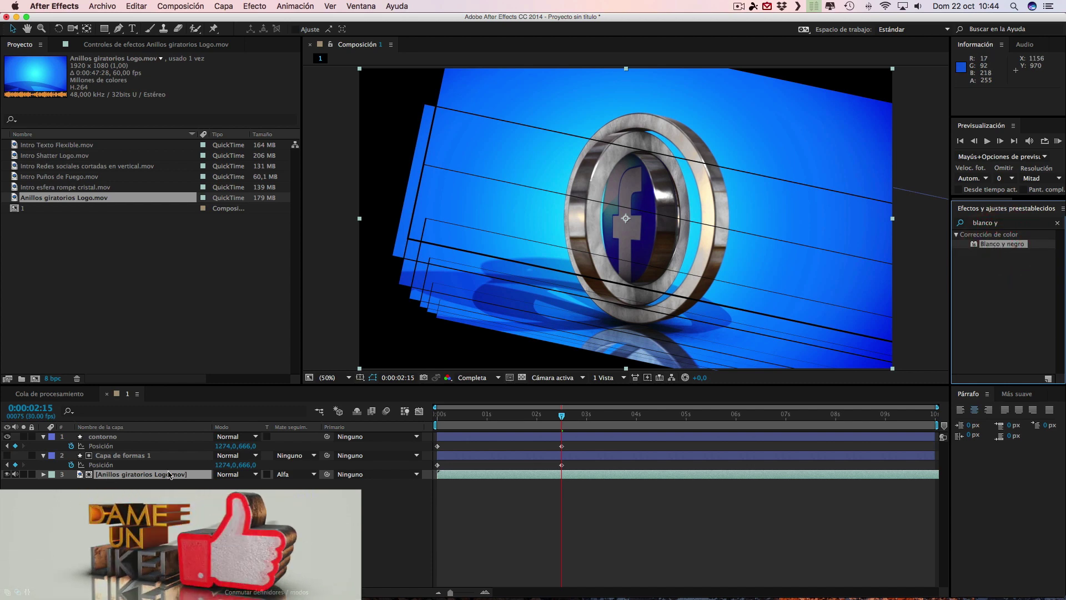
{"action": "double_click", "coordinate": [999, 245]}
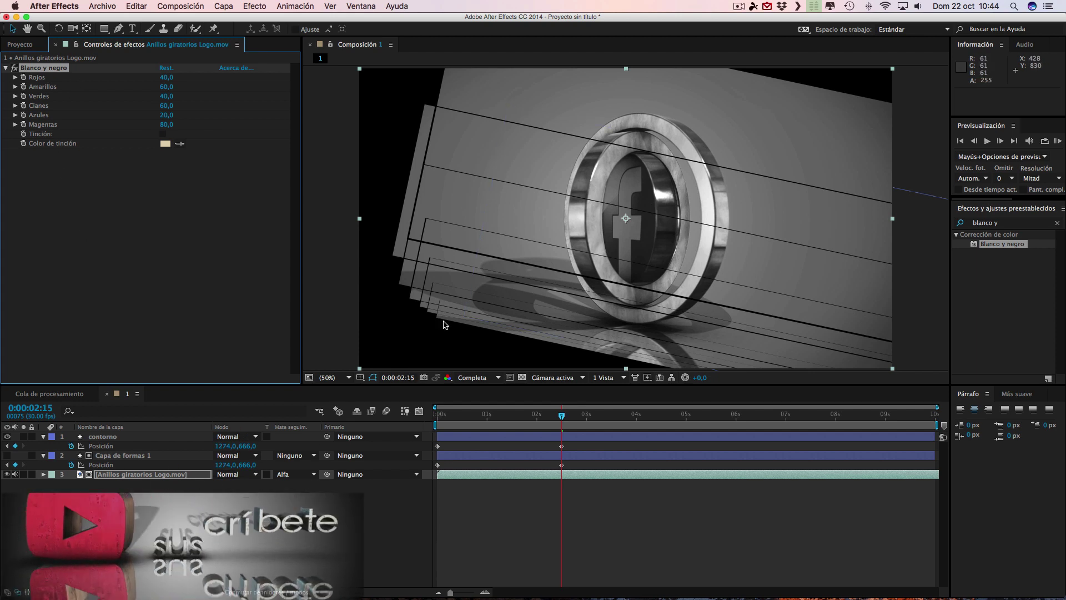
{"action": "left_click", "coordinate": [25, 46]}
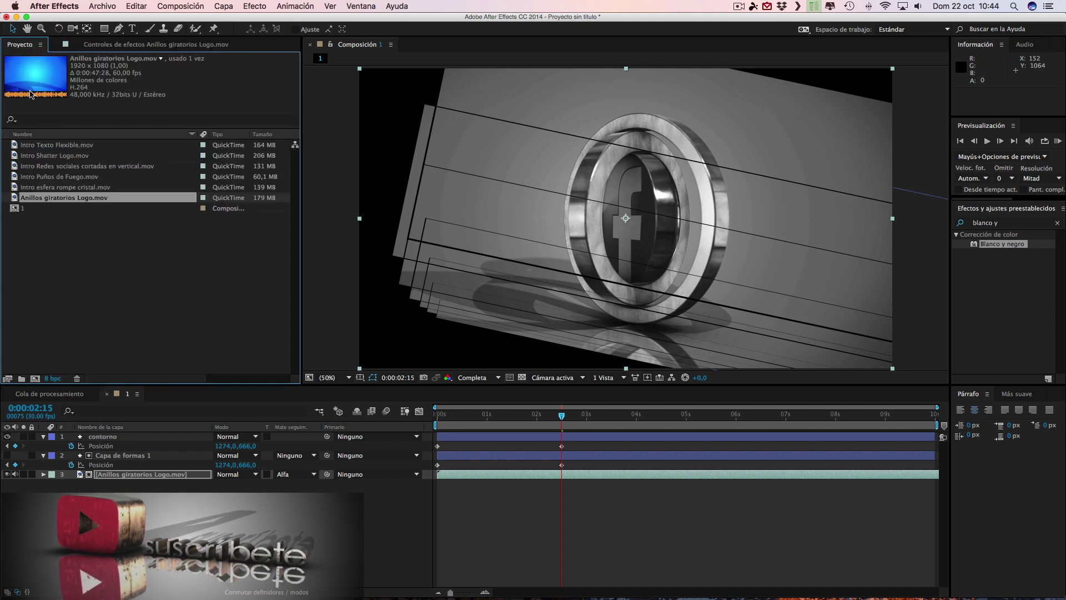
Add Intro Redes sociales cortadas en vertical.mov as bottom layer 4, sliding its bar earlier in time.
{"action": "left_click", "coordinate": [45, 168]}
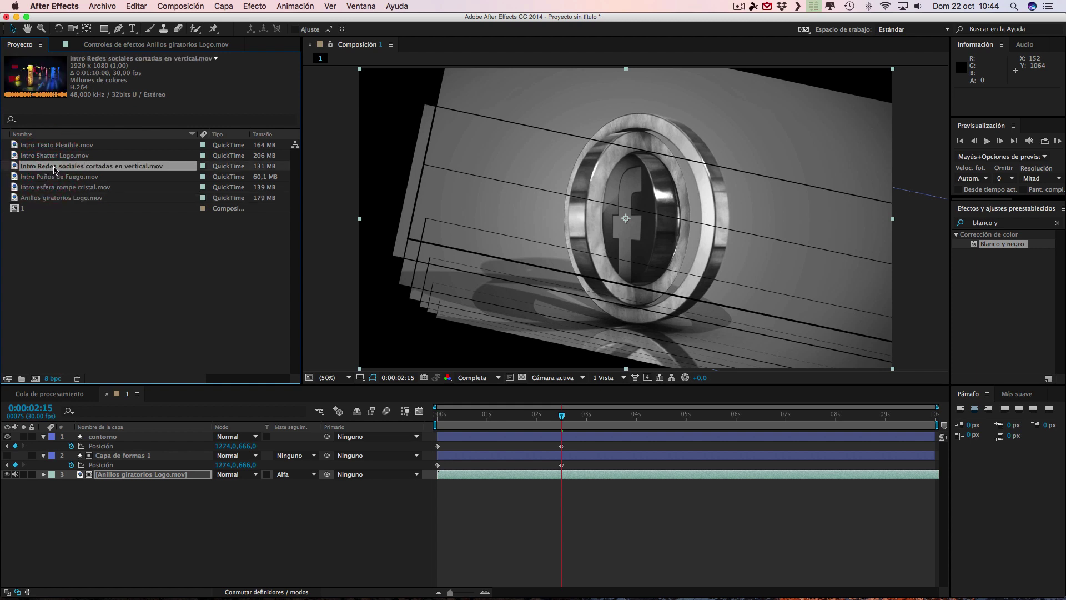
{"action": "left_click_drag", "start_coordinate": [54, 168], "coordinate": [138, 522]}
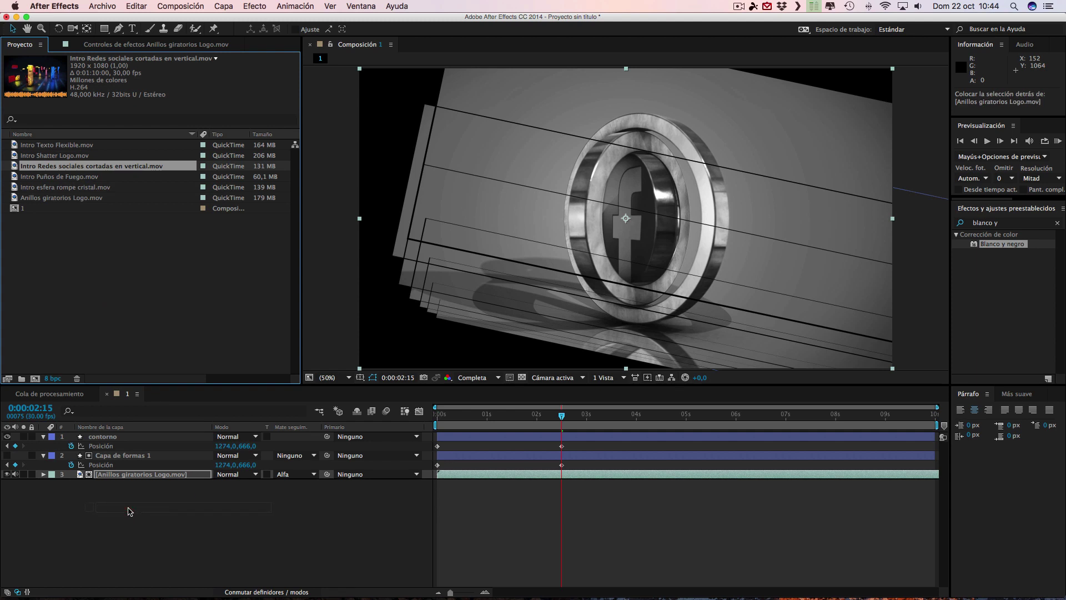
{"action": "left_click_drag", "start_coordinate": [129, 511], "coordinate": [130, 511]}
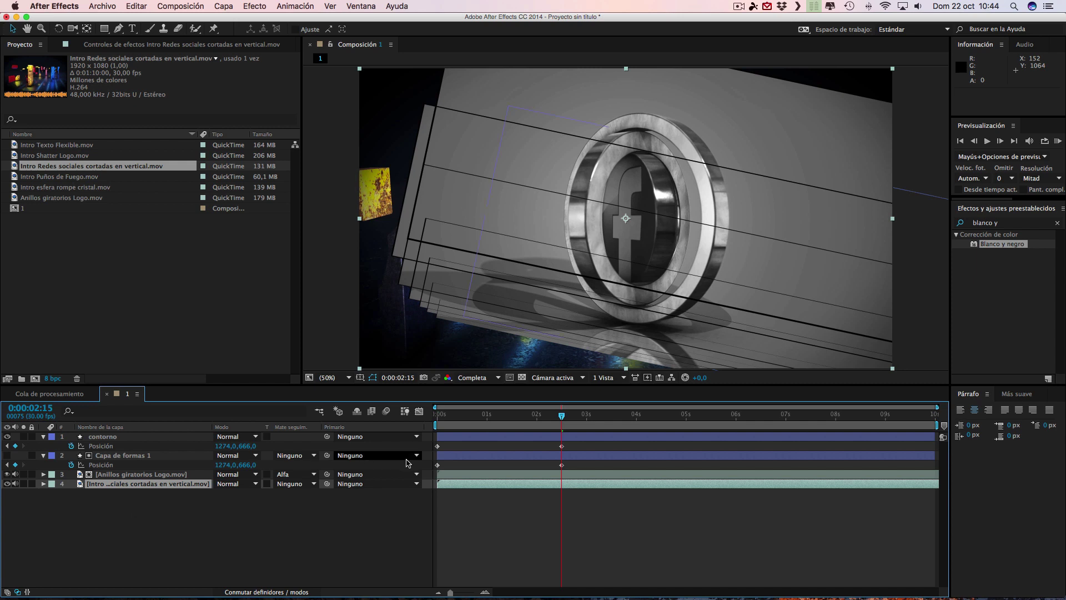
{"action": "left_click_drag", "start_coordinate": [658, 484], "coordinate": [400, 483]}
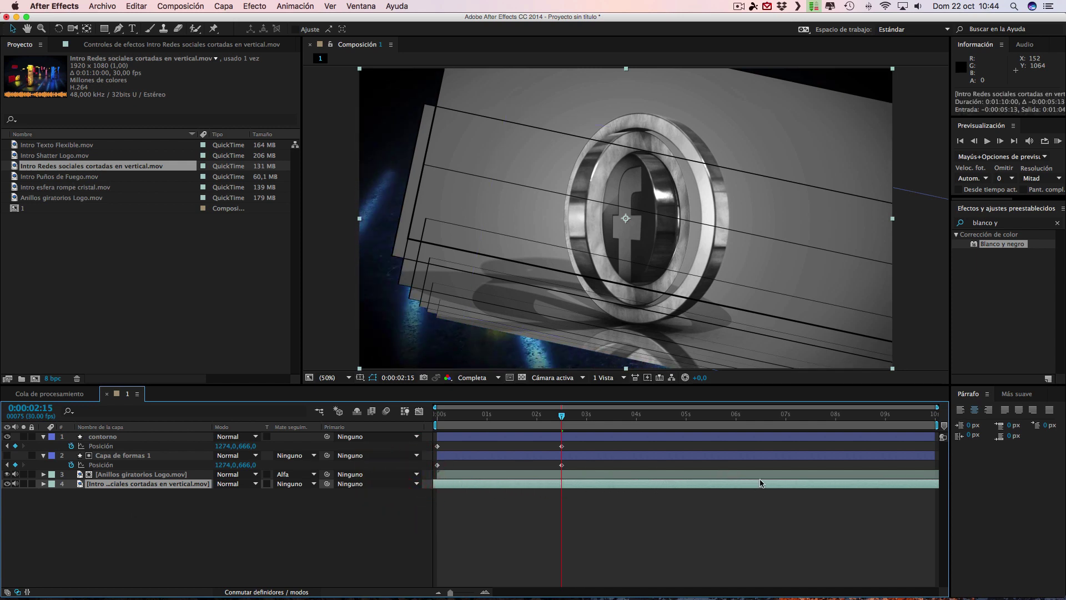
{"action": "left_click_drag", "start_coordinate": [758, 483], "coordinate": [629, 487]}
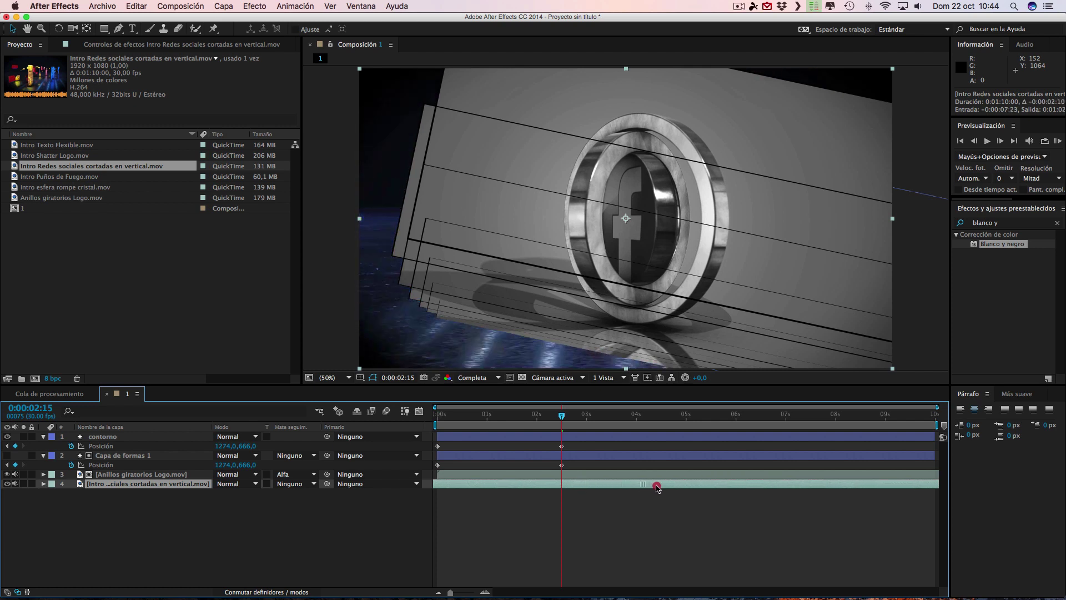
{"action": "left_click_drag", "start_coordinate": [629, 487], "coordinate": [652, 486]}
{"action": "left_click", "coordinate": [258, 546]}
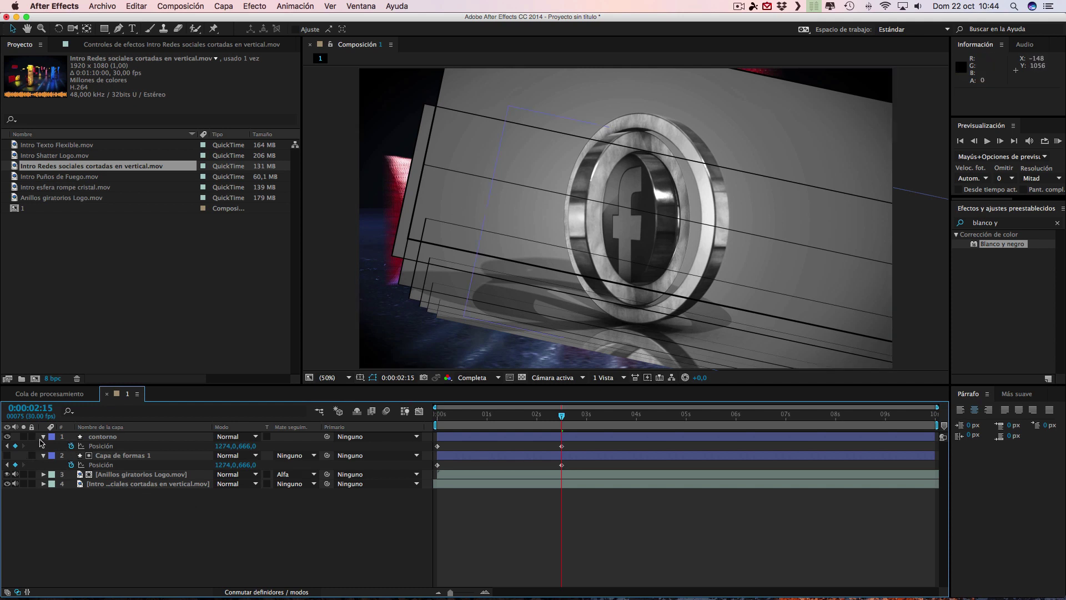
{"action": "left_click", "coordinate": [43, 437]}
Duplicate contorno, Capa de formas 1 and the Anillos giratorios clip, stacking the copies above contorno.
{"action": "left_click", "coordinate": [44, 447]}
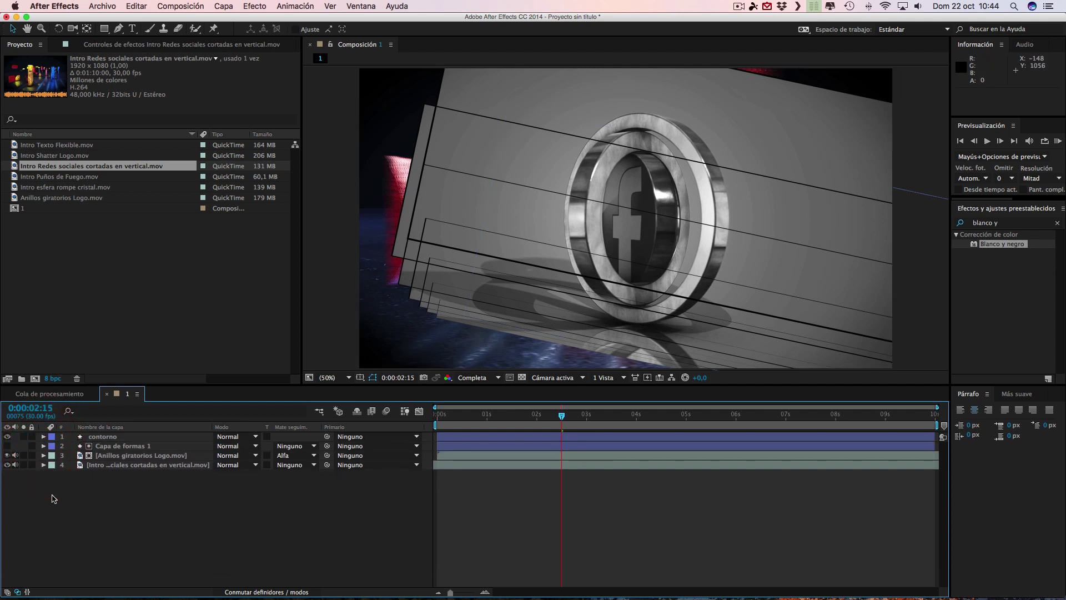
{"action": "left_click", "coordinate": [104, 437]}
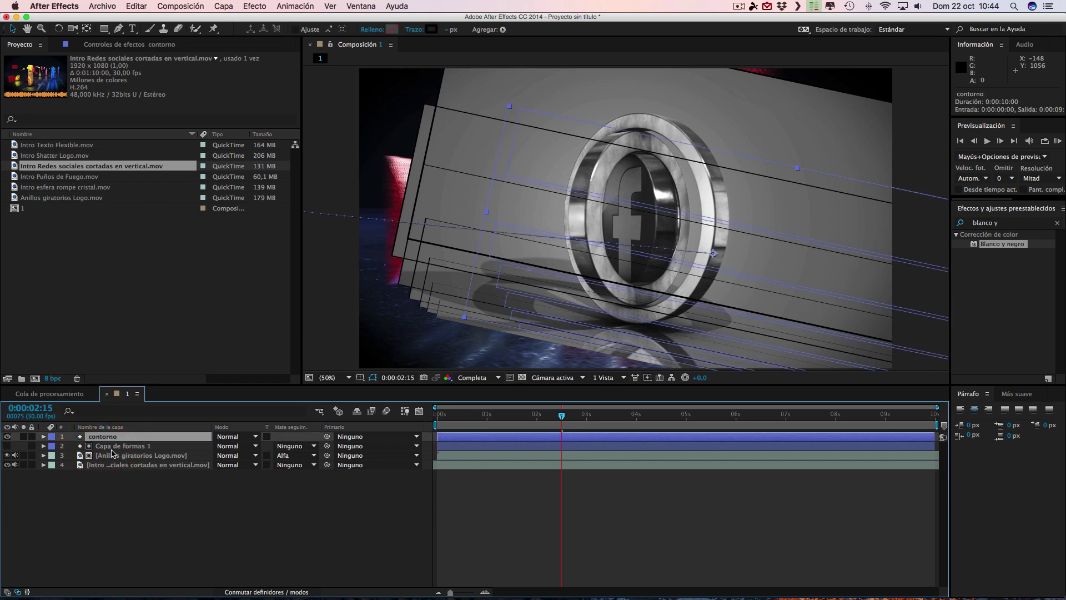
{"action": "left_click", "coordinate": [116, 458], "text": "shift"}
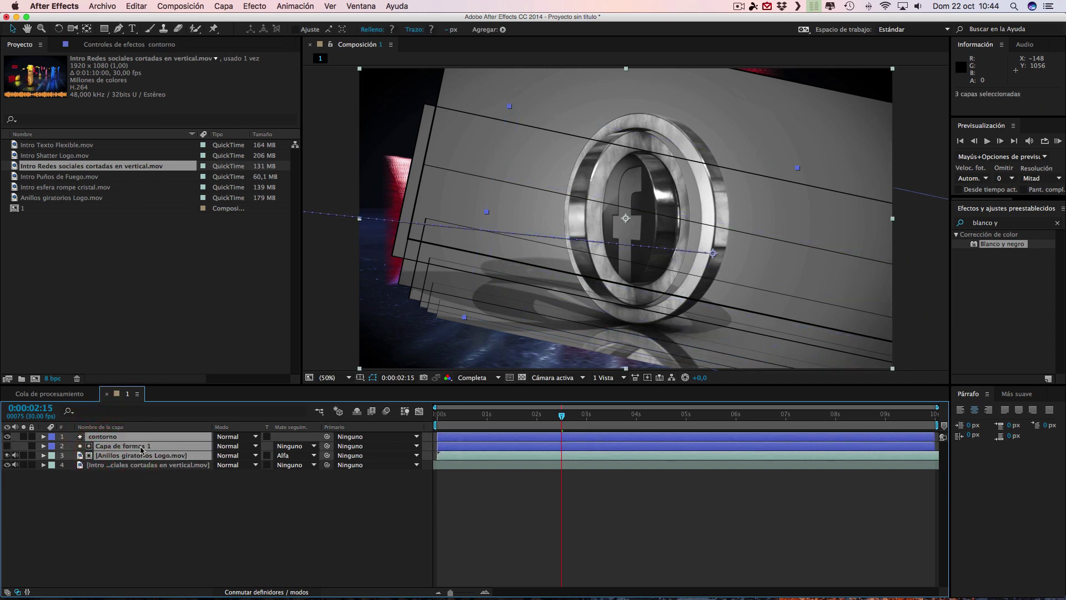
{"action": "key", "text": "super+d"}
{"action": "left_click_drag", "start_coordinate": [138, 458], "coordinate": [139, 451]}
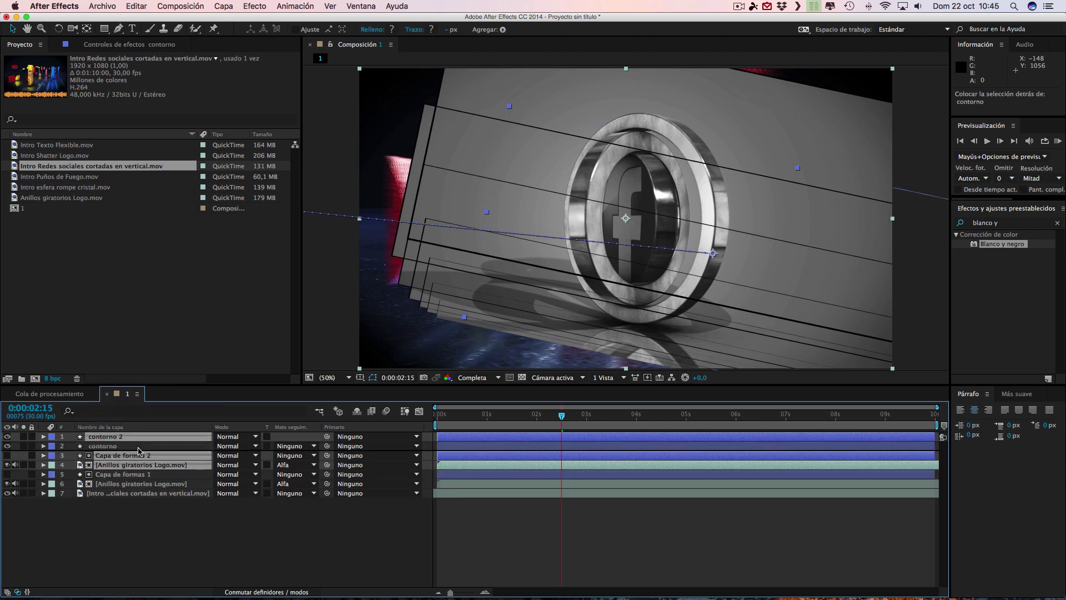
{"action": "left_click_drag", "start_coordinate": [138, 449], "coordinate": [138, 446]}
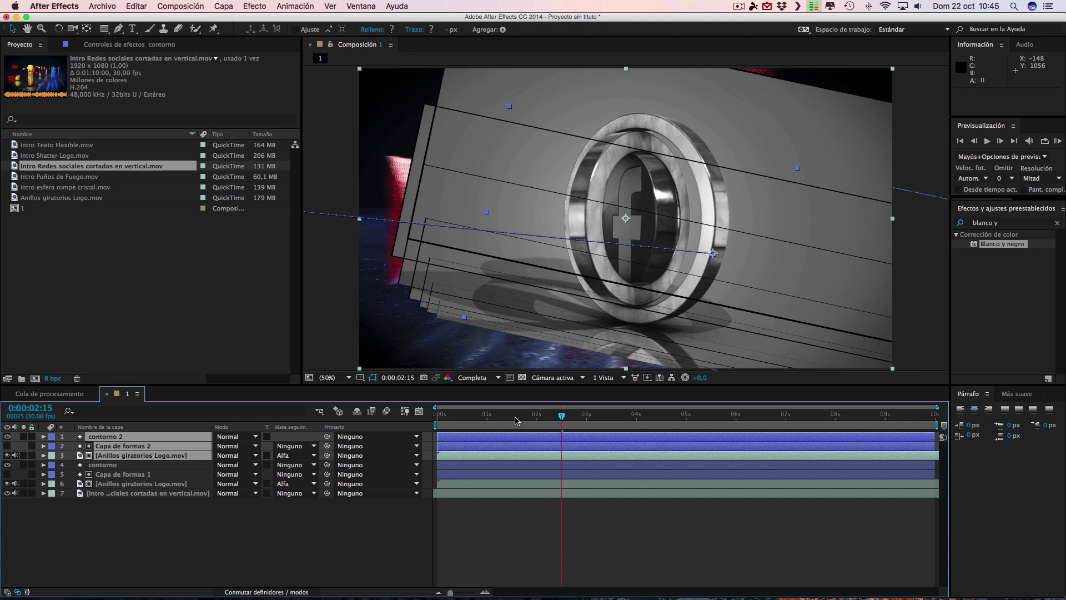
Slide contorno 2, Capa de formas 2 and the copied Anillos clip to start at 0:00:02:15.
{"action": "left_click_drag", "start_coordinate": [451, 438], "coordinate": [572, 438]}
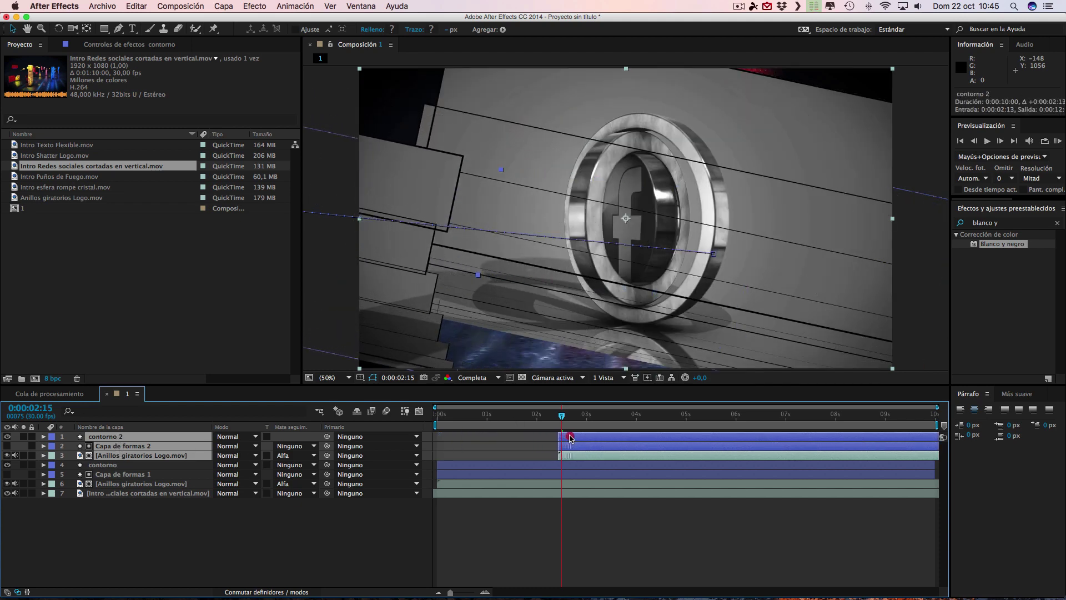
{"action": "left_click_drag", "start_coordinate": [450, 591], "coordinate": [460, 592]}
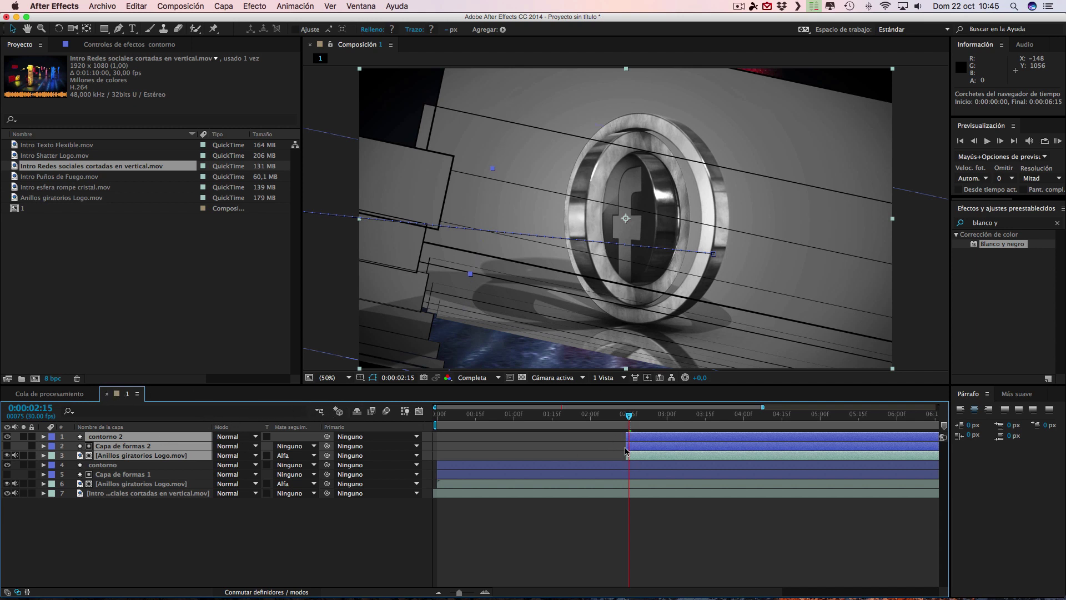
{"action": "left_click_drag", "start_coordinate": [455, 595], "coordinate": [461, 594]}
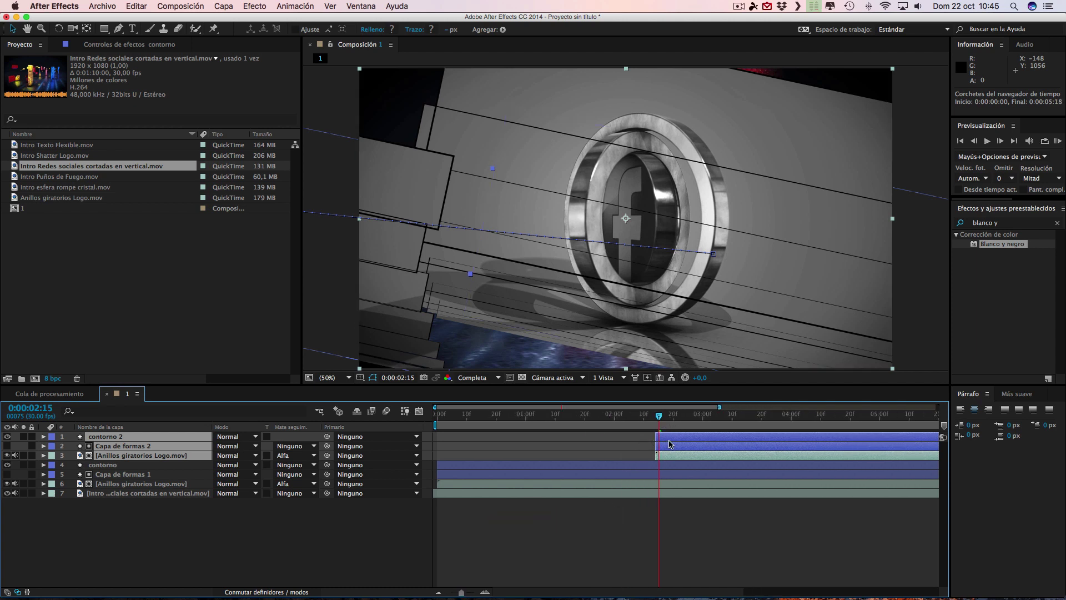
{"action": "left_click_drag", "start_coordinate": [677, 438], "coordinate": [680, 438]}
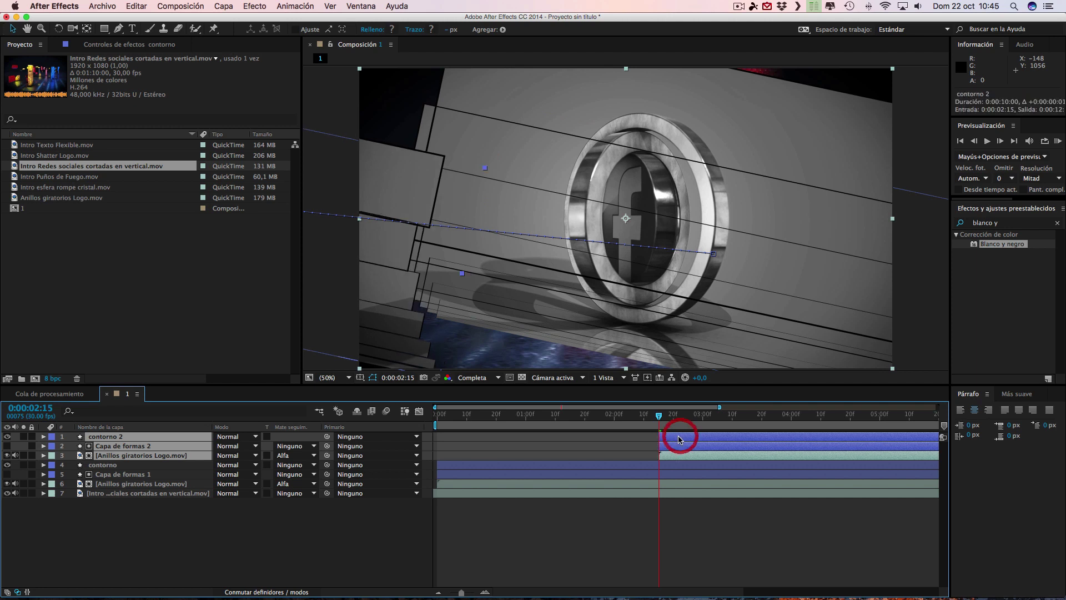
{"action": "left_click_drag", "start_coordinate": [464, 593], "coordinate": [430, 594]}
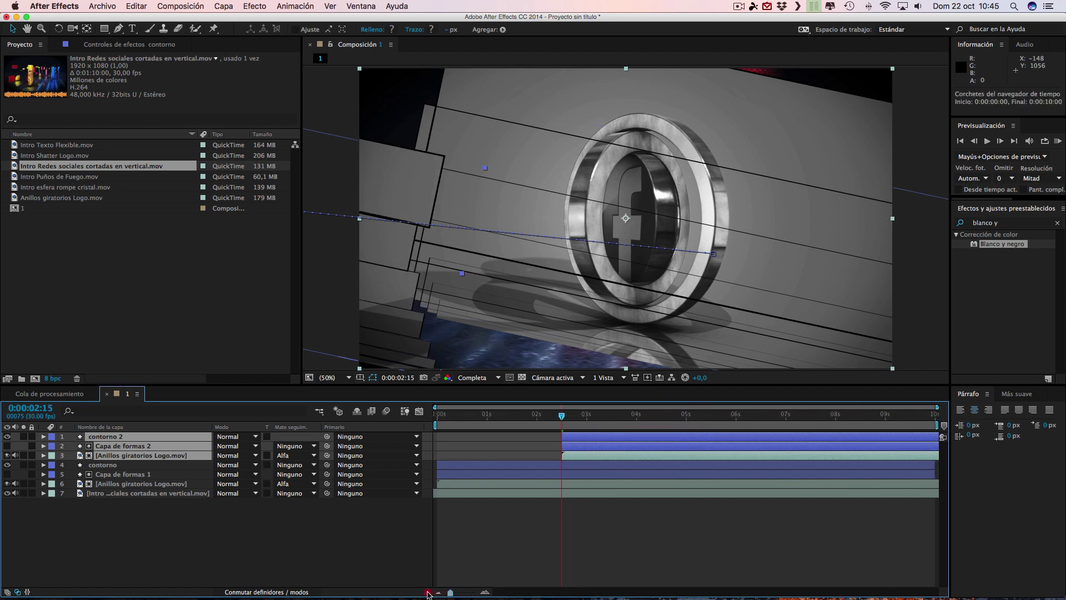
{"action": "mouse_move", "coordinate": [562, 416]}
{"action": "left_mouse_down"}
{"action": "mouse_move", "coordinate": [525, 418]}
{"action": "mouse_move", "coordinate": [709, 422]}
{"action": "mouse_move", "coordinate": [537, 418]}
{"action": "left_mouse_up"}
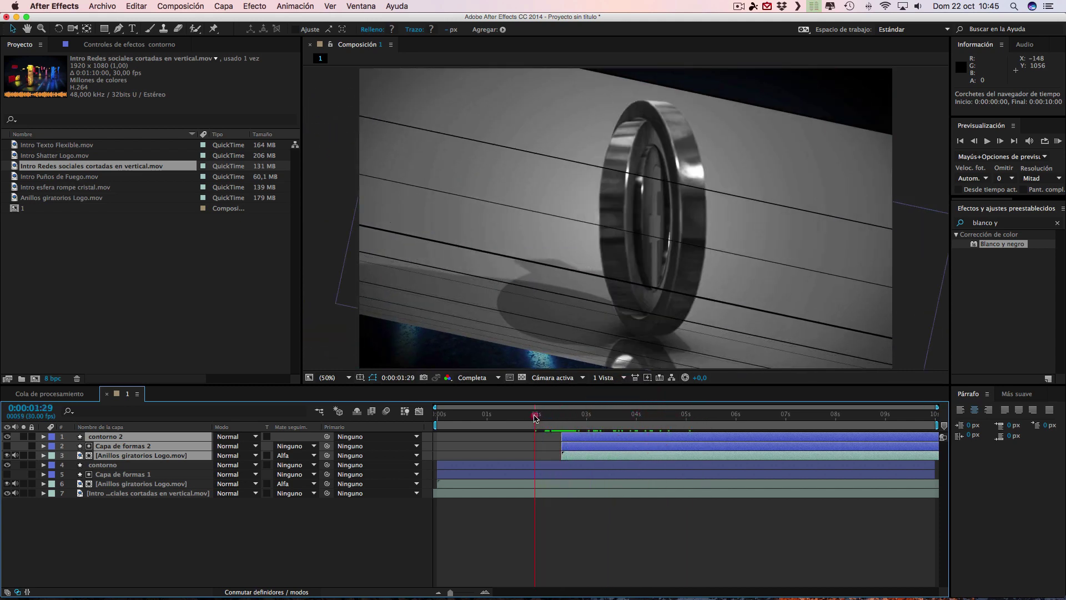
Preview the second panel set sweeping in after 0:00:02:15, then show the layer switch columns.
{"action": "left_click_drag", "start_coordinate": [536, 418], "coordinate": [471, 418]}
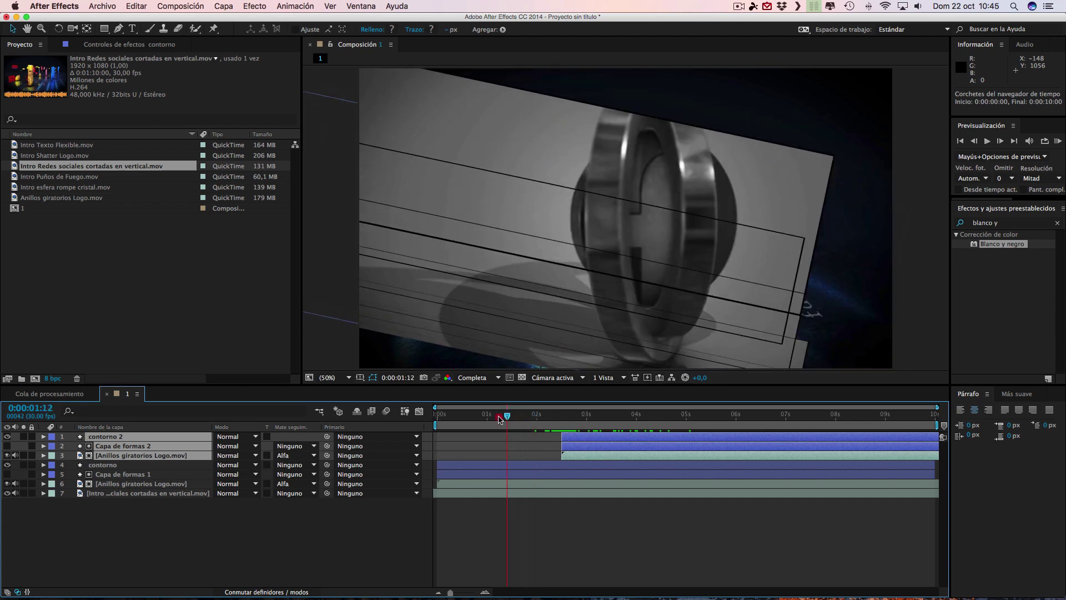
{"action": "key", "text": "space"}
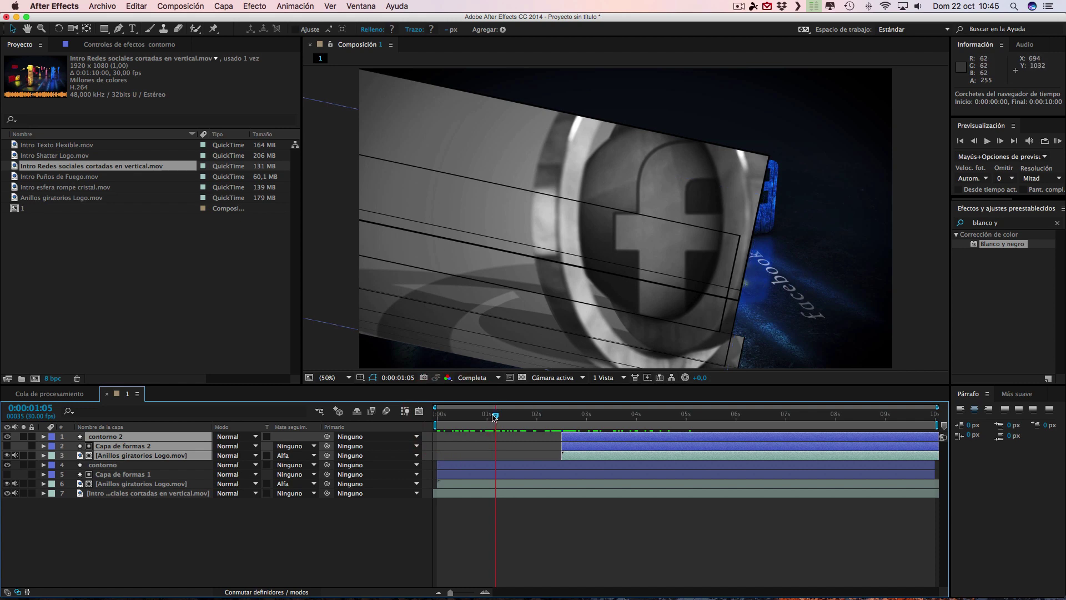
{"action": "left_click_drag", "start_coordinate": [532, 418], "coordinate": [643, 422]}
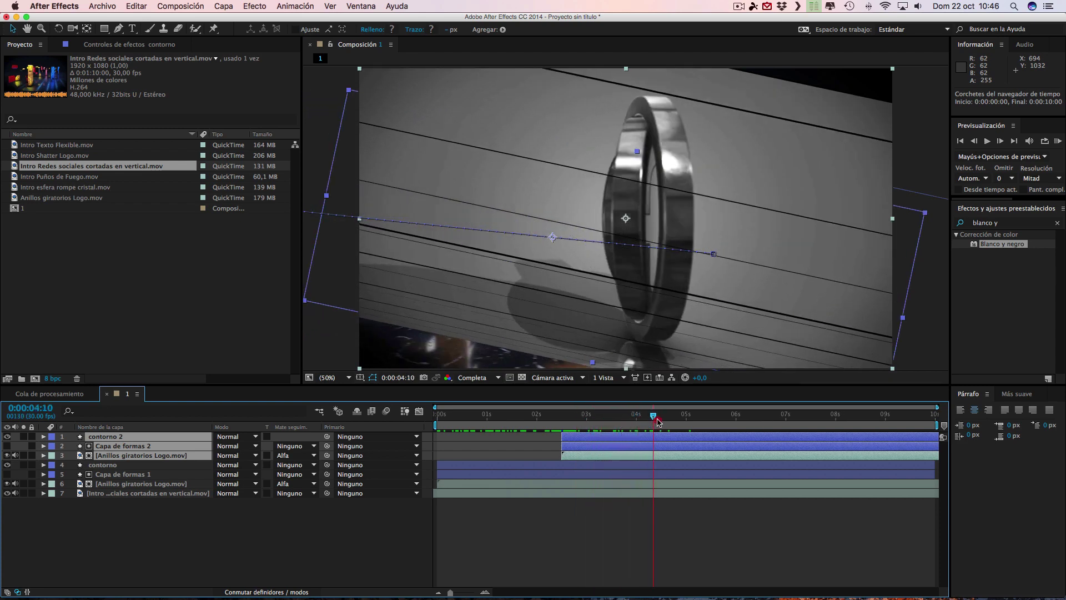
{"action": "mouse_move", "coordinate": [642, 422]}
{"action": "left_mouse_down"}
{"action": "mouse_move", "coordinate": [700, 421]}
{"action": "mouse_move", "coordinate": [536, 423]}
{"action": "left_mouse_up"}
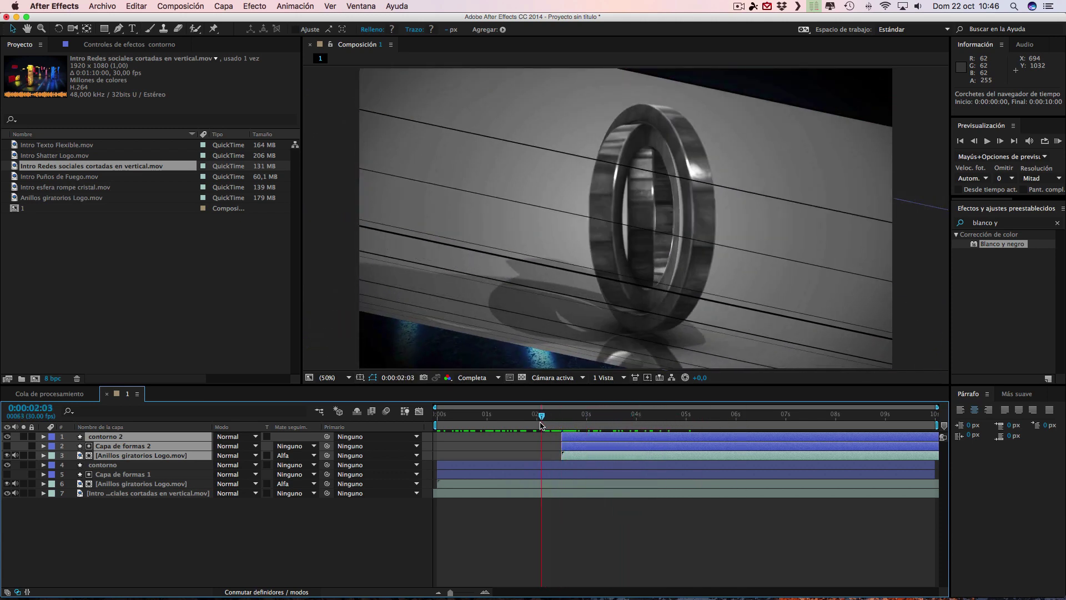
{"action": "left_click", "coordinate": [285, 538]}
{"action": "left_click", "coordinate": [255, 592]}
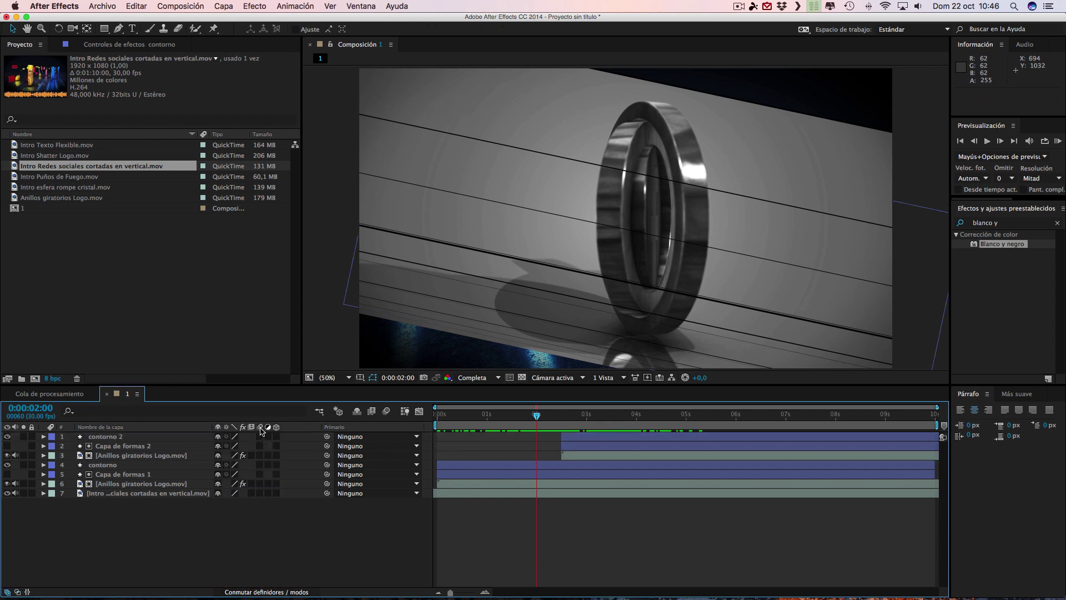
Enable motion blur on layers 1–7 and the composition master switch, then check the blurred panels.
{"action": "left_click_drag", "start_coordinate": [260, 436], "coordinate": [262, 493]}
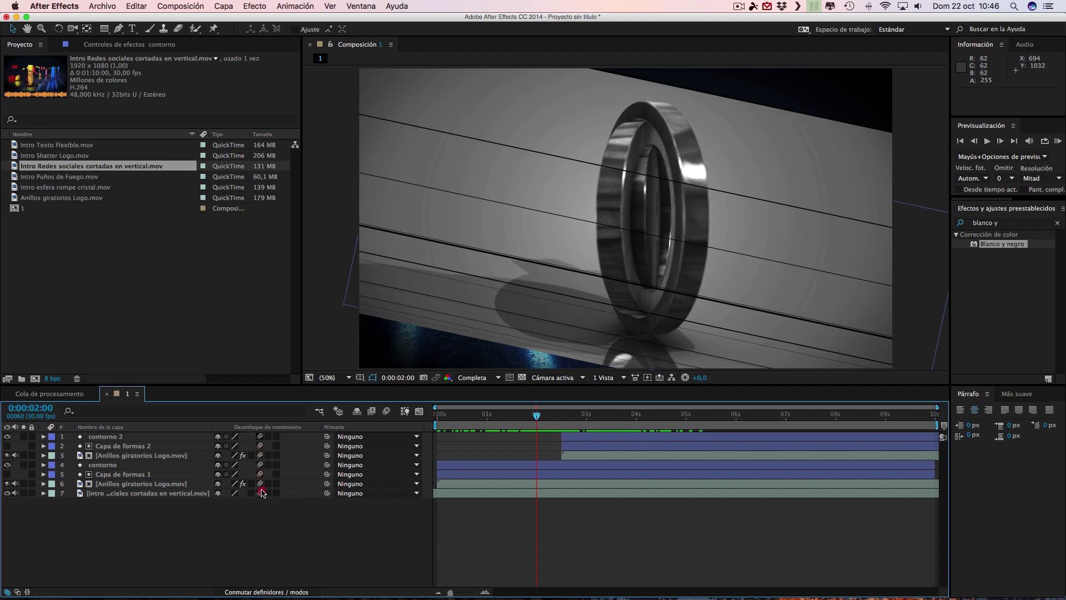
{"action": "left_click", "coordinate": [386, 411]}
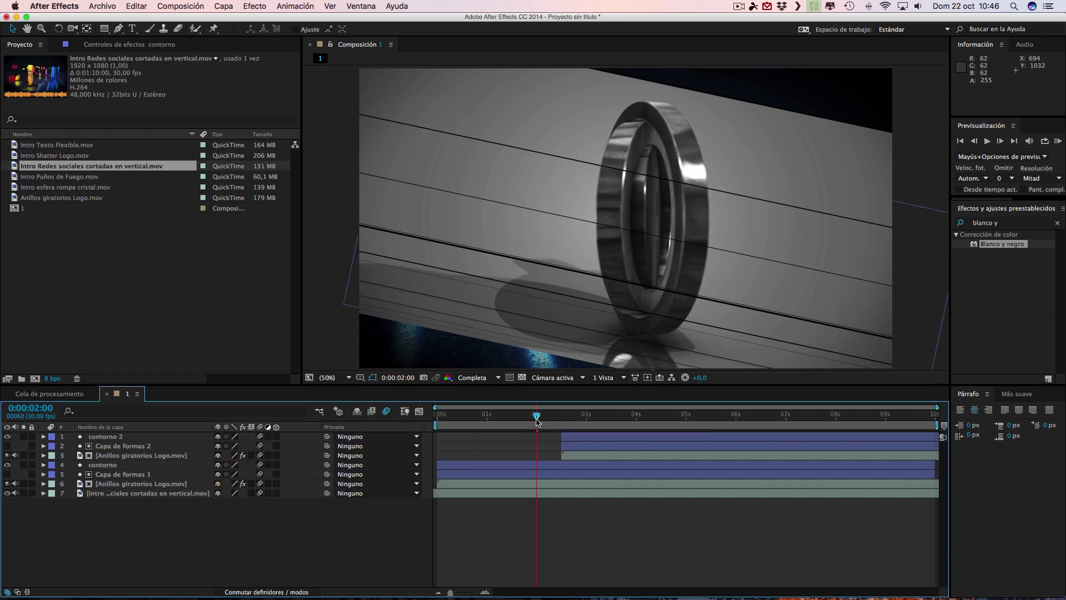
{"action": "left_click_drag", "start_coordinate": [536, 417], "coordinate": [488, 418]}
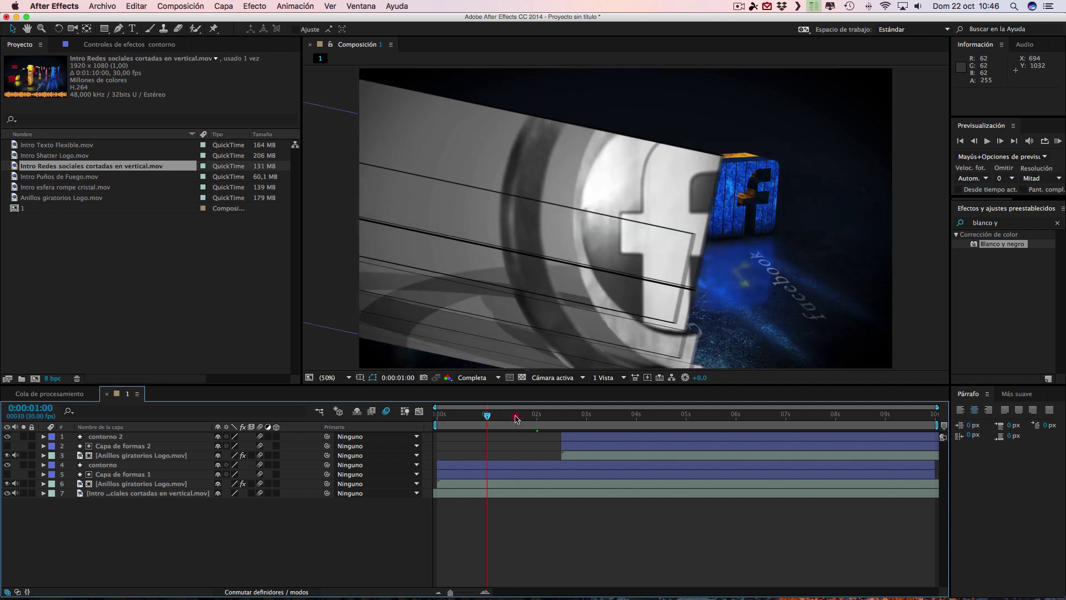
{"action": "left_click_drag", "start_coordinate": [516, 419], "coordinate": [525, 419]}
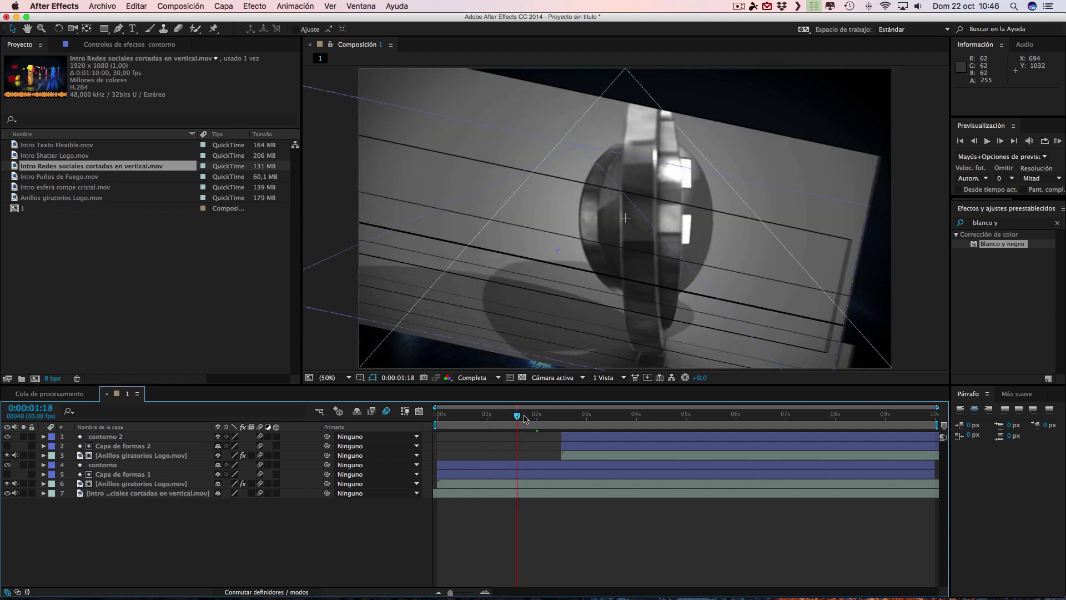
{"action": "left_click", "coordinate": [159, 527]}
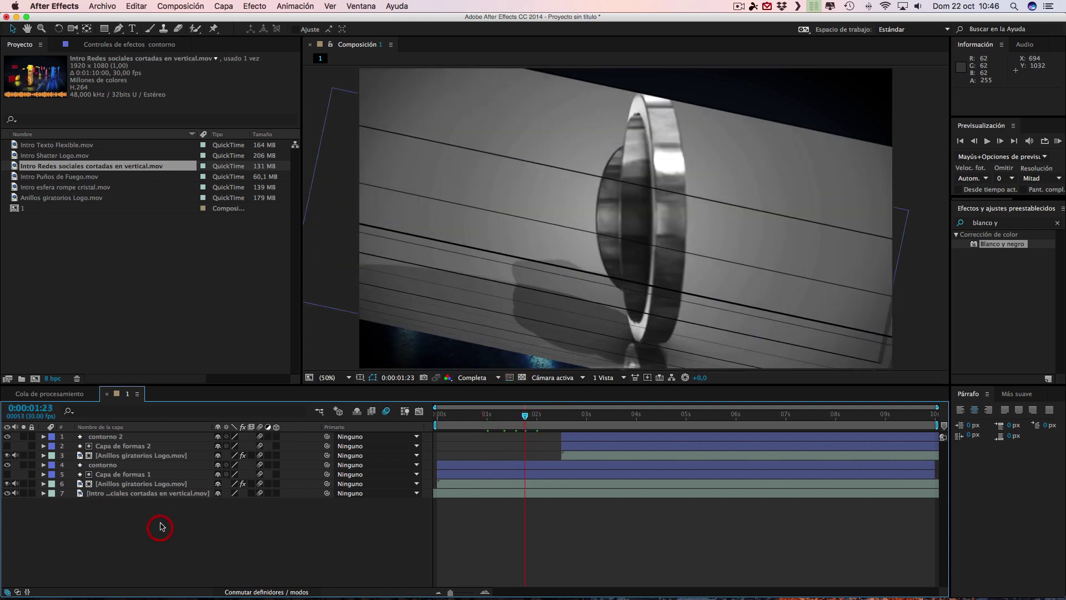
{"action": "left_click", "coordinate": [111, 438]}
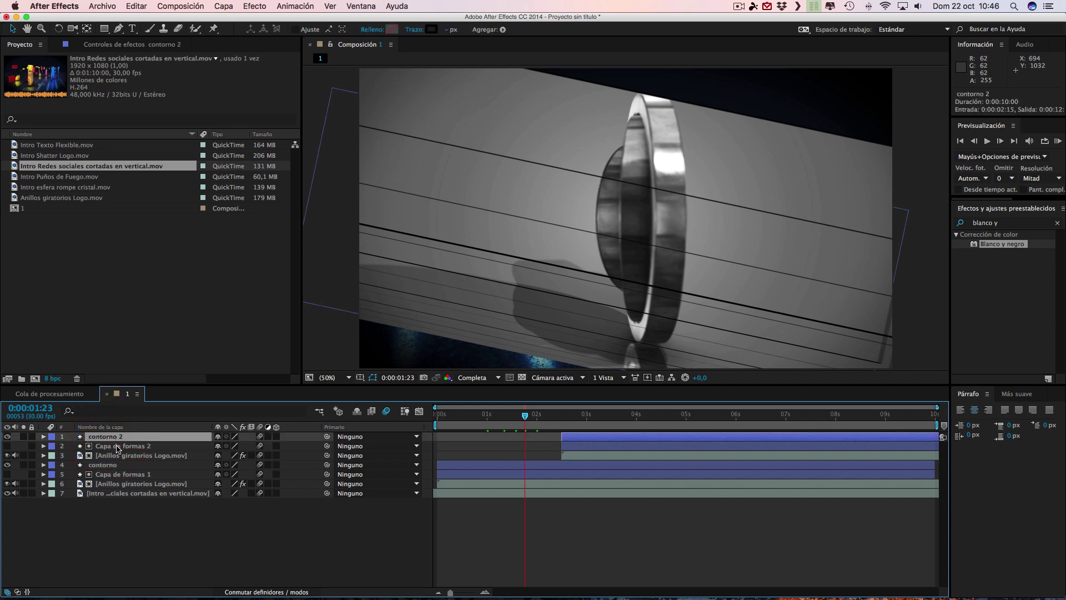
Show Nivel and Posición keyframes of layers 1, 2, 4 and 5 with U, selecting the originals' keyframes.
{"action": "left_click", "coordinate": [118, 448], "text": "shift"}
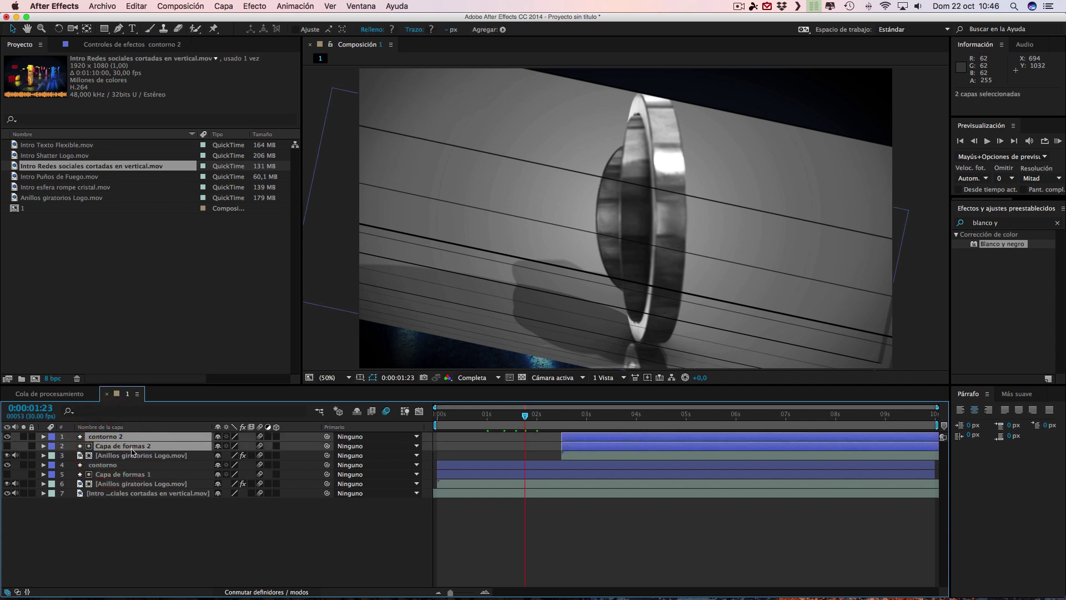
{"action": "left_click", "coordinate": [102, 466], "text": "super"}
{"action": "left_click", "coordinate": [121, 476], "text": "super"}
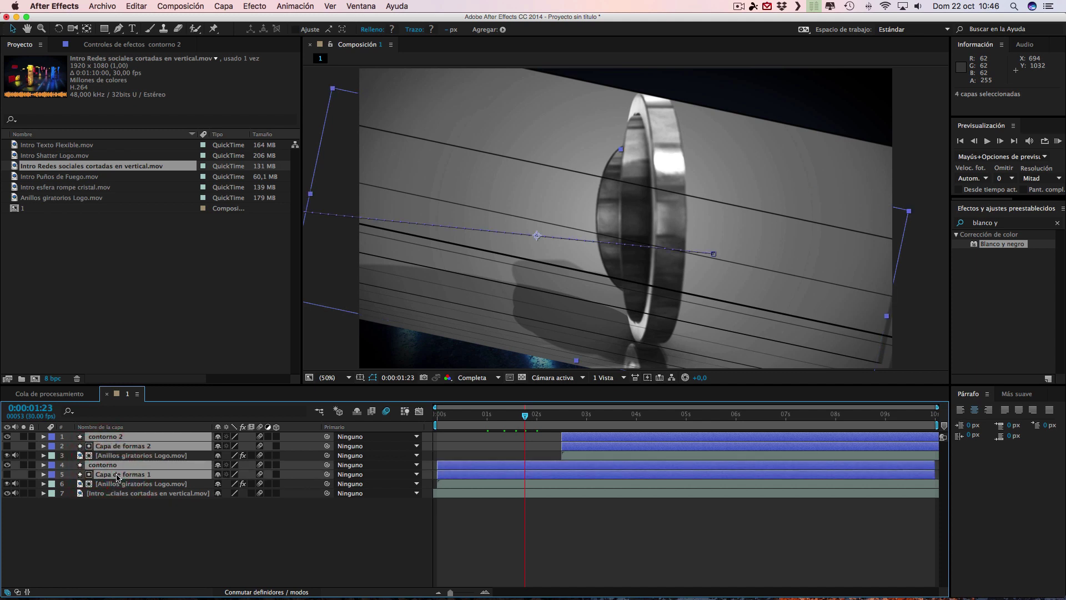
{"action": "key", "text": "u"}
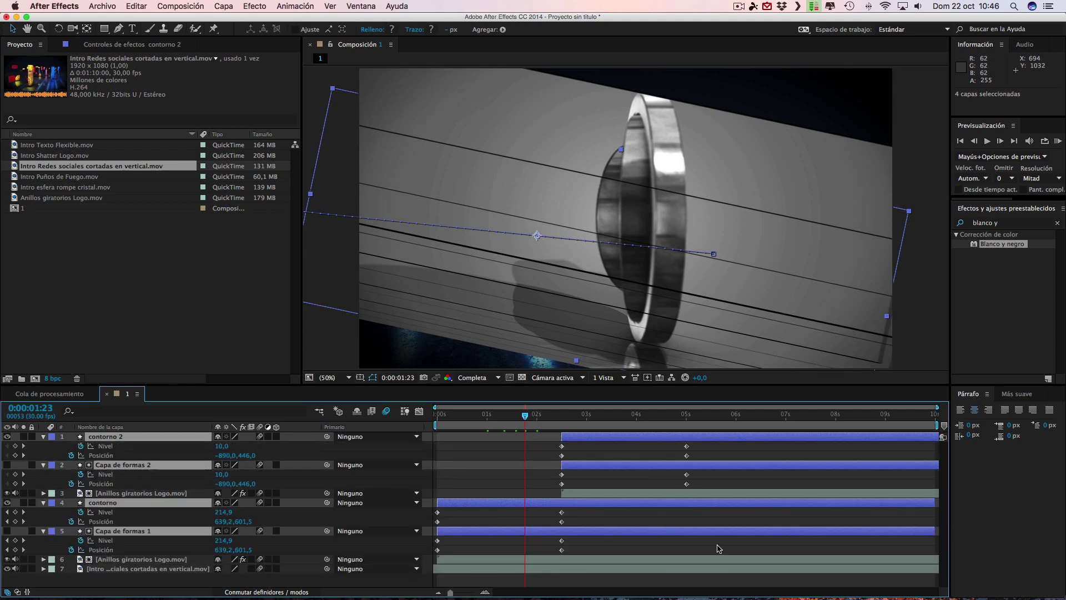
{"action": "mouse_move", "coordinate": [719, 559]}
{"action": "left_mouse_down"}
{"action": "mouse_move", "coordinate": [518, 551]}
{"action": "mouse_move", "coordinate": [530, 553]}
{"action": "mouse_move", "coordinate": [432, 511]}
{"action": "left_mouse_up"}
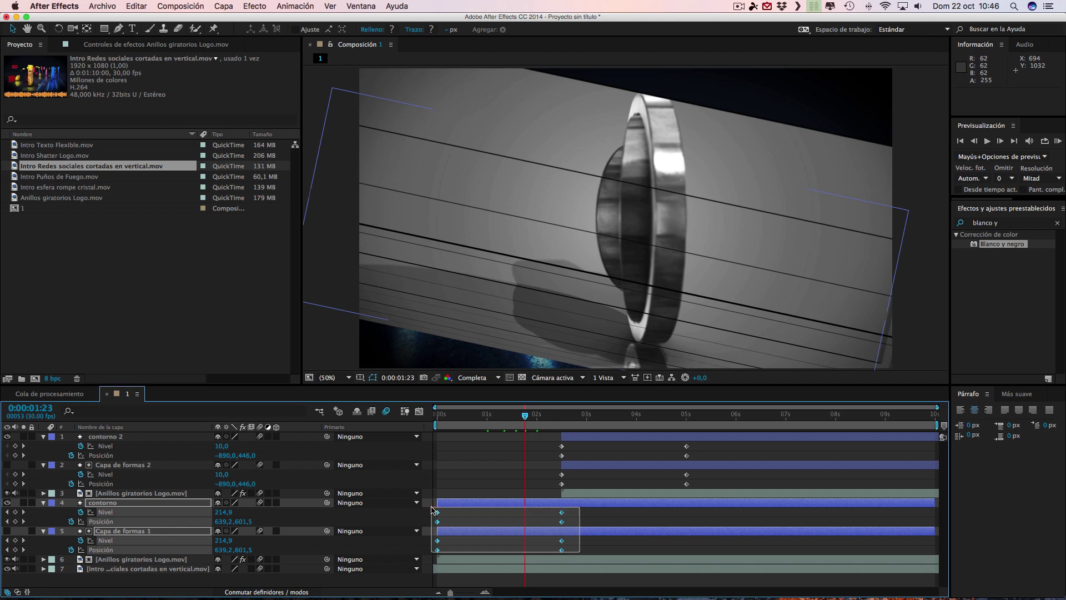
{"action": "left_click_drag", "start_coordinate": [432, 511], "coordinate": [434, 510]}
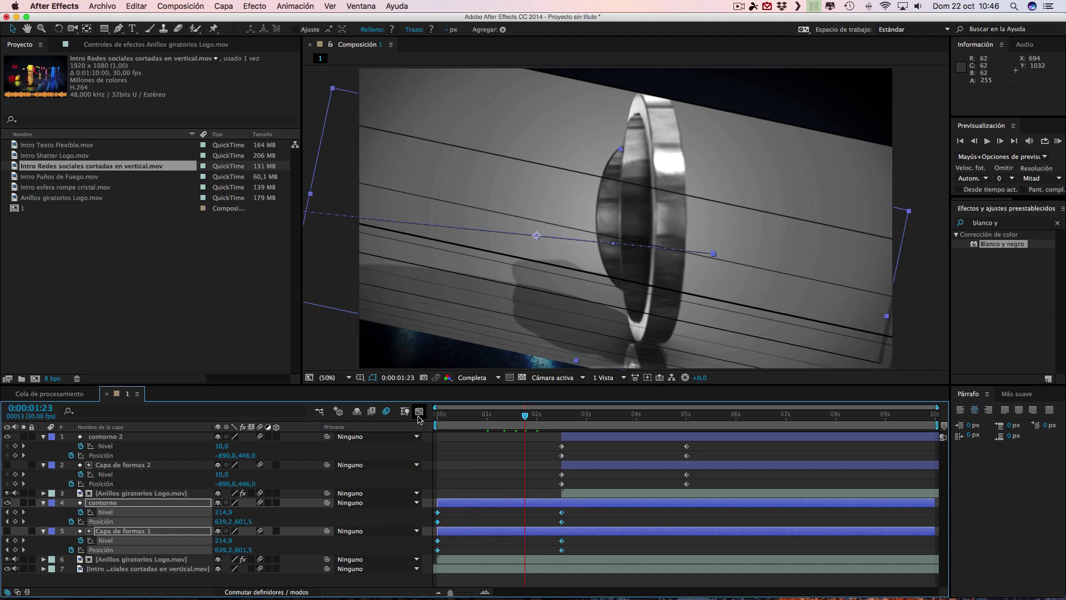
Easy Ease the contorno and Capa de formas 1 keyframes, stretching the first keyframe to full influence.
{"action": "left_click", "coordinate": [418, 414]}
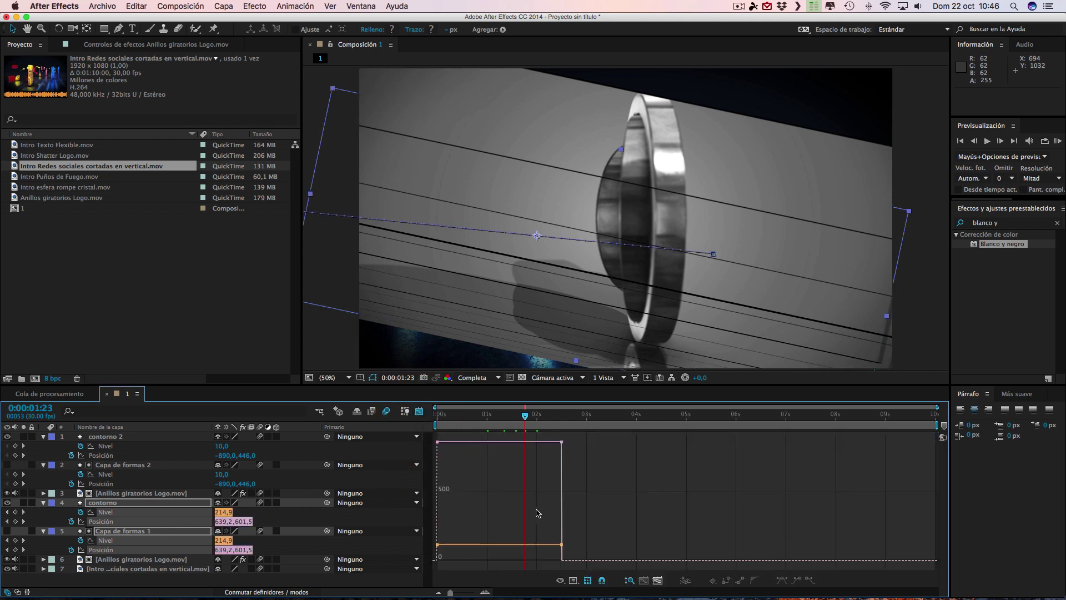
{"action": "left_click_drag", "start_coordinate": [589, 557], "coordinate": [423, 437]}
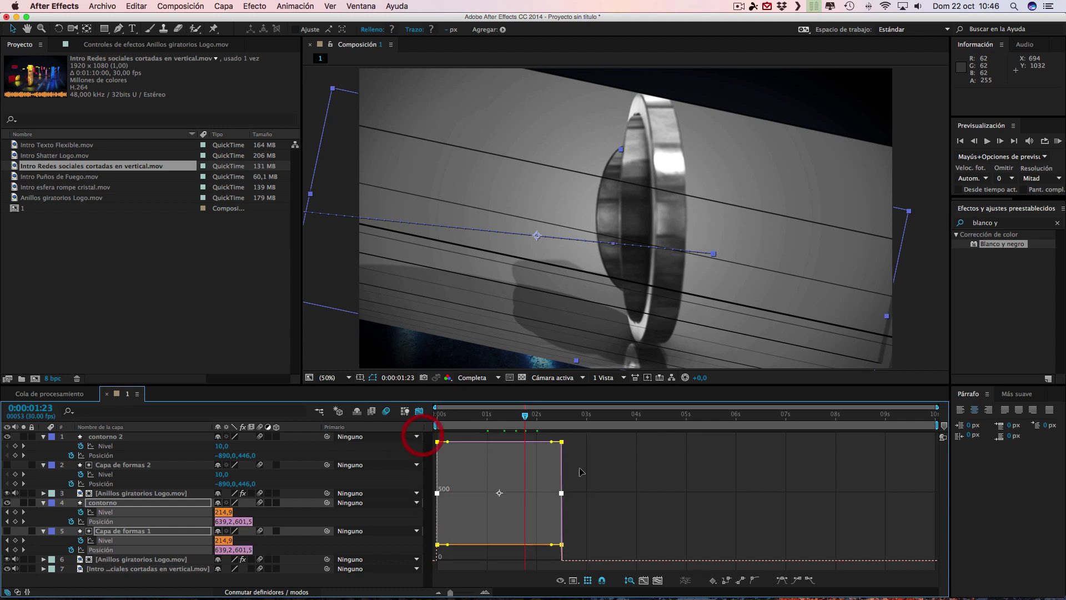
{"action": "left_click", "coordinate": [782, 581]}
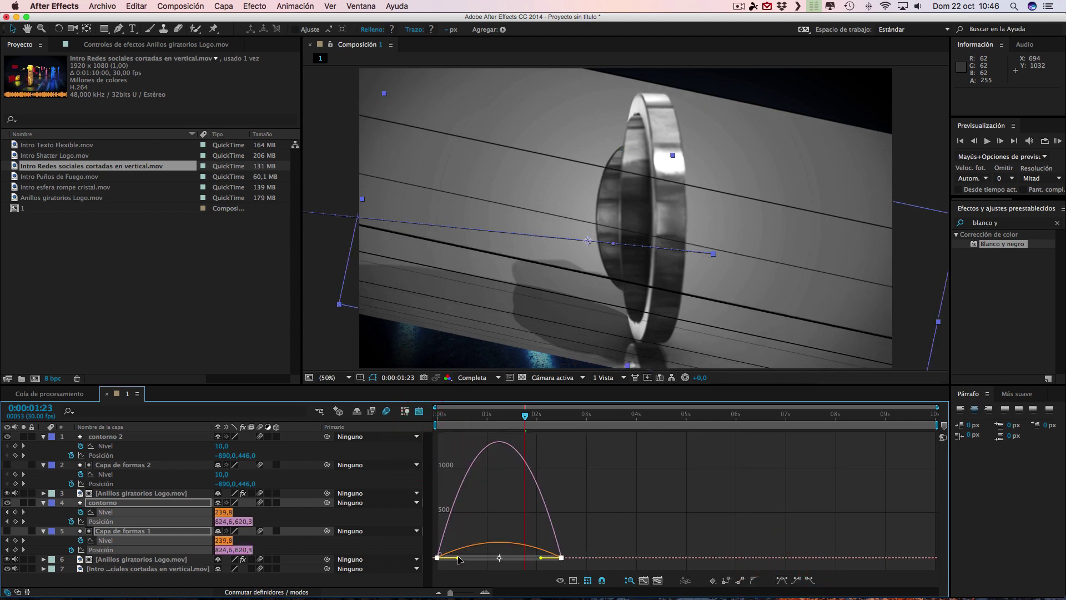
{"action": "left_click_drag", "start_coordinate": [457, 558], "coordinate": [513, 562]}
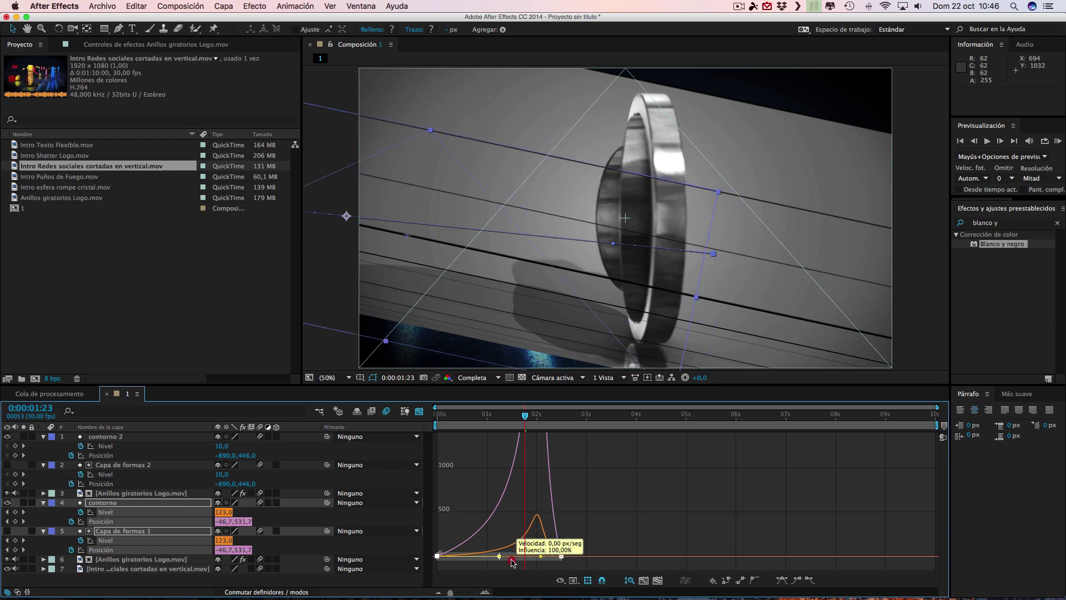
{"action": "left_click_drag", "start_coordinate": [540, 556], "coordinate": [551, 560]}
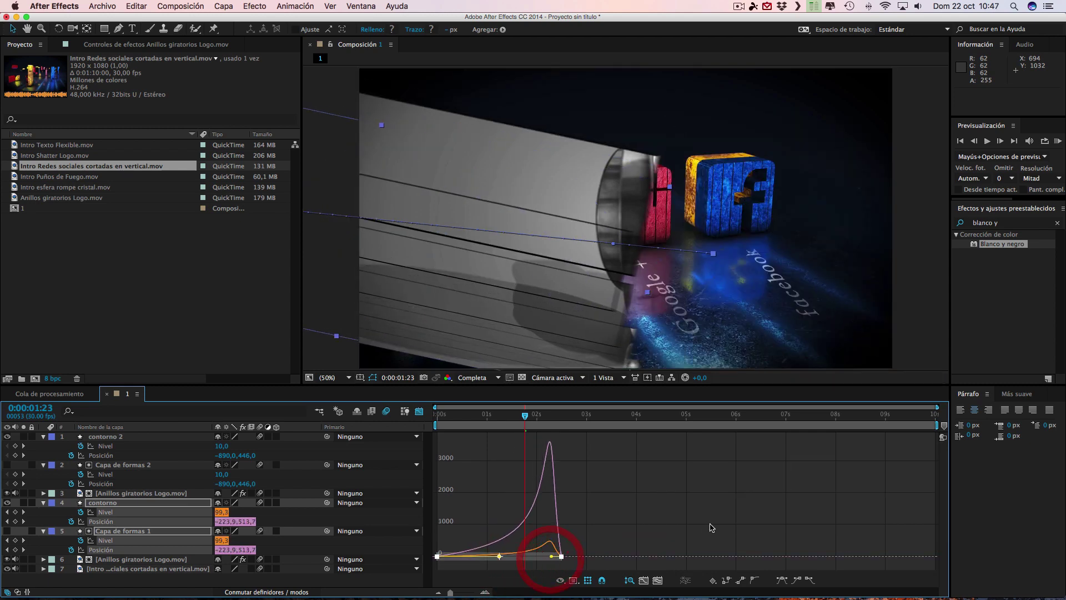
{"action": "left_click", "coordinate": [419, 411]}
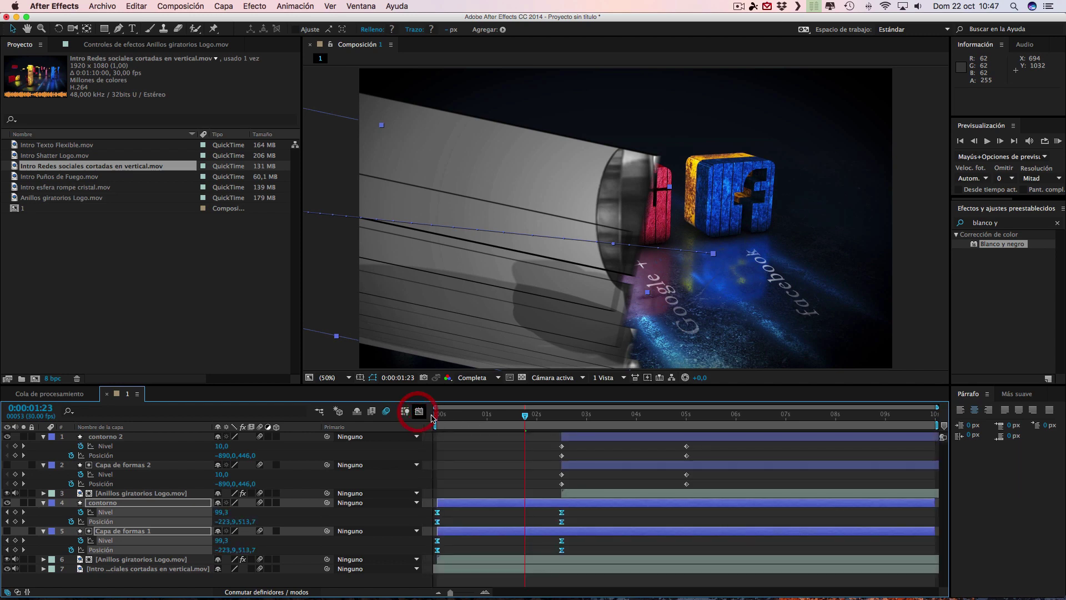
{"action": "left_click_drag", "start_coordinate": [507, 417], "coordinate": [502, 416]}
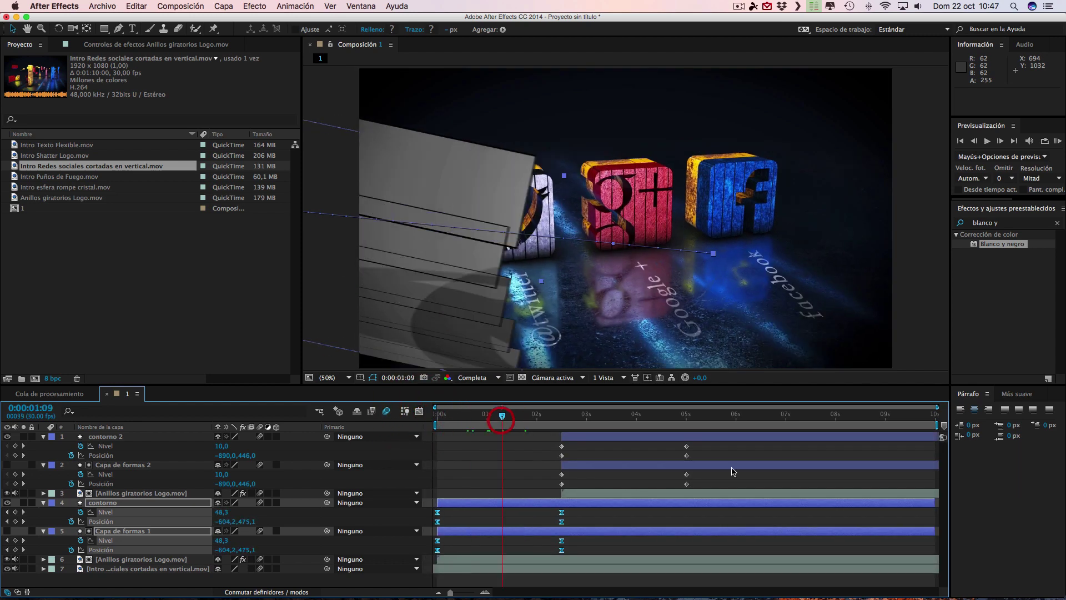
Easy Ease the contorno 2 and Capa de formas 2 keyframes with a longer outgoing influence.
{"action": "left_click", "coordinate": [713, 490]}
{"action": "left_click_drag", "start_coordinate": [714, 491], "coordinate": [550, 434]}
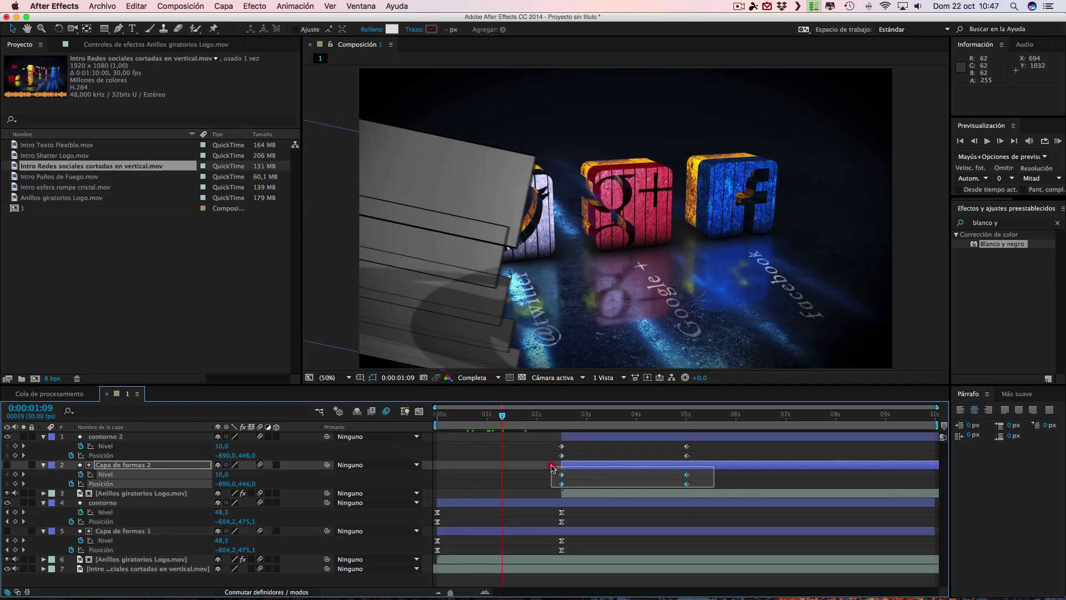
{"action": "left_click", "coordinate": [420, 410]}
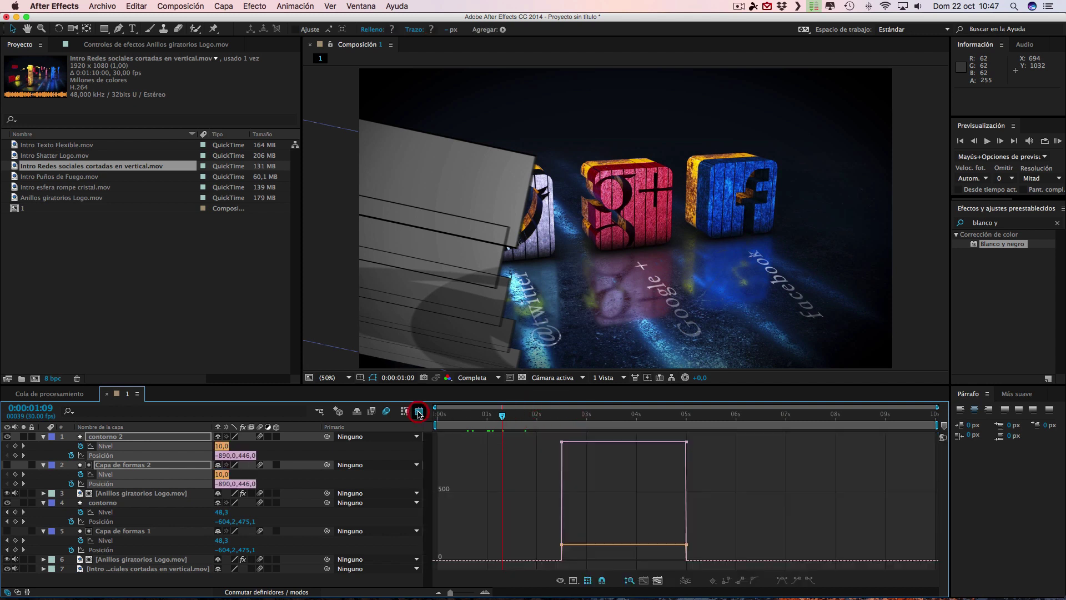
{"action": "left_click_drag", "start_coordinate": [713, 553], "coordinate": [530, 436]}
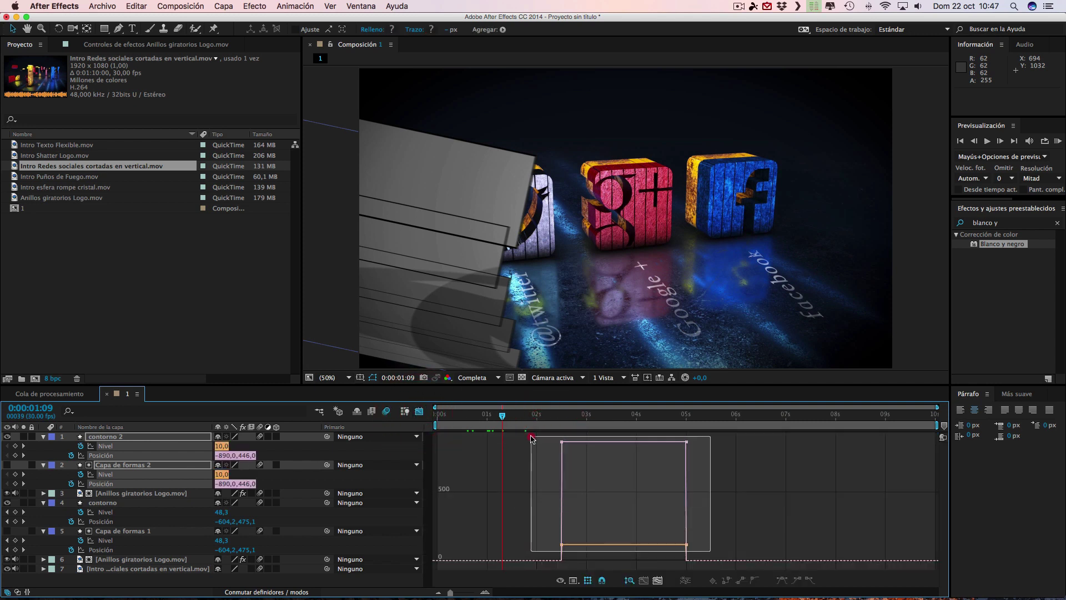
{"action": "left_click", "coordinate": [783, 581]}
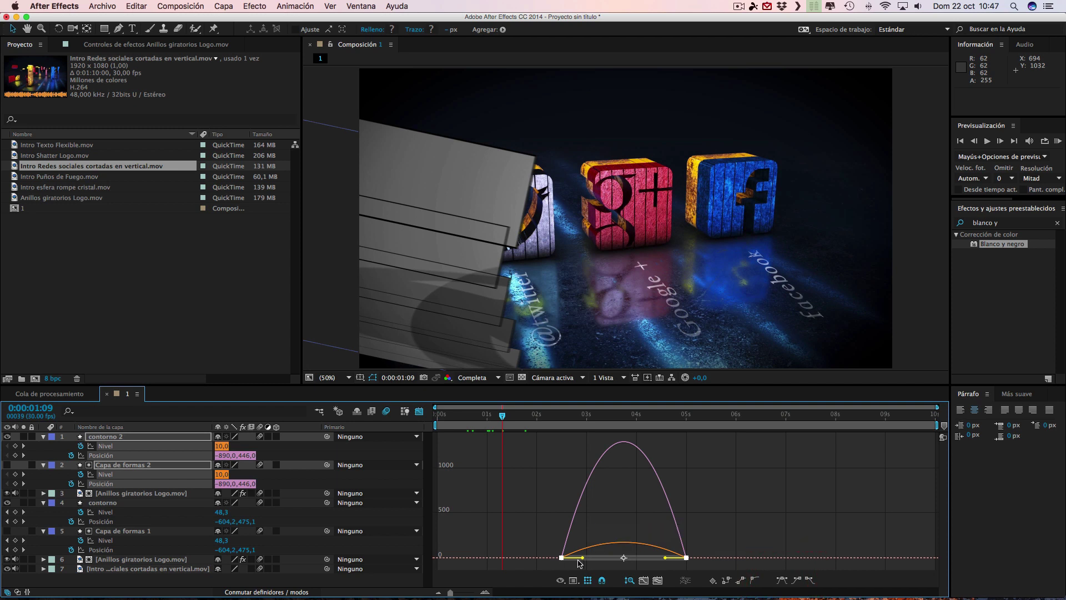
{"action": "left_click_drag", "start_coordinate": [583, 557], "coordinate": [679, 560]}
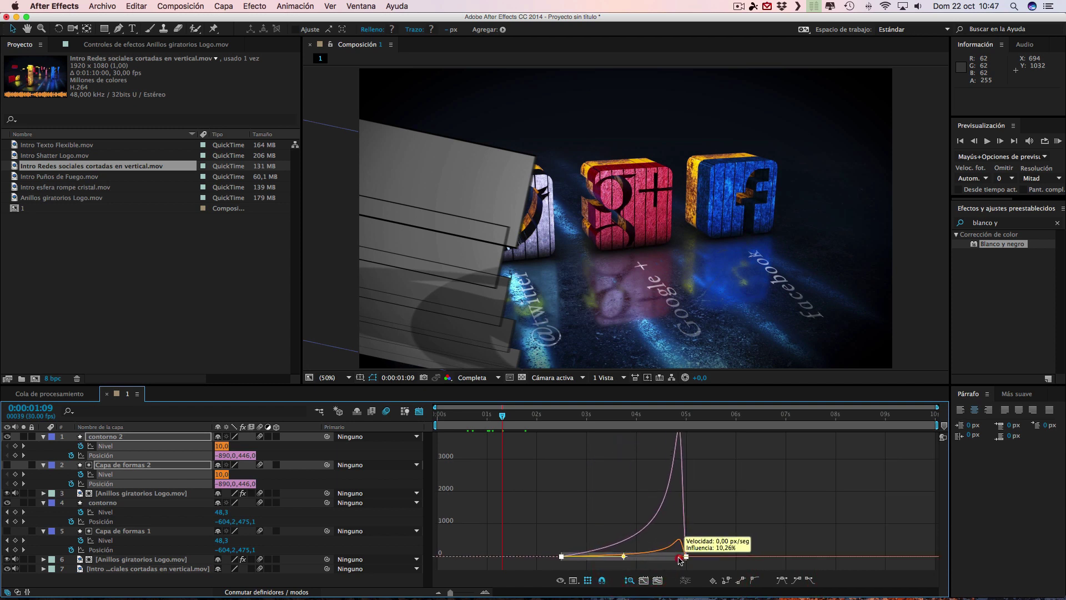
{"action": "left_click", "coordinate": [419, 411]}
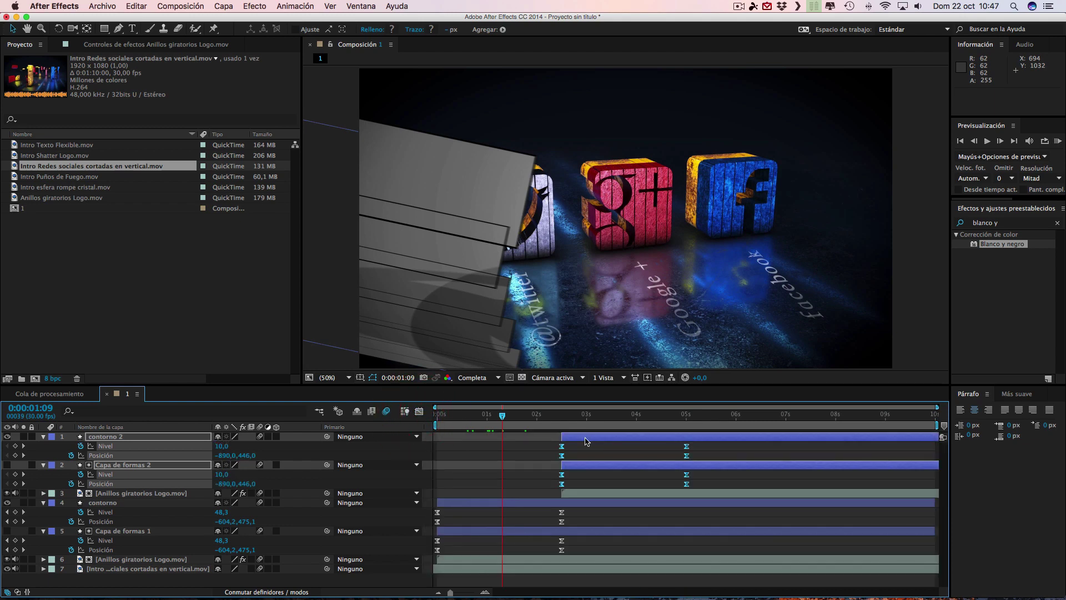
{"action": "mouse_move", "coordinate": [502, 416]}
{"action": "left_mouse_down"}
{"action": "mouse_move", "coordinate": [430, 417]}
{"action": "mouse_move", "coordinate": [655, 431]}
{"action": "left_mouse_up"}
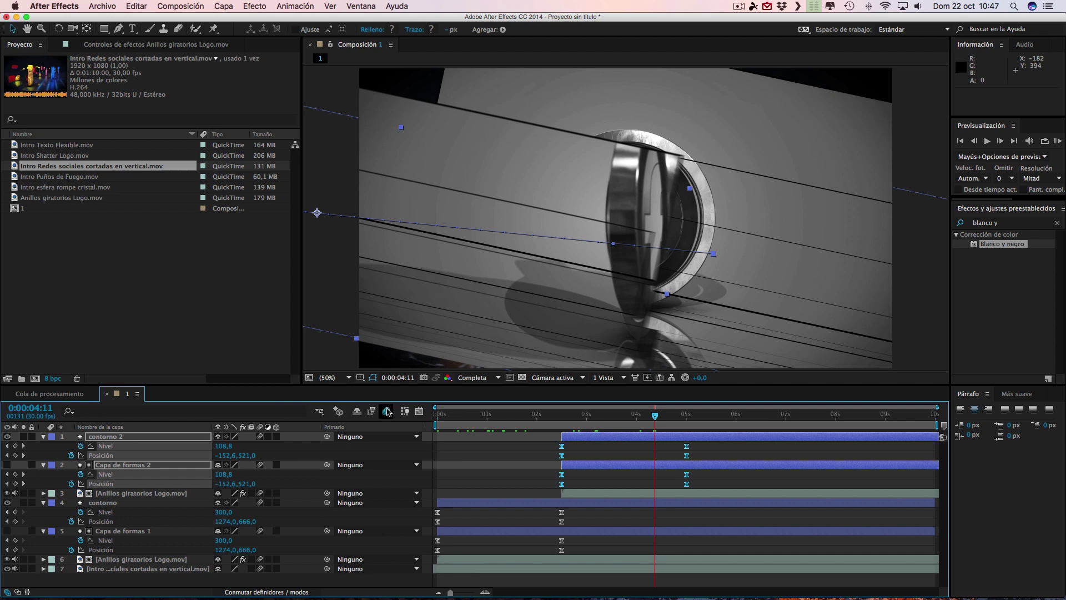
{"action": "left_click", "coordinate": [388, 412]}
{"action": "mouse_move", "coordinate": [661, 417]}
{"action": "left_mouse_down"}
{"action": "mouse_move", "coordinate": [687, 418]}
{"action": "mouse_move", "coordinate": [490, 415]}
{"action": "left_mouse_up"}
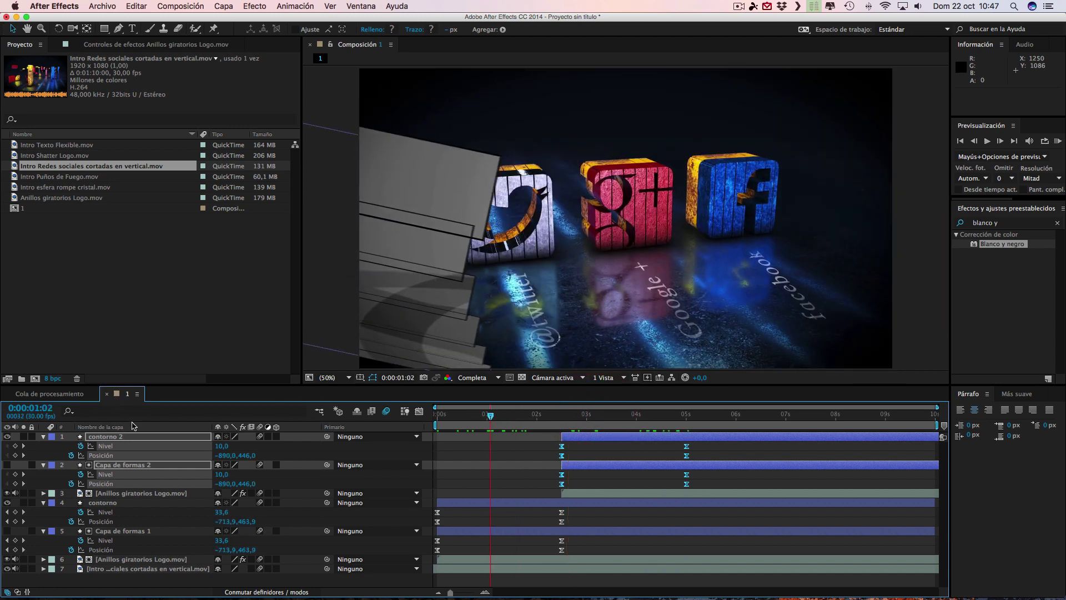
Collapse the expanded layer properties and select composition 1 in the Project panel.
{"action": "left_click", "coordinate": [481, 533]}
{"action": "left_click", "coordinate": [40, 438]}
{"action": "left_click", "coordinate": [44, 437]}
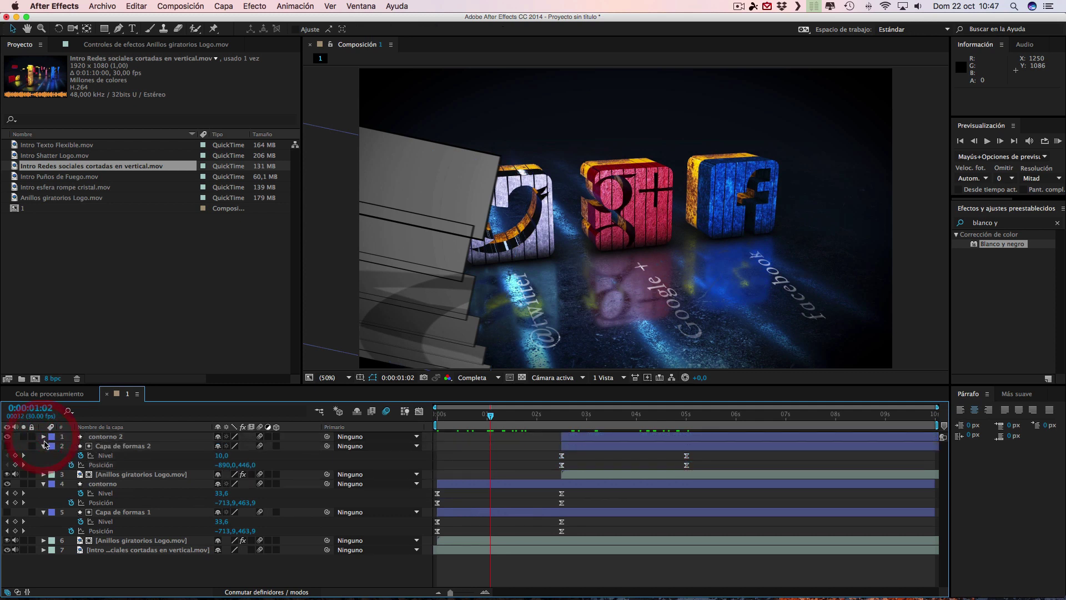
{"action": "left_click", "coordinate": [44, 446]}
{"action": "left_click", "coordinate": [44, 466]}
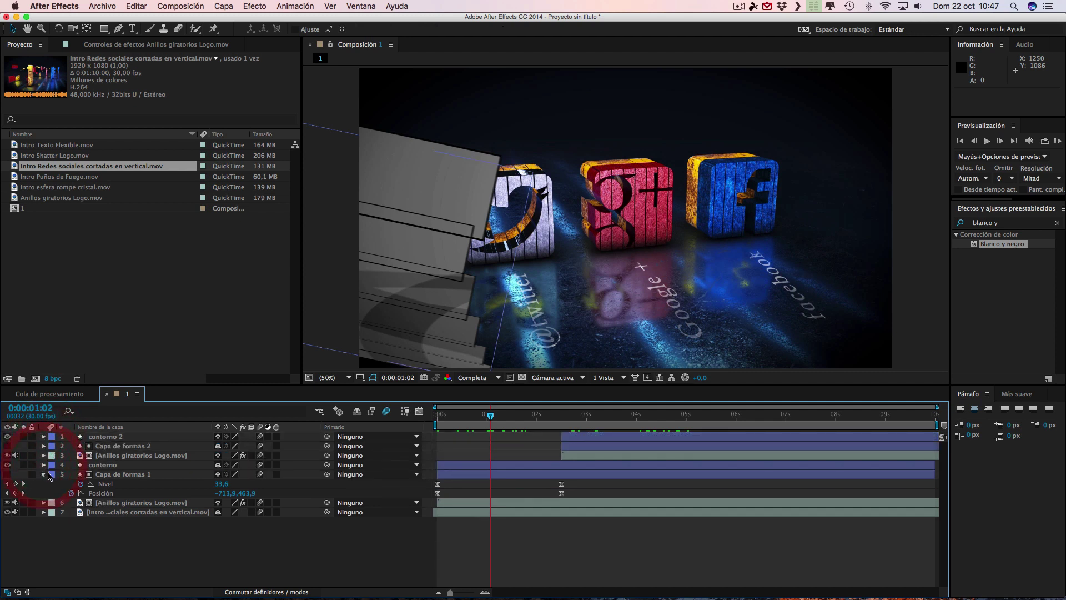
{"action": "left_click", "coordinate": [44, 474]}
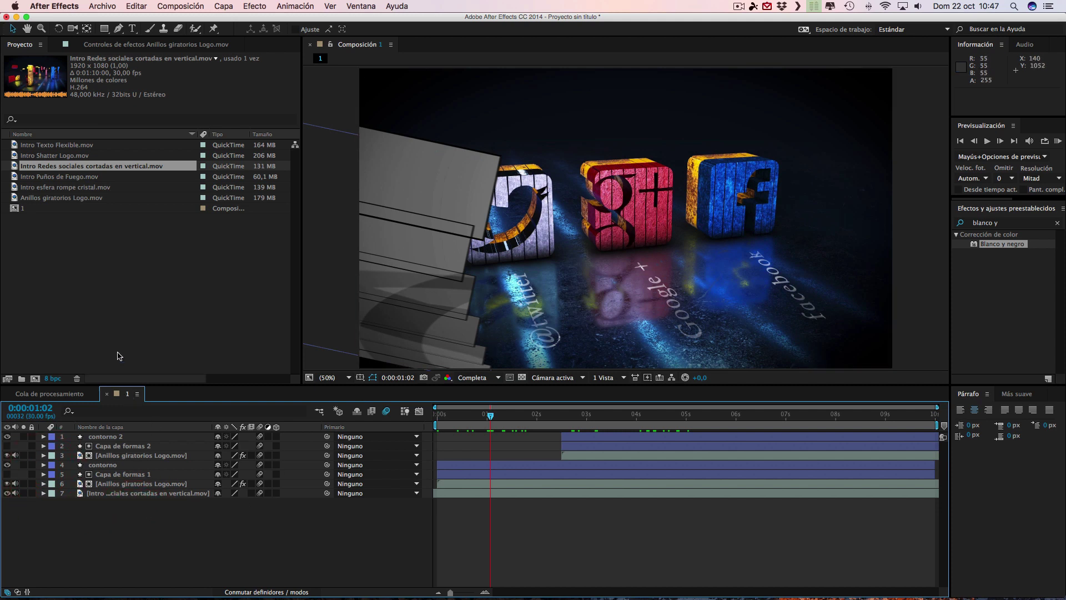
{"action": "left_click", "coordinate": [21, 210]}
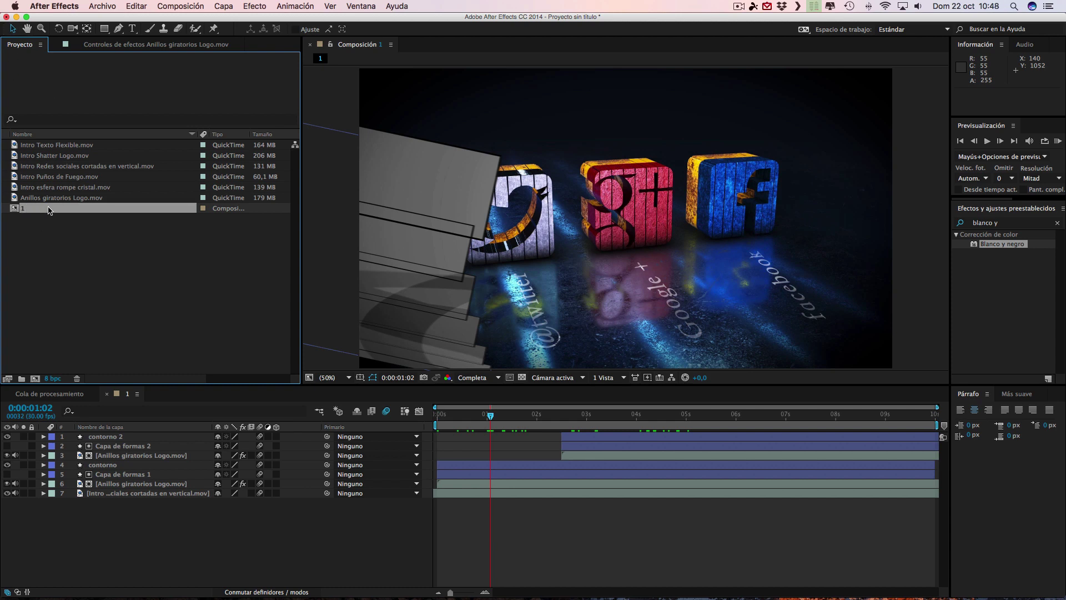
Duplicate composition 1 as composition 2, open it, and select the first Anillos giratorios Logo layer.
{"action": "key", "text": "super+d"}
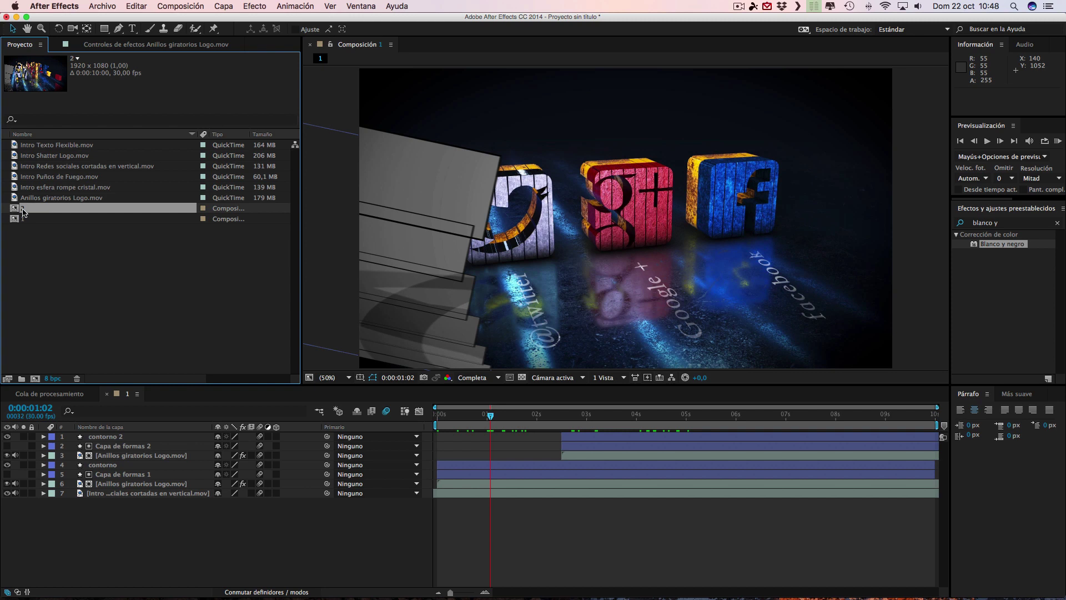
{"action": "double_click", "coordinate": [30, 210]}
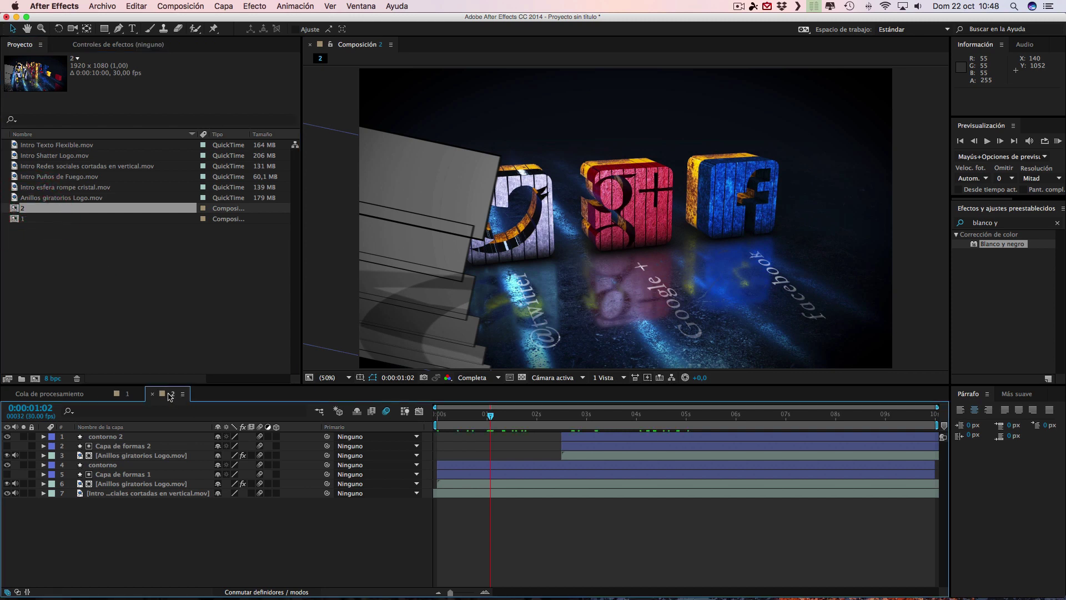
{"action": "left_click", "coordinate": [90, 456]}
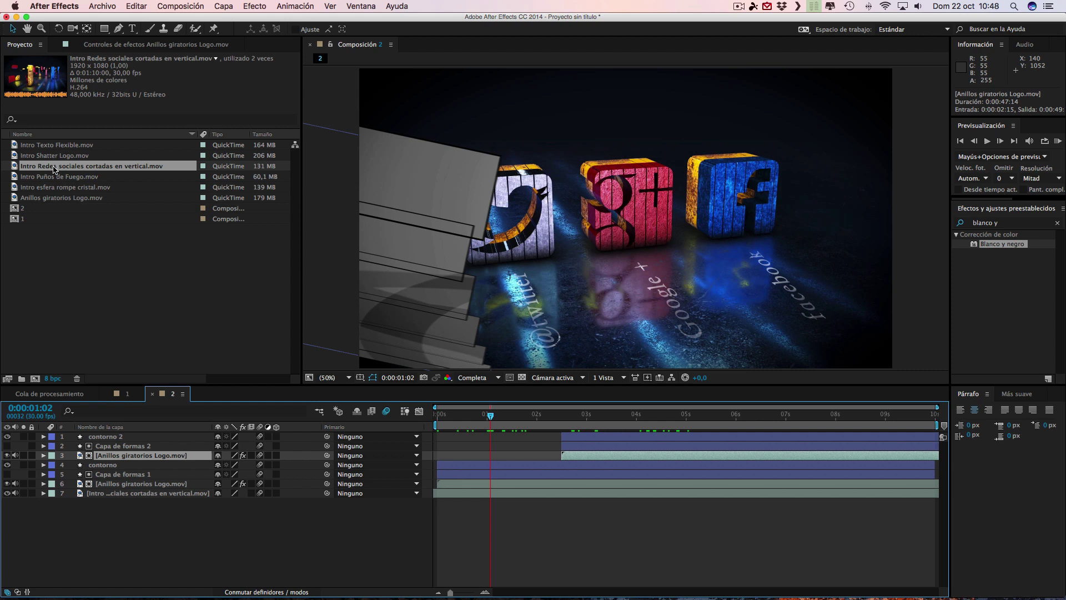
Replace the Anillos giratorios footage on layers 3 and 6 with Intro Redes sociales.
{"action": "left_click_drag", "start_coordinate": [54, 169], "coordinate": [55, 169]}
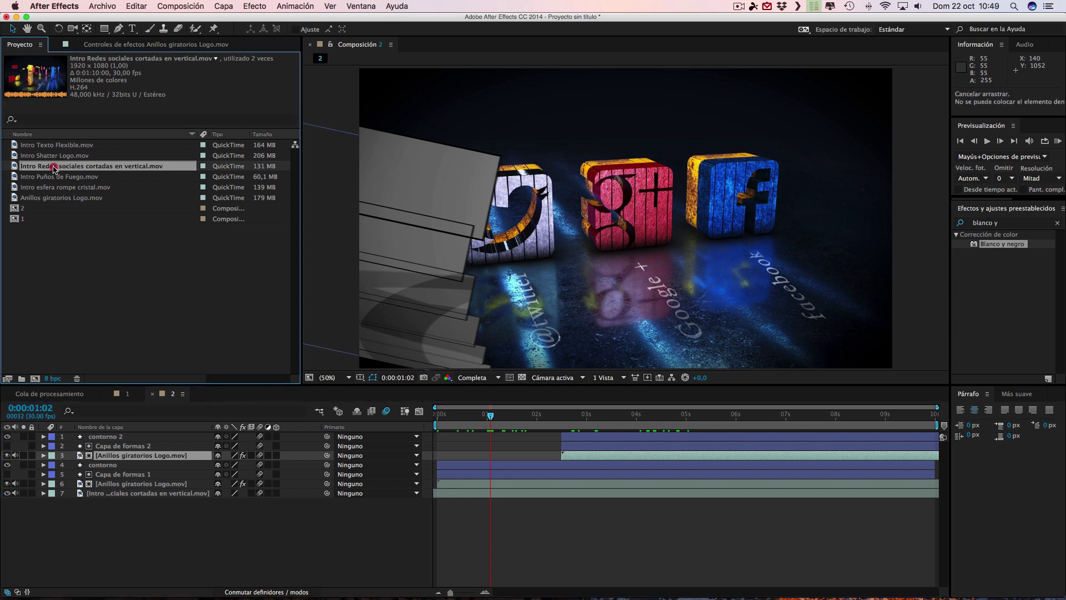
{"action": "left_click_drag", "start_coordinate": [54, 168], "coordinate": [123, 458]}
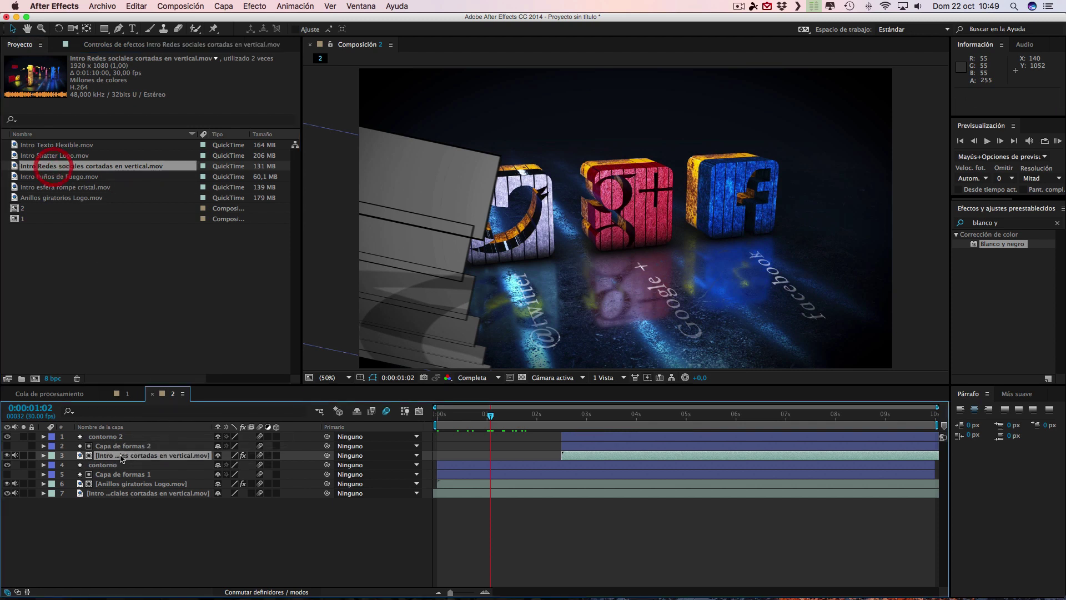
{"action": "left_click", "coordinate": [121, 485]}
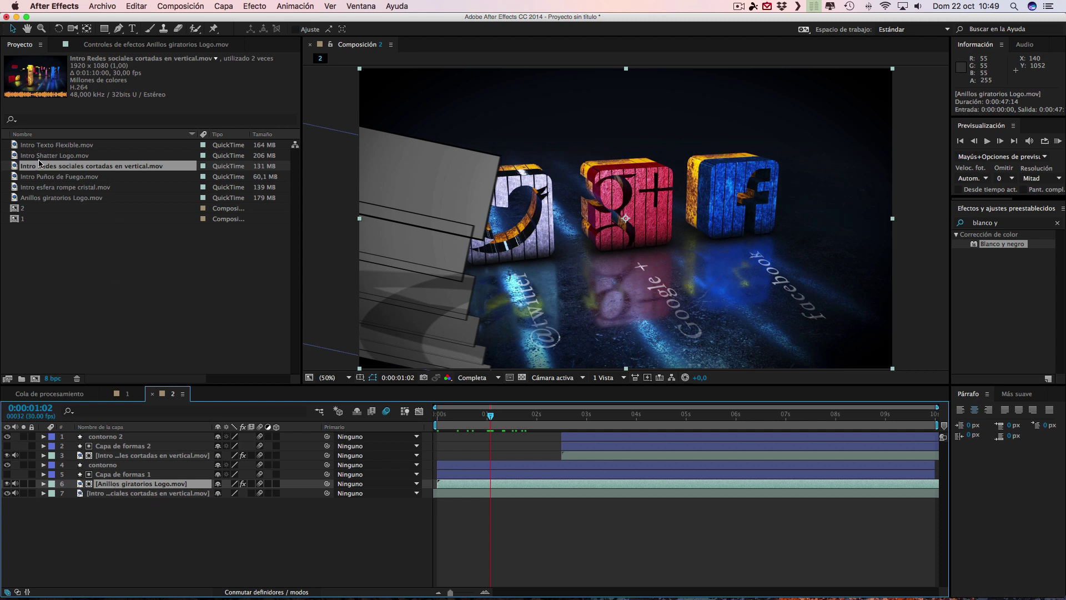
{"action": "mouse_move", "coordinate": [45, 166]}
{"action": "left_mouse_down"}
{"action": "mouse_move", "coordinate": [138, 486]}
{"action": "mouse_move", "coordinate": [122, 485]}
{"action": "left_mouse_up"}
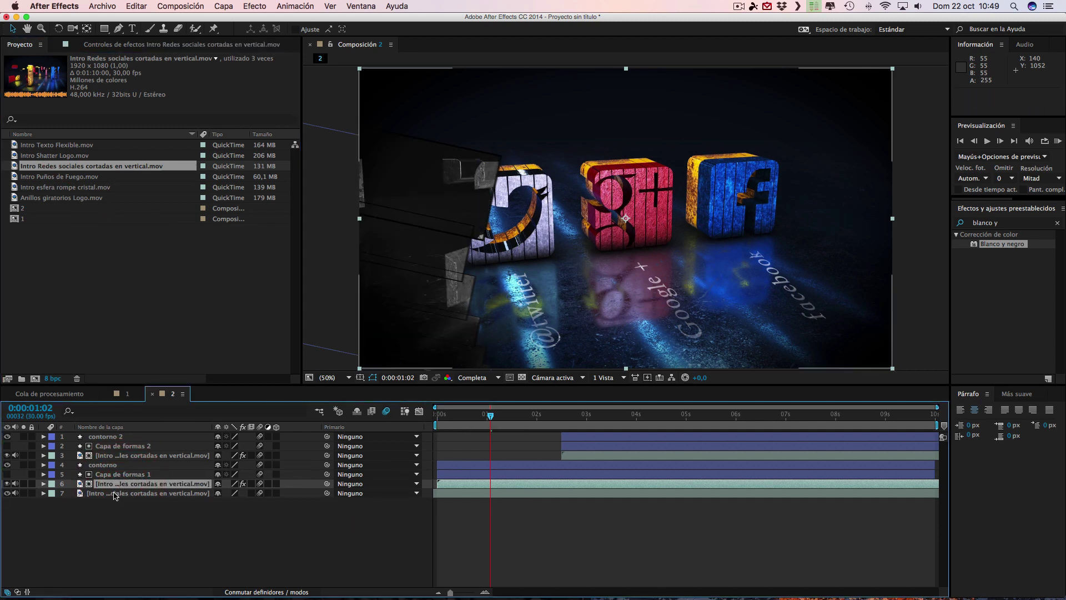
Replace the bottom layer 7 footage with Intro esfera rompe cristal.mov.
{"action": "left_click", "coordinate": [111, 495]}
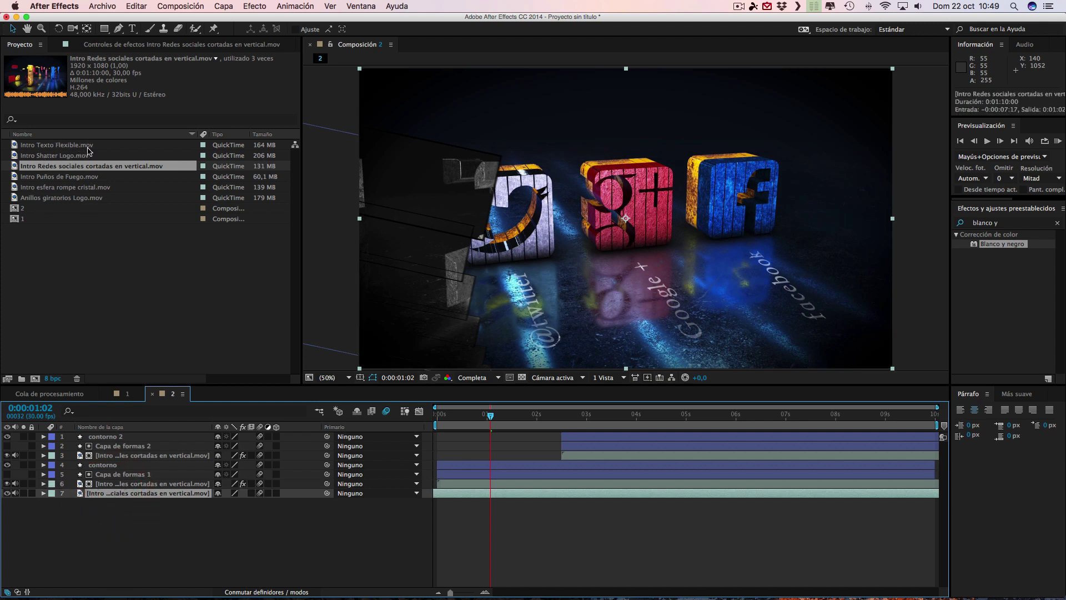
{"action": "left_click", "coordinate": [56, 177]}
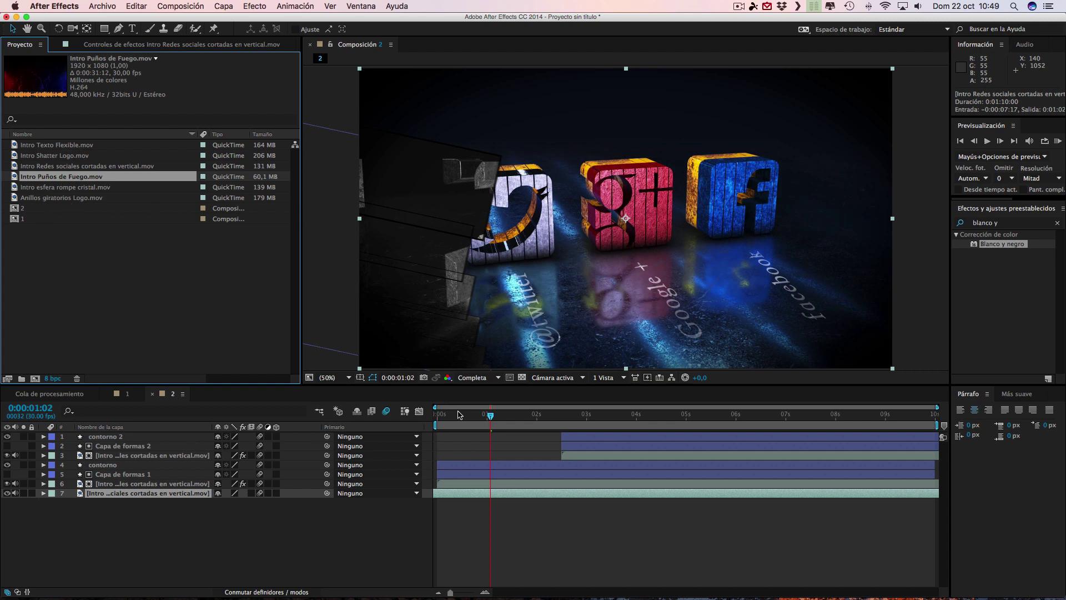
{"action": "left_click", "coordinate": [51, 187]}
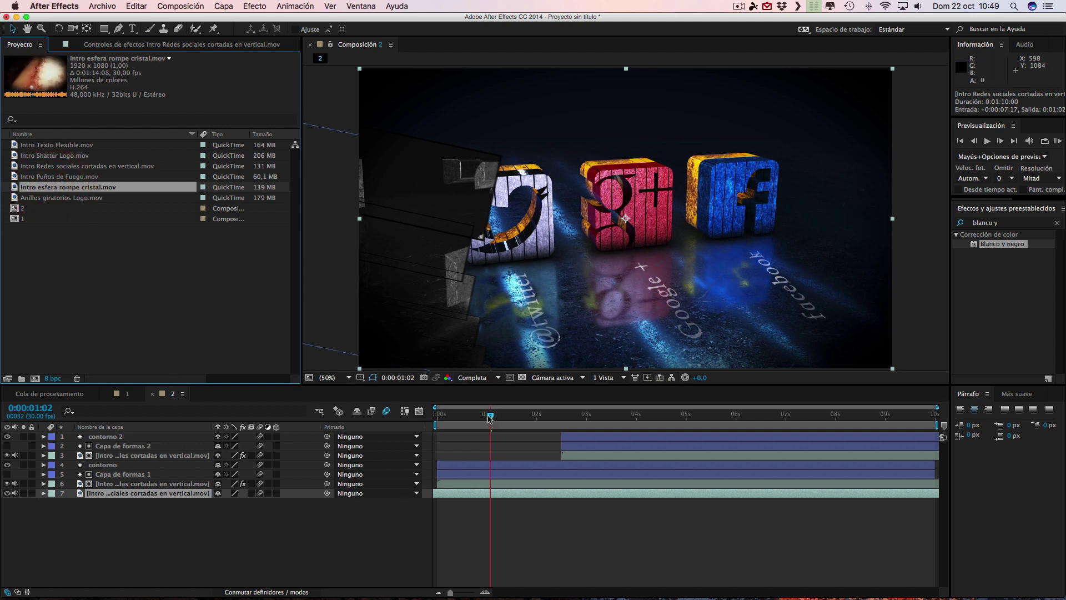
{"action": "left_click_drag", "start_coordinate": [489, 418], "coordinate": [430, 421]}
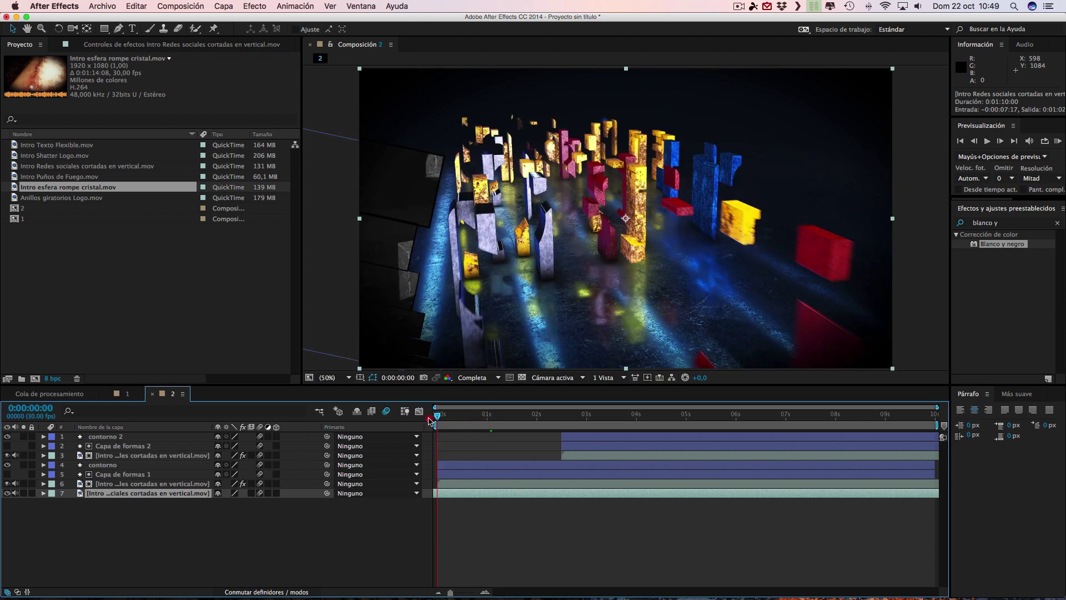
{"action": "left_click", "coordinate": [444, 418]}
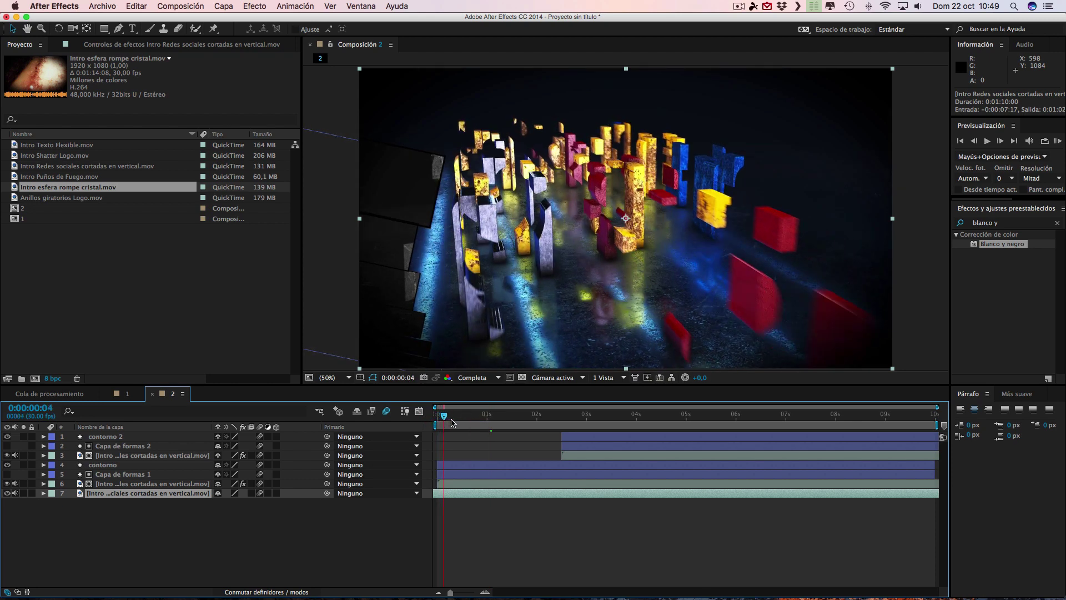
{"action": "left_click_drag", "start_coordinate": [452, 423], "coordinate": [454, 418]}
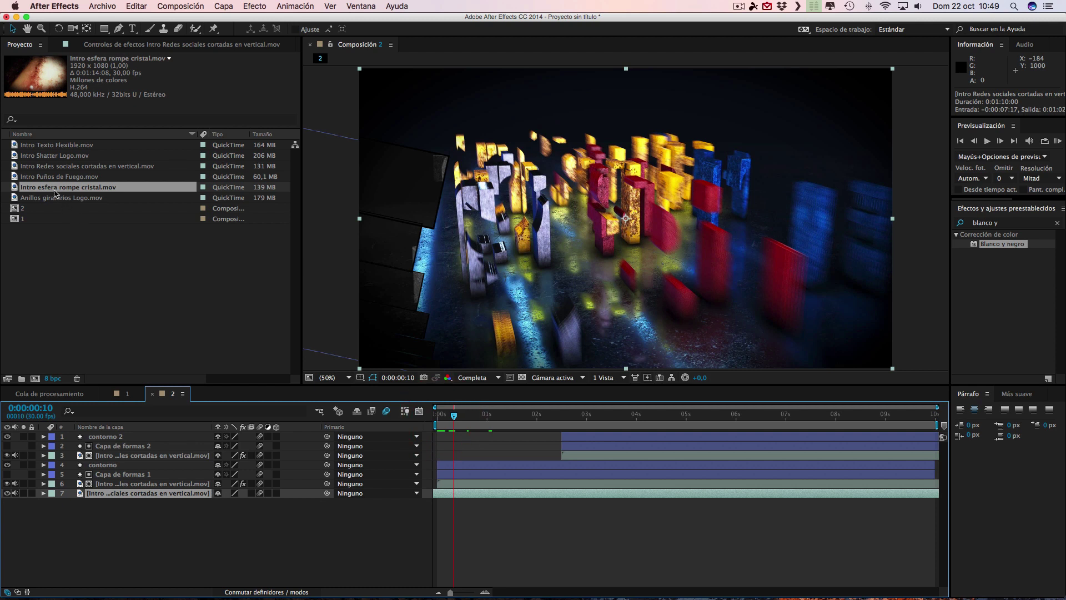
{"action": "left_click_drag", "start_coordinate": [52, 187], "coordinate": [134, 494]}
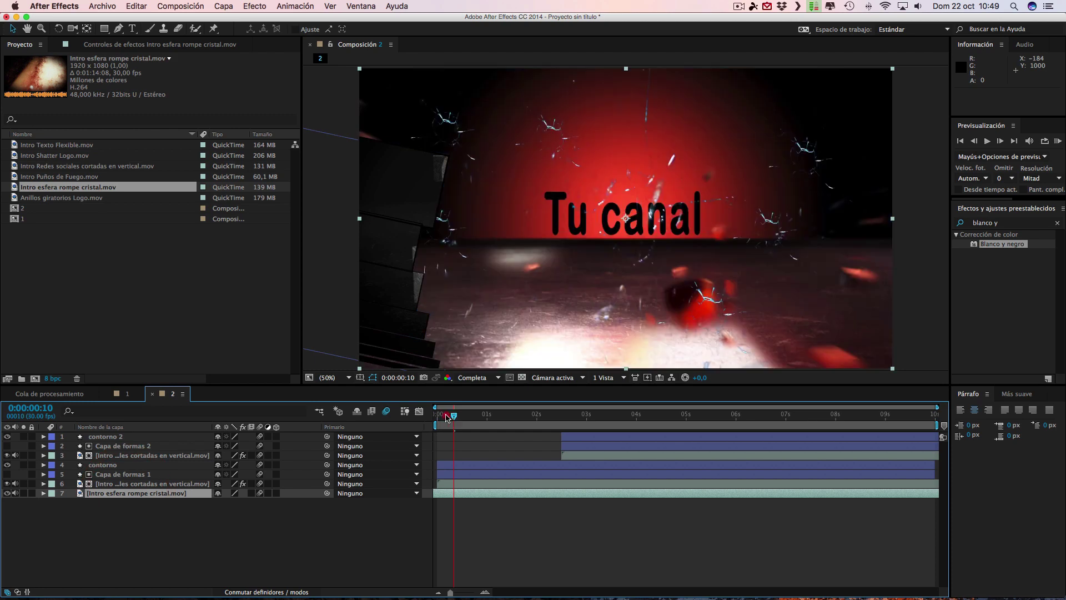
Scrub composition 2 and compare it against composition 1 to check the new clips.
{"action": "left_click_drag", "start_coordinate": [463, 419], "coordinate": [599, 419]}
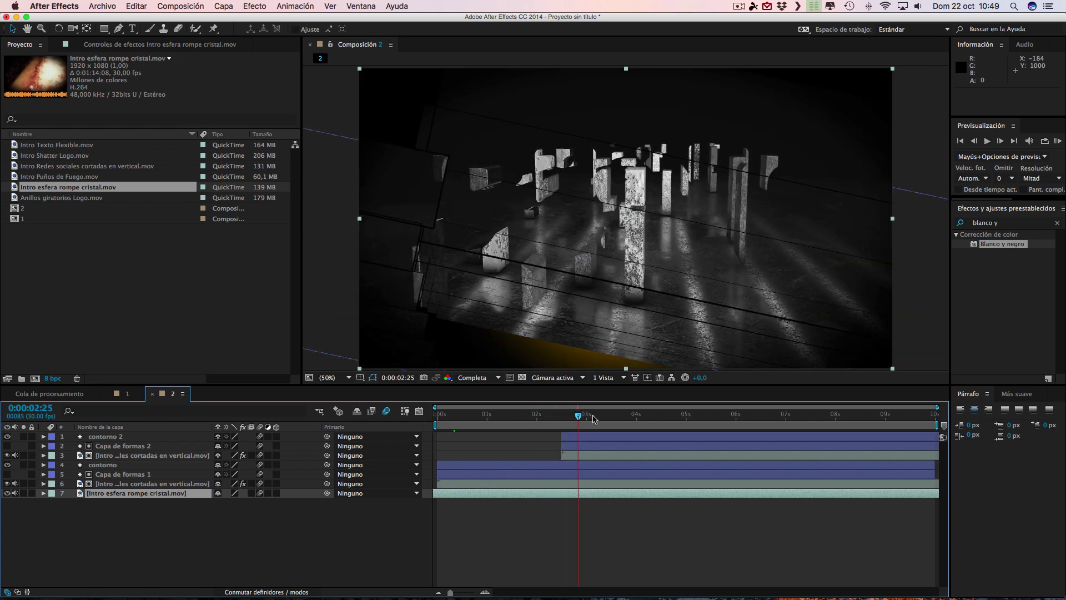
{"action": "left_click", "coordinate": [127, 394]}
{"action": "mouse_move", "coordinate": [486, 415]}
{"action": "left_mouse_down"}
{"action": "mouse_move", "coordinate": [440, 417]}
{"action": "mouse_move", "coordinate": [662, 418]}
{"action": "left_mouse_up"}
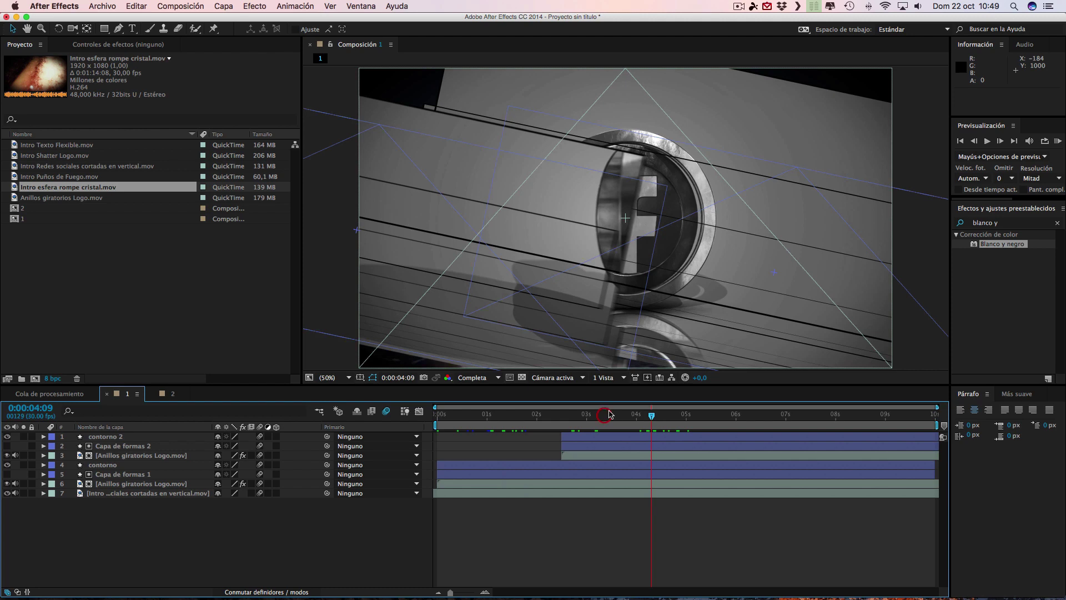
{"action": "left_click", "coordinate": [169, 395]}
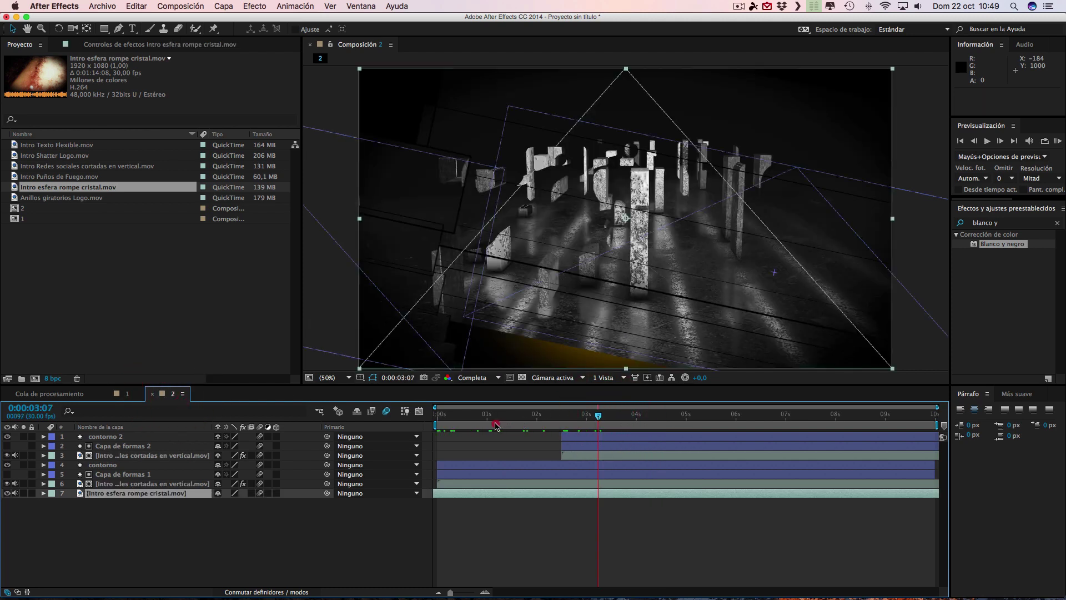
{"action": "mouse_move", "coordinate": [496, 425]}
{"action": "left_mouse_down"}
{"action": "mouse_move", "coordinate": [459, 428]}
{"action": "mouse_move", "coordinate": [681, 423]}
{"action": "left_mouse_up"}
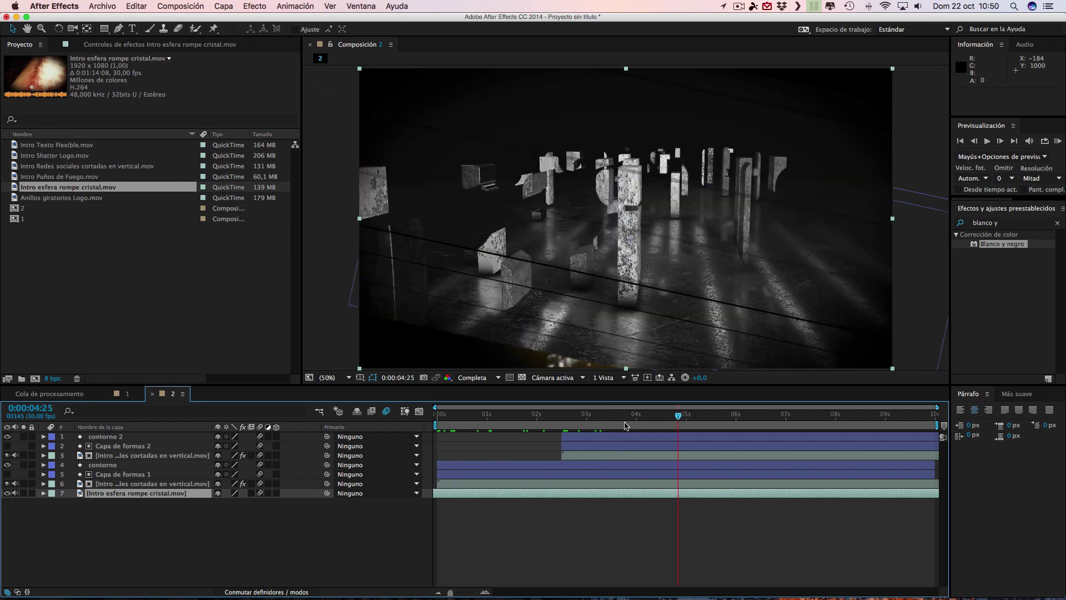
{"action": "left_click", "coordinate": [620, 426]}
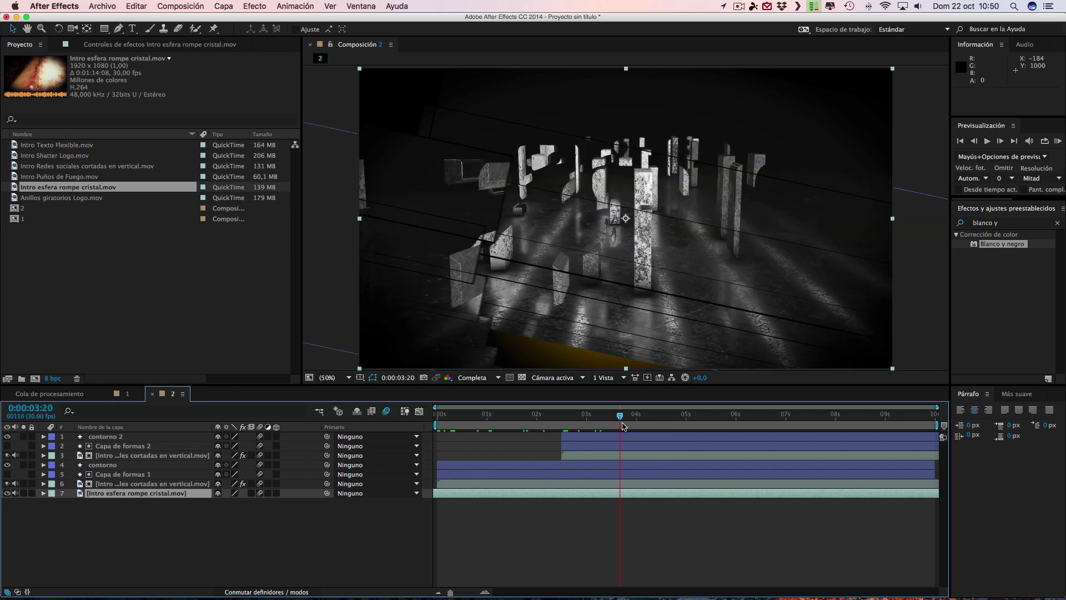
Shift the layer-6 Intro Redes sociales clip to In point -0:00:03:00 and check it at 0:00:02:05.
{"action": "left_click", "coordinate": [722, 484]}
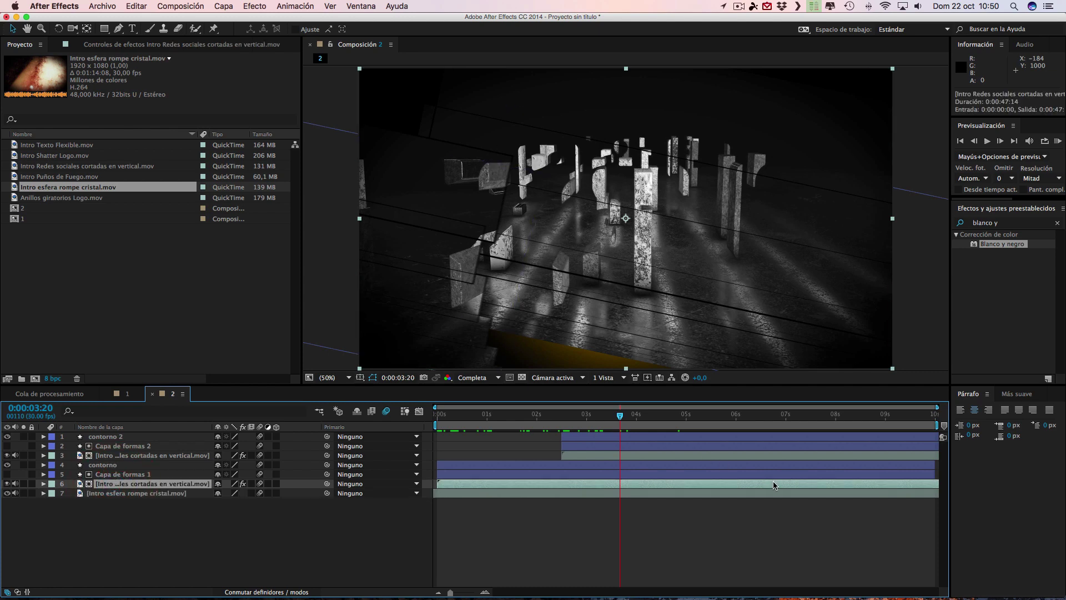
{"action": "left_click_drag", "start_coordinate": [773, 485], "coordinate": [562, 482]}
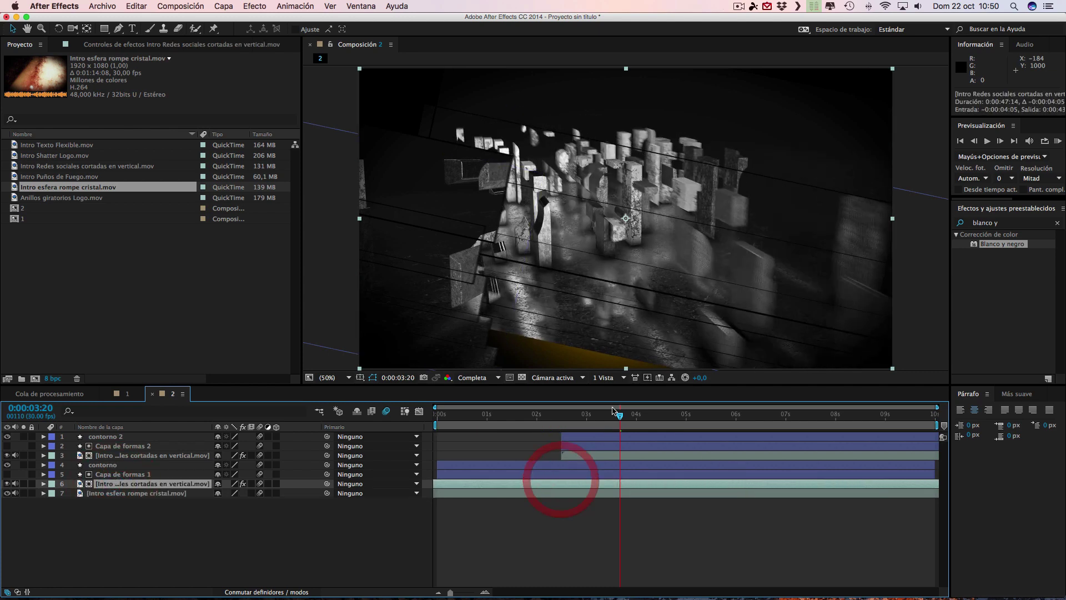
{"action": "left_click", "coordinate": [680, 415]}
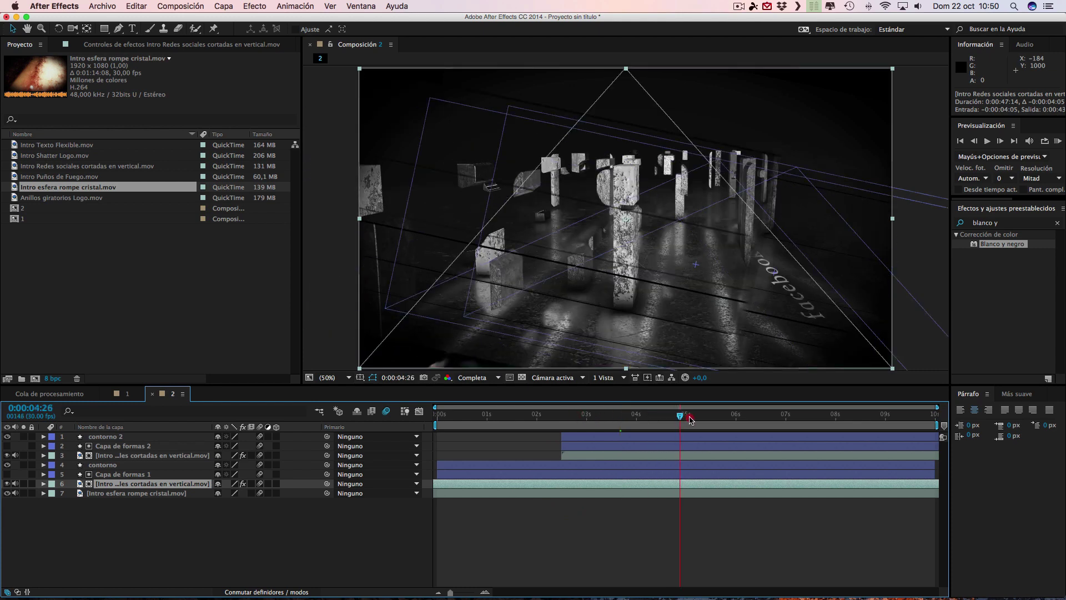
{"action": "mouse_move", "coordinate": [690, 419]}
{"action": "left_mouse_down"}
{"action": "mouse_move", "coordinate": [785, 417]}
{"action": "mouse_move", "coordinate": [517, 422]}
{"action": "left_mouse_up"}
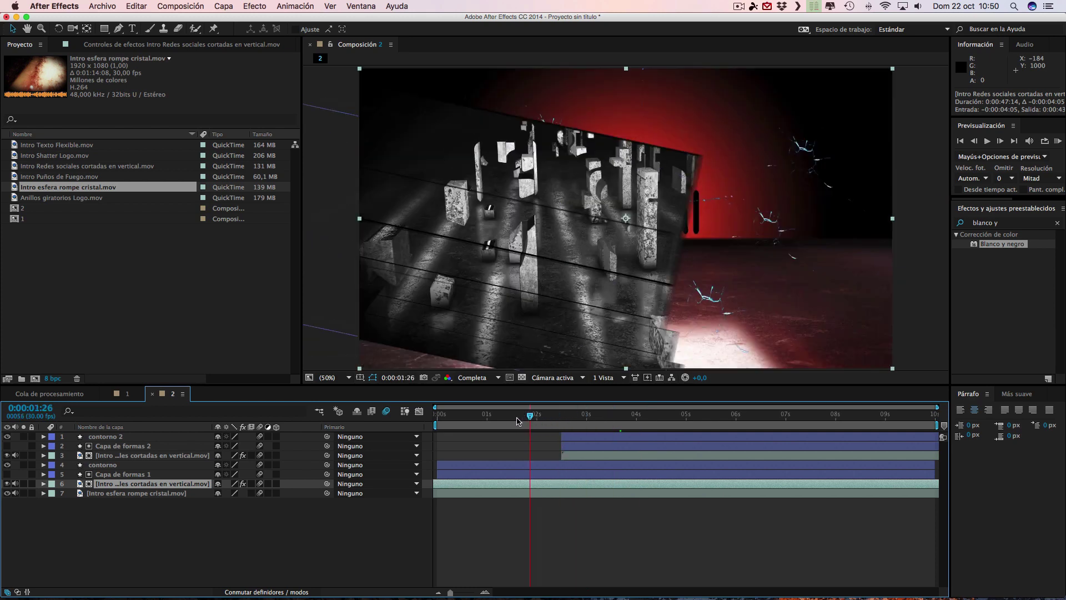
{"action": "left_click_drag", "start_coordinate": [517, 422], "coordinate": [544, 419]}
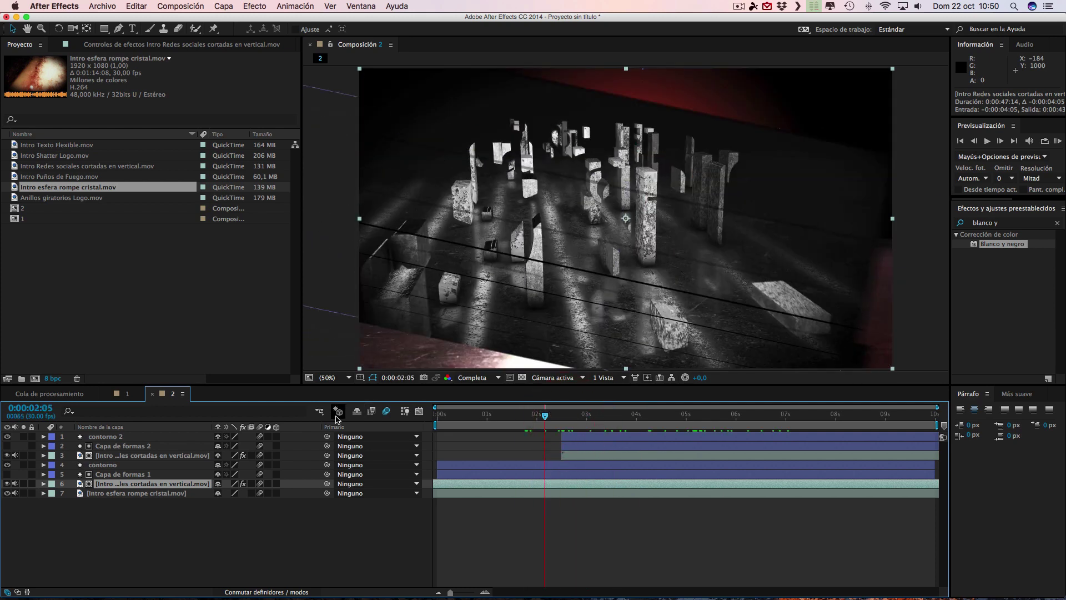
{"action": "left_click", "coordinate": [125, 395]}
{"action": "left_click", "coordinate": [164, 395]}
{"action": "left_click", "coordinate": [199, 515]}
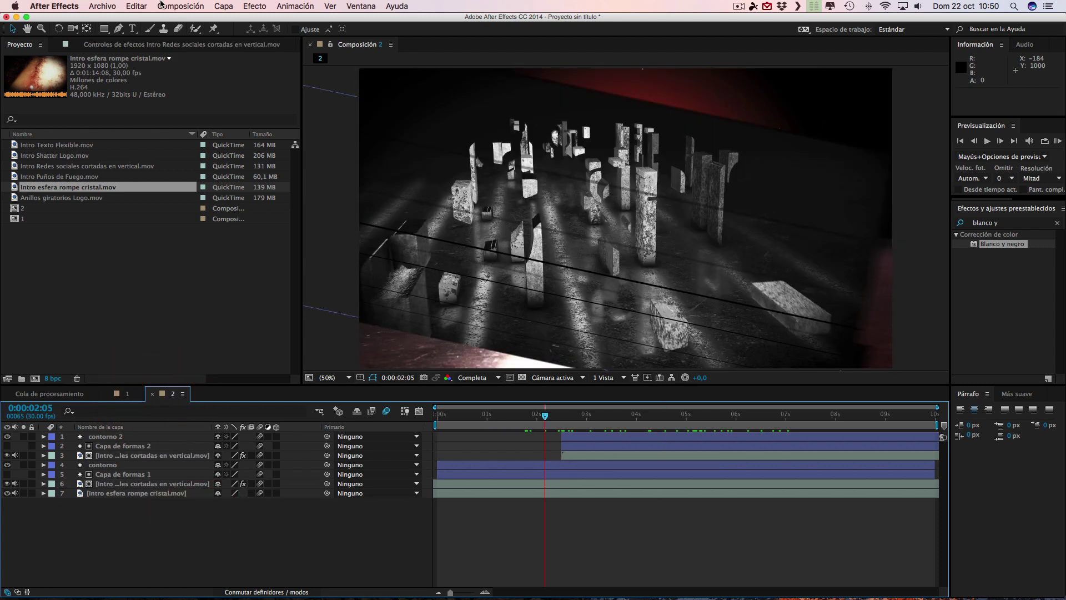
Start a new composition named 'maestra' (1920×1080, 30 fps) and select its 0:00:10:00 duration field.
{"action": "left_click", "coordinate": [177, 7]}
{"action": "left_click", "coordinate": [189, 21]}
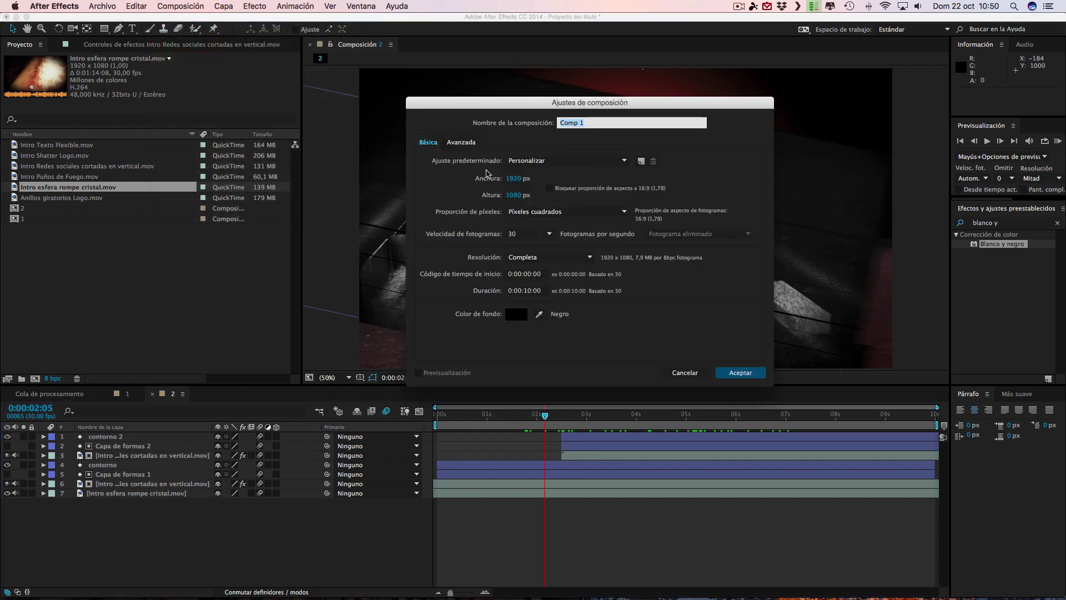
{"action": "type", "text": "maestra"}
{"action": "left_click", "coordinate": [528, 290]}
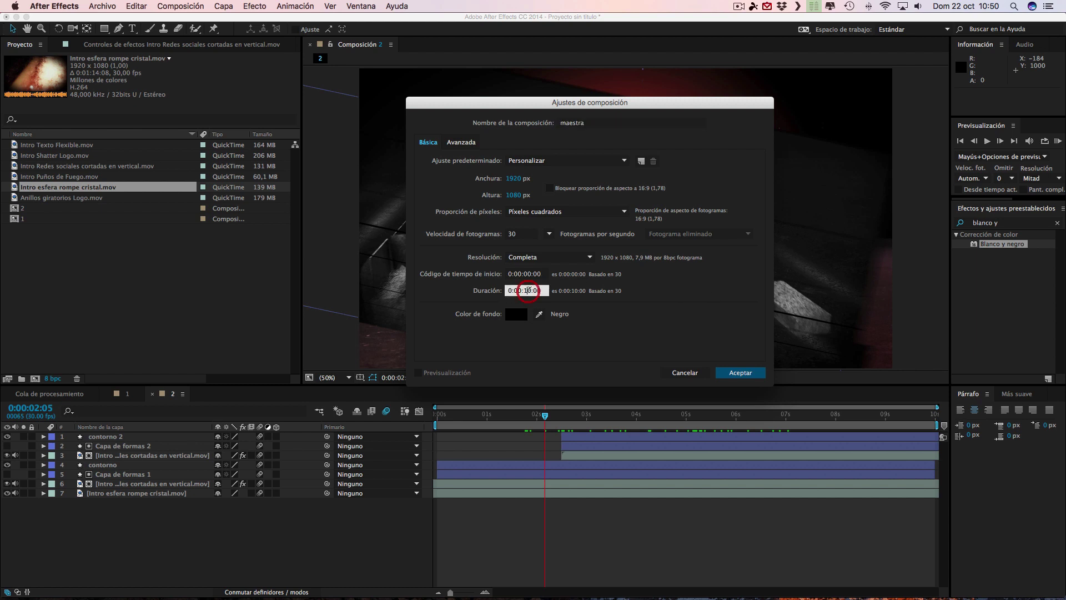
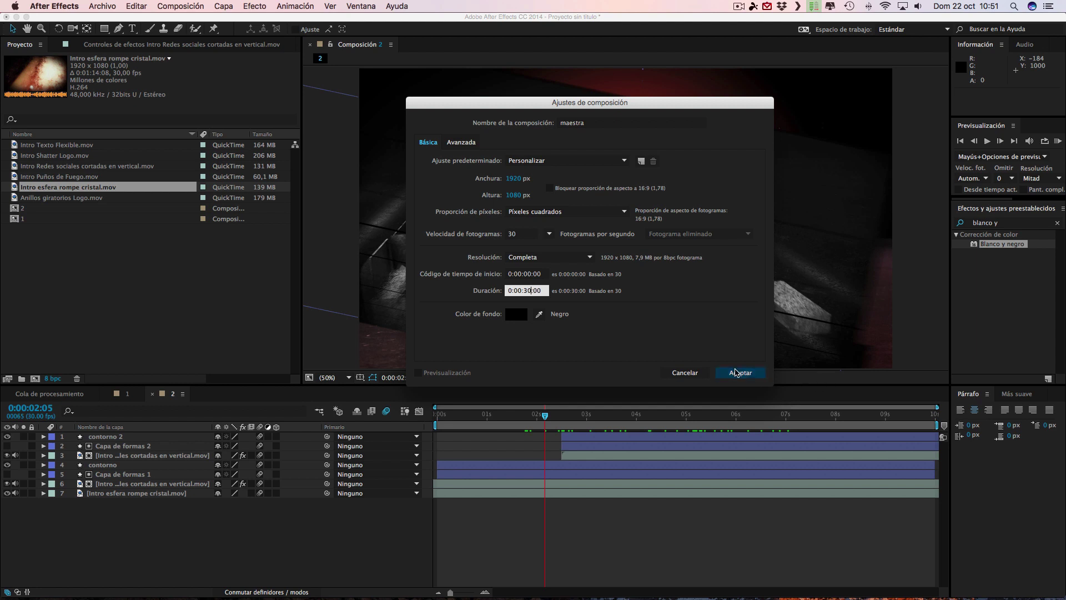
Confirm the maestra composition at 1920×1080, 30 fps and a 0:00:30:00 duration.
{"action": "left_click", "coordinate": [741, 373]}
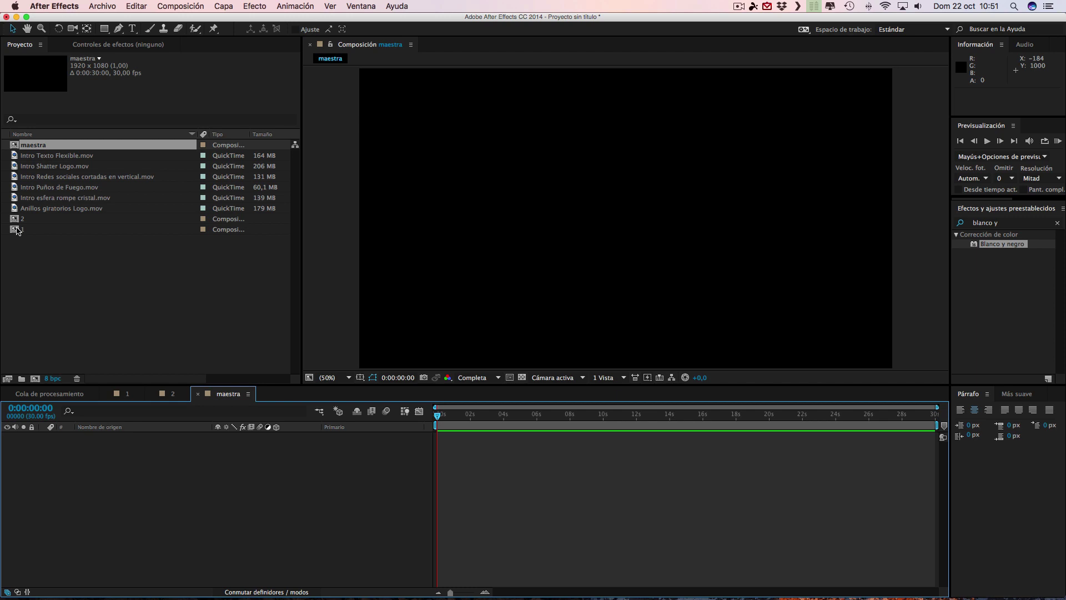
Add compositions 1 and 2 to the maestra timeline and scrub through them.
{"action": "mouse_move", "coordinate": [17, 231]}
{"action": "left_mouse_down"}
{"action": "mouse_move", "coordinate": [64, 256]}
{"action": "mouse_move", "coordinate": [67, 464]}
{"action": "left_mouse_up"}
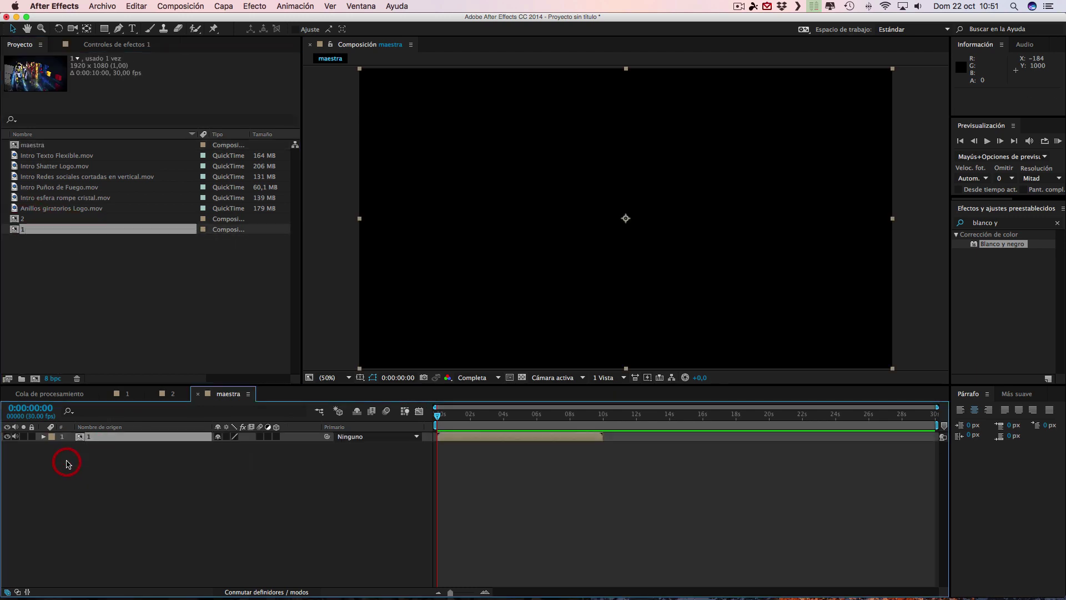
{"action": "left_click_drag", "start_coordinate": [24, 219], "coordinate": [160, 480]}
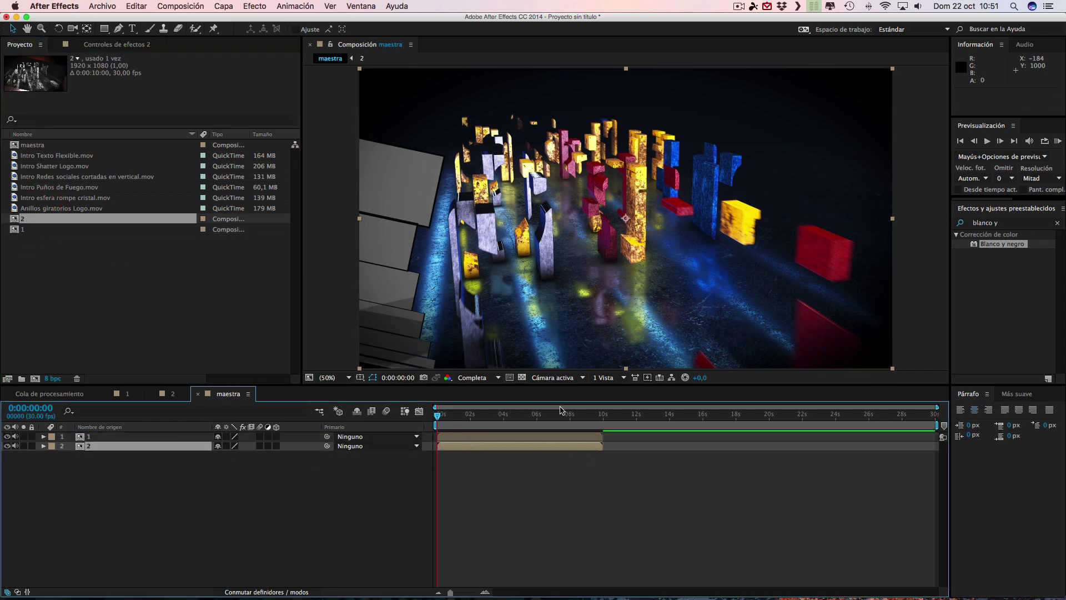
{"action": "left_click_drag", "start_coordinate": [438, 418], "coordinate": [511, 419]}
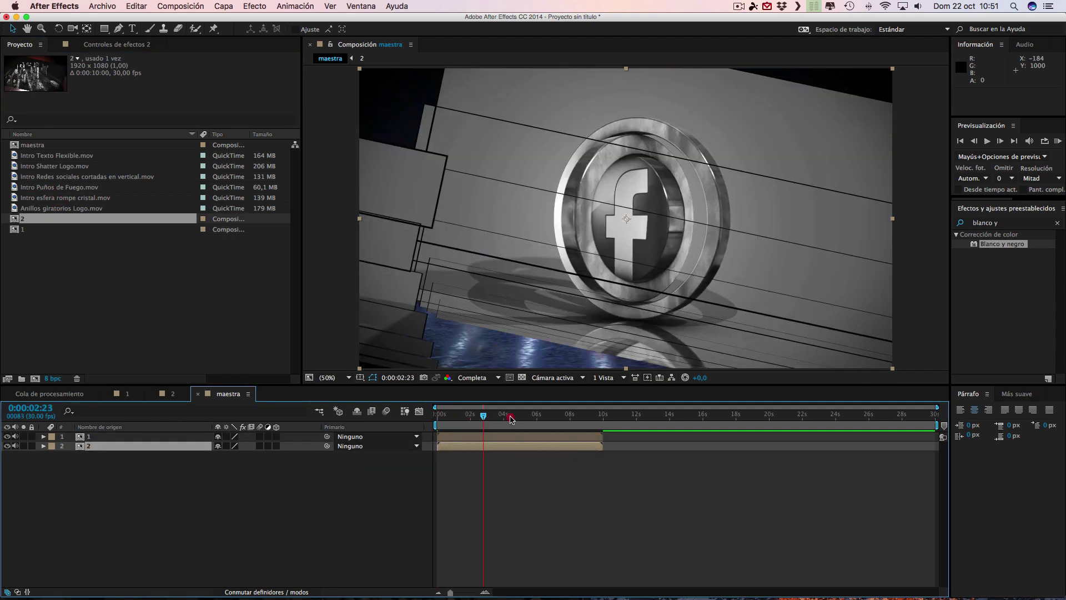
Place the current time at exactly 0:00:05:00.
{"action": "left_click", "coordinate": [522, 417]}
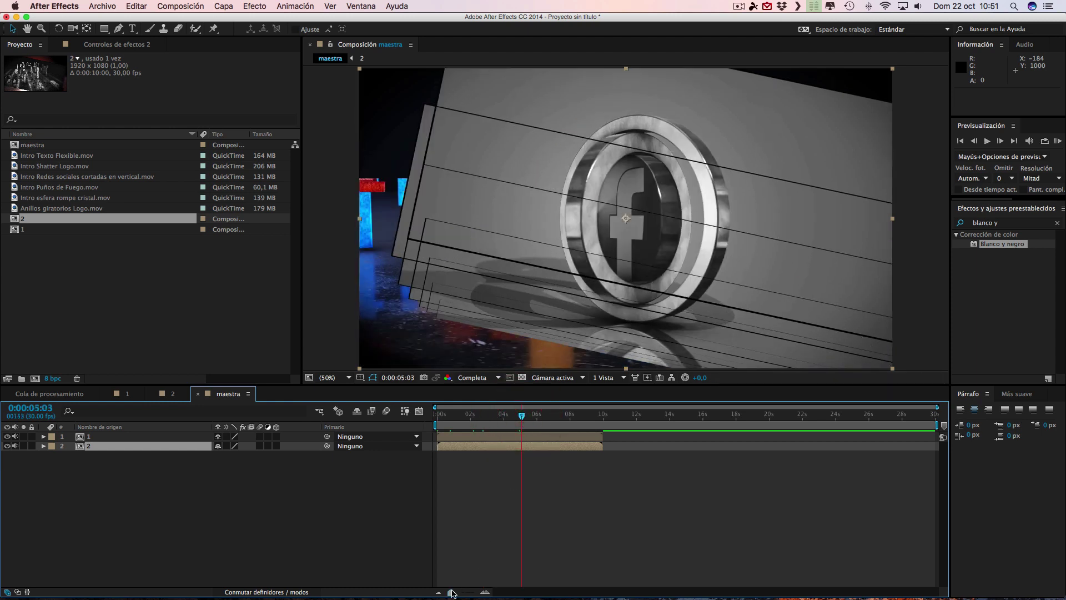
{"action": "left_click_drag", "start_coordinate": [450, 592], "coordinate": [481, 593]}
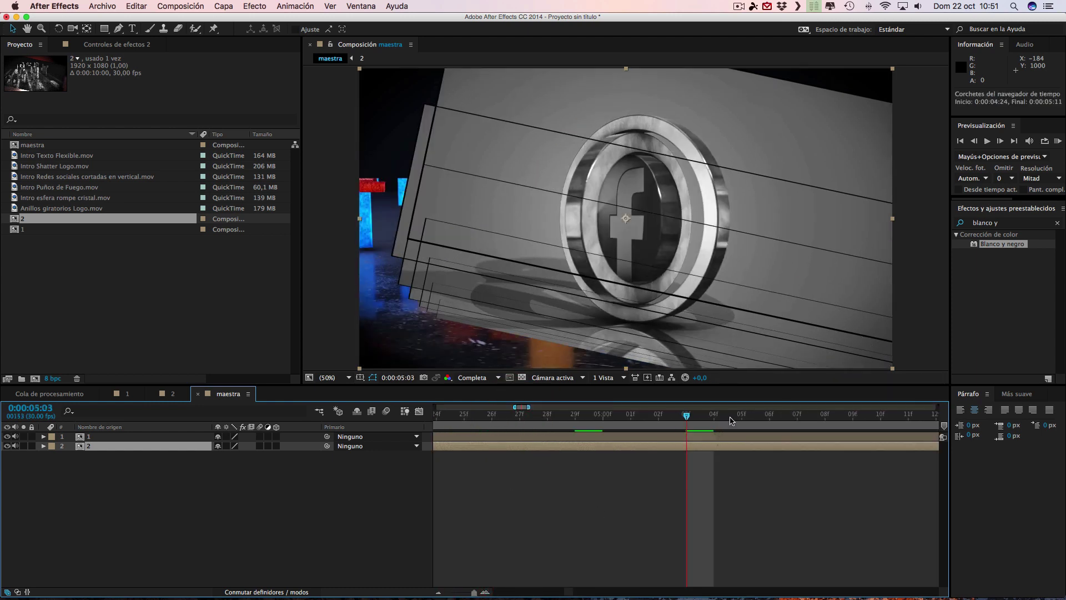
{"action": "left_click_drag", "start_coordinate": [474, 593], "coordinate": [467, 593]}
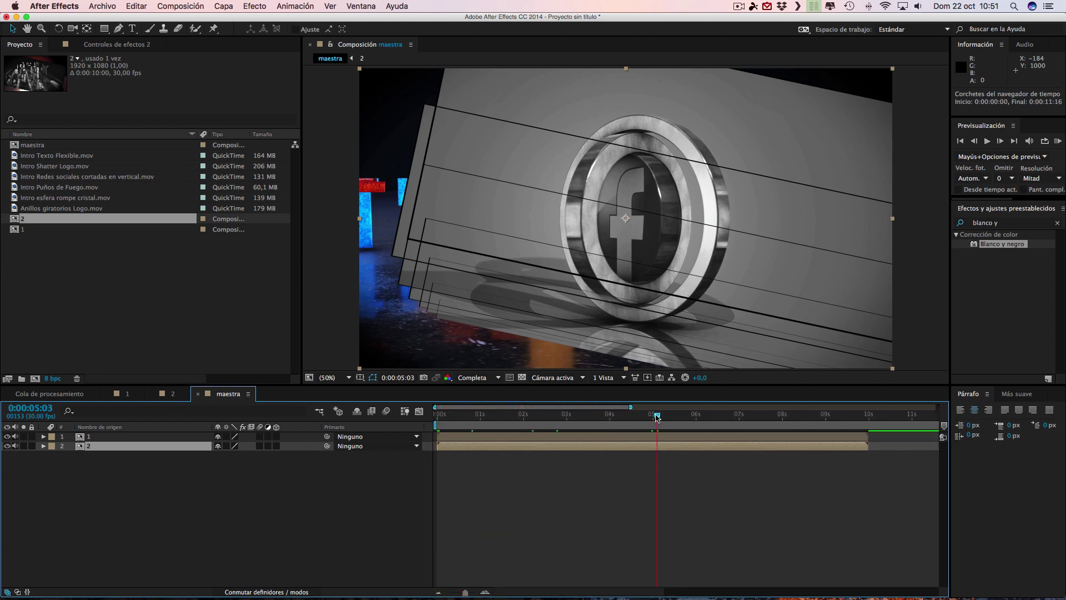
{"action": "left_click_drag", "start_coordinate": [656, 415], "coordinate": [652, 416]}
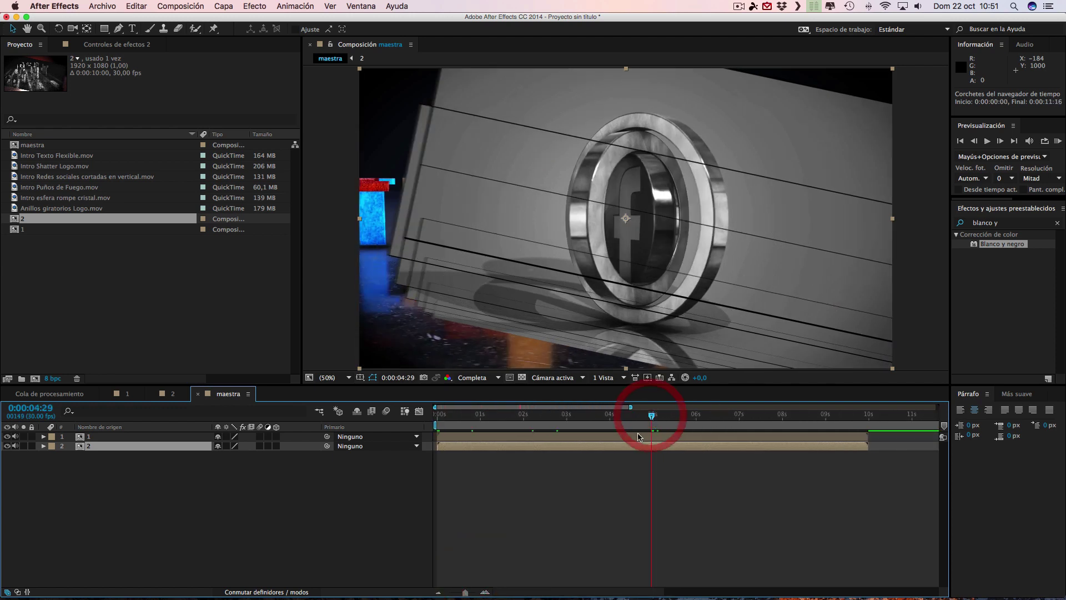
{"action": "left_click_drag", "start_coordinate": [464, 593], "coordinate": [487, 593]}
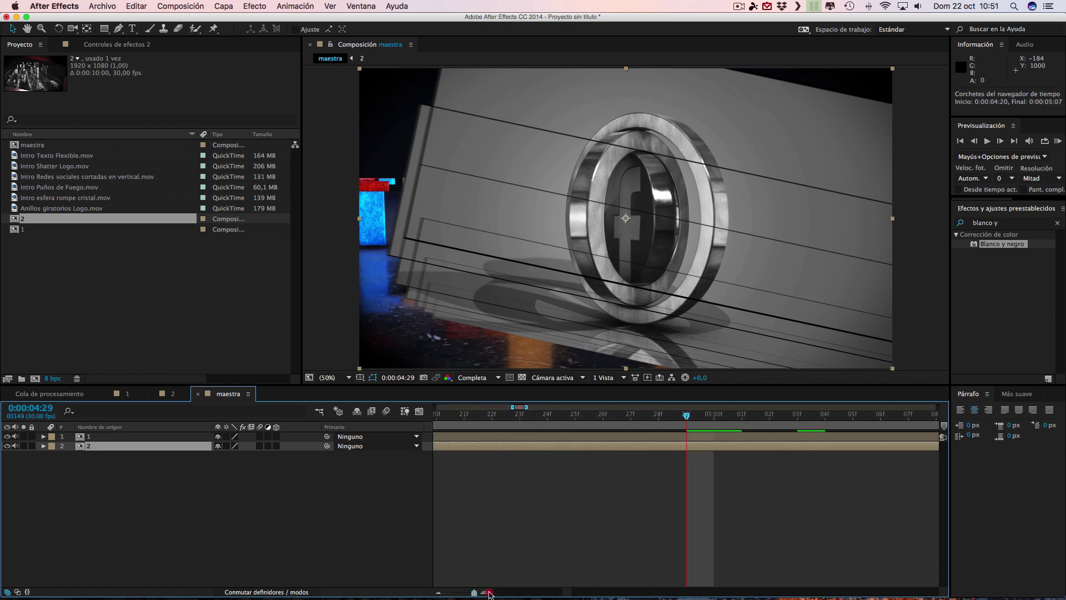
{"action": "left_click", "coordinate": [714, 416]}
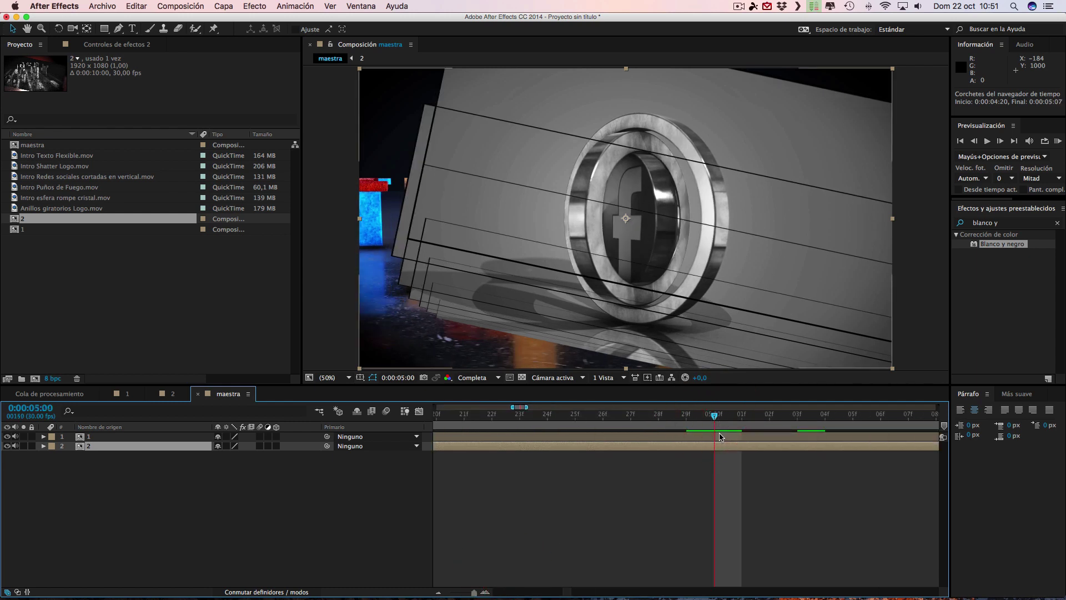
Split comp 1's layer at 5 seconds and delete the part after it.
{"action": "key", "text": "super+shift+d"}
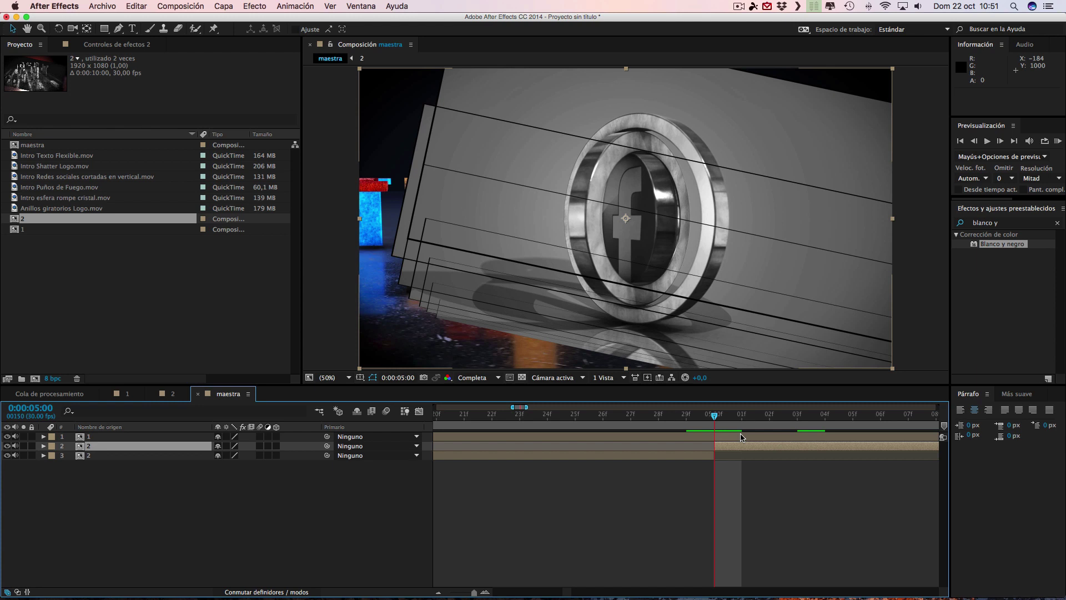
{"action": "key", "text": "super+z"}
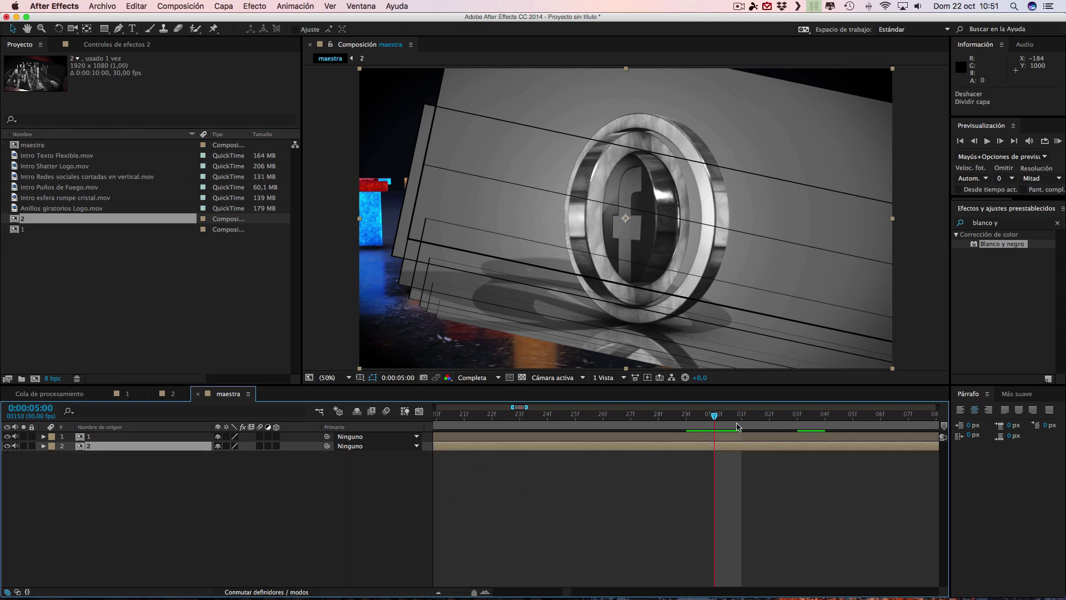
{"action": "left_click", "coordinate": [727, 437]}
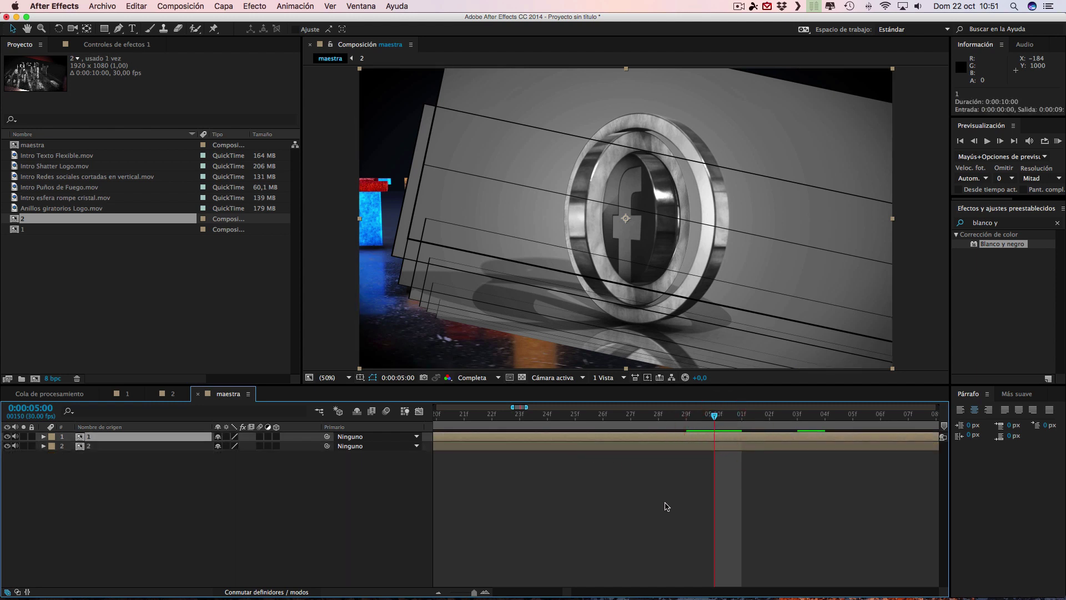
{"action": "key", "text": "super+shift+d"}
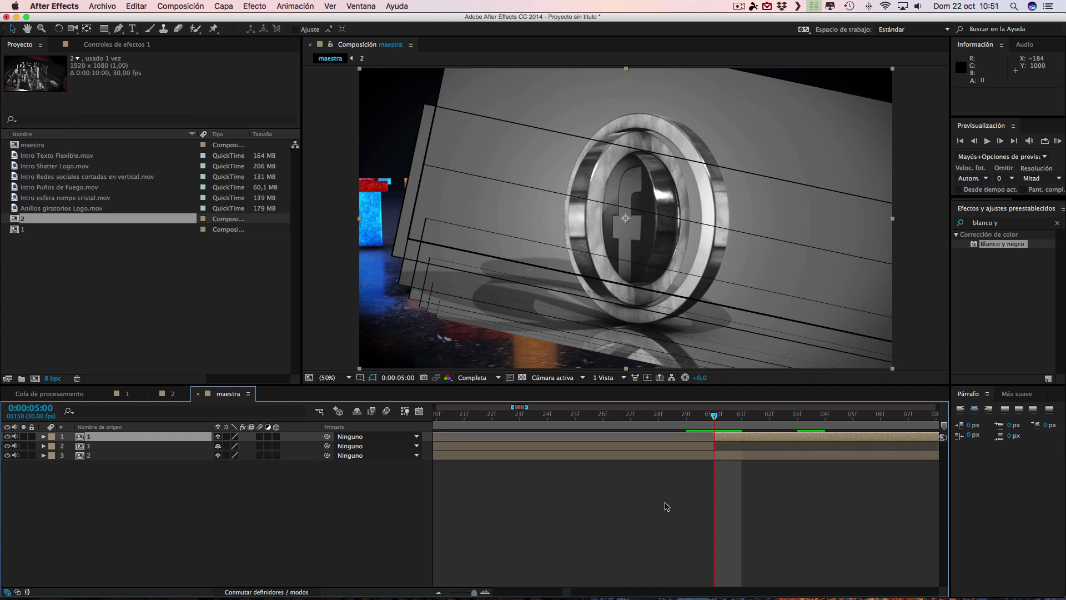
{"action": "left_click", "coordinate": [735, 440]}
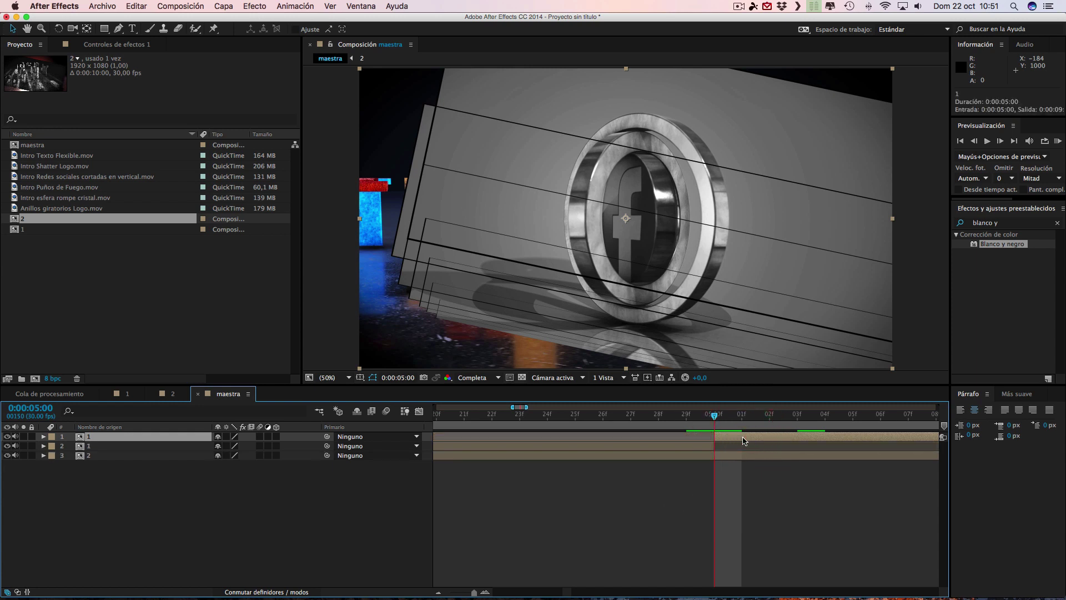
{"action": "key", "text": "Delete"}
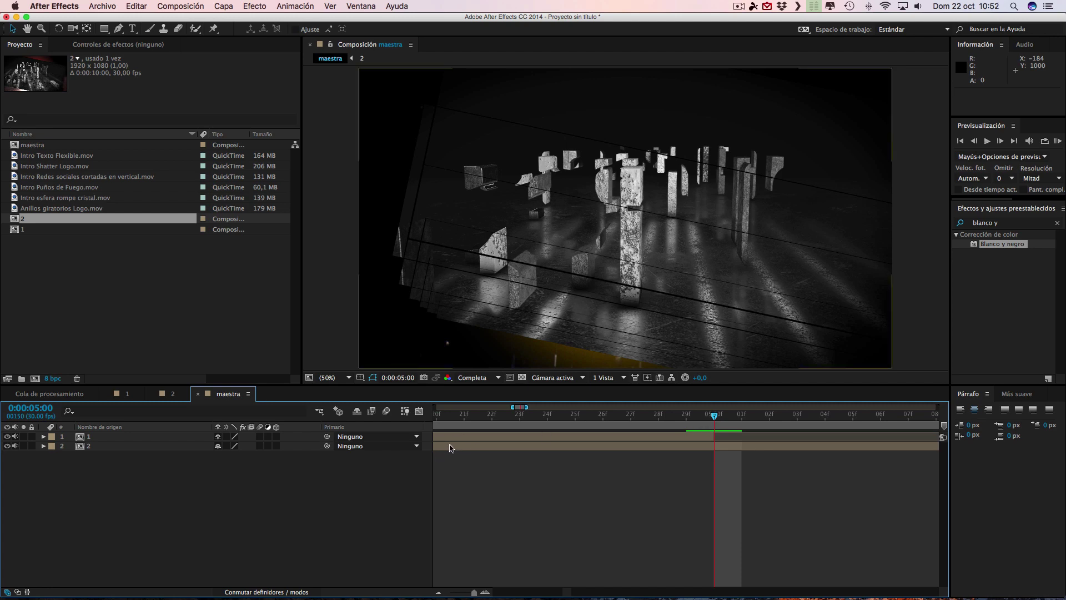
Slide comp 2's layer so it starts at 5 seconds, right after comp 1.
{"action": "left_click_drag", "start_coordinate": [451, 445], "coordinate": [833, 446]}
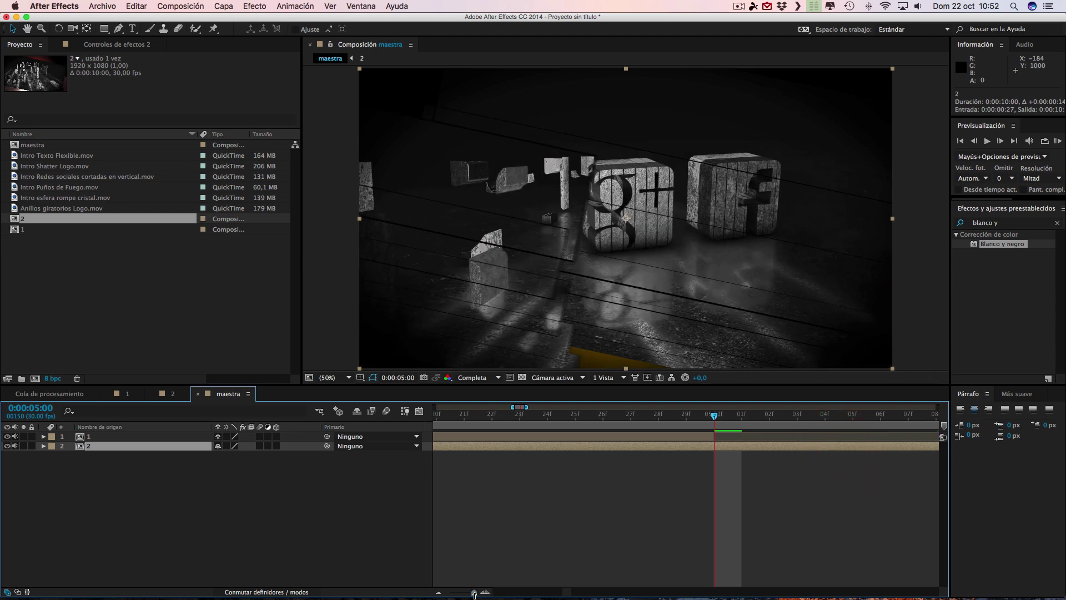
{"action": "key", "text": "semicolon"}
{"action": "left_click_drag", "start_coordinate": [487, 449], "coordinate": [624, 446]}
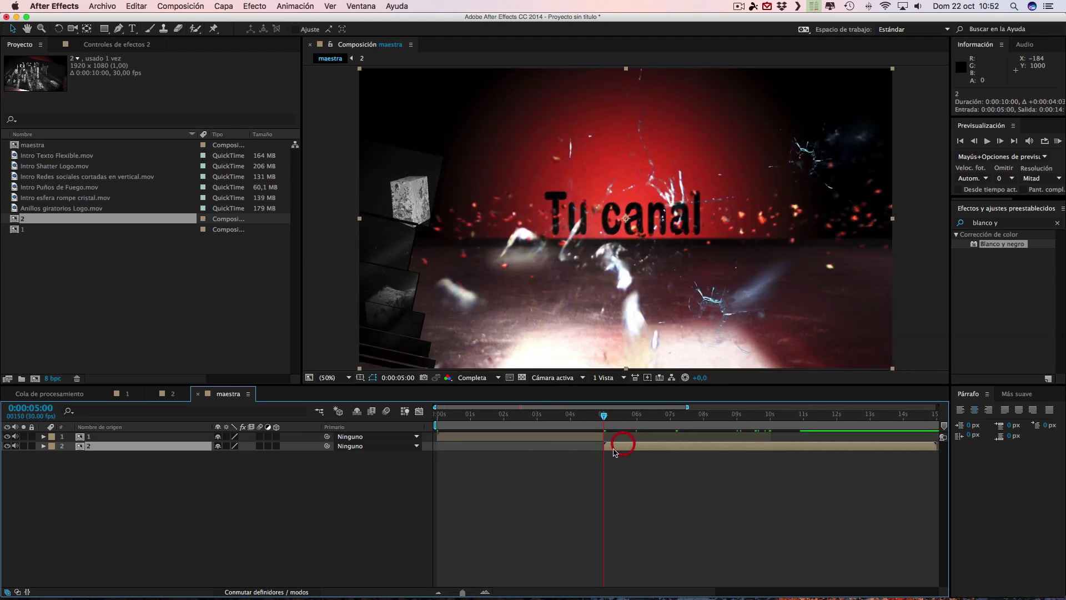
{"action": "mouse_move", "coordinate": [462, 592]}
{"action": "left_mouse_down"}
{"action": "mouse_move", "coordinate": [480, 594]}
{"action": "mouse_move", "coordinate": [453, 592]}
{"action": "left_mouse_up"}
{"action": "left_click", "coordinate": [484, 593]}
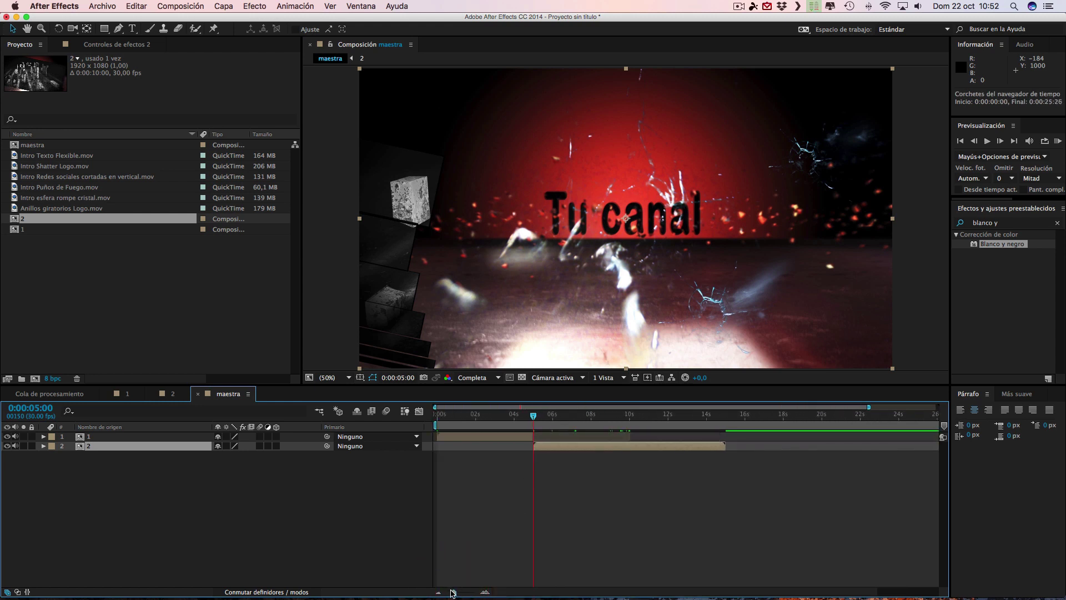
{"action": "left_click_drag", "start_coordinate": [453, 593], "coordinate": [464, 592]}
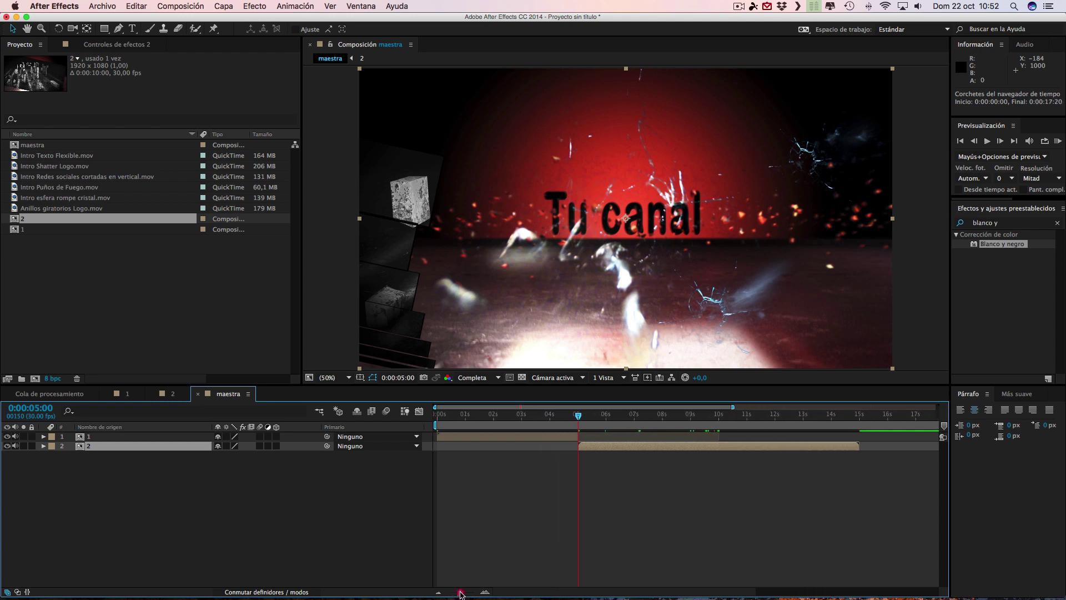
Split comp 2 at 10 seconds, delete the tail, and review the 5-second cut.
{"action": "left_click", "coordinate": [731, 422]}
{"action": "left_click_drag", "start_coordinate": [460, 593], "coordinate": [483, 592]}
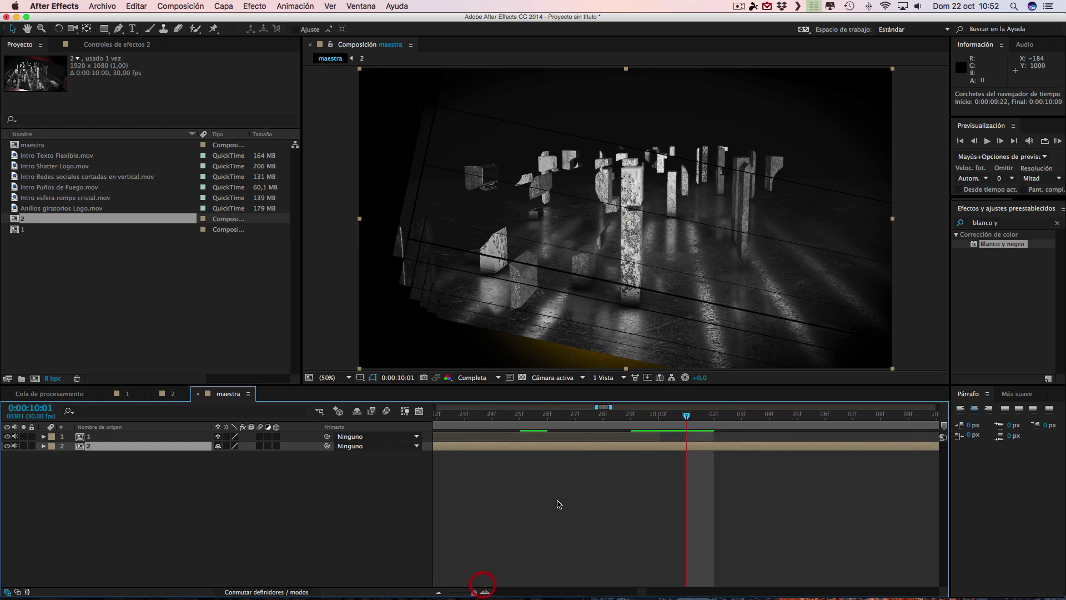
{"action": "left_click", "coordinate": [661, 420]}
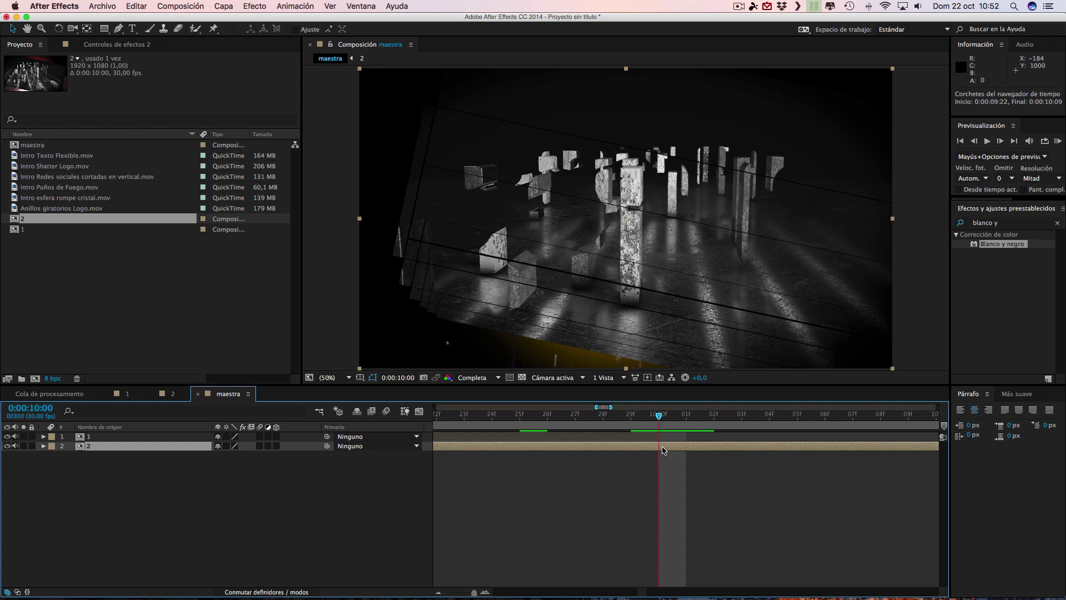
{"action": "key", "text": "super+shift+d"}
{"action": "left_click", "coordinate": [675, 448]}
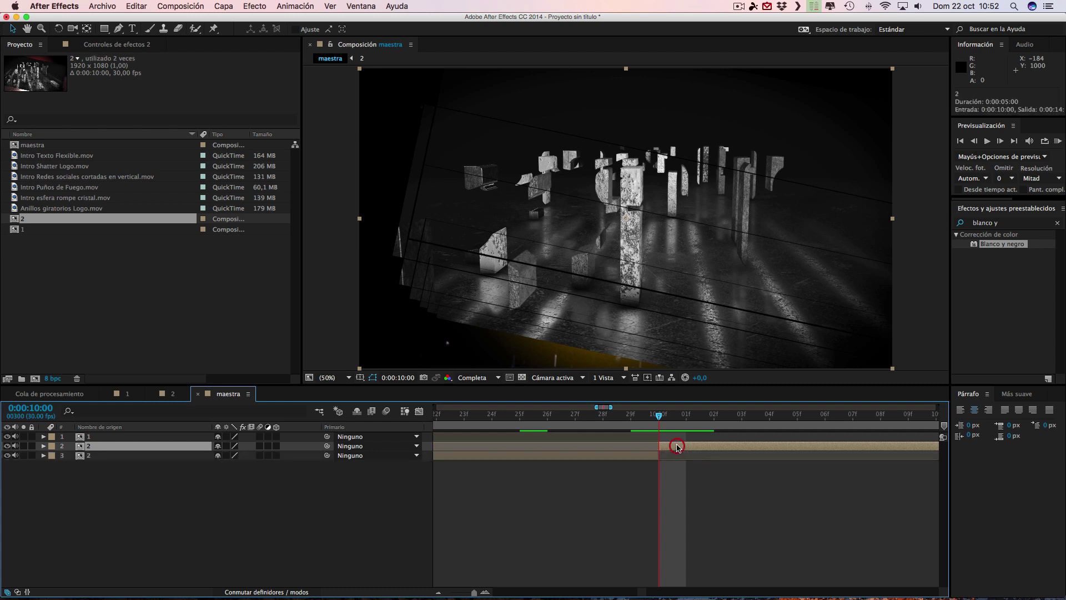
{"action": "key", "text": "Delete"}
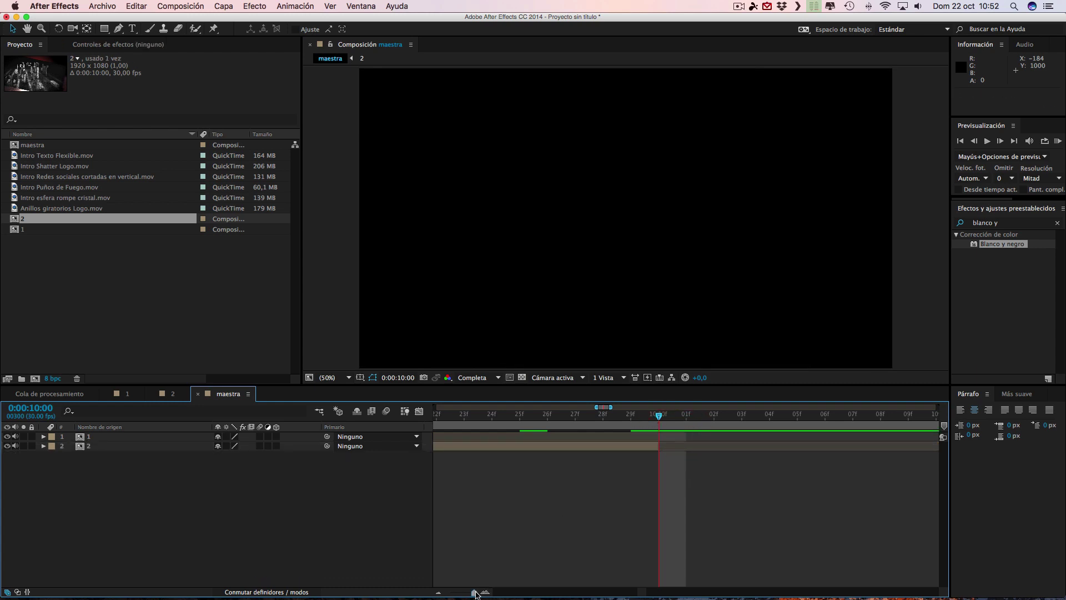
{"action": "left_click_drag", "start_coordinate": [475, 591], "coordinate": [447, 592]}
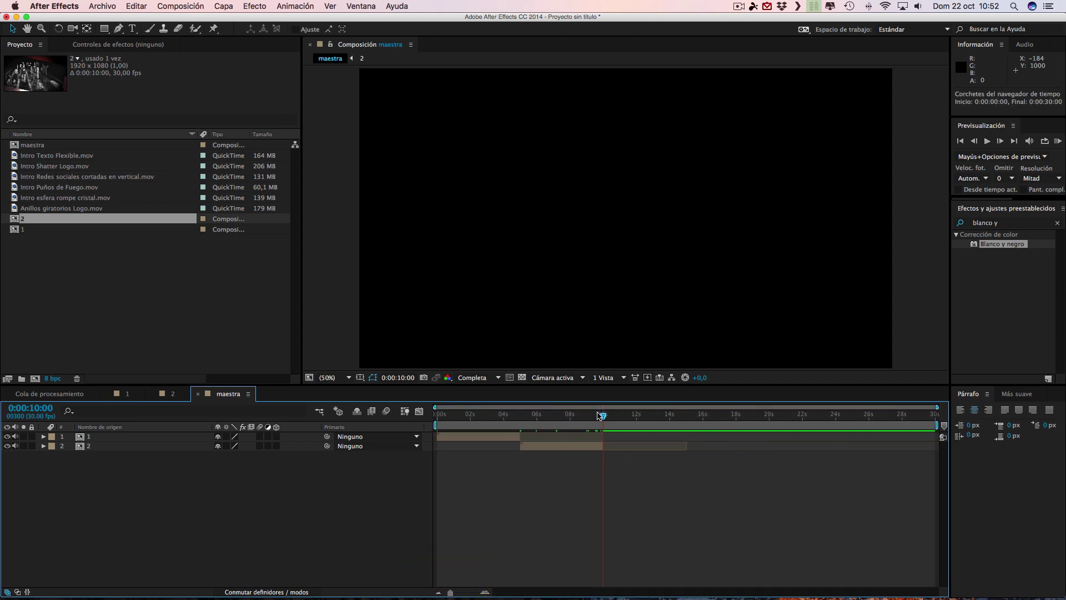
{"action": "mouse_move", "coordinate": [594, 417]}
{"action": "left_mouse_down"}
{"action": "mouse_move", "coordinate": [510, 417]}
{"action": "mouse_move", "coordinate": [564, 422]}
{"action": "mouse_move", "coordinate": [536, 420]}
{"action": "left_mouse_up"}
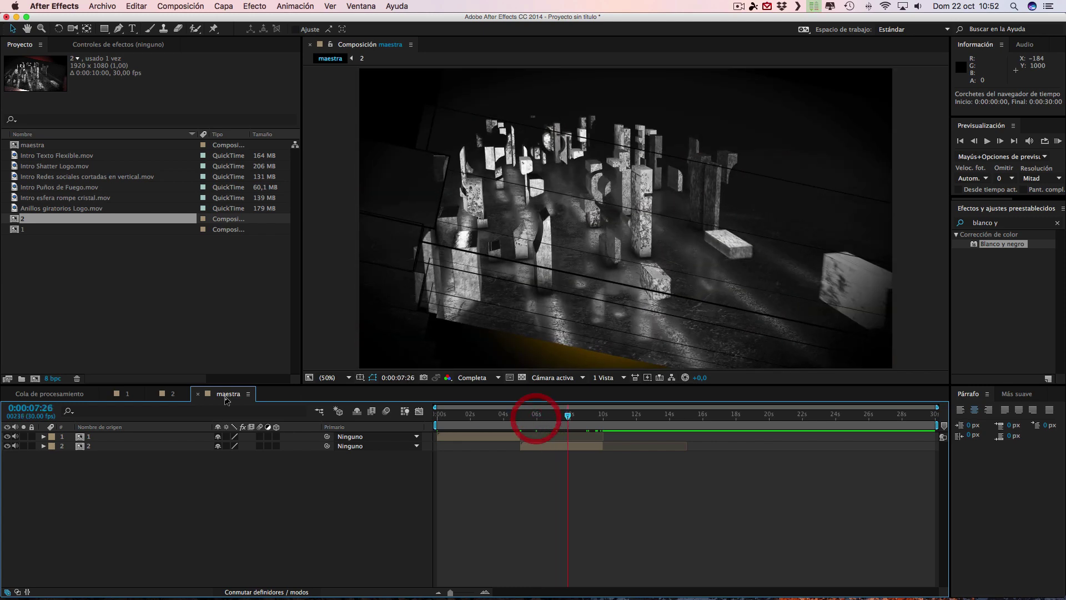
{"action": "left_click", "coordinate": [172, 394]}
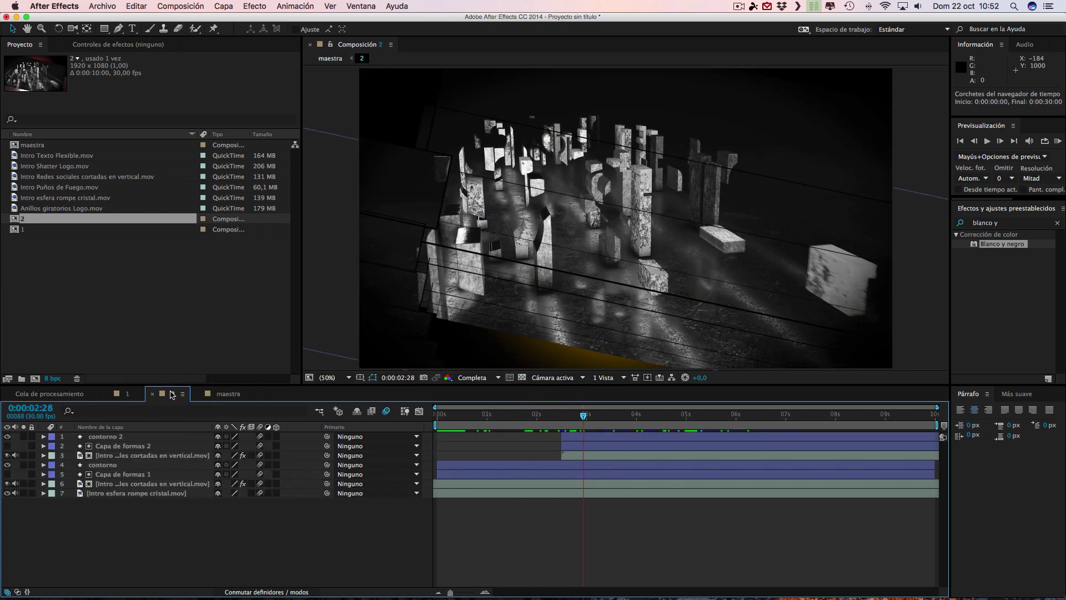
{"action": "left_click", "coordinate": [25, 220]}
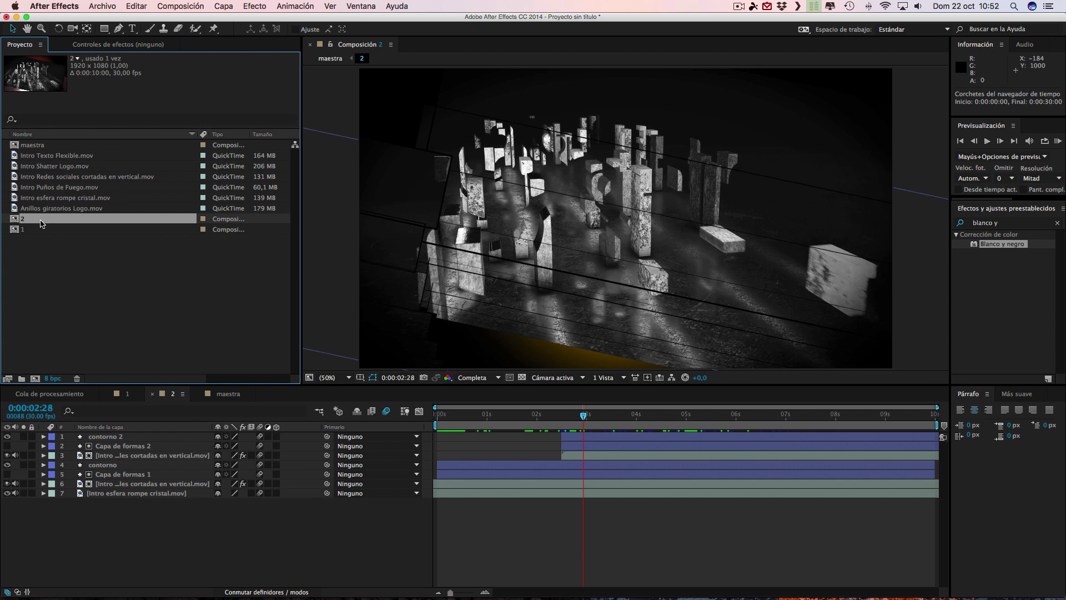
{"action": "key", "text": "super+d"}
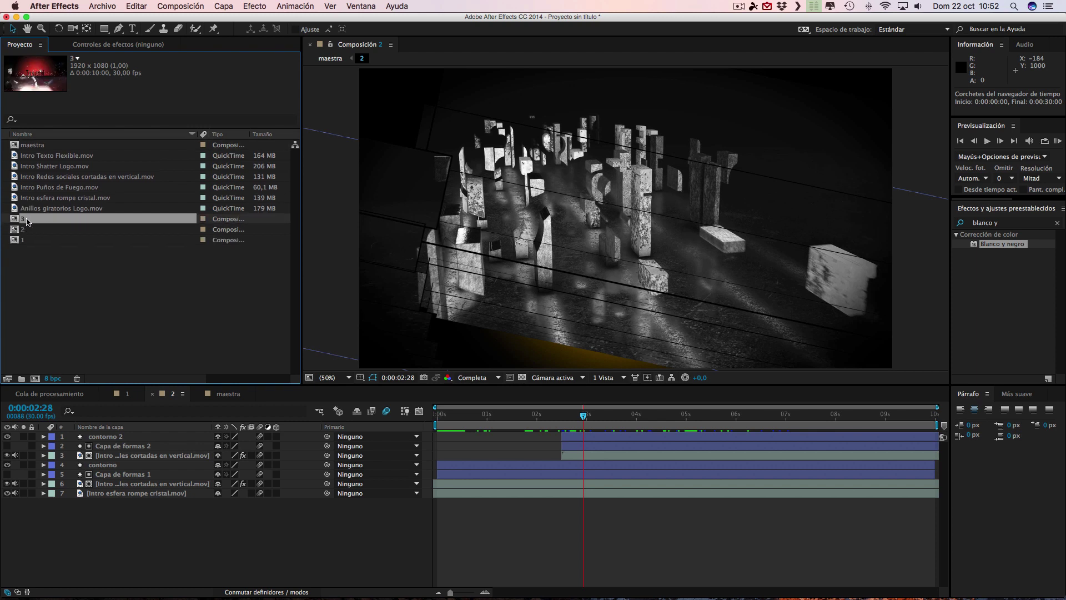
{"action": "double_click", "coordinate": [27, 221]}
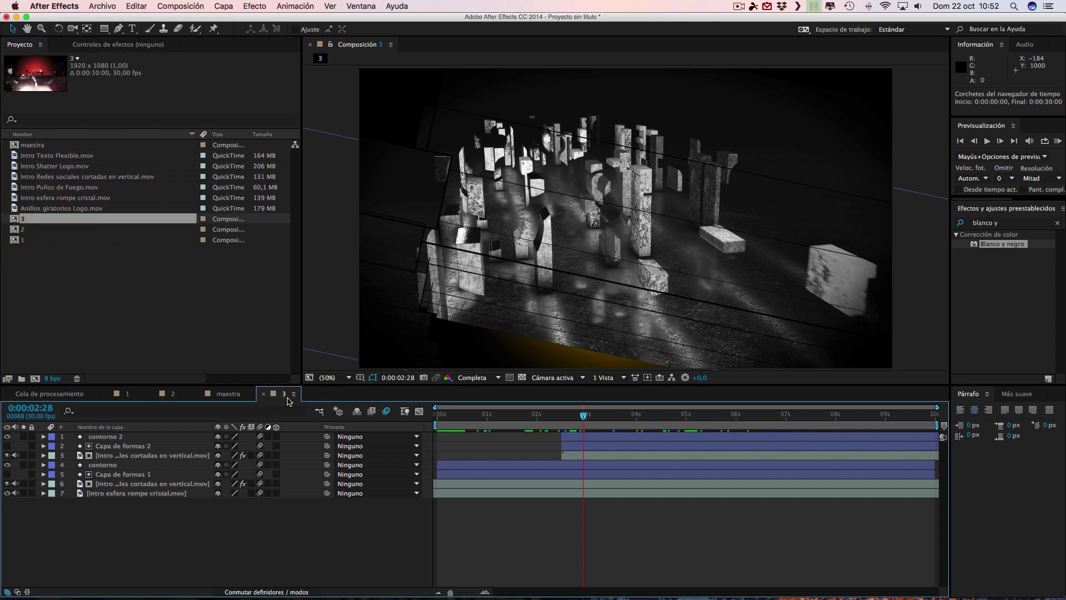
{"action": "left_click", "coordinate": [173, 394]}
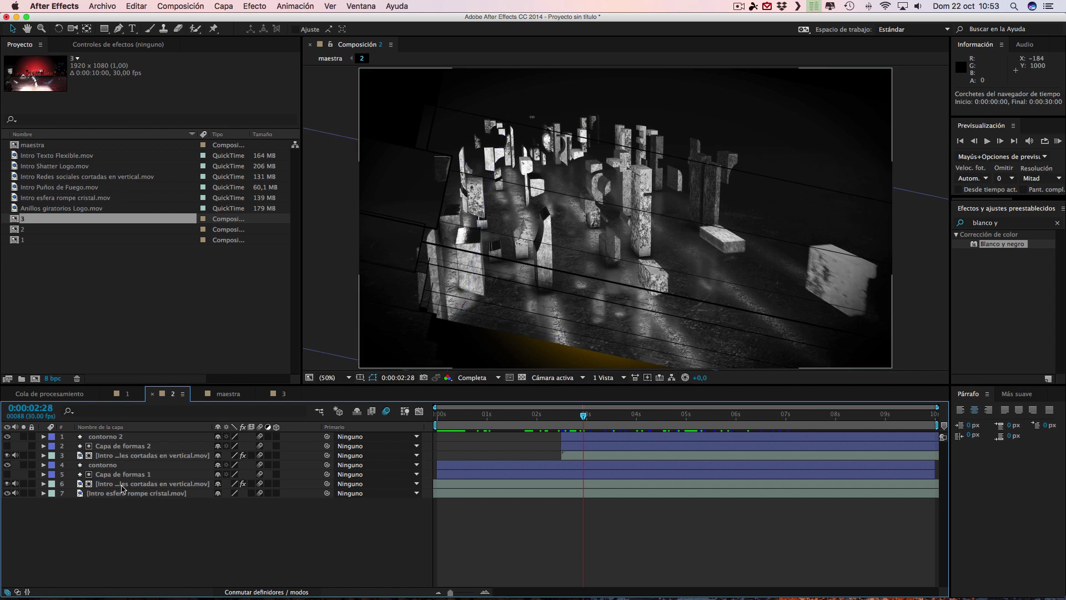
{"action": "left_click", "coordinate": [280, 395]}
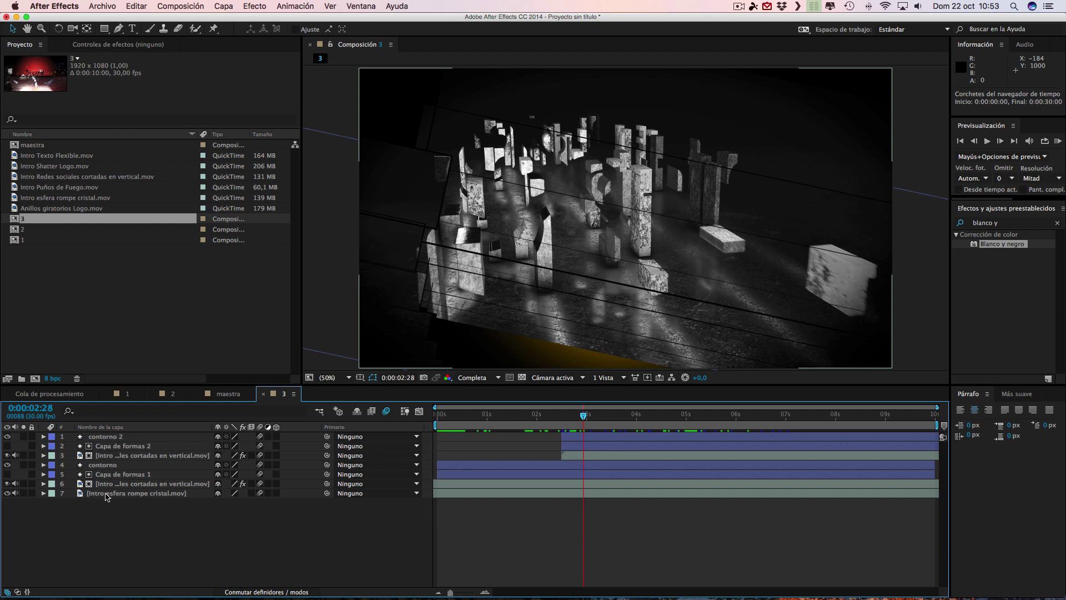
{"action": "left_click", "coordinate": [184, 397]}
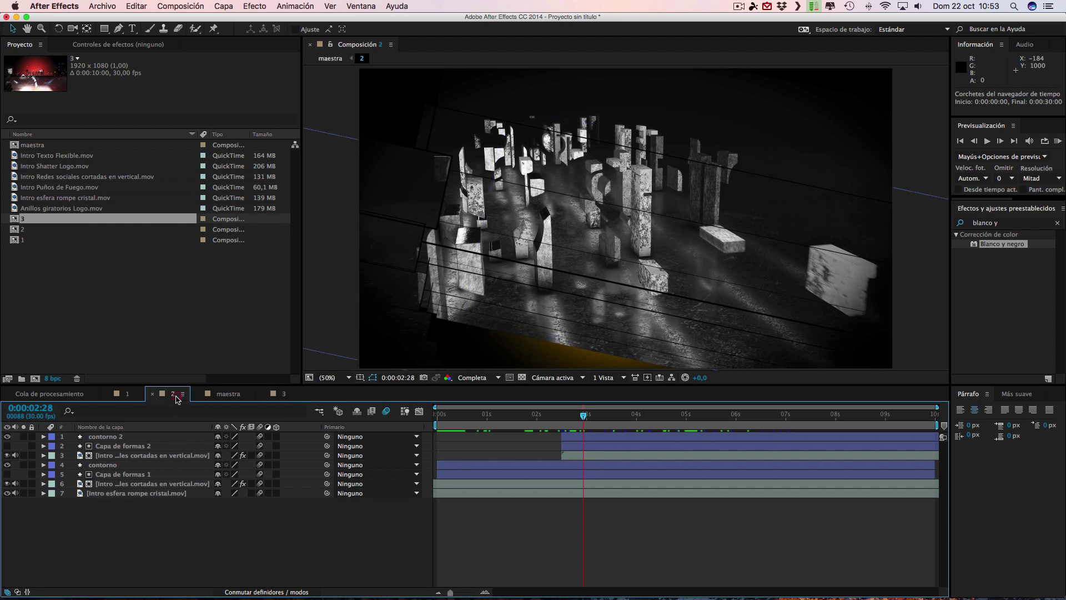
{"action": "left_click", "coordinate": [282, 395]}
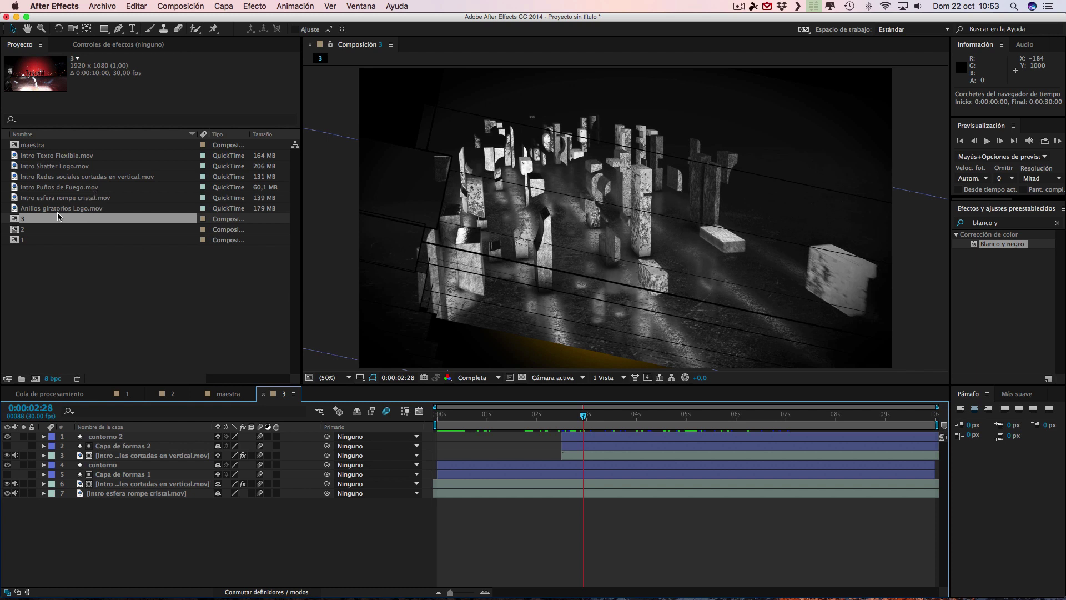
{"action": "left_click", "coordinate": [174, 394]}
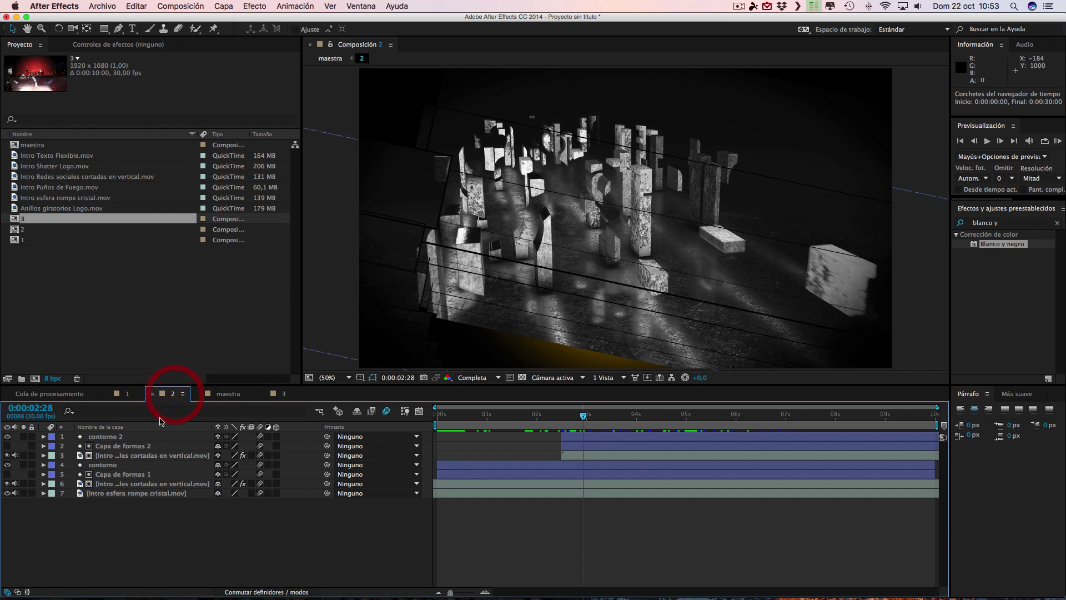
{"action": "left_click", "coordinate": [284, 395]}
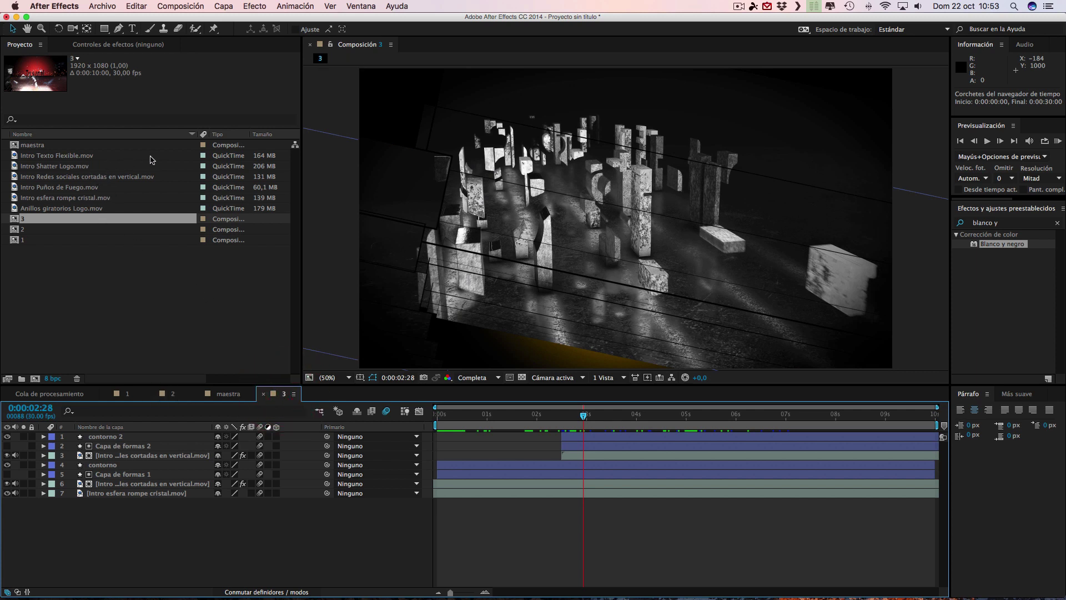
Replace layer 7's footage with Intro Redes sociales cortadas en vertical.mov.
{"action": "left_click", "coordinate": [111, 177]}
{"action": "left_click", "coordinate": [136, 493]}
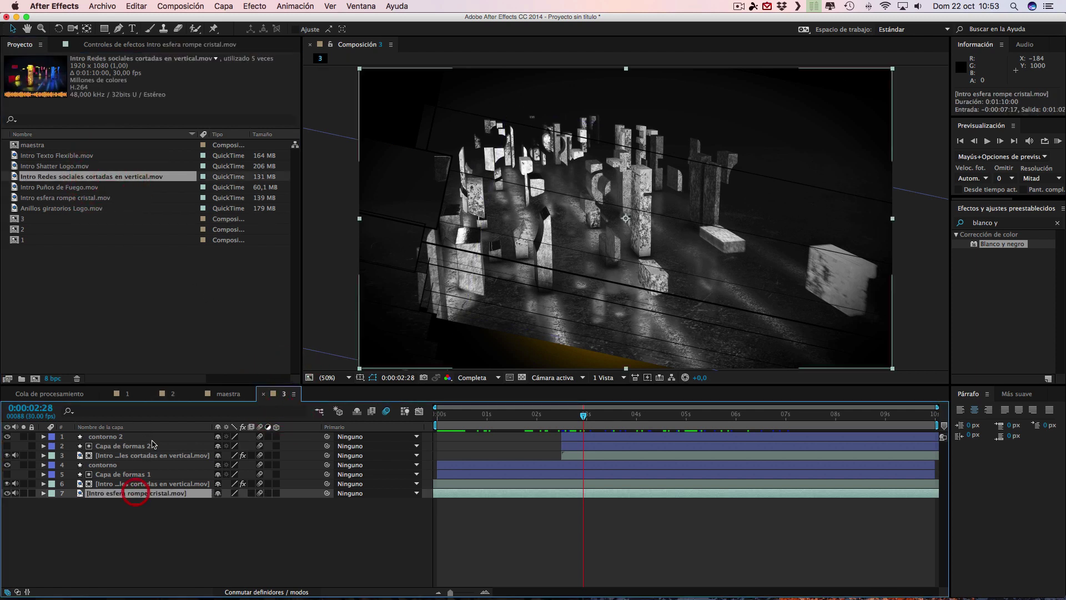
{"action": "left_click_drag", "start_coordinate": [89, 178], "coordinate": [132, 495]}
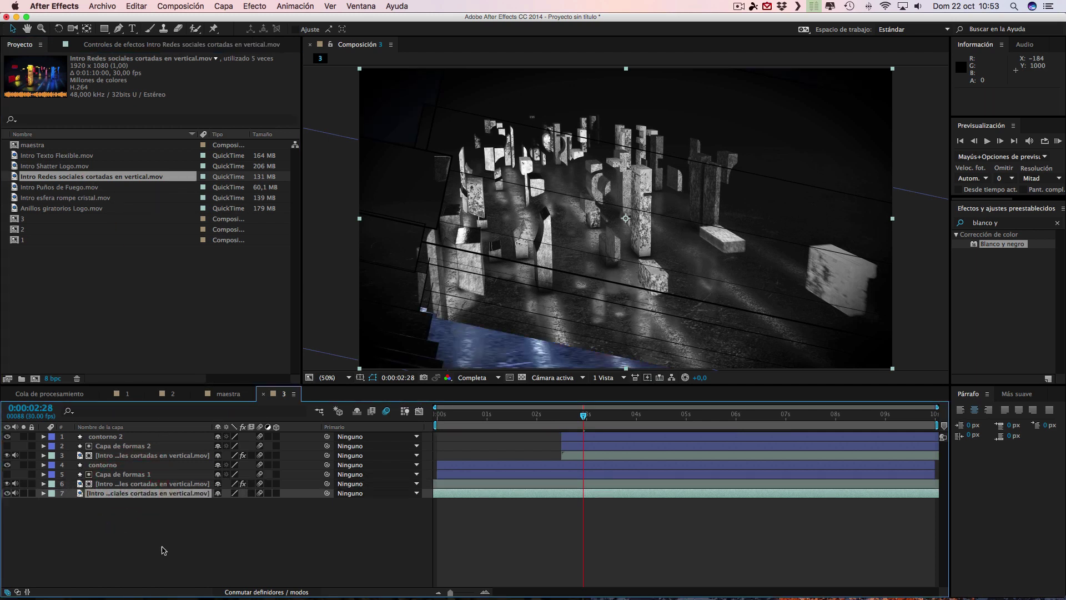
Replace the footage of layers 6 and 3 with Intro Shatter Logo.mov and preview composition 3.
{"action": "left_click", "coordinate": [145, 547]}
{"action": "left_click", "coordinate": [130, 485]}
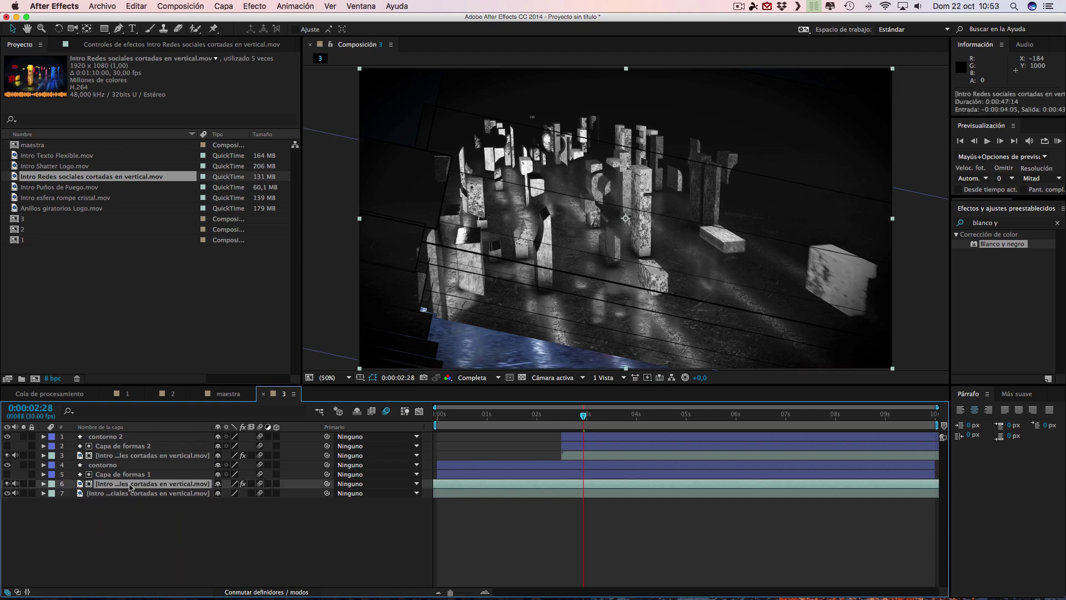
{"action": "left_click", "coordinate": [132, 455]}
{"action": "left_click", "coordinate": [131, 484]}
{"action": "left_click", "coordinate": [51, 167]}
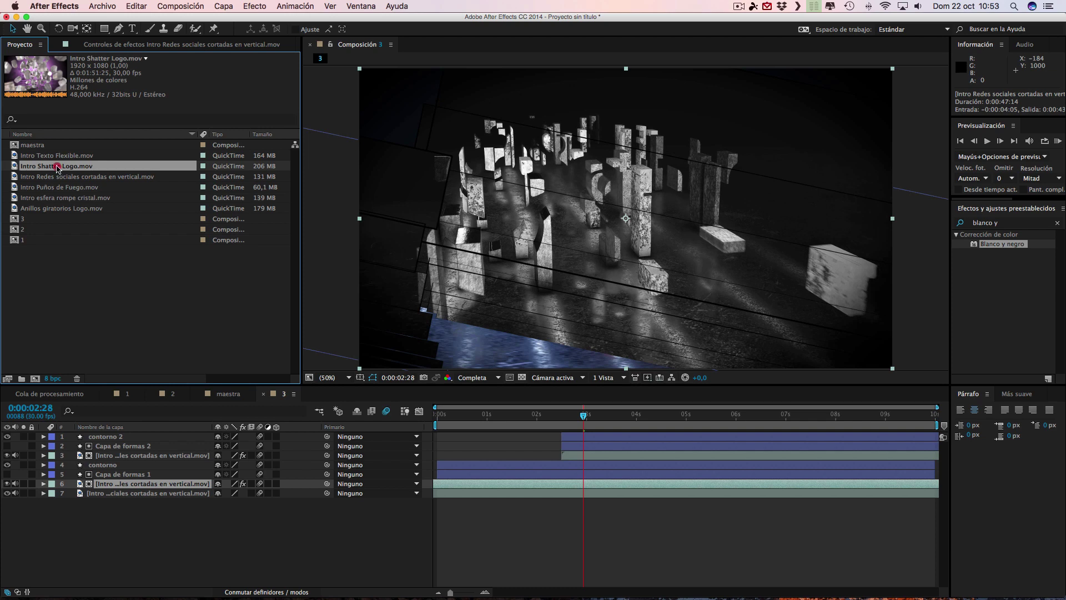
{"action": "left_click_drag", "start_coordinate": [58, 168], "coordinate": [149, 487]}
{"action": "left_click", "coordinate": [135, 456]}
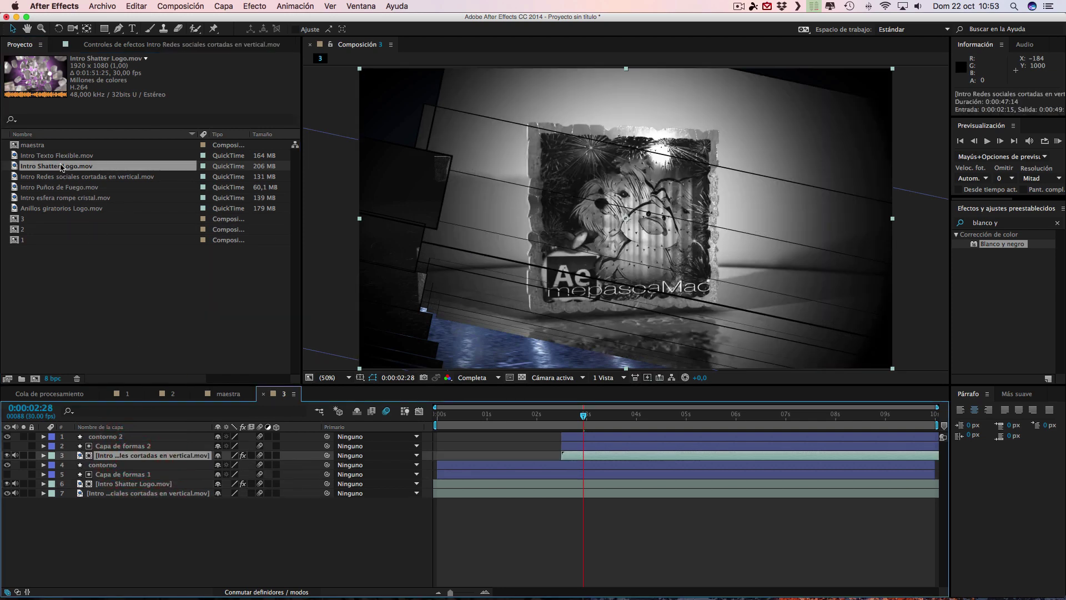
{"action": "left_click_drag", "start_coordinate": [61, 168], "coordinate": [155, 455]}
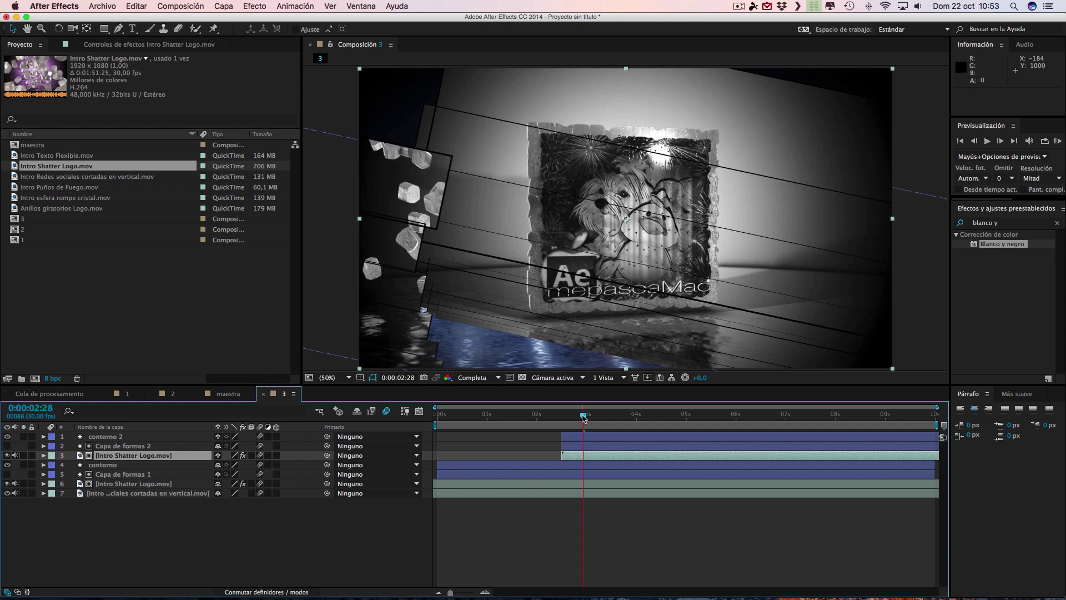
{"action": "mouse_move", "coordinate": [545, 419]}
{"action": "left_mouse_down"}
{"action": "mouse_move", "coordinate": [456, 425]}
{"action": "mouse_move", "coordinate": [679, 426]}
{"action": "mouse_move", "coordinate": [605, 417]}
{"action": "left_mouse_up"}
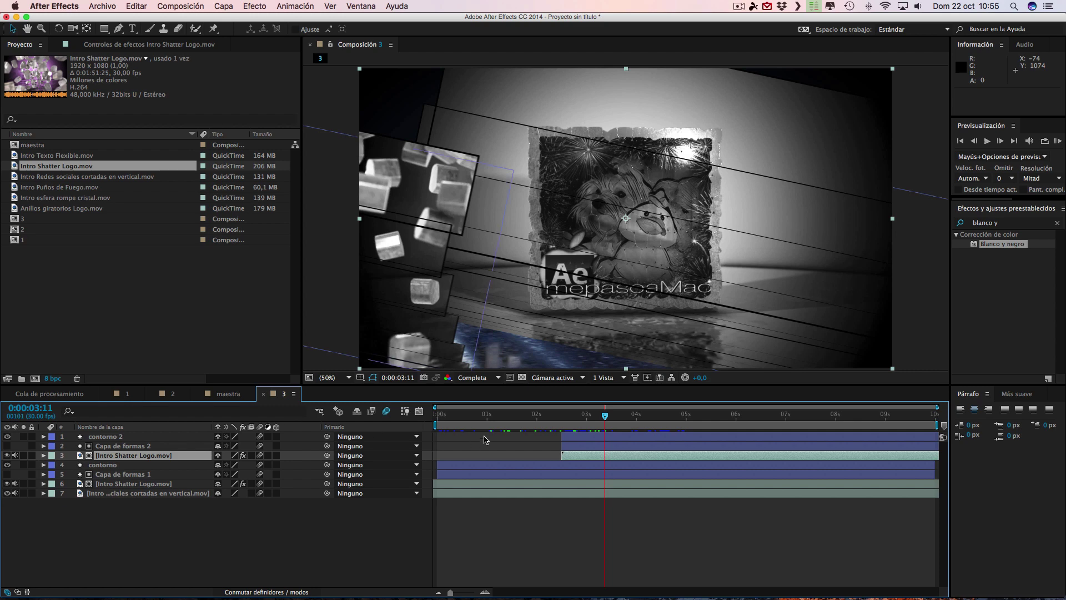
Add composition 3 to maestra and snap it to start at 10 seconds, after comp 2.
{"action": "left_click", "coordinate": [232, 395]}
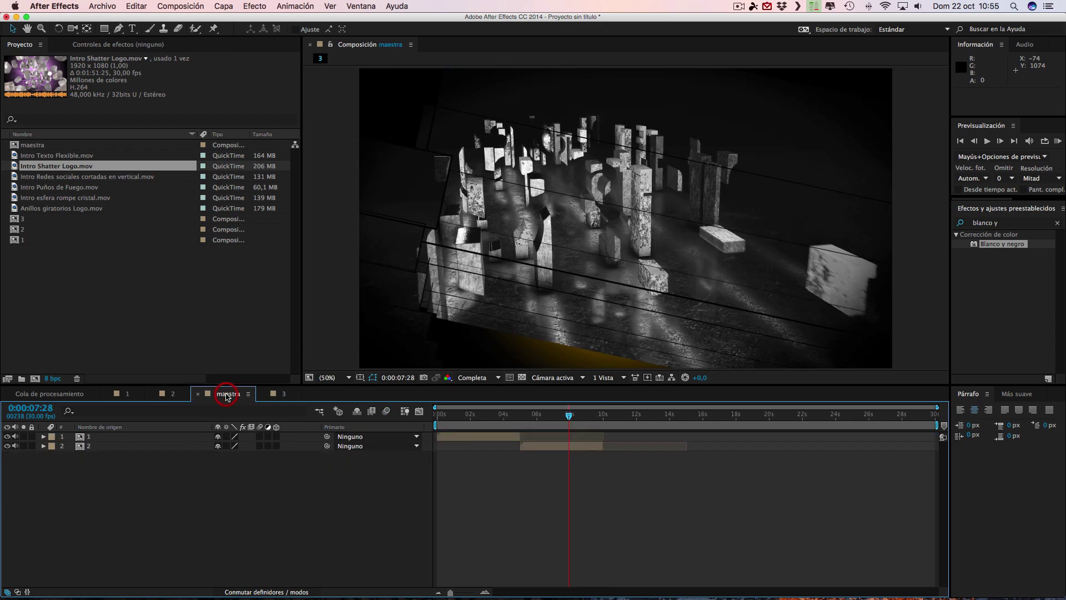
{"action": "left_click_drag", "start_coordinate": [25, 219], "coordinate": [132, 497]}
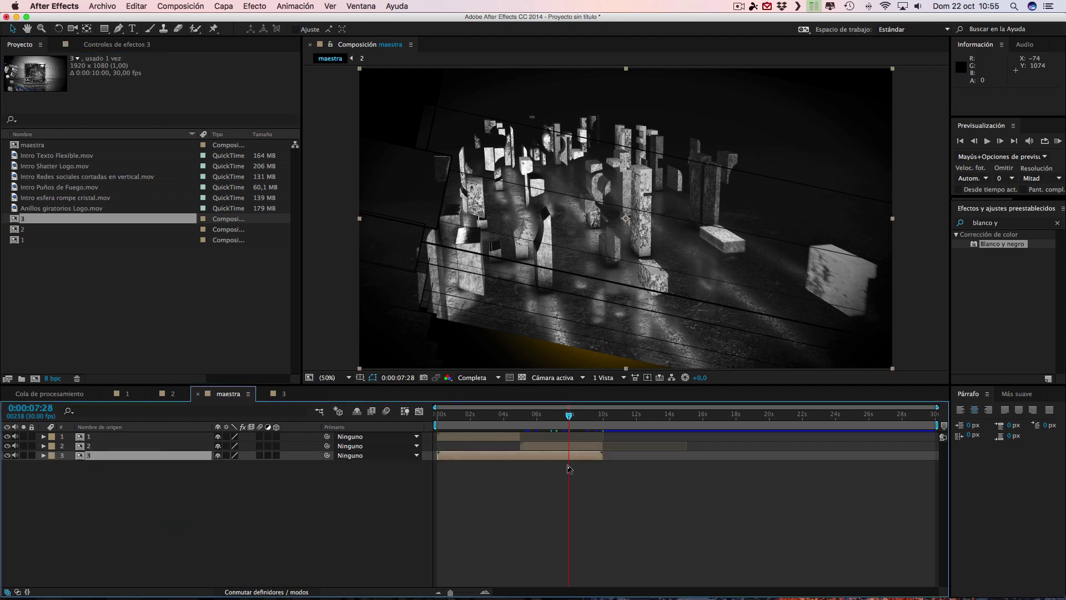
{"action": "left_click_drag", "start_coordinate": [467, 456], "coordinate": [631, 457]}
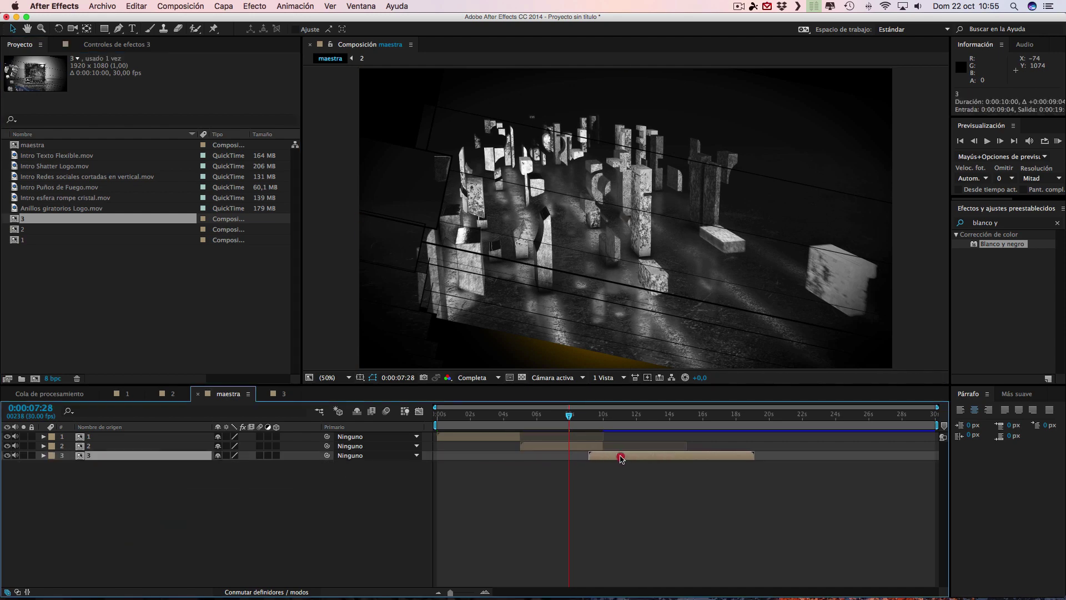
{"action": "left_click_drag", "start_coordinate": [569, 415], "coordinate": [604, 421]}
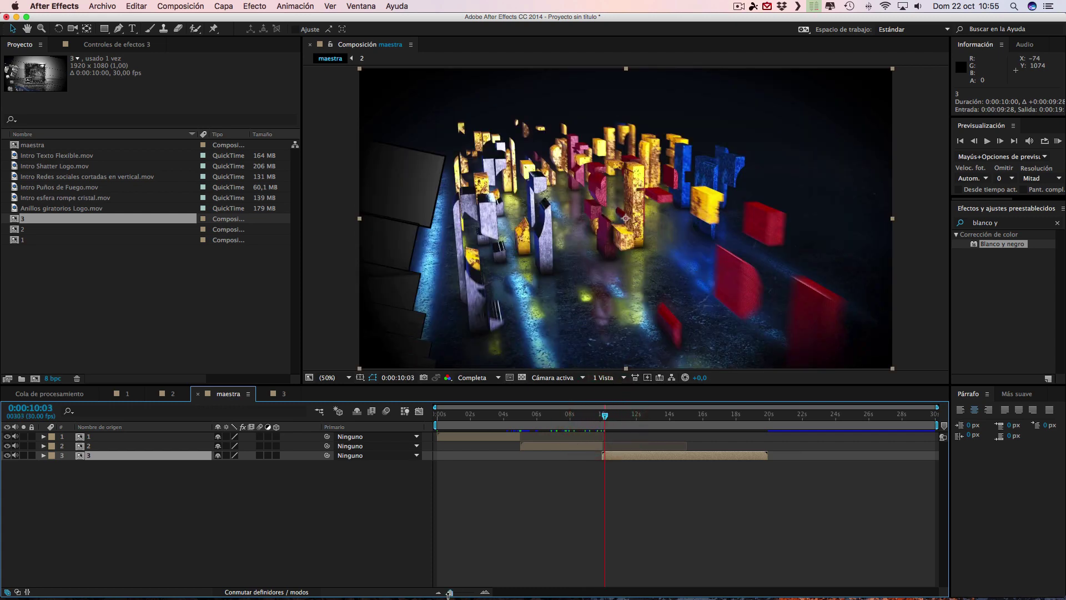
{"action": "left_click_drag", "start_coordinate": [450, 592], "coordinate": [474, 592]}
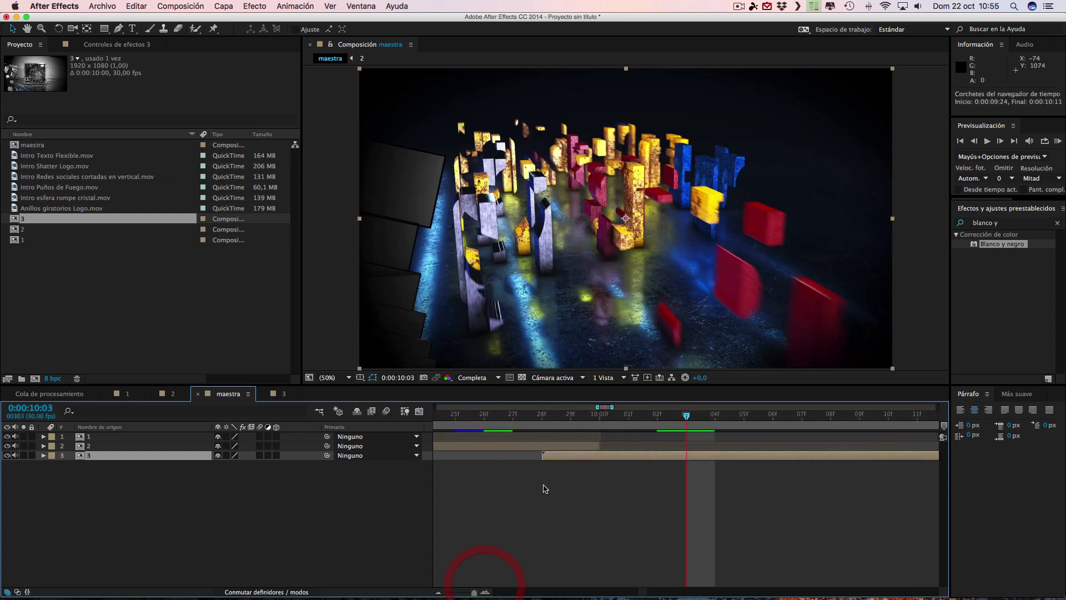
{"action": "left_click_drag", "start_coordinate": [557, 458], "coordinate": [615, 456]}
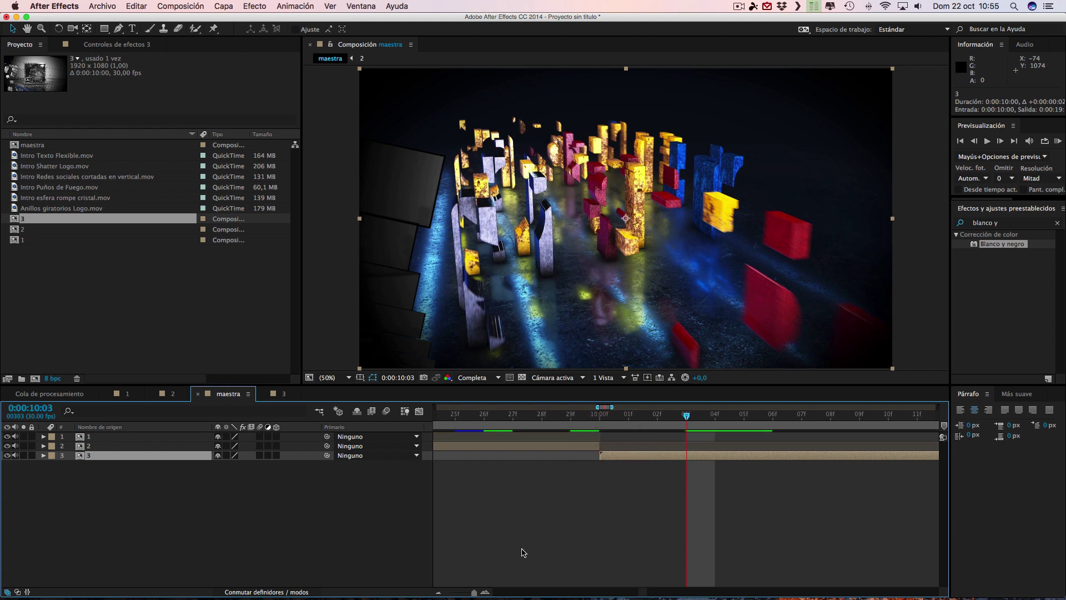
{"action": "left_click_drag", "start_coordinate": [476, 593], "coordinate": [453, 593]}
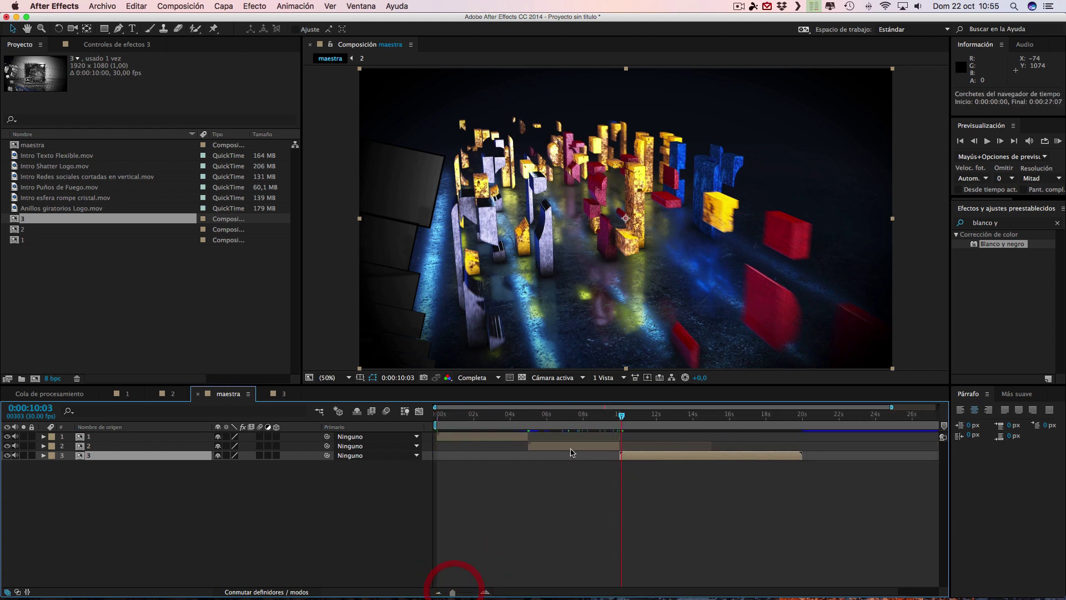
Split comp 3's layer at 15:00 and delete the part after it.
{"action": "left_click", "coordinate": [713, 417]}
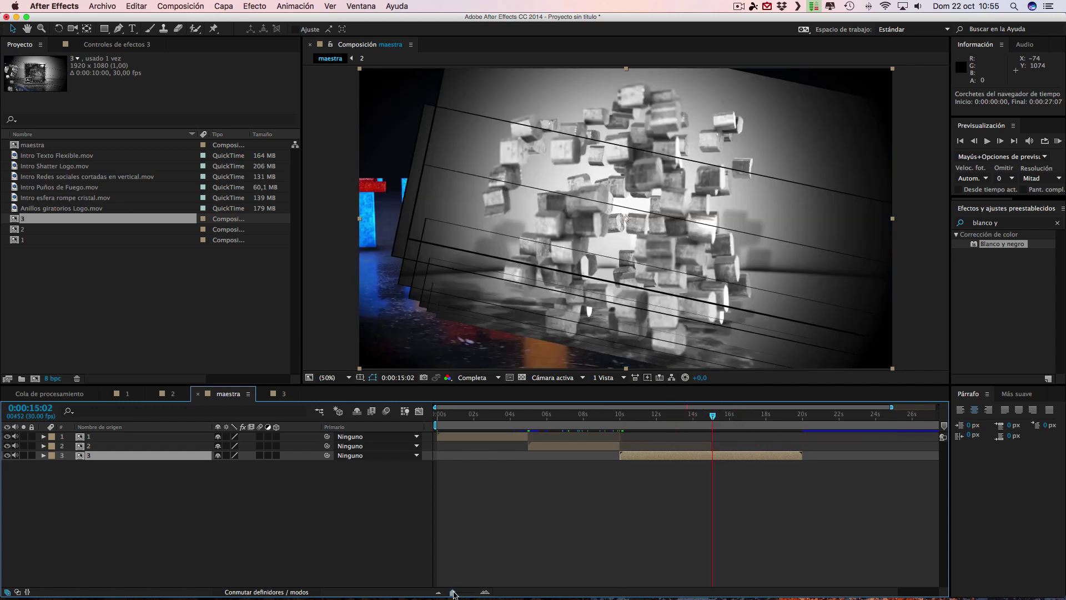
{"action": "left_click_drag", "start_coordinate": [453, 594], "coordinate": [473, 593]}
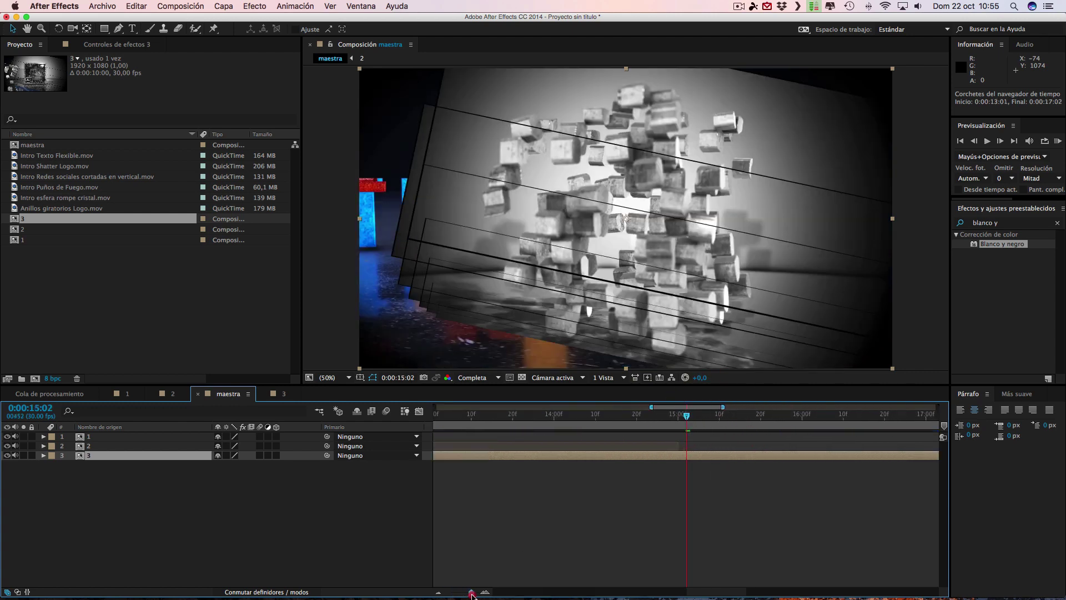
{"action": "left_click", "coordinate": [628, 416]}
{"action": "left_click", "coordinate": [627, 455]}
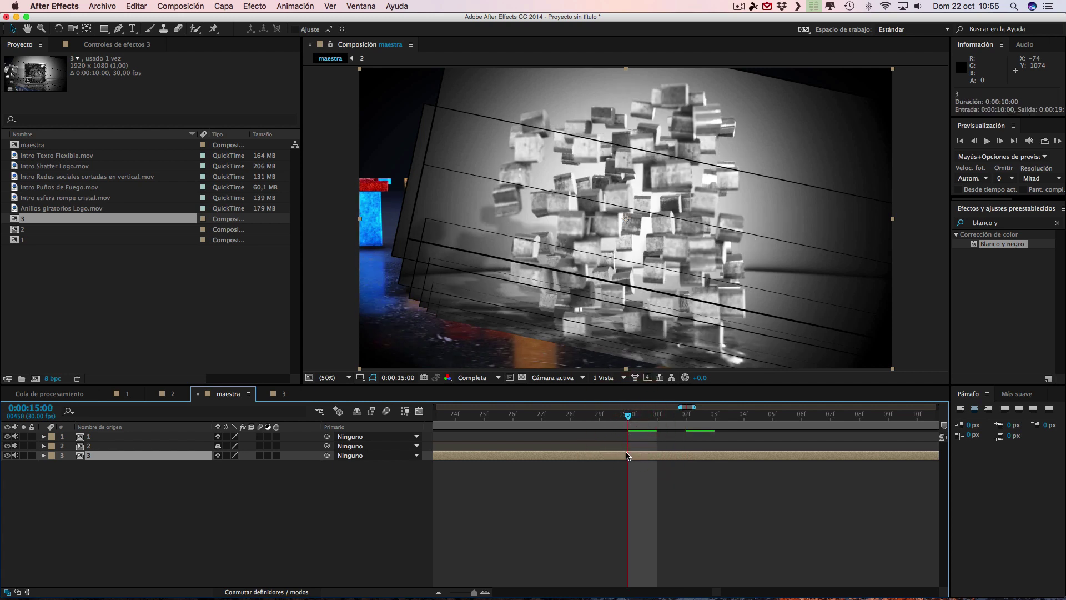
{"action": "key", "text": "ctrl+shift+d"}
{"action": "left_click", "coordinate": [646, 457]}
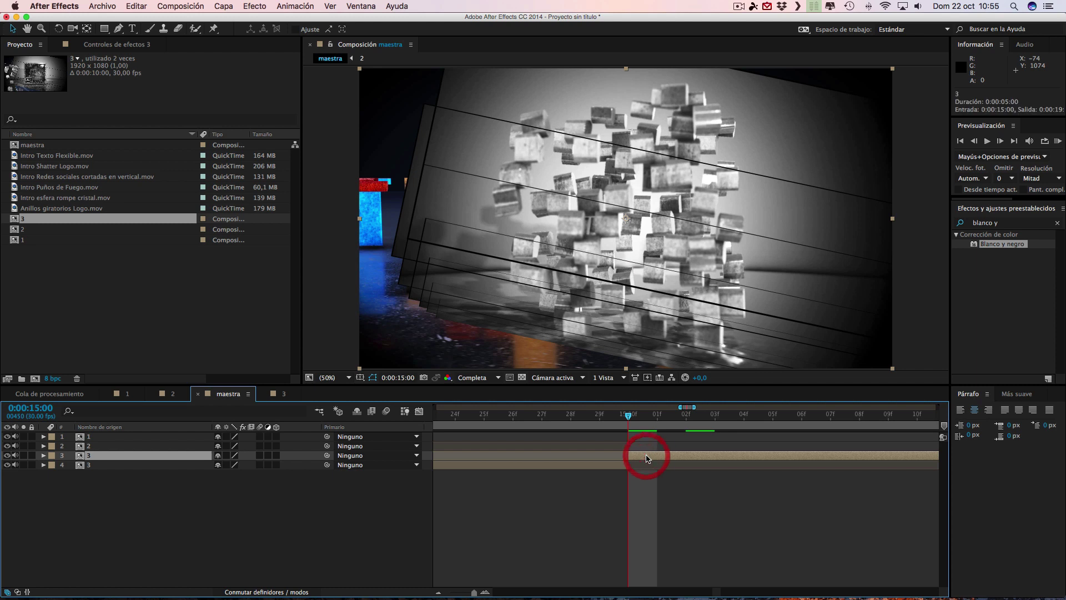
{"action": "key", "text": "Delete"}
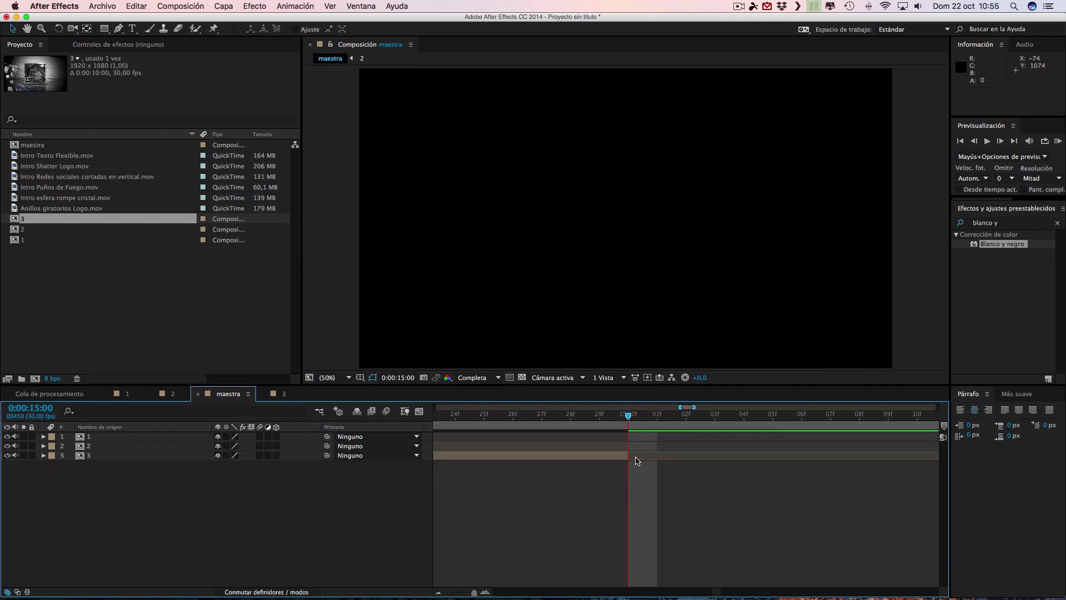
{"action": "left_click_drag", "start_coordinate": [474, 592], "coordinate": [450, 592]}
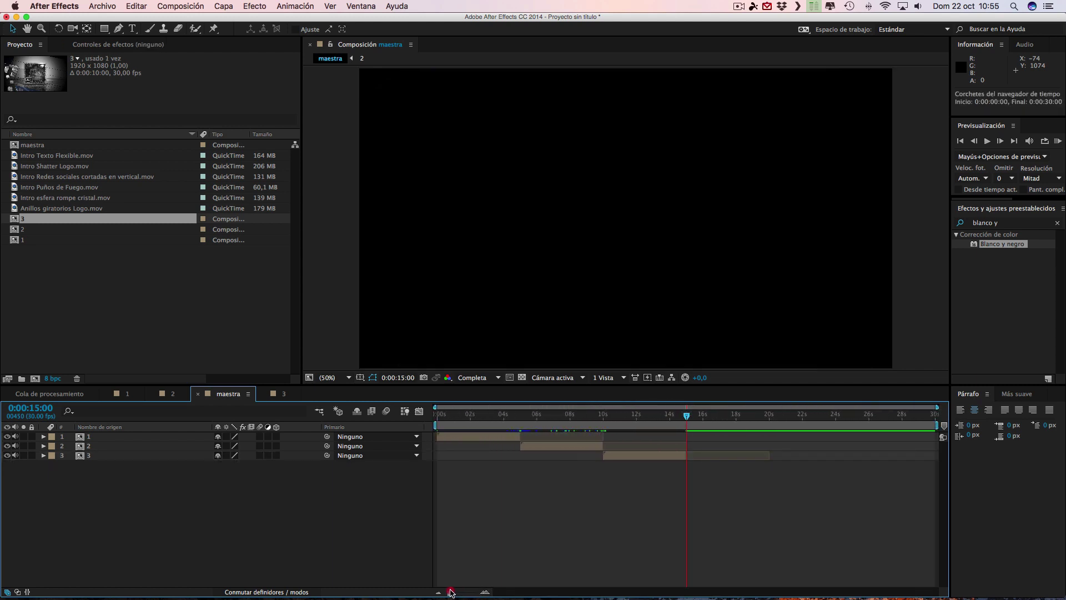
{"action": "left_click", "coordinate": [513, 555]}
{"action": "left_click_drag", "start_coordinate": [688, 418], "coordinate": [573, 417]}
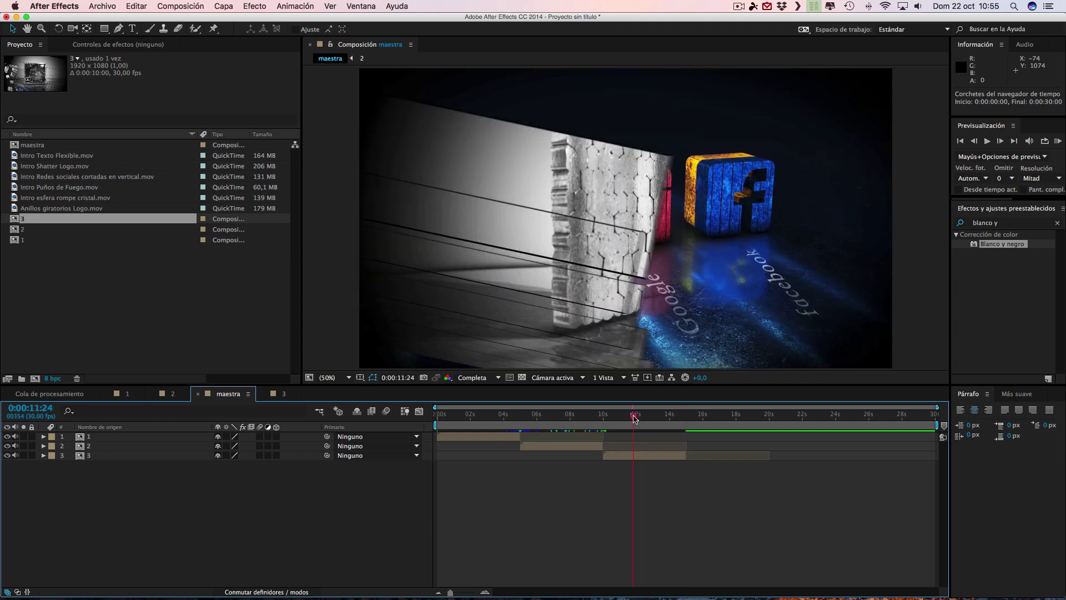
{"action": "left_click", "coordinate": [593, 416]}
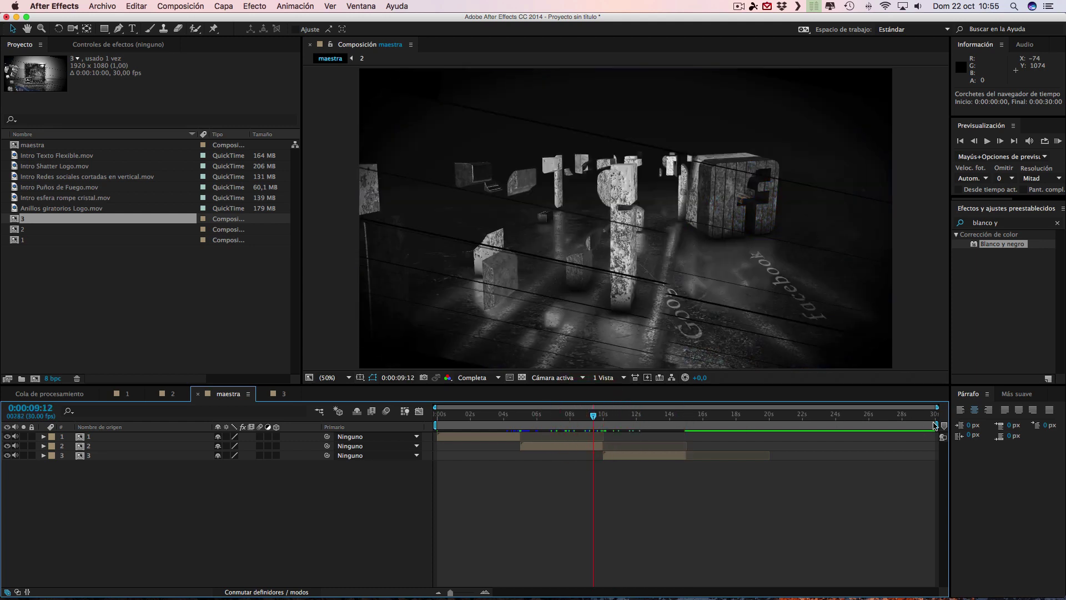
{"action": "left_click_drag", "start_coordinate": [939, 425], "coordinate": [689, 416]}
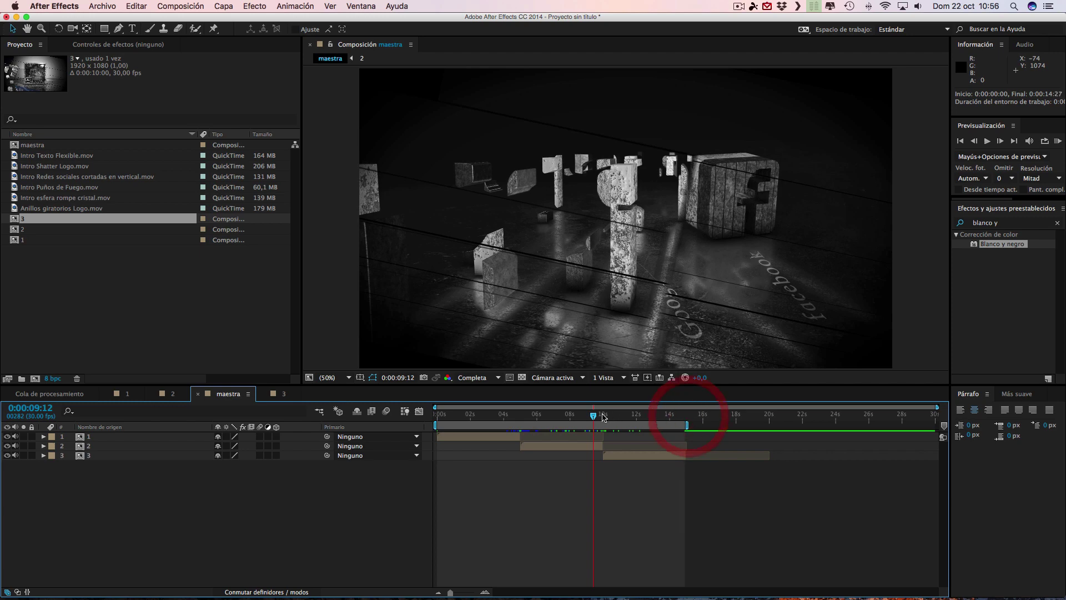
{"action": "mouse_move", "coordinate": [593, 416]}
{"action": "left_mouse_down"}
{"action": "mouse_move", "coordinate": [440, 418]}
{"action": "mouse_move", "coordinate": [520, 425]}
{"action": "left_mouse_up"}
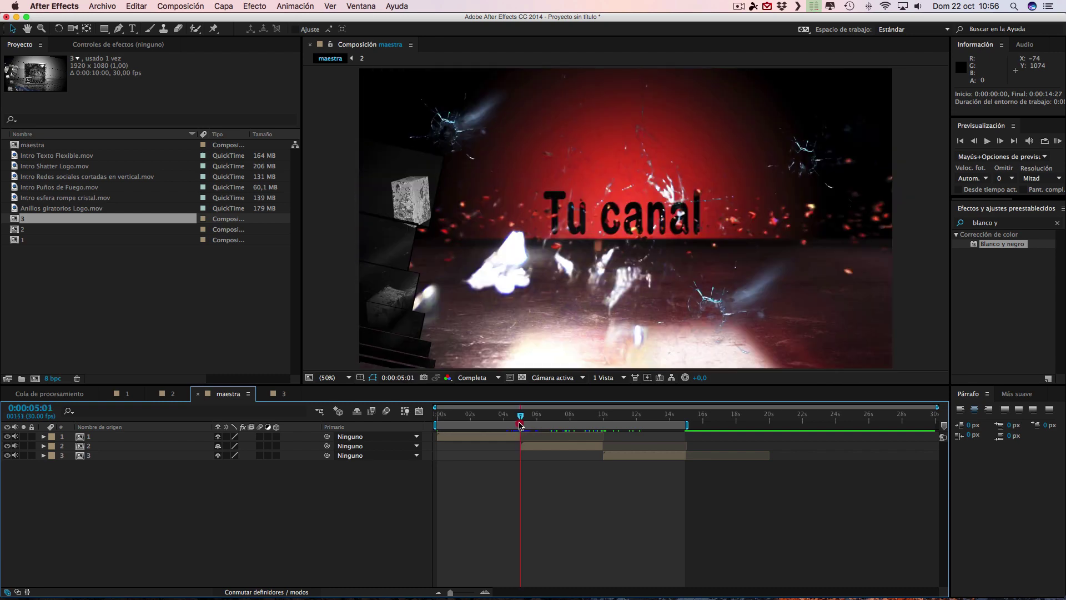
{"action": "mouse_move", "coordinate": [520, 426]}
{"action": "left_mouse_down"}
{"action": "mouse_move", "coordinate": [408, 421]}
{"action": "mouse_move", "coordinate": [517, 424]}
{"action": "left_mouse_up"}
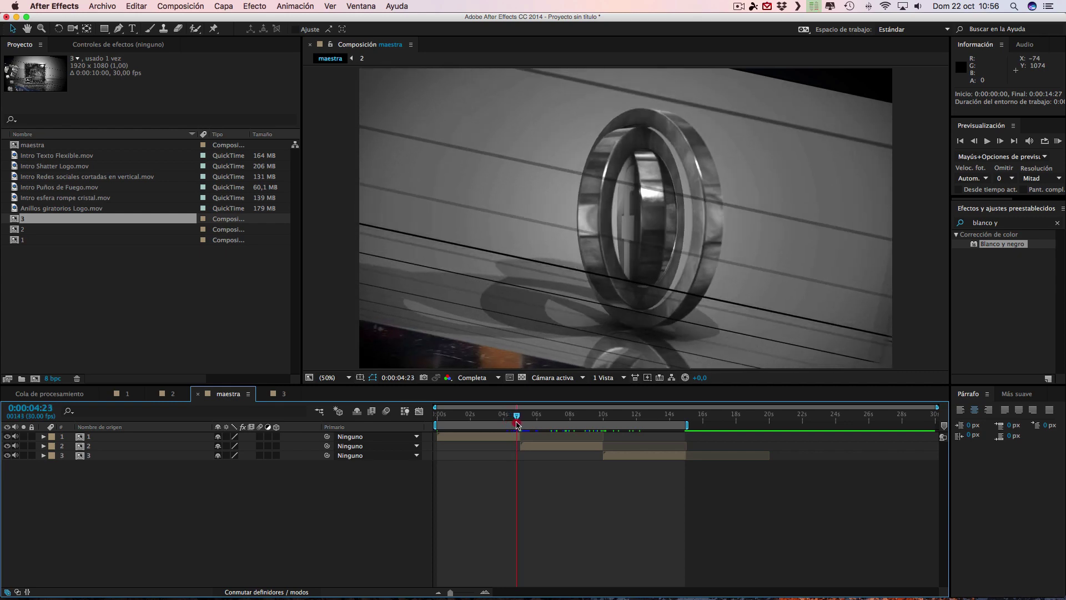
{"action": "mouse_move", "coordinate": [517, 425]}
{"action": "left_mouse_down"}
{"action": "mouse_move", "coordinate": [479, 423]}
{"action": "mouse_move", "coordinate": [522, 424]}
{"action": "left_mouse_up"}
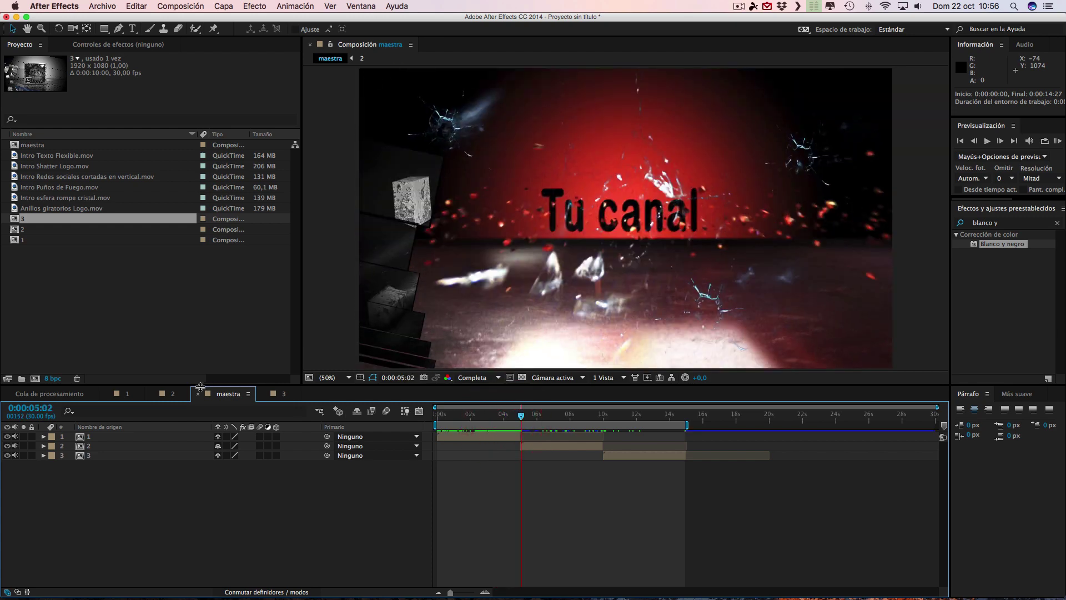
Scrub through composition 1's Facebook ring animation, then select composition 2's bottom layer.
{"action": "left_click", "coordinate": [128, 393]}
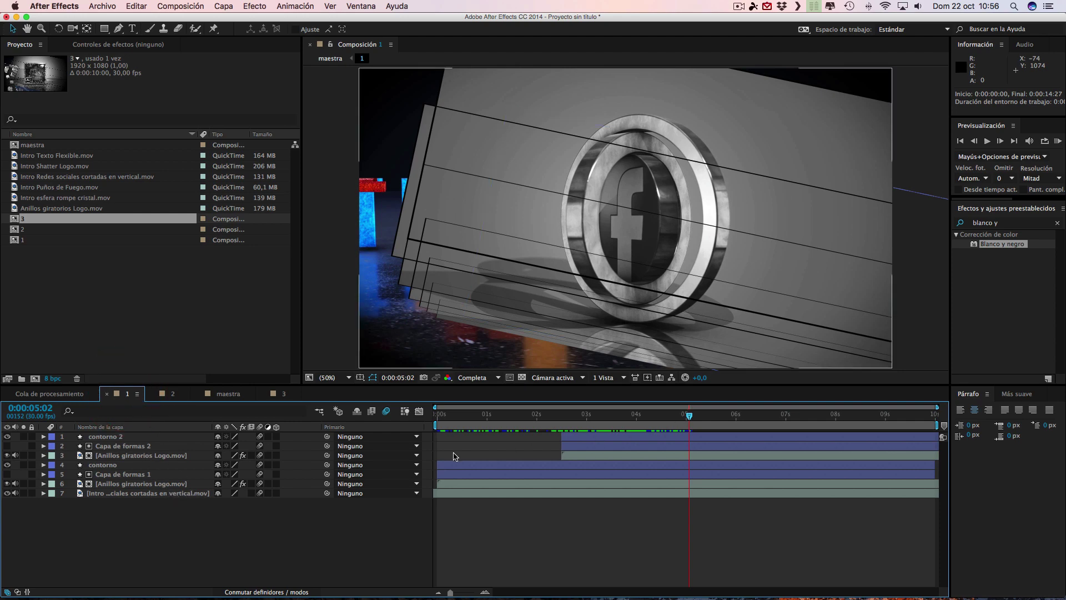
{"action": "left_click_drag", "start_coordinate": [689, 416], "coordinate": [481, 422]}
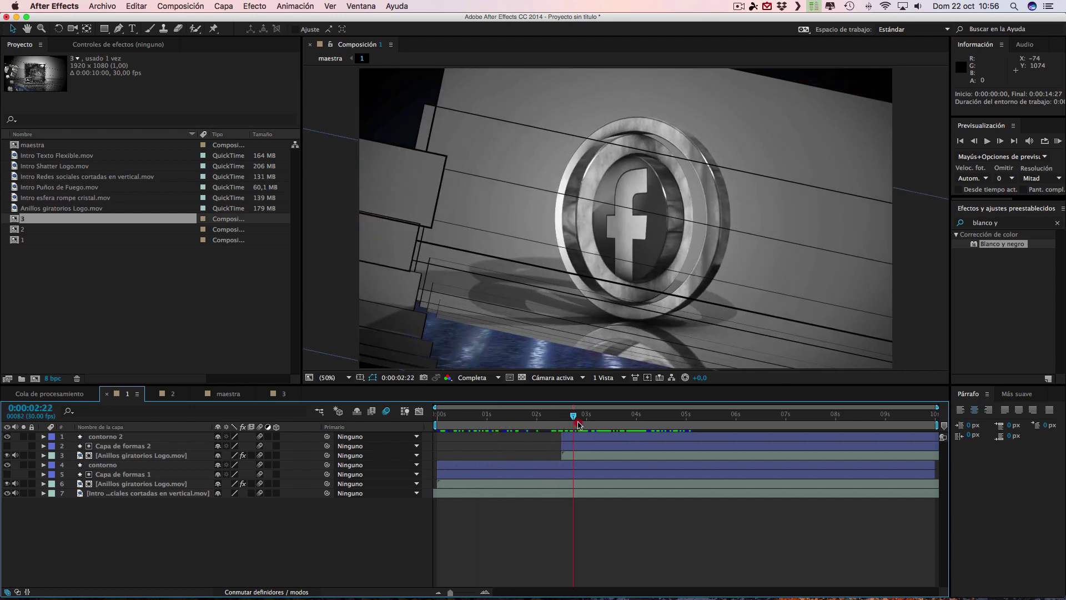
{"action": "left_click_drag", "start_coordinate": [482, 422], "coordinate": [654, 424]}
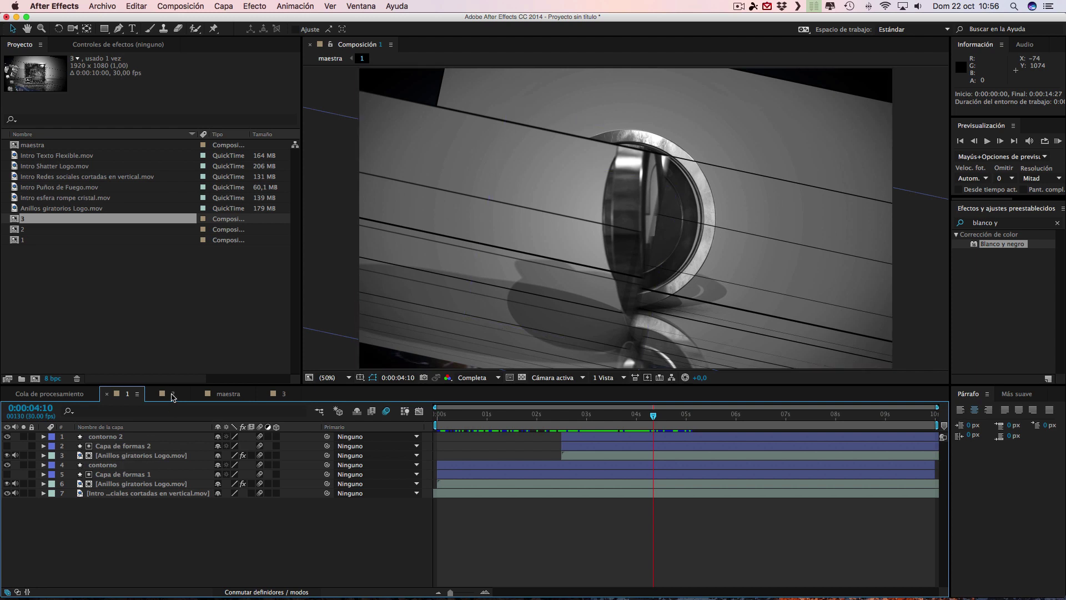
{"action": "left_click", "coordinate": [172, 396]}
{"action": "left_click", "coordinate": [124, 494]}
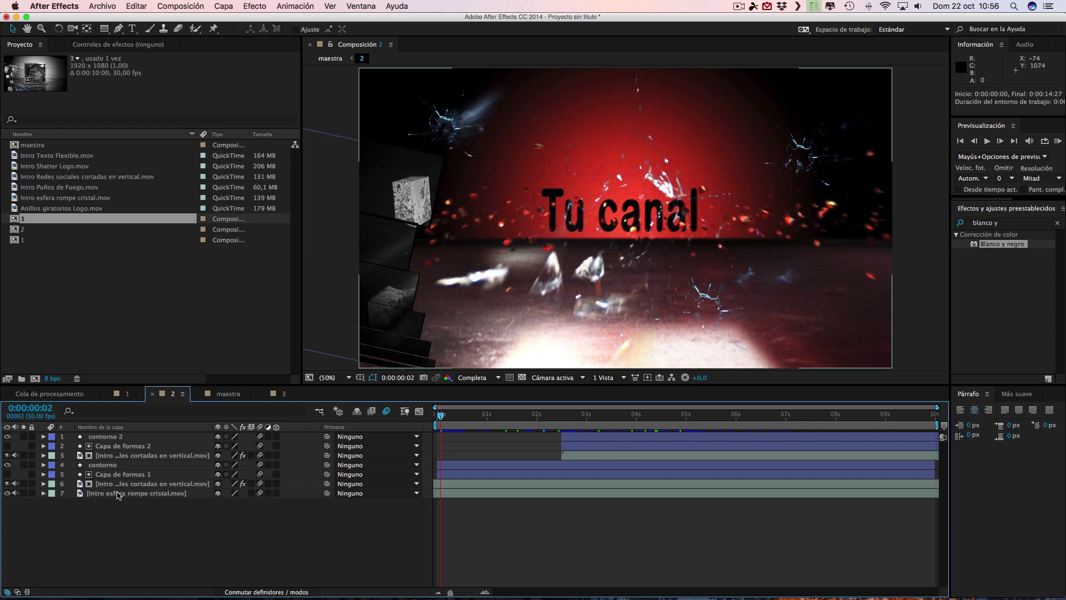
Replace composition 2's bottom layer source with Anillos giratorios Logo.mov, then open composition 3.
{"action": "left_click", "coordinate": [118, 495]}
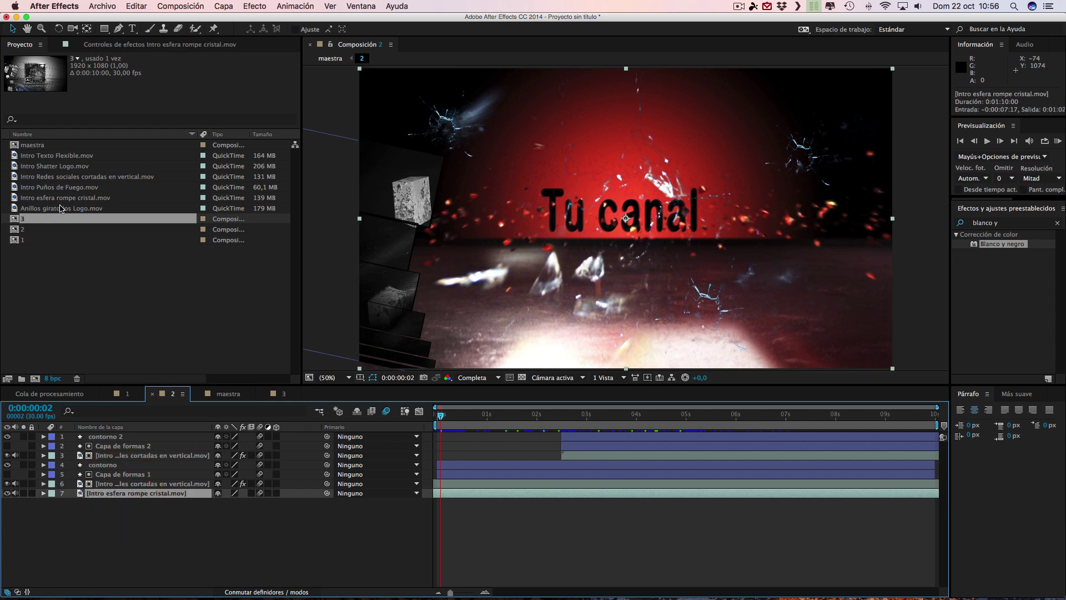
{"action": "scroll", "coordinate": [61, 209], "scroll_direction": "right", "scroll_amount": 2}
{"action": "scroll", "coordinate": [50, 192], "scroll_direction": "left", "scroll_amount": 2}
{"action": "left_click", "coordinate": [59, 210]}
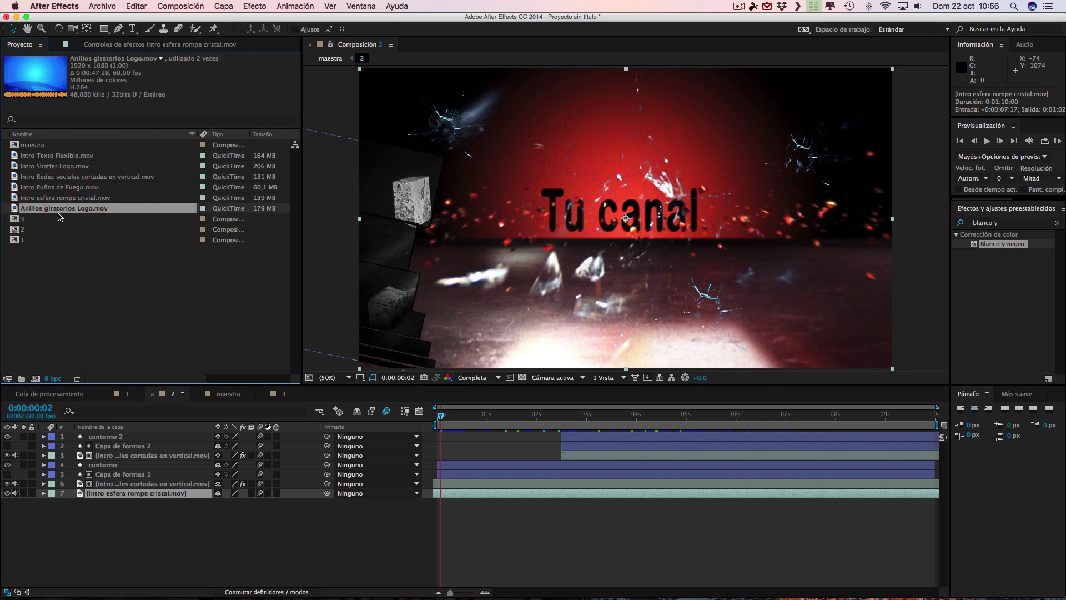
{"action": "left_click_drag", "start_coordinate": [57, 211], "coordinate": [115, 496]}
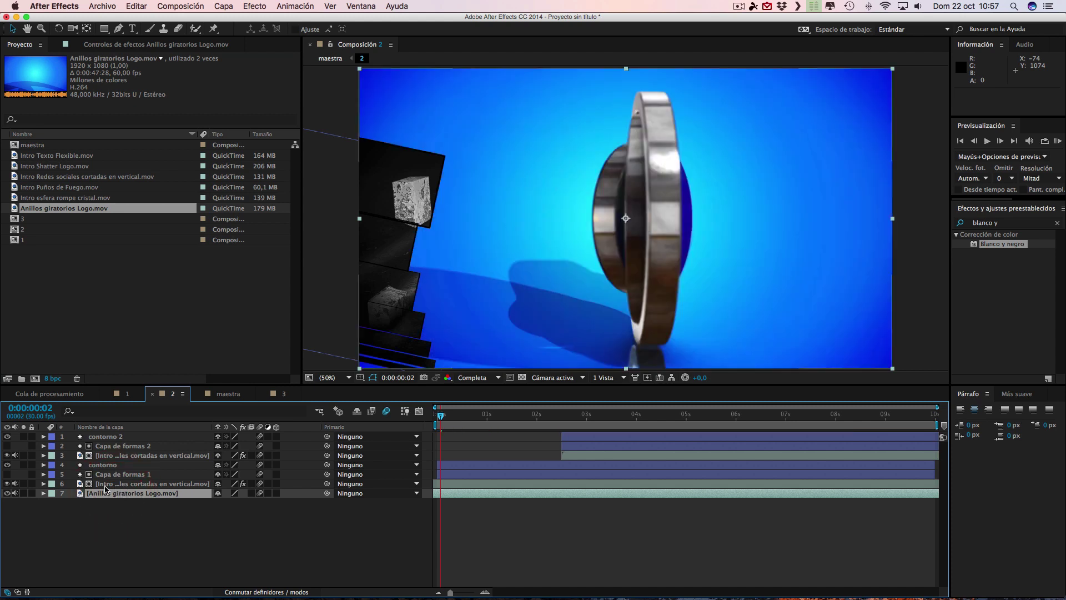
{"action": "left_click", "coordinate": [279, 394]}
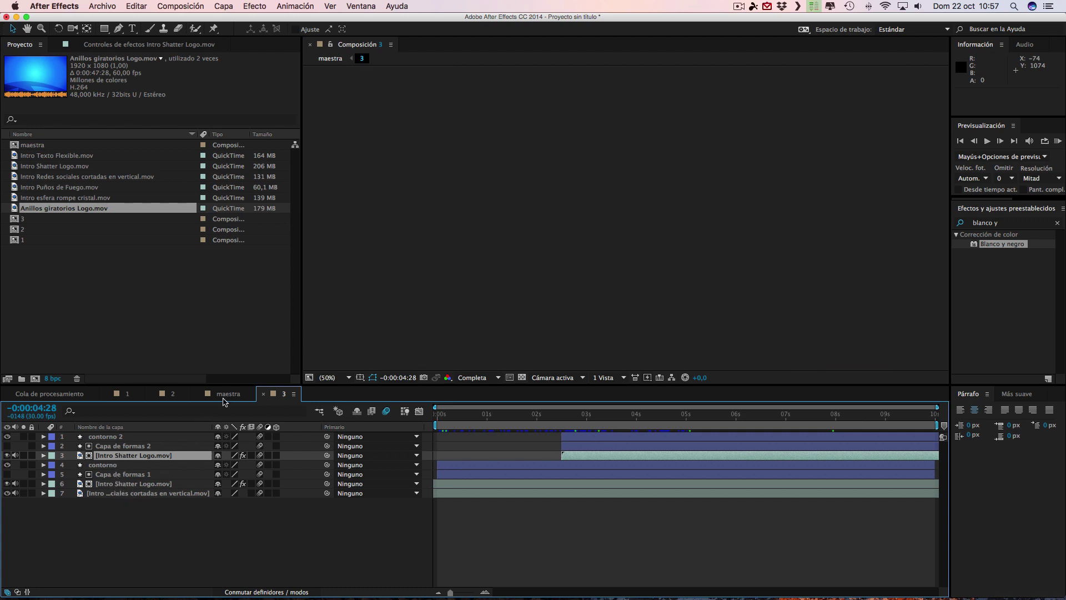
Flip through compositions 2 and 3, then scrub maestra forward to the blue rings footage.
{"action": "left_click", "coordinate": [172, 394]}
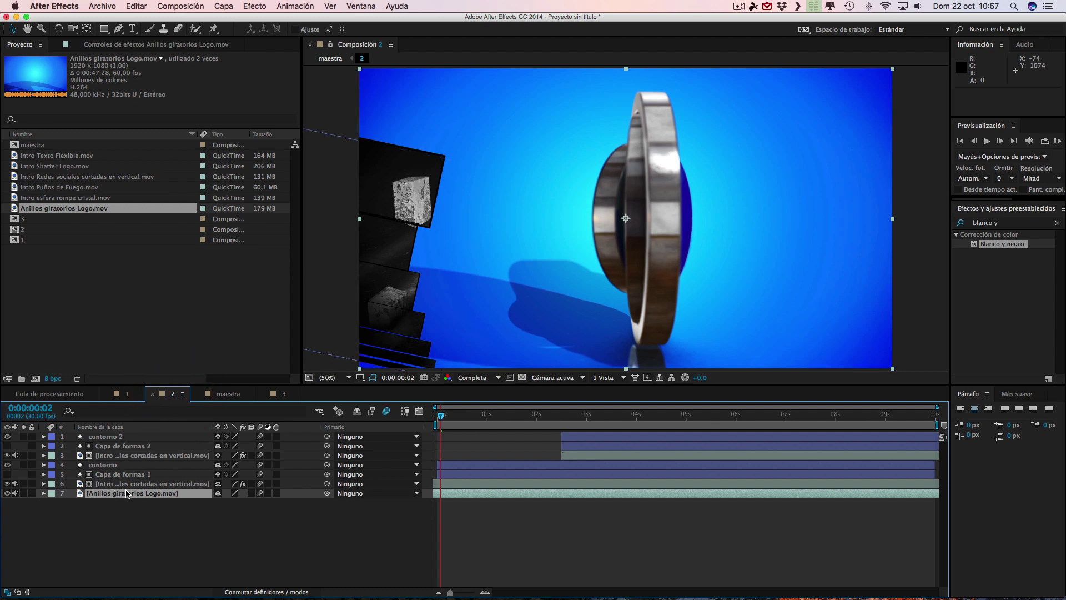
{"action": "left_click", "coordinate": [280, 394]}
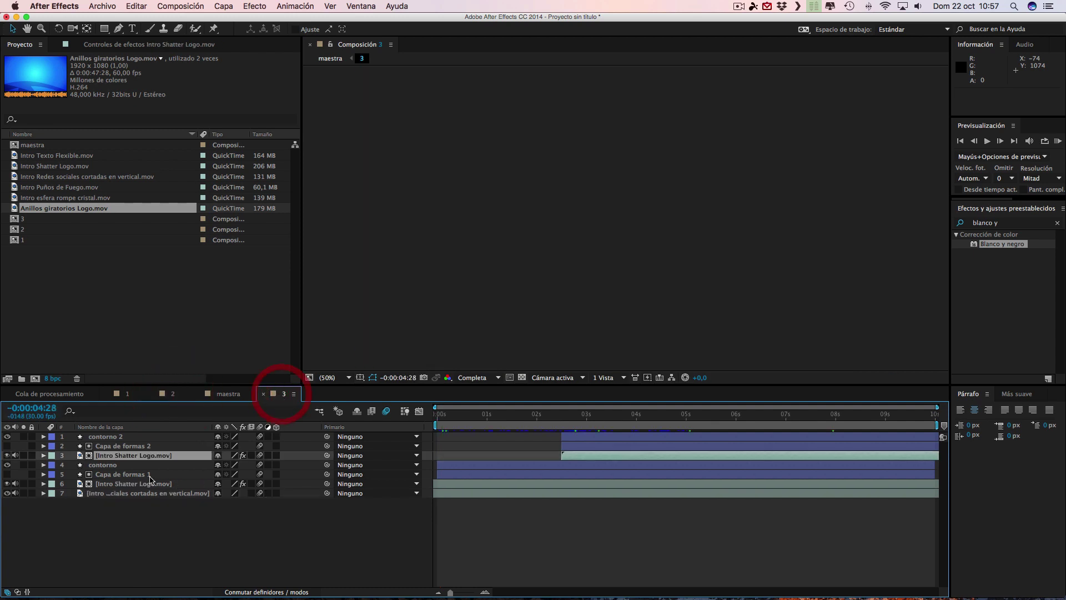
{"action": "left_click", "coordinate": [114, 494]}
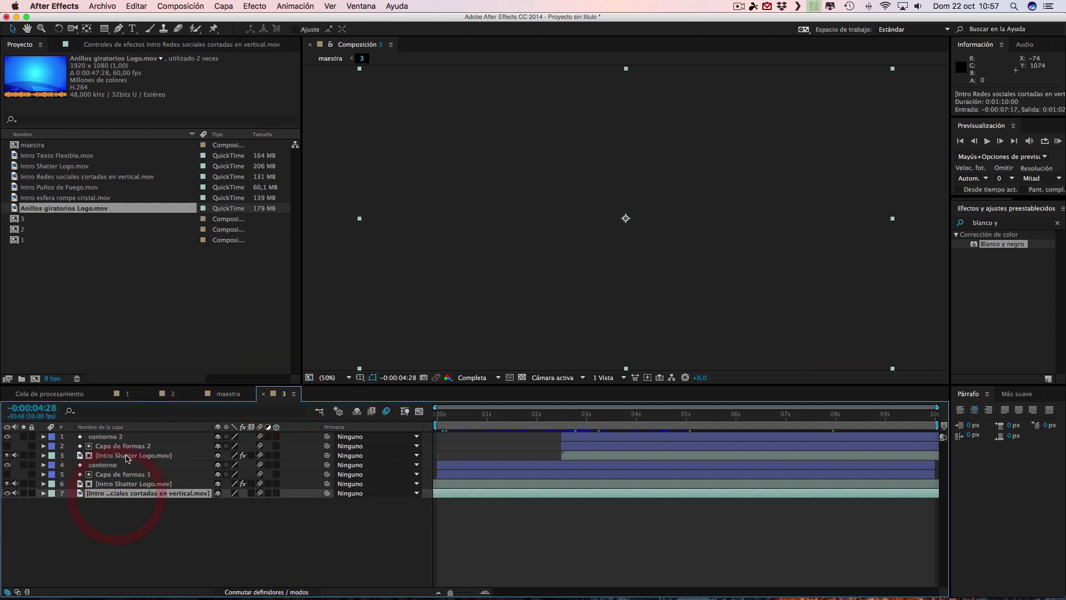
{"action": "left_click", "coordinate": [227, 395]}
{"action": "left_click_drag", "start_coordinate": [508, 417], "coordinate": [526, 420]}
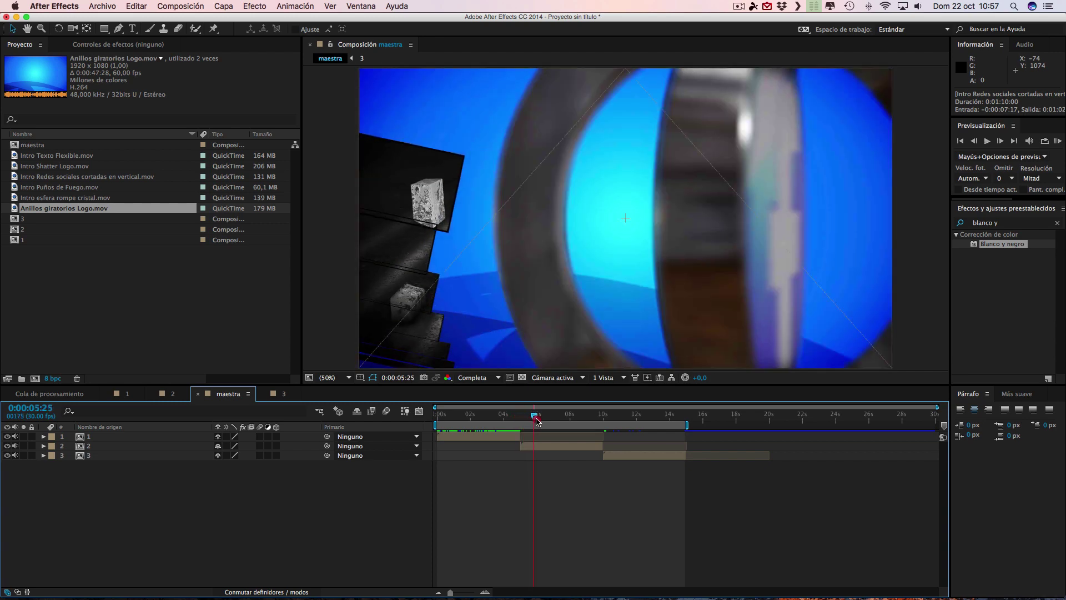
{"action": "mouse_move", "coordinate": [525, 420]}
{"action": "left_mouse_down"}
{"action": "mouse_move", "coordinate": [546, 421]}
{"action": "mouse_move", "coordinate": [450, 422]}
{"action": "mouse_move", "coordinate": [520, 424]}
{"action": "left_mouse_up"}
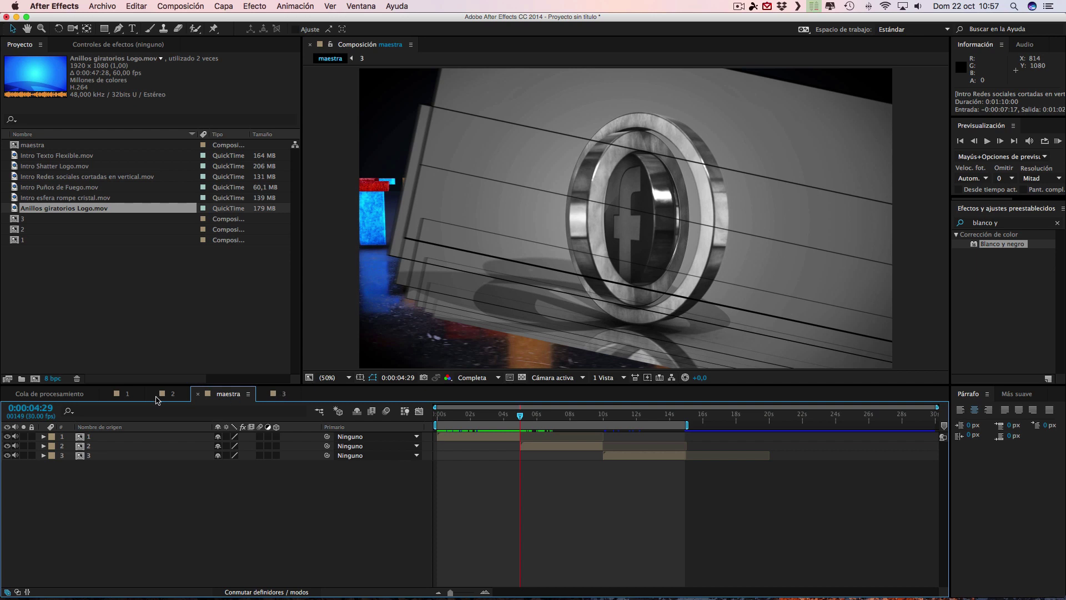
Shift the rings footage's timing in composition 2, comparing frames with composition 1.
{"action": "left_click", "coordinate": [173, 396]}
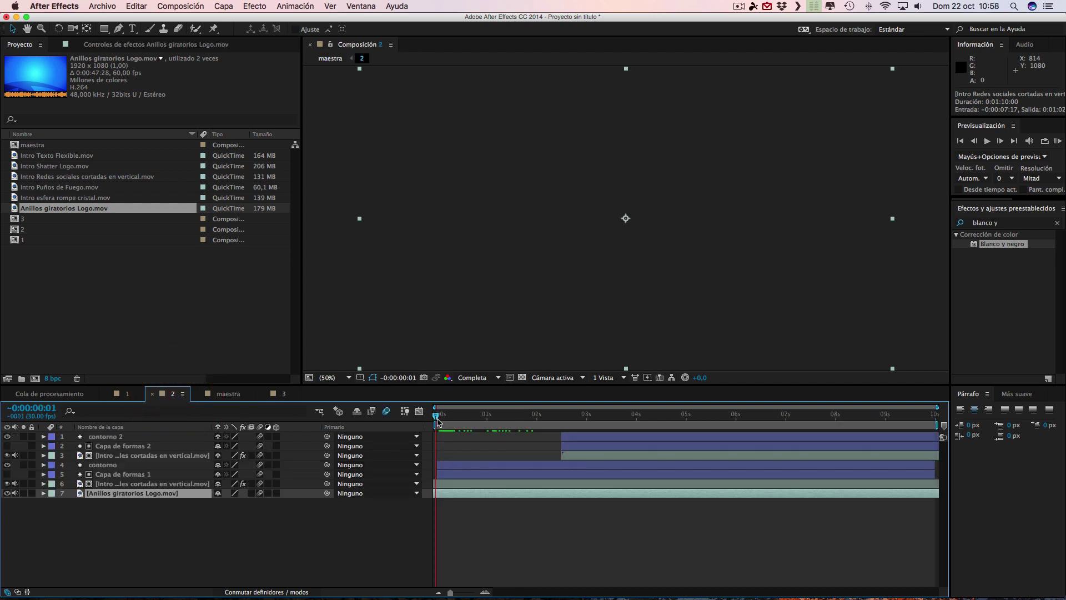
{"action": "left_click_drag", "start_coordinate": [442, 420], "coordinate": [439, 417]}
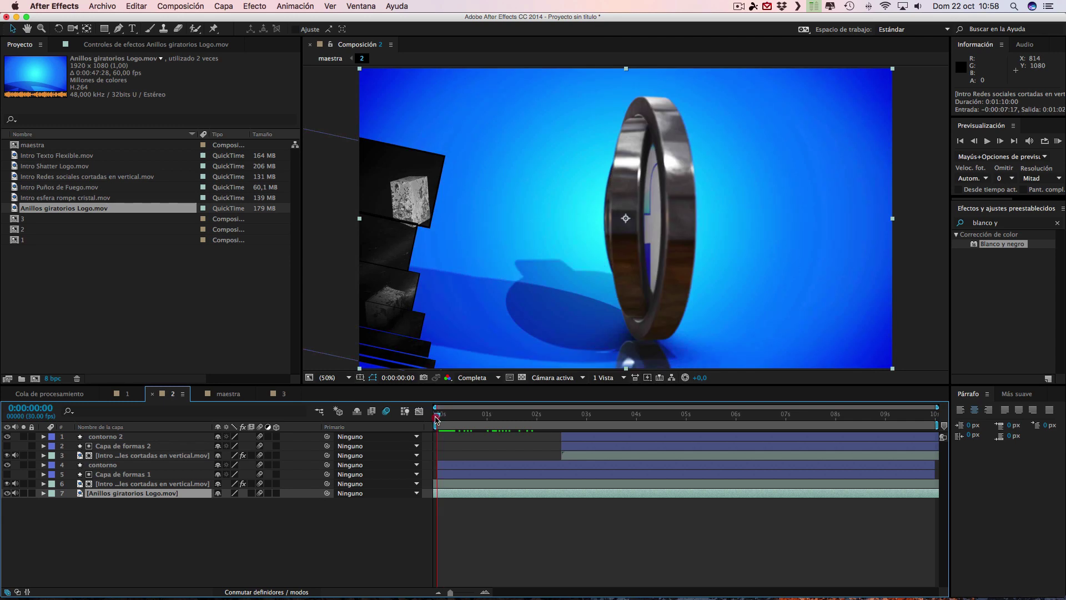
{"action": "mouse_move", "coordinate": [568, 497]}
{"action": "left_mouse_down"}
{"action": "mouse_move", "coordinate": [551, 496]}
{"action": "mouse_move", "coordinate": [620, 493]}
{"action": "left_mouse_up"}
{"action": "left_click", "coordinate": [127, 393]}
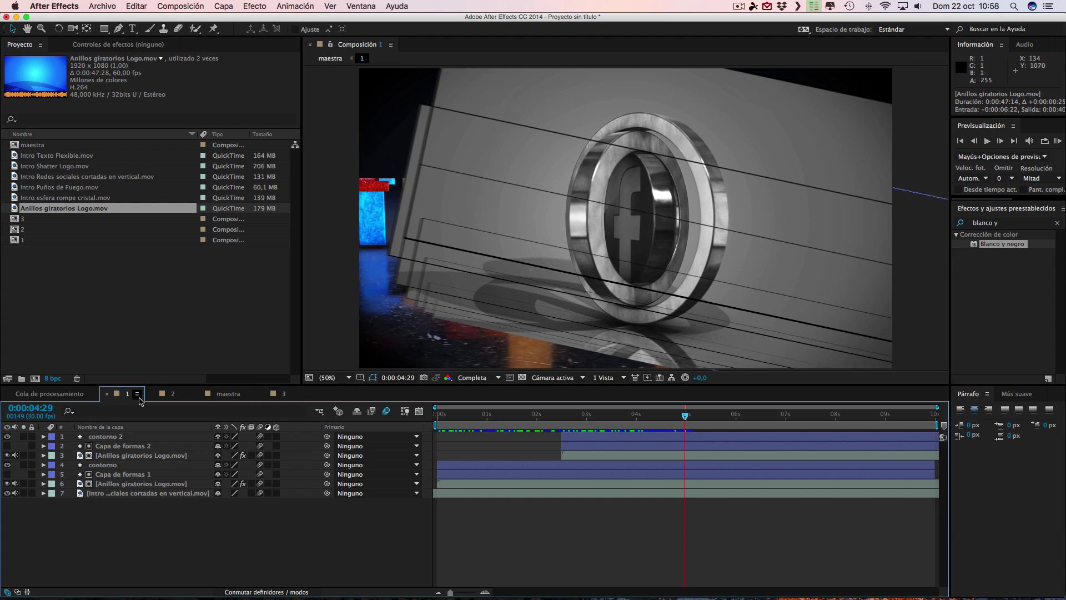
{"action": "left_click", "coordinate": [174, 397]}
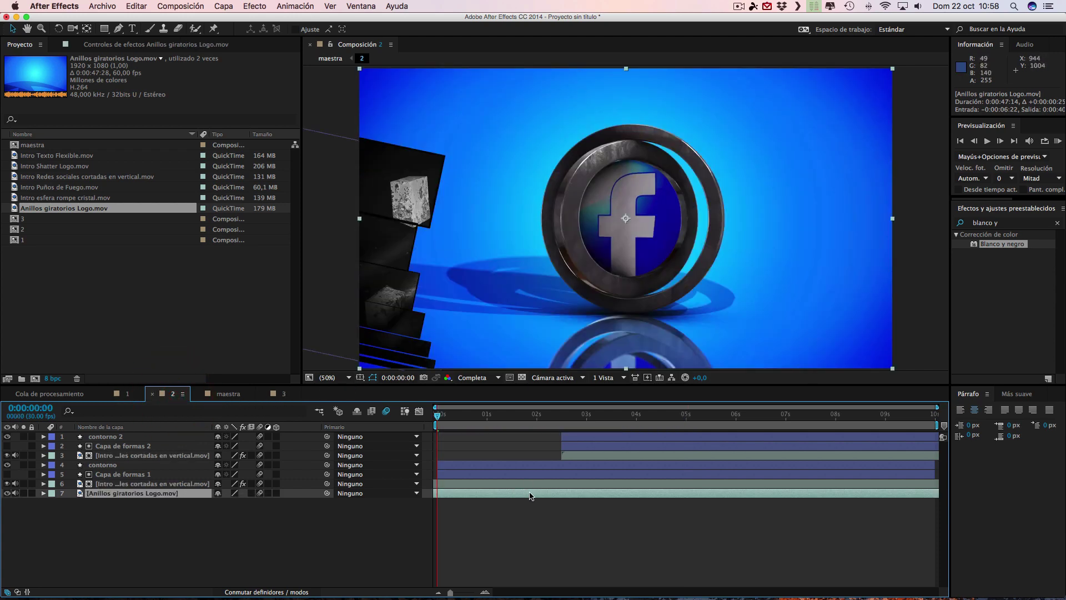
{"action": "left_click_drag", "start_coordinate": [544, 493], "coordinate": [524, 493]}
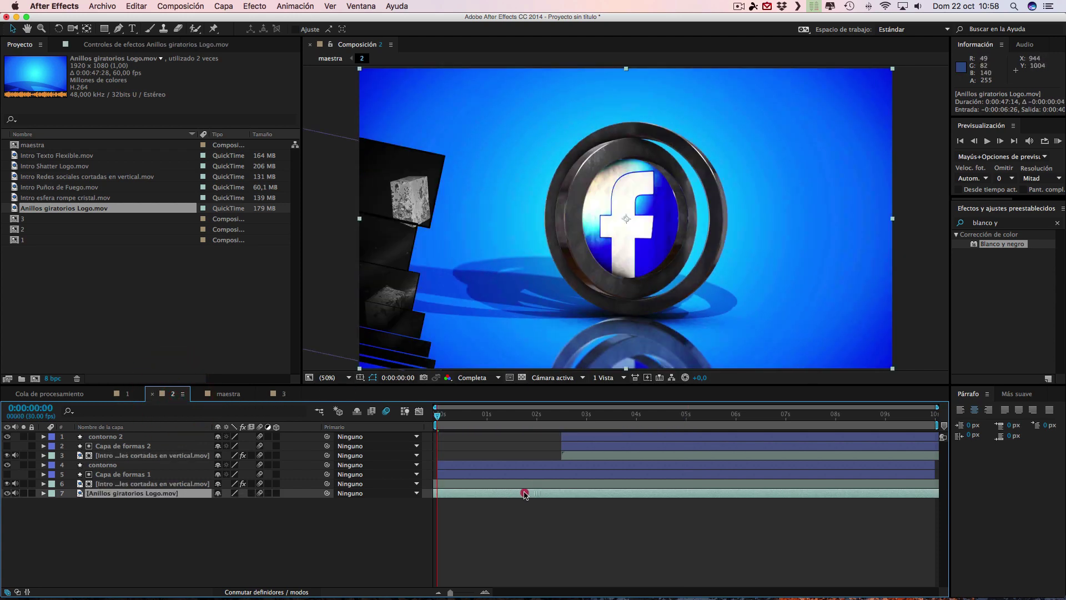
{"action": "left_click", "coordinate": [125, 395]}
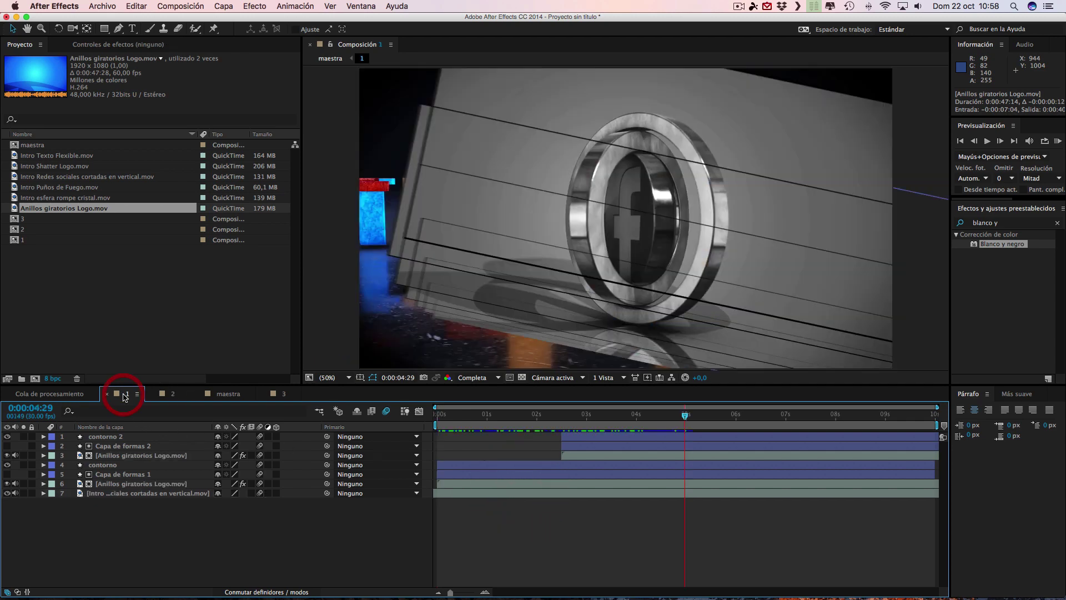
{"action": "left_click", "coordinate": [173, 395]}
Adjust the rings layer in composition 2 while flipping to composition 1 for comparison.
{"action": "left_click", "coordinate": [616, 494]}
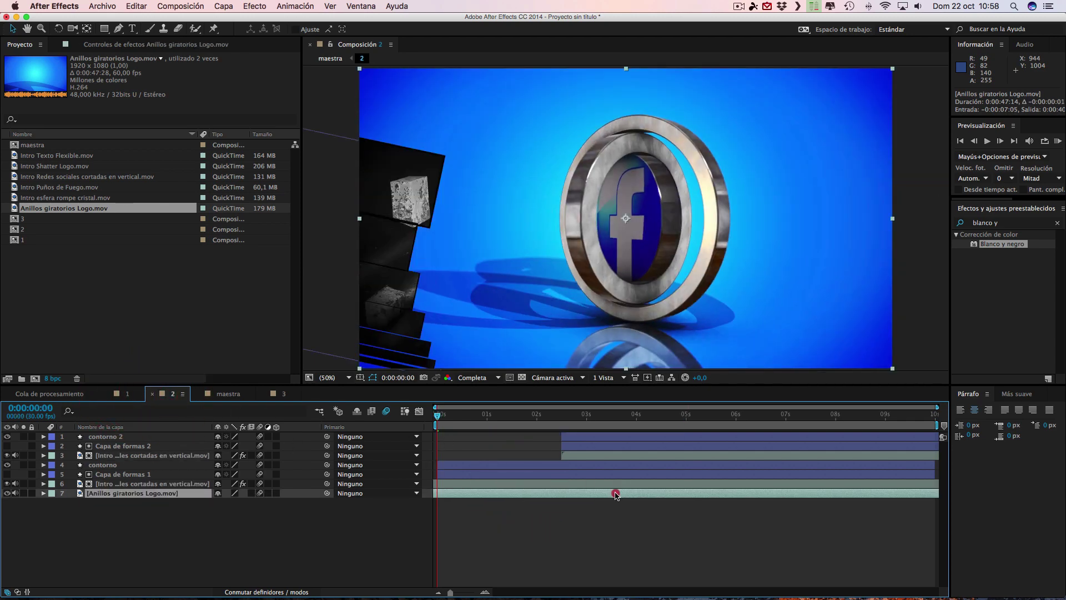
{"action": "left_click", "coordinate": [124, 395]}
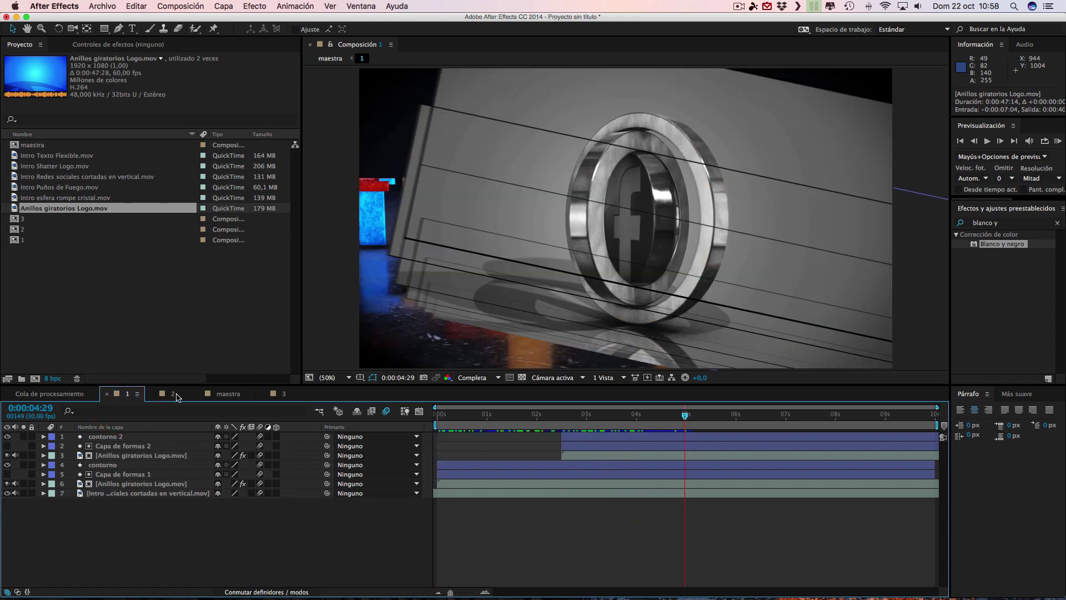
{"action": "left_click", "coordinate": [174, 394]}
{"action": "left_click", "coordinate": [631, 492]}
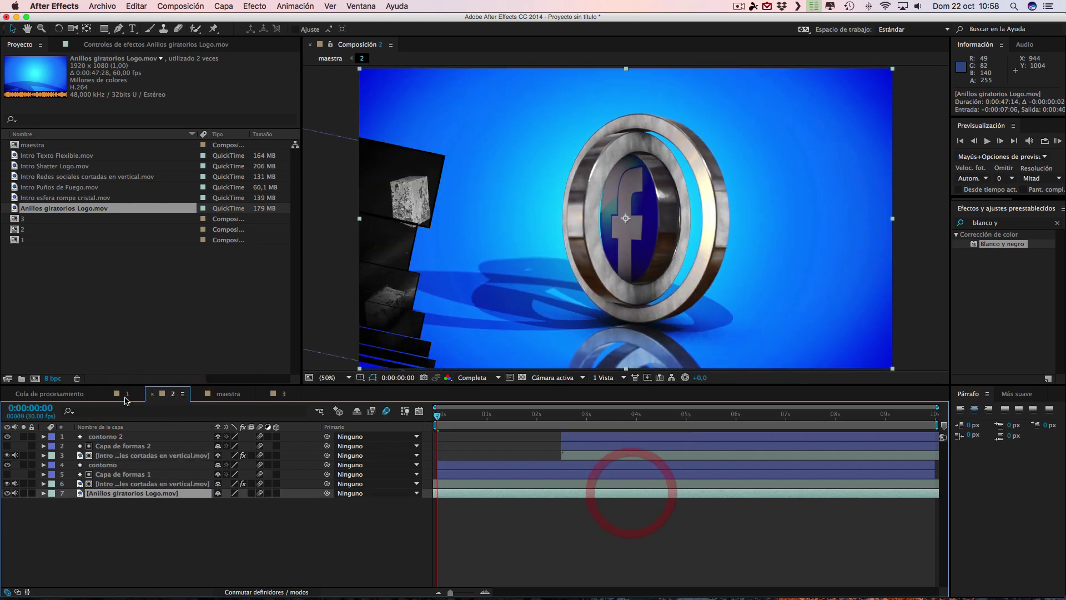
{"action": "left_click", "coordinate": [125, 395]}
{"action": "left_click", "coordinate": [164, 396]}
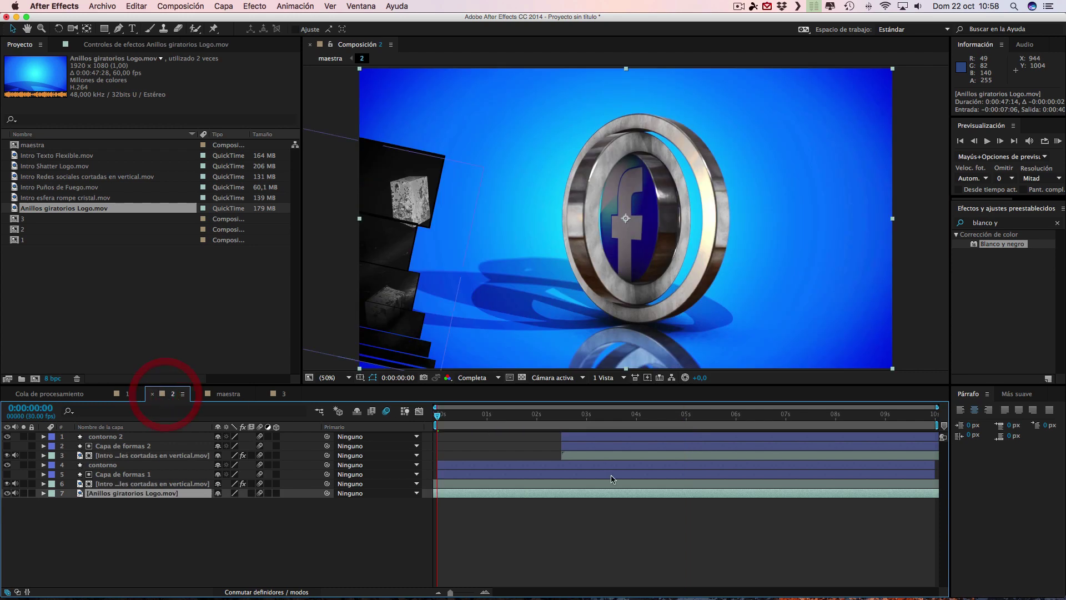
{"action": "left_click", "coordinate": [664, 493]}
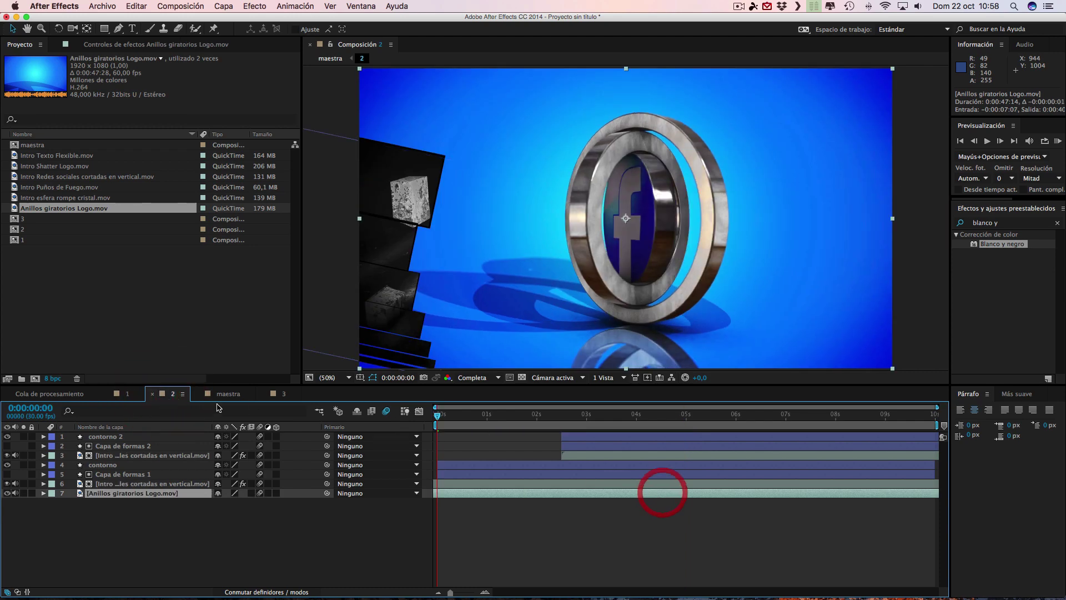
{"action": "left_click", "coordinate": [126, 395]}
{"action": "left_click", "coordinate": [170, 395]}
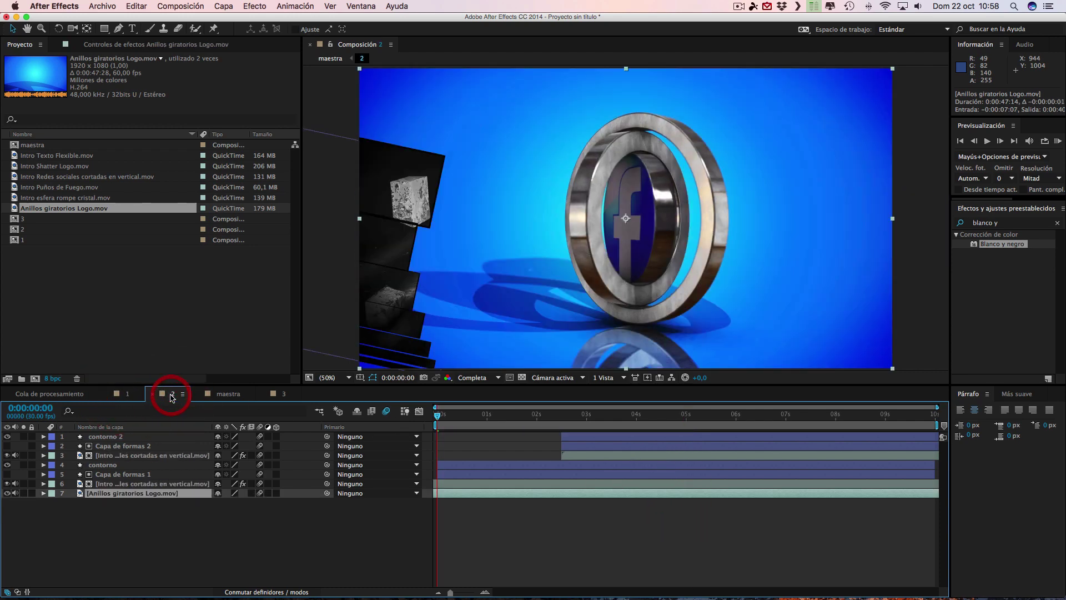
{"action": "left_click", "coordinate": [127, 395]}
{"action": "left_click", "coordinate": [677, 493]}
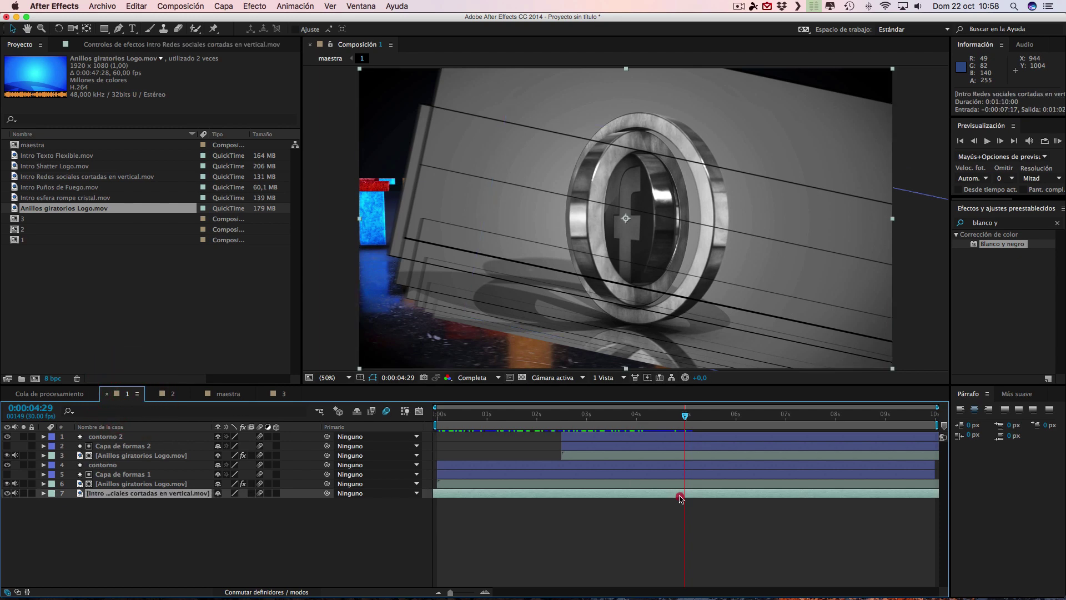
Check the rings layer's time offset and compare compositions 1 and 2 once more.
{"action": "double_click", "coordinate": [630, 494]}
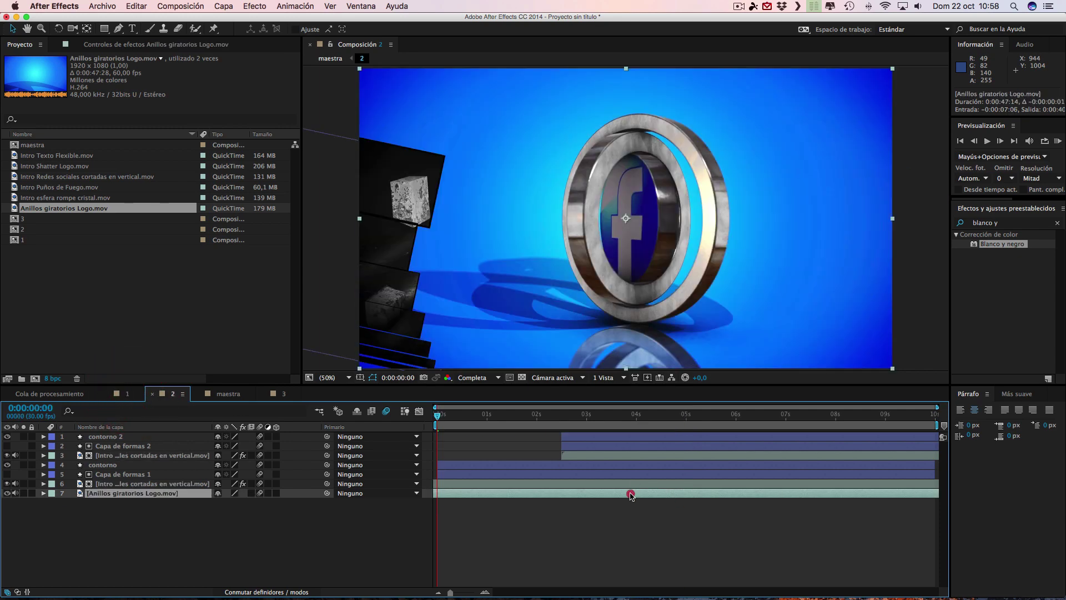
{"action": "left_click", "coordinate": [127, 394]}
{"action": "left_click", "coordinate": [171, 395]}
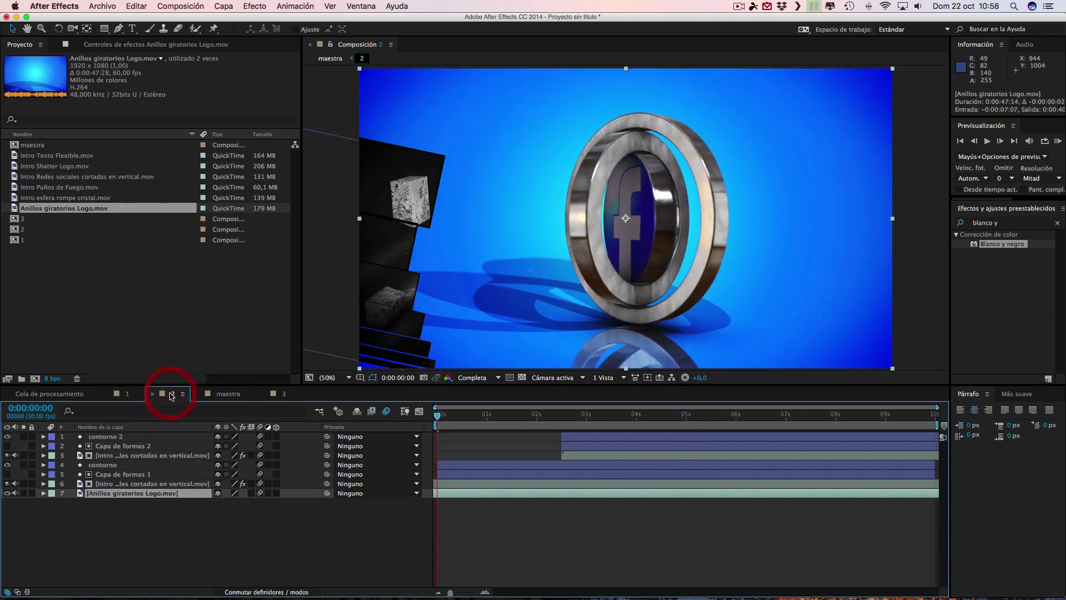
{"action": "left_click", "coordinate": [128, 394]}
{"action": "left_click", "coordinate": [172, 394]}
{"action": "left_click", "coordinate": [693, 493]}
{"action": "left_click", "coordinate": [691, 493]}
{"action": "left_click", "coordinate": [128, 394]}
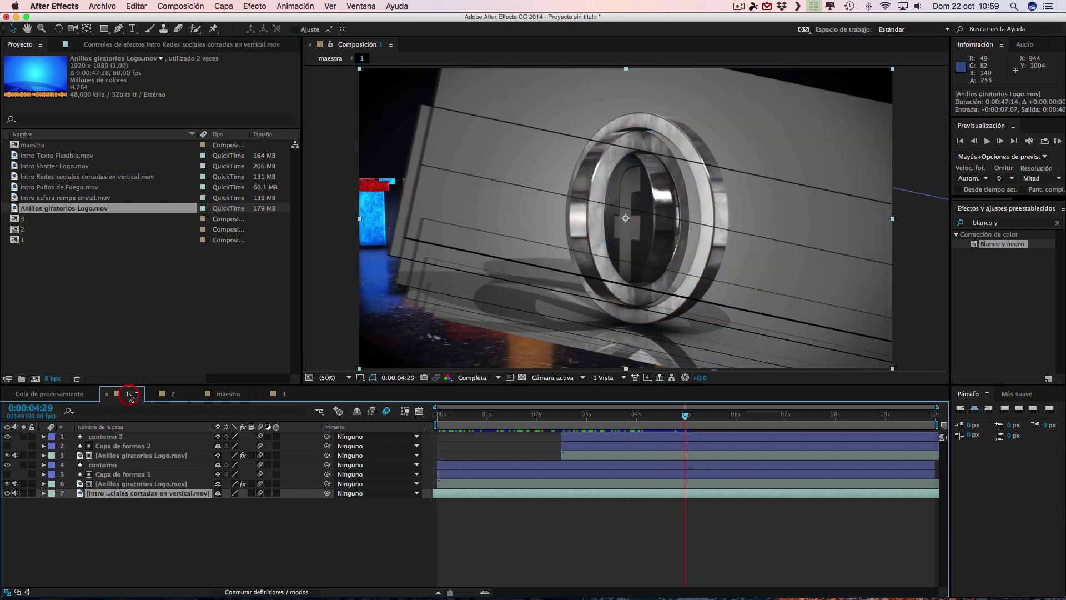
{"action": "left_click", "coordinate": [170, 394]}
{"action": "left_click", "coordinate": [126, 394]}
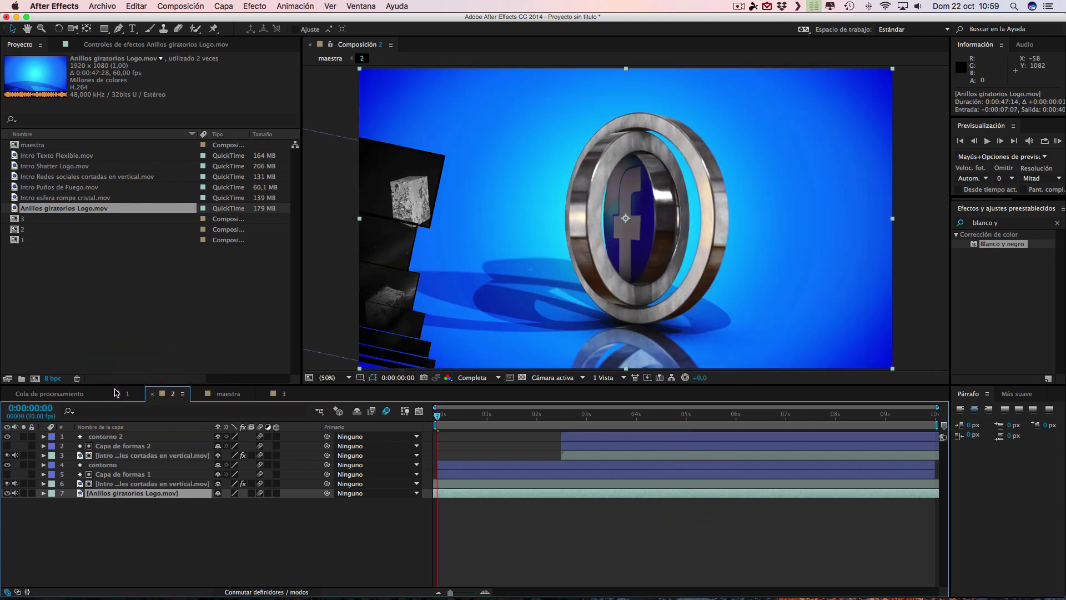
Preview maestra's cut at 5 seconds and jump composition 2 to its first frame.
{"action": "left_click", "coordinate": [227, 394]}
{"action": "left_click_drag", "start_coordinate": [521, 418], "coordinate": [520, 419]}
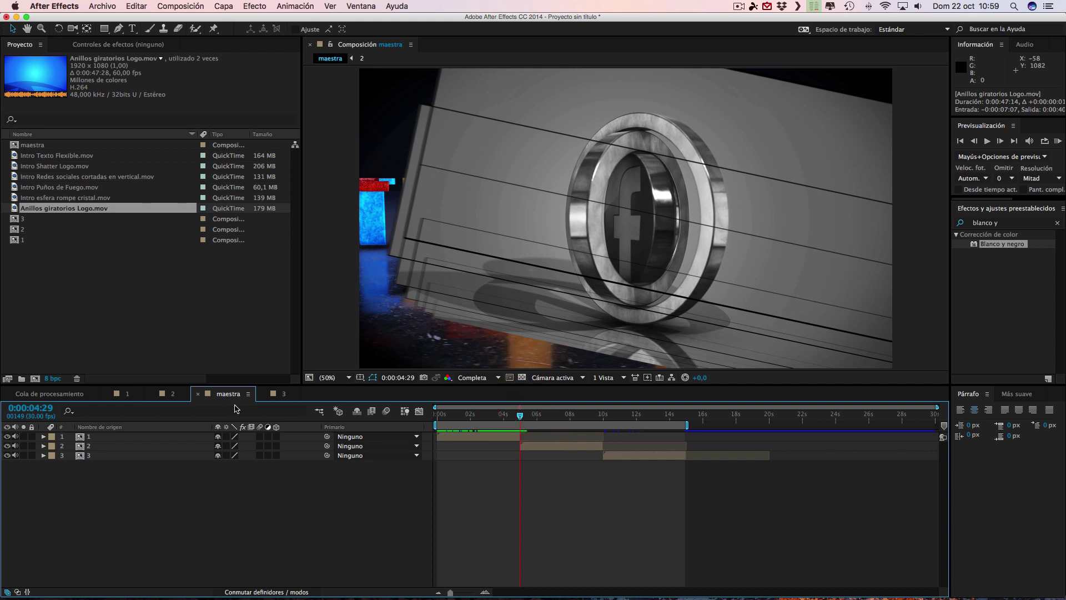
{"action": "left_click", "coordinate": [178, 397]}
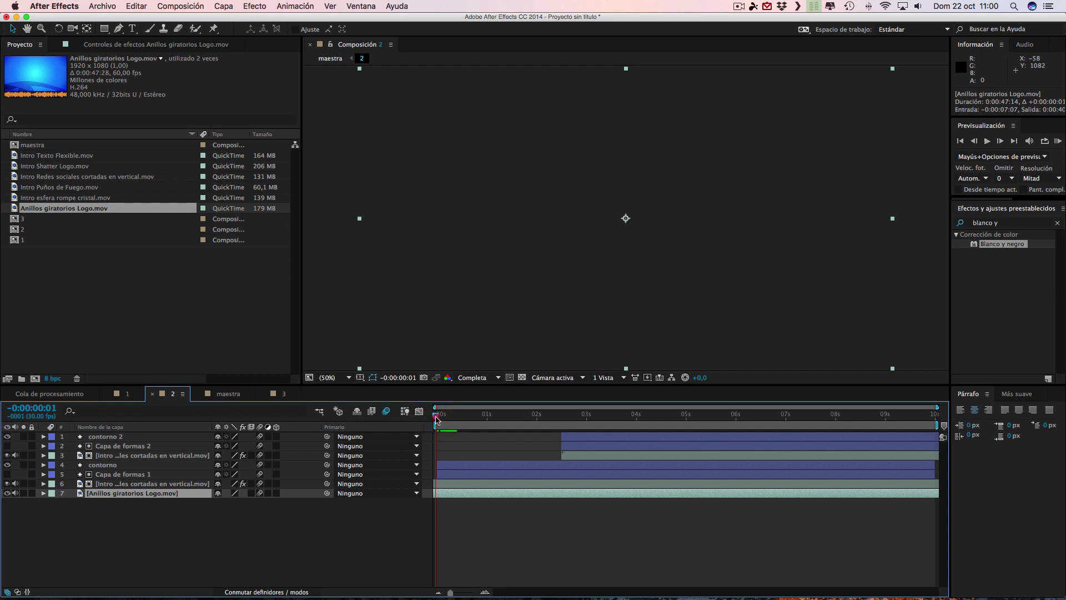
{"action": "left_click", "coordinate": [436, 418]}
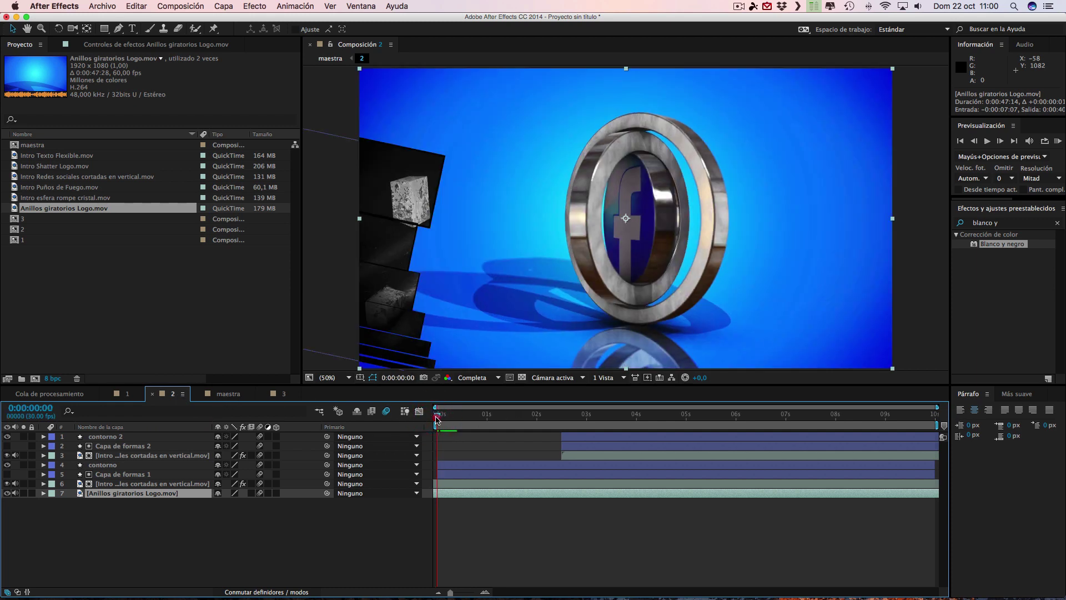
Shift composition 1's bottom Intro Redes sociales clip one frame later.
{"action": "left_click", "coordinate": [126, 393]}
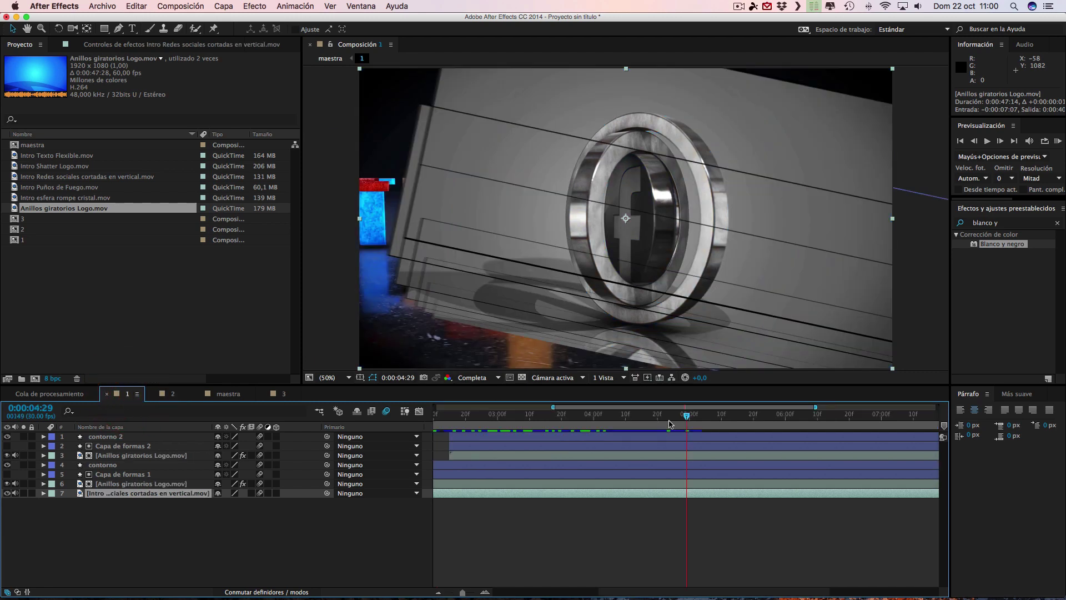
{"action": "left_click_drag", "start_coordinate": [462, 593], "coordinate": [496, 593]}
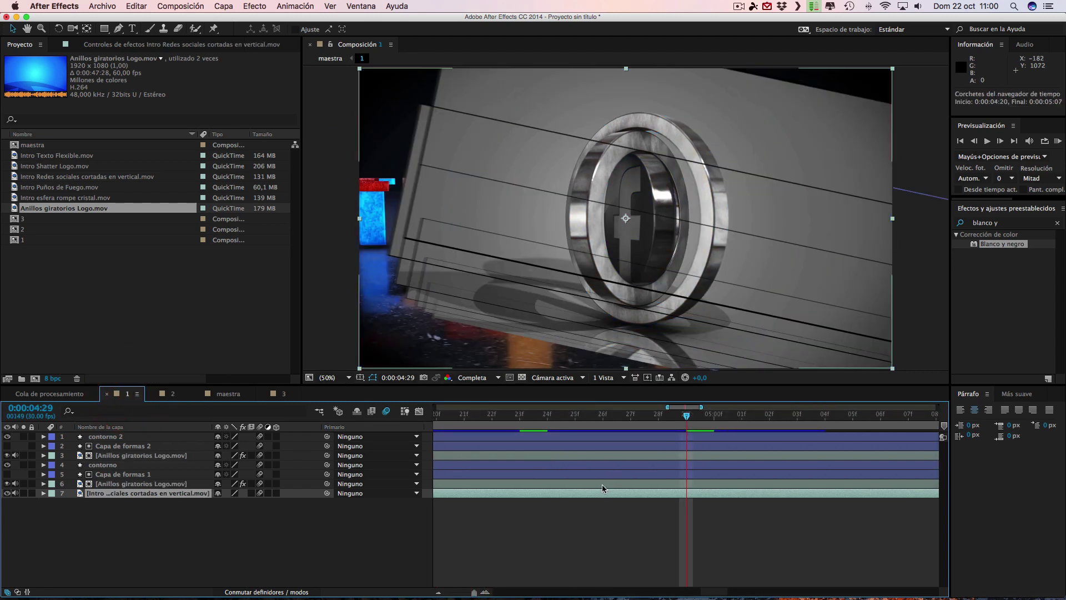
{"action": "left_click", "coordinate": [638, 494]}
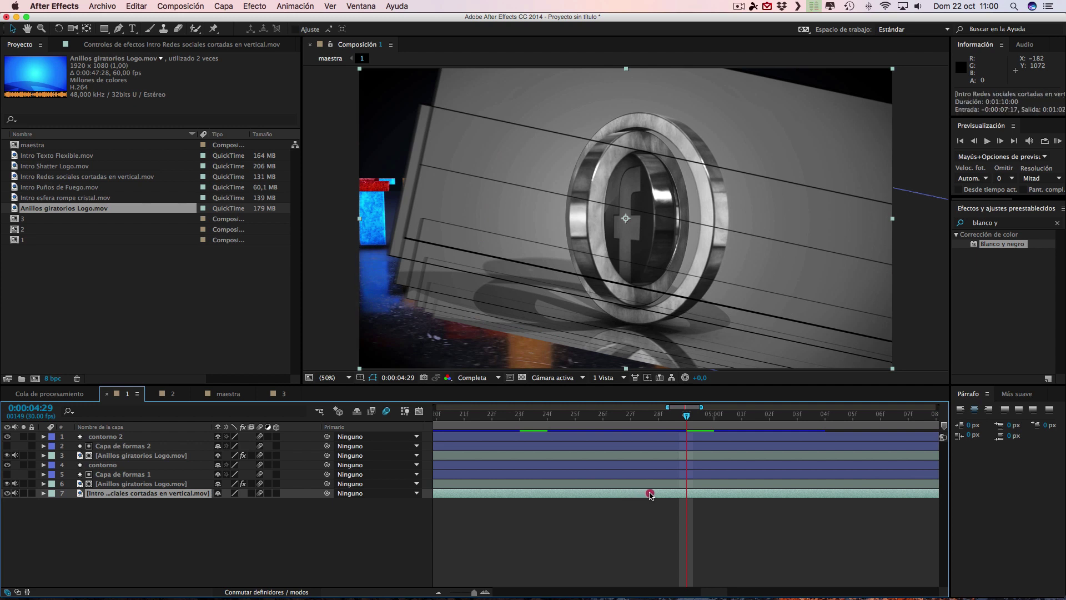
{"action": "mouse_move", "coordinate": [651, 496]}
{"action": "left_mouse_down"}
{"action": "mouse_move", "coordinate": [660, 495]}
{"action": "mouse_move", "coordinate": [643, 497]}
{"action": "left_mouse_up"}
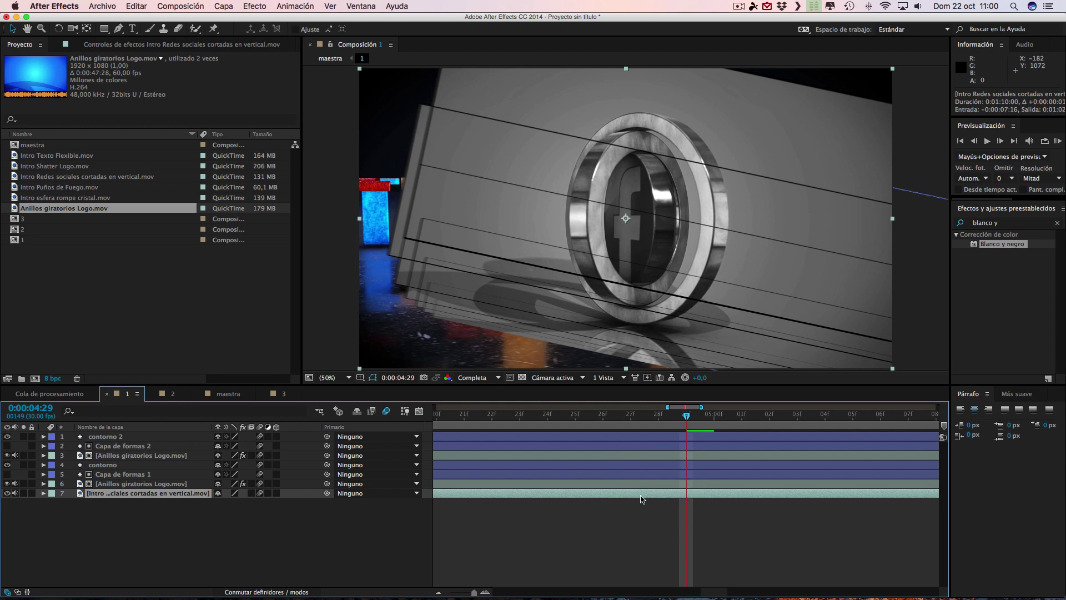
Shift composition 2's Anillos giratorios Logo clip one frame later and compare with composition 1.
{"action": "left_click", "coordinate": [174, 394]}
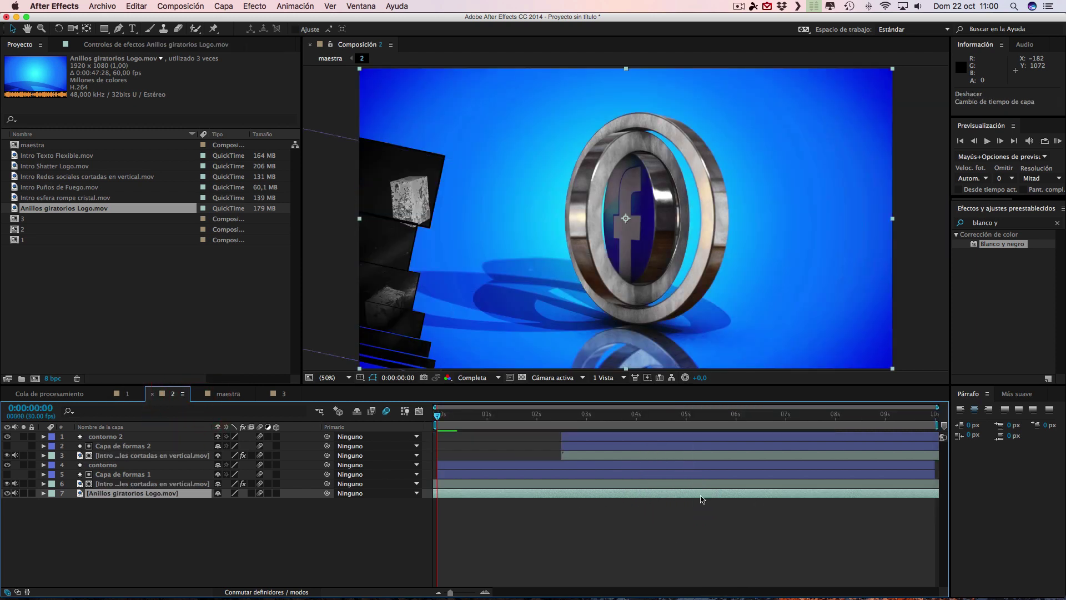
{"action": "left_click_drag", "start_coordinate": [450, 590], "coordinate": [471, 592]}
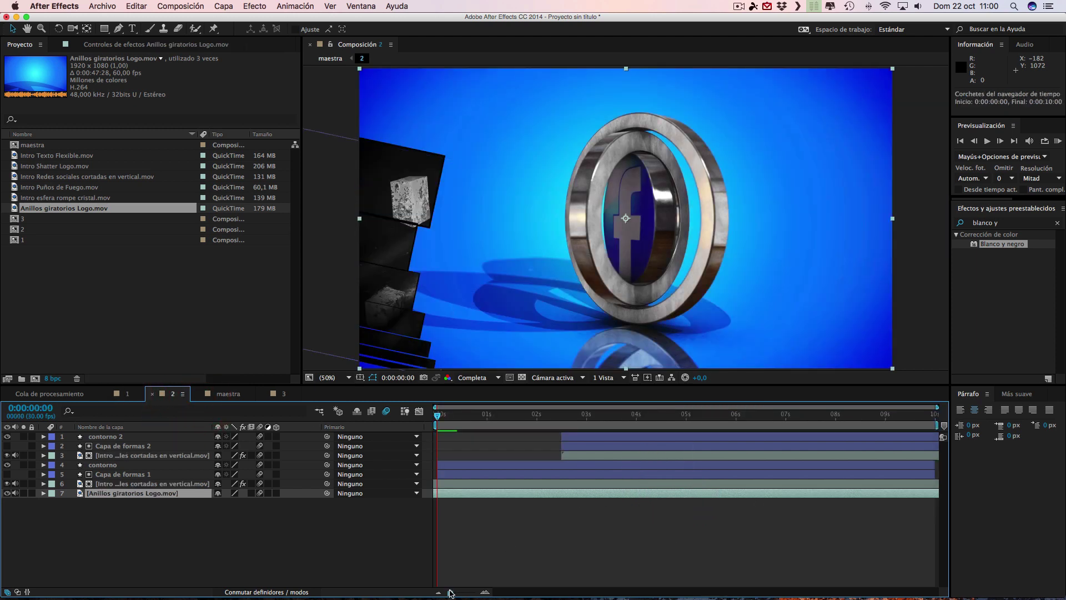
{"action": "left_click", "coordinate": [563, 493]}
{"action": "left_click_drag", "start_coordinate": [566, 495], "coordinate": [569, 496]}
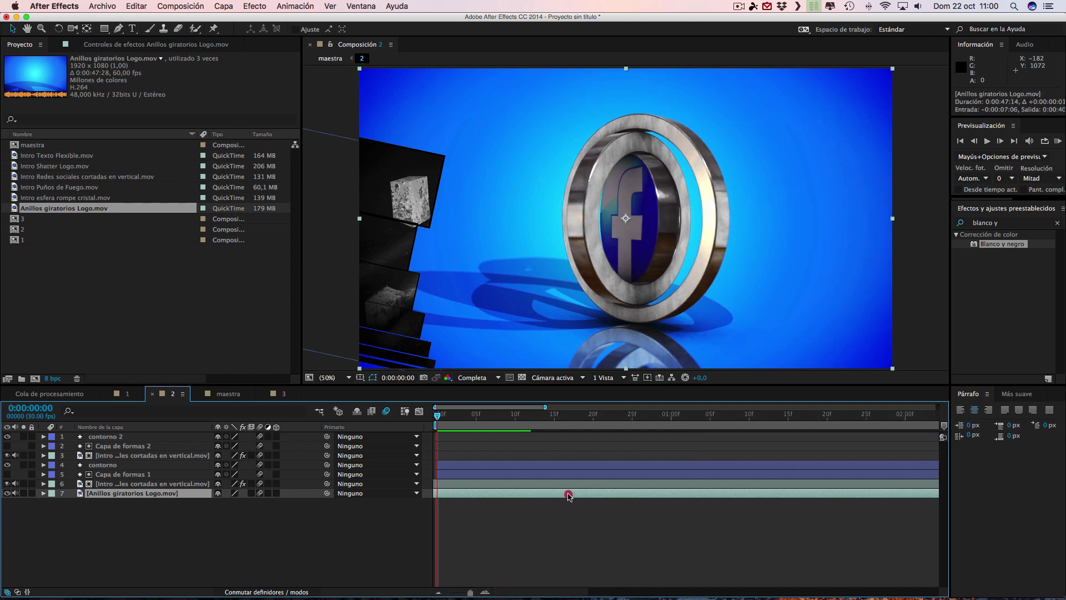
{"action": "left_click", "coordinate": [126, 393]}
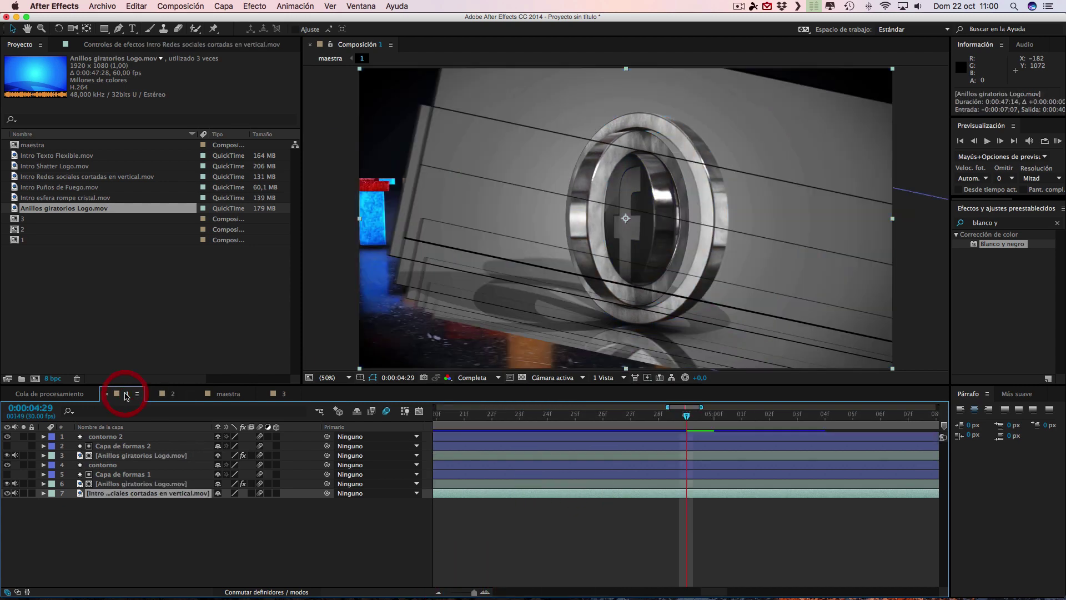
{"action": "left_click", "coordinate": [171, 393]}
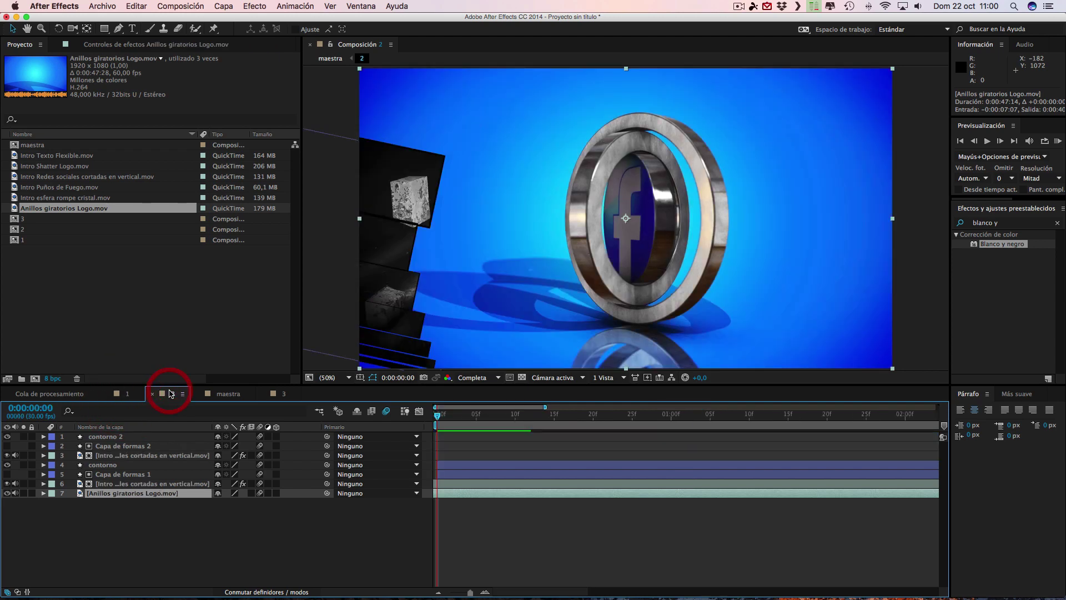
Move the Anillos giratorios Logo clip one frame earlier, comparing compositions 1 and 2.
{"action": "left_click", "coordinate": [133, 394]}
{"action": "left_click", "coordinate": [676, 493]}
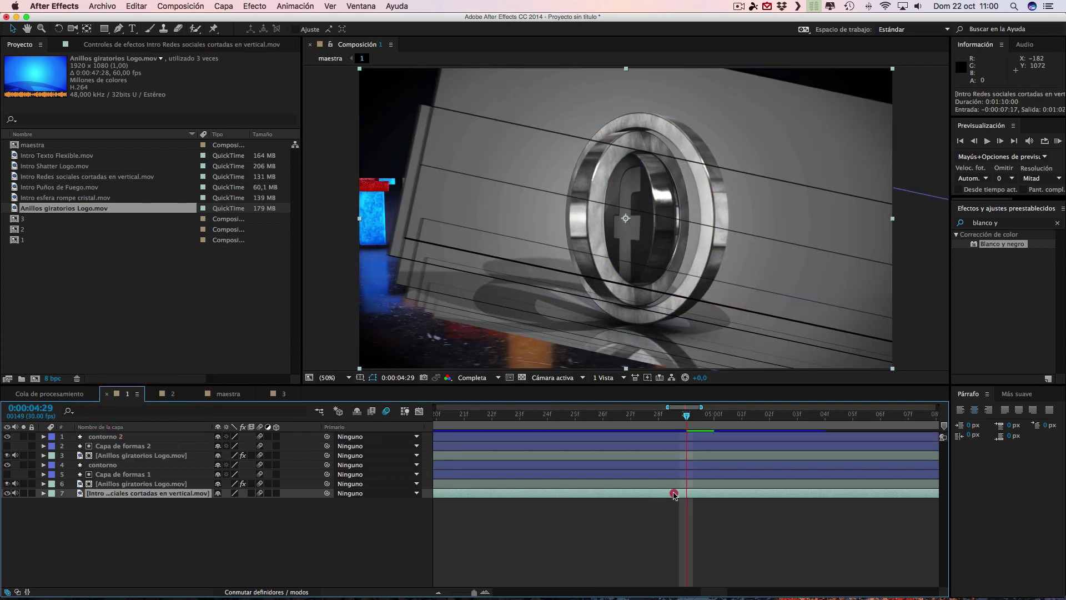
{"action": "left_click", "coordinate": [171, 393]}
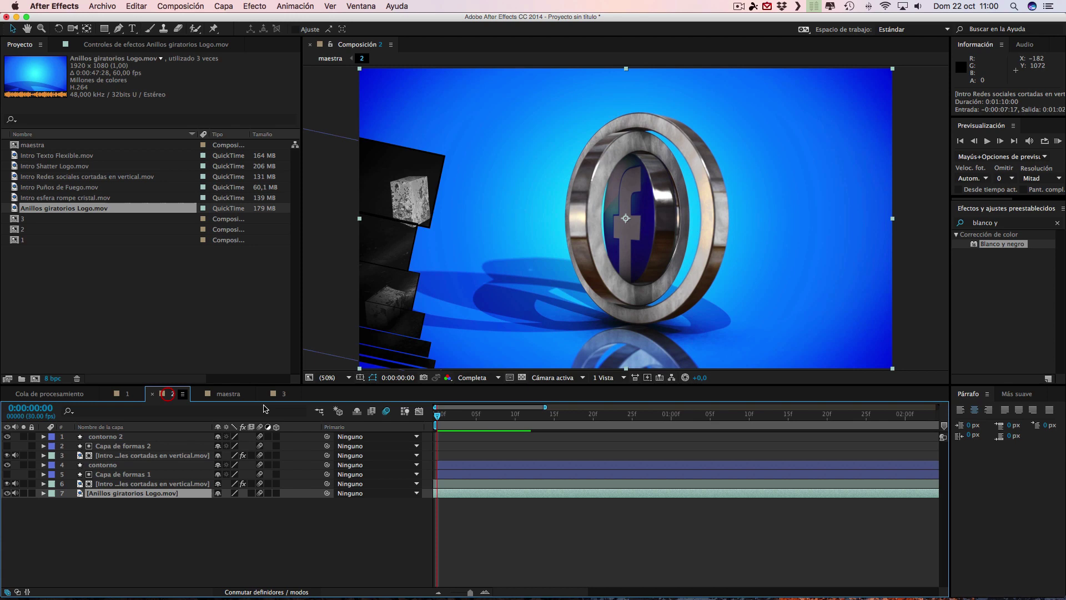
{"action": "left_click", "coordinate": [710, 493]}
{"action": "left_click_drag", "start_coordinate": [712, 493], "coordinate": [695, 494]}
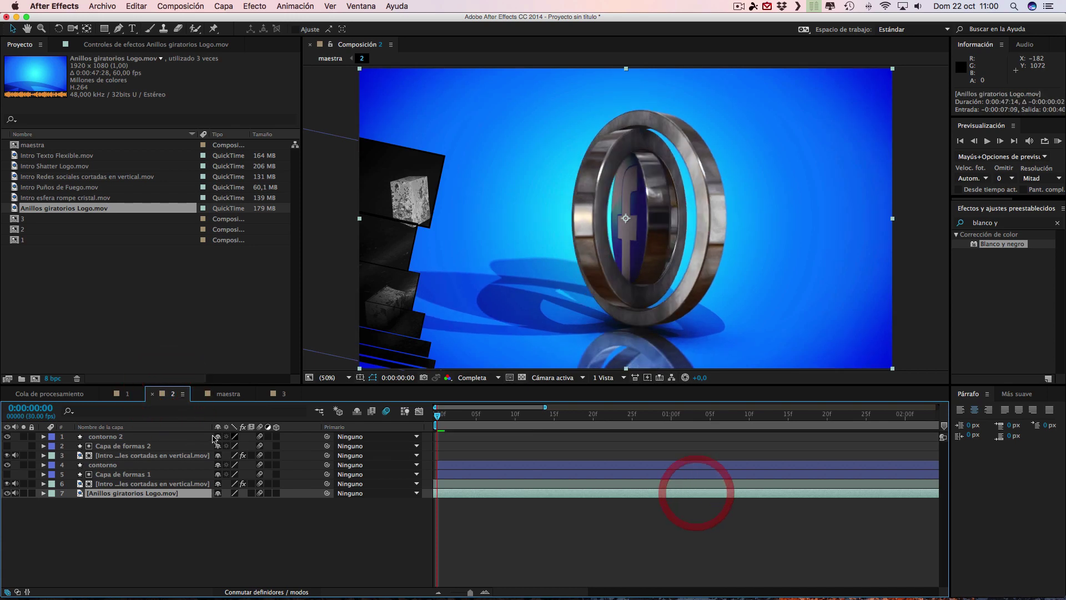
{"action": "left_click", "coordinate": [125, 394]}
{"action": "left_click", "coordinate": [171, 394]}
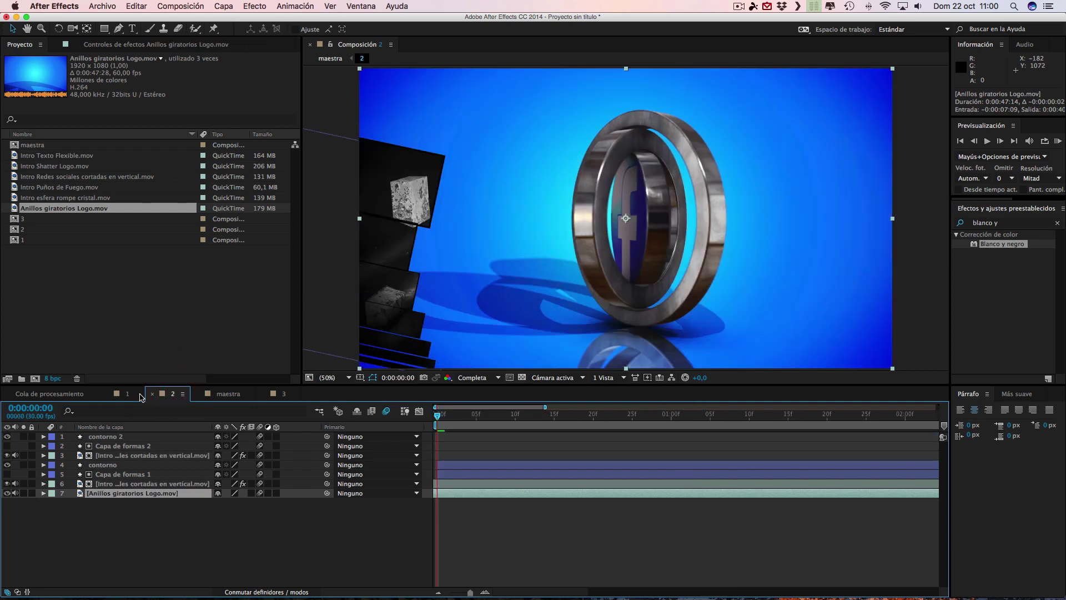
{"action": "left_click", "coordinate": [132, 395]}
{"action": "left_click", "coordinate": [166, 394]}
Preview maestra's cut near 5 seconds, then shift comp 2's Anillos giratorios Logo clip later and compare with comp 1.
{"action": "left_click", "coordinate": [237, 395]}
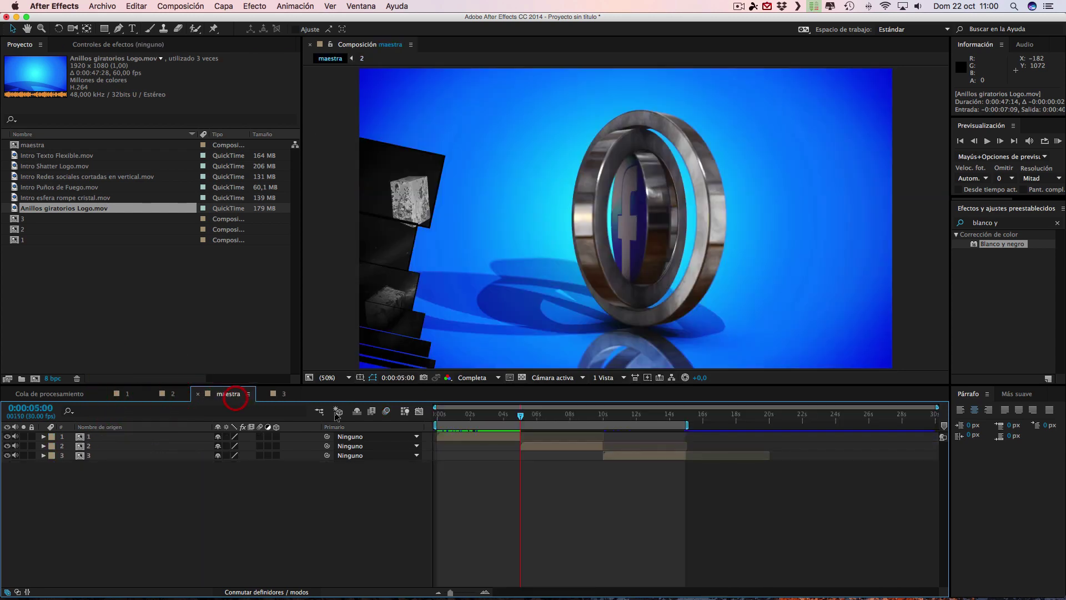
{"action": "left_click_drag", "start_coordinate": [522, 418], "coordinate": [522, 417]}
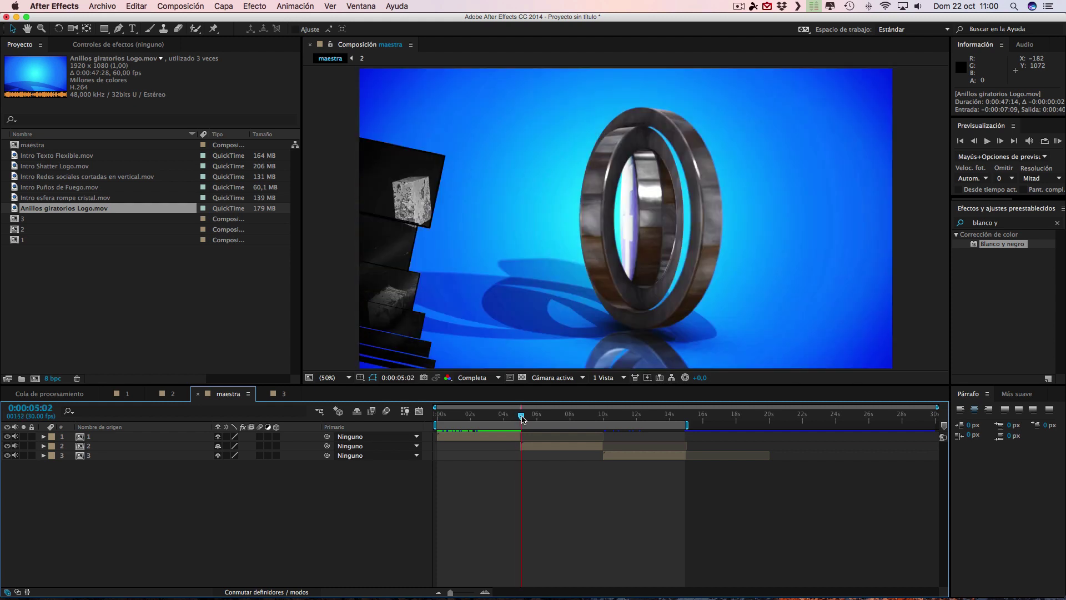
{"action": "left_click", "coordinate": [173, 394]}
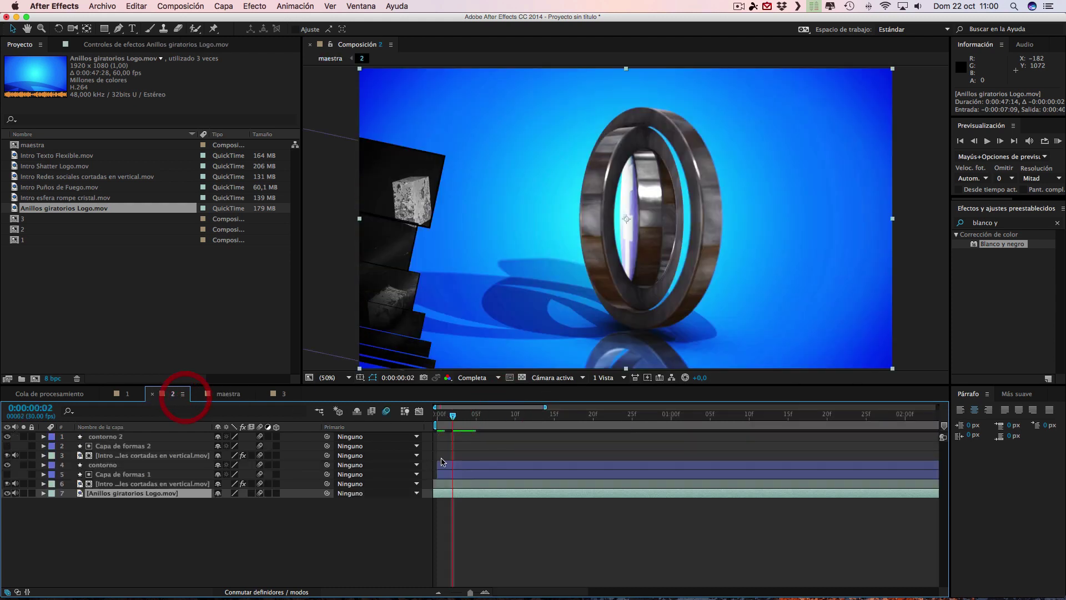
{"action": "left_click", "coordinate": [536, 495]}
{"action": "left_click_drag", "start_coordinate": [535, 494], "coordinate": [552, 493]}
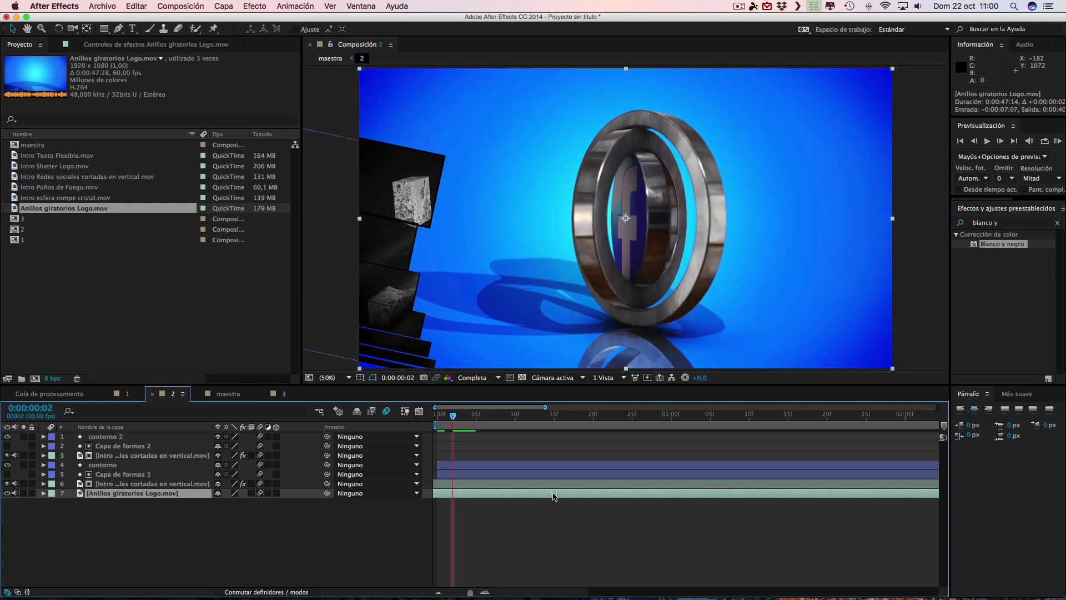
{"action": "left_click", "coordinate": [127, 395]}
{"action": "left_click", "coordinate": [173, 395]}
Nudge the Anillos giratorios Logo clip a frame later, then a frame earlier, checking against composition 1.
{"action": "left_click_drag", "start_coordinate": [511, 497], "coordinate": [519, 496]}
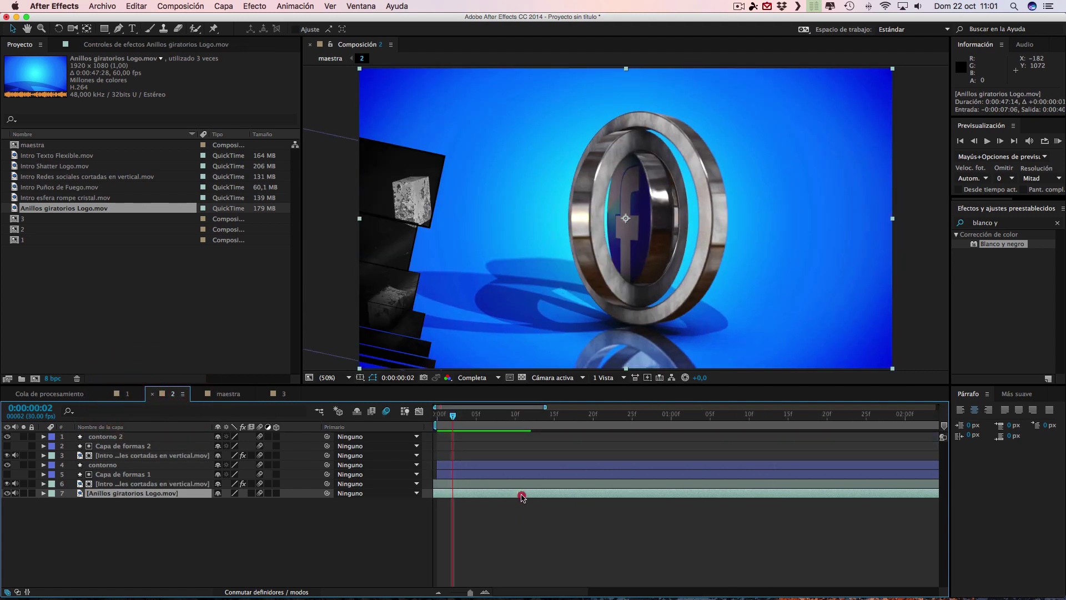
{"action": "left_click", "coordinate": [126, 394]}
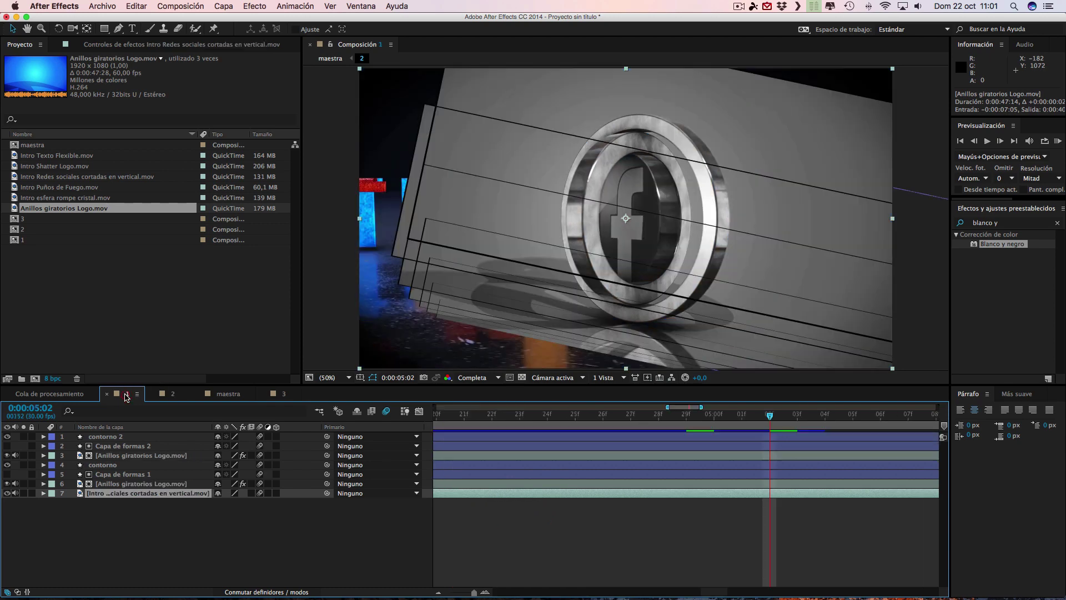
{"action": "left_click", "coordinate": [161, 395]}
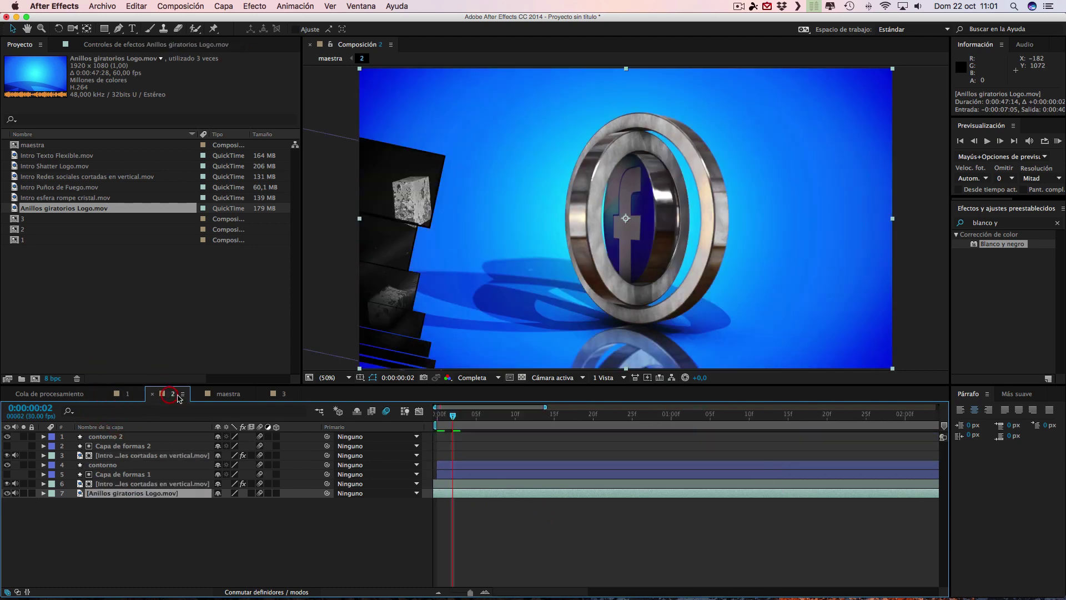
{"action": "left_click", "coordinate": [578, 493]}
{"action": "left_click_drag", "start_coordinate": [578, 493], "coordinate": [570, 493]}
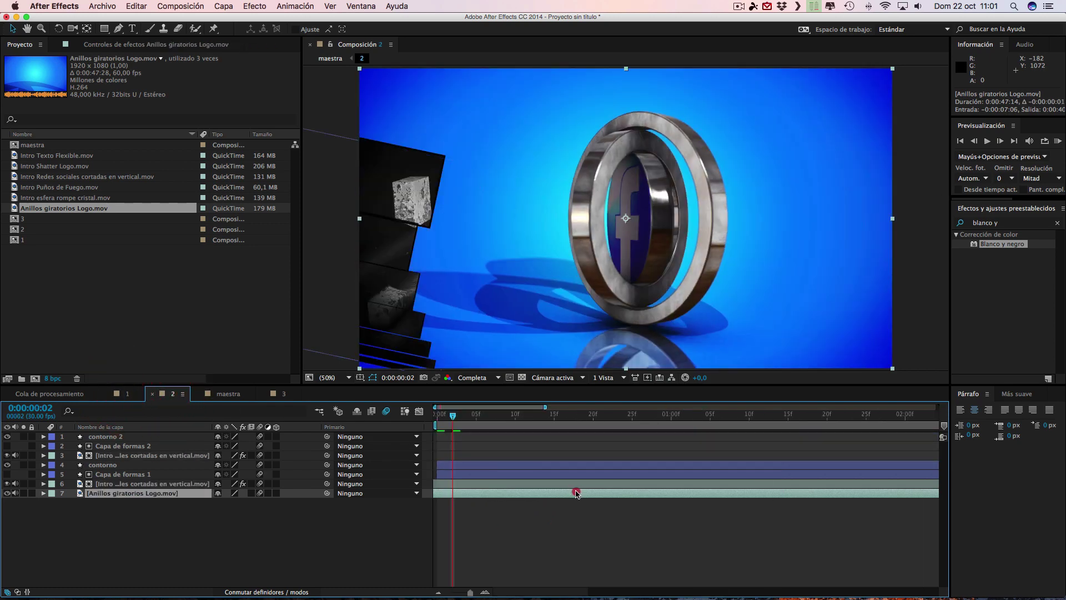
{"action": "left_click", "coordinate": [127, 394]}
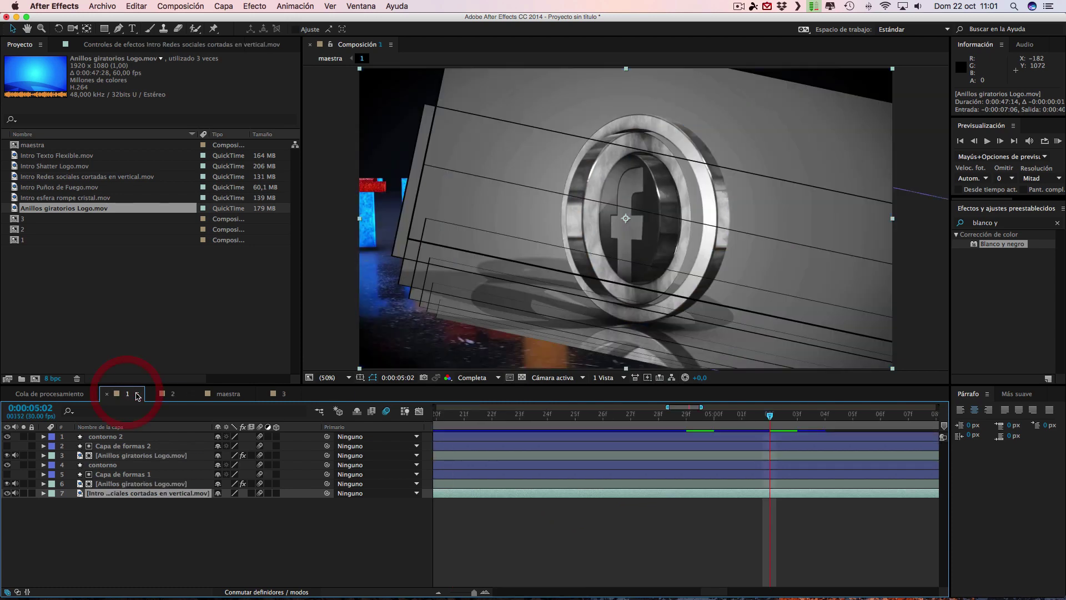
{"action": "left_click", "coordinate": [175, 396]}
Shift the clip one more frame later, confirm it matches comp 1's last frame, and return to maestra.
{"action": "left_click_drag", "start_coordinate": [548, 494], "coordinate": [558, 494]}
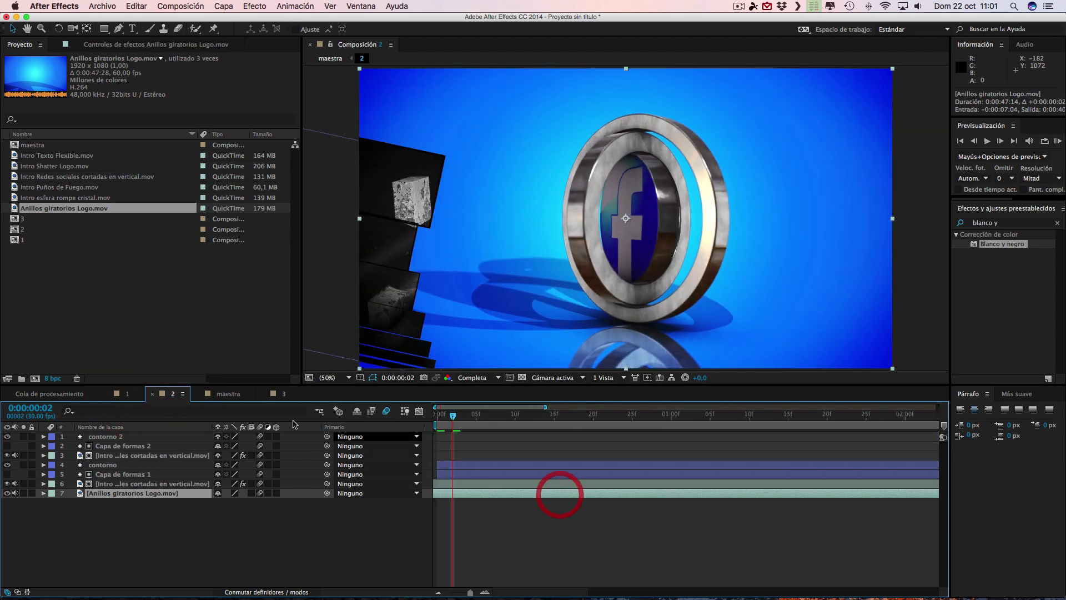
{"action": "left_click", "coordinate": [127, 394]}
{"action": "left_click", "coordinate": [170, 395]}
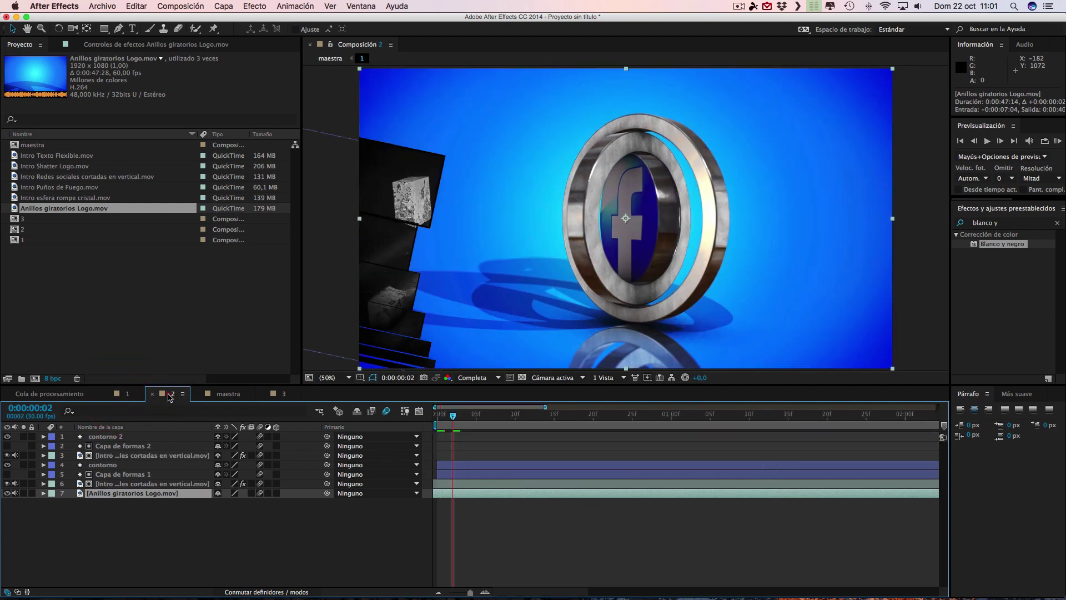
{"action": "left_click", "coordinate": [127, 395]}
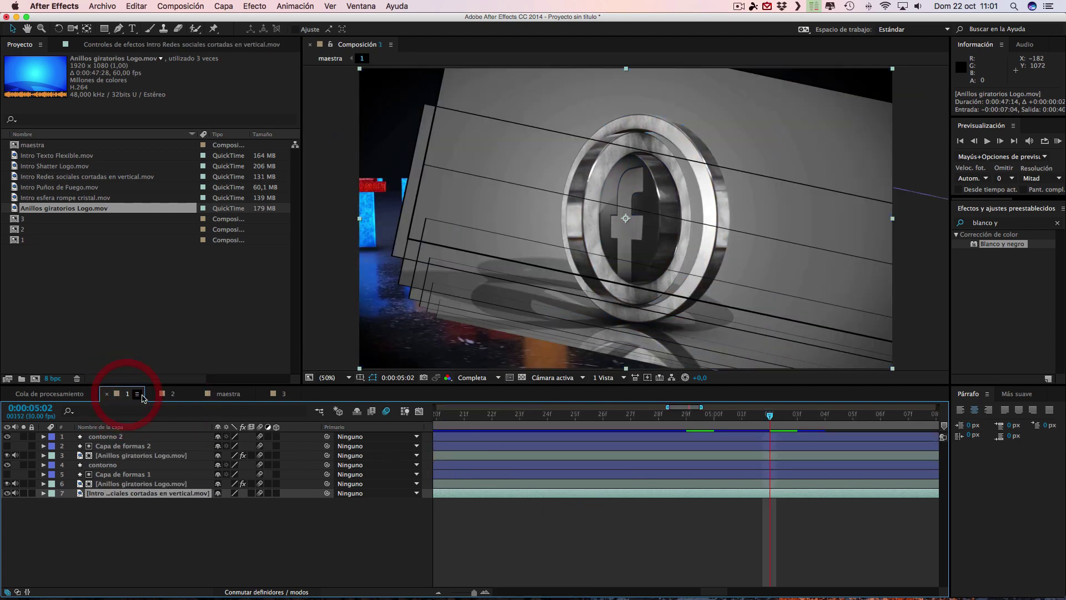
{"action": "left_click", "coordinate": [177, 396]}
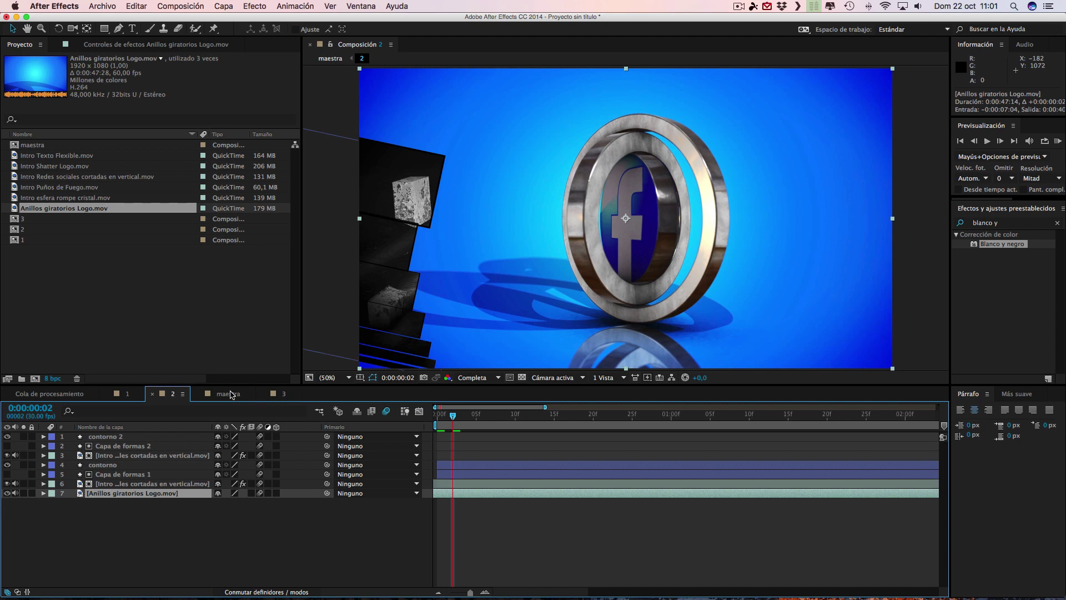
{"action": "left_click", "coordinate": [240, 395]}
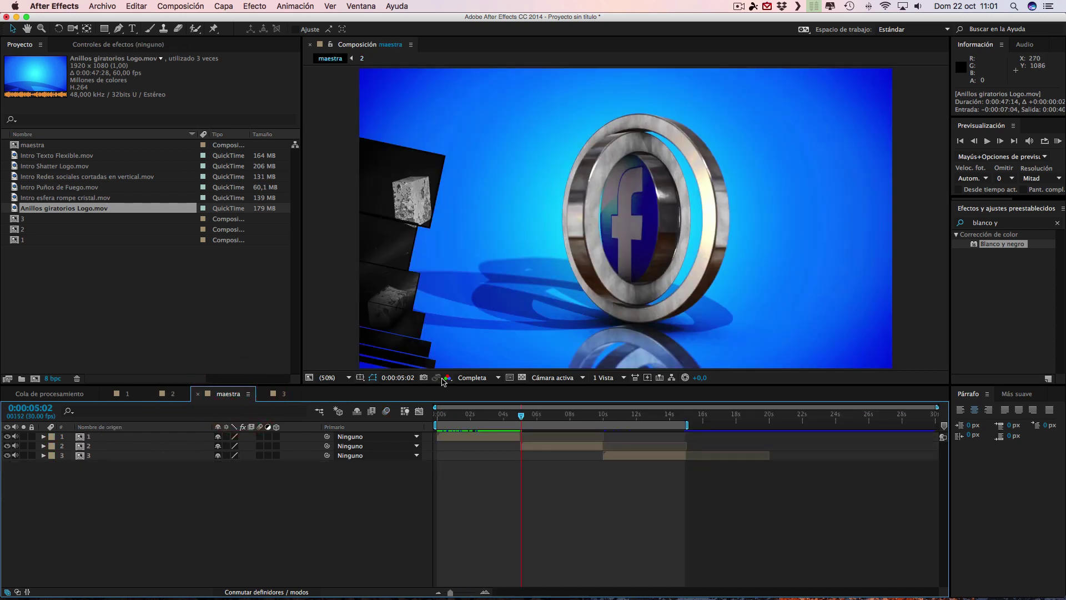
{"action": "mouse_move", "coordinate": [521, 416]}
{"action": "left_mouse_down"}
{"action": "mouse_move", "coordinate": [502, 420]}
{"action": "mouse_move", "coordinate": [603, 426]}
{"action": "left_mouse_up"}
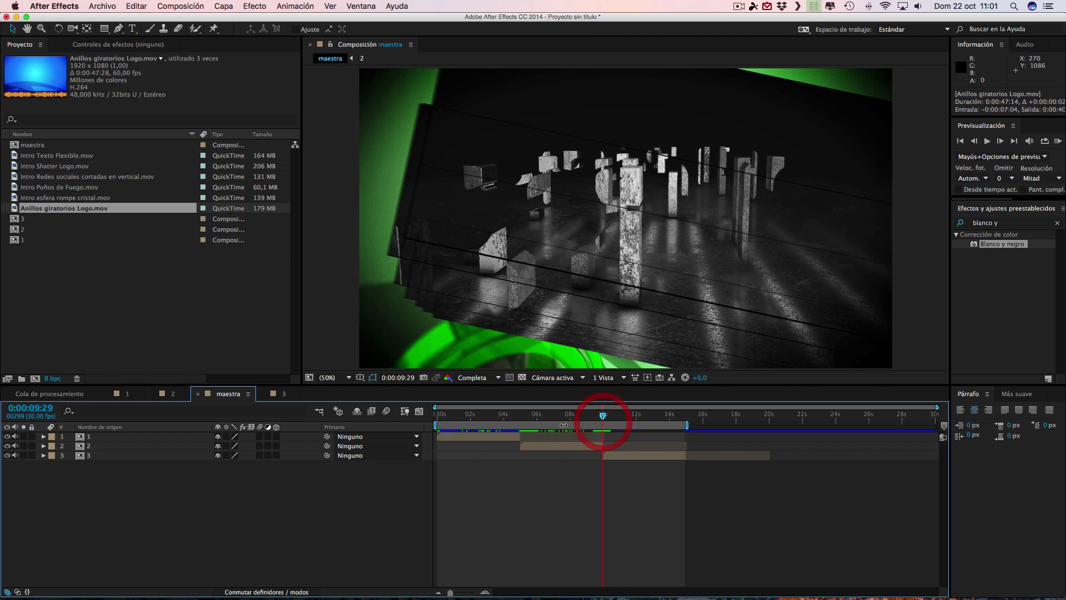
Zoom comp 2's timeline out to ten seconds and compare comp 3's first frame with comp 2's last.
{"action": "left_click", "coordinate": [275, 395]}
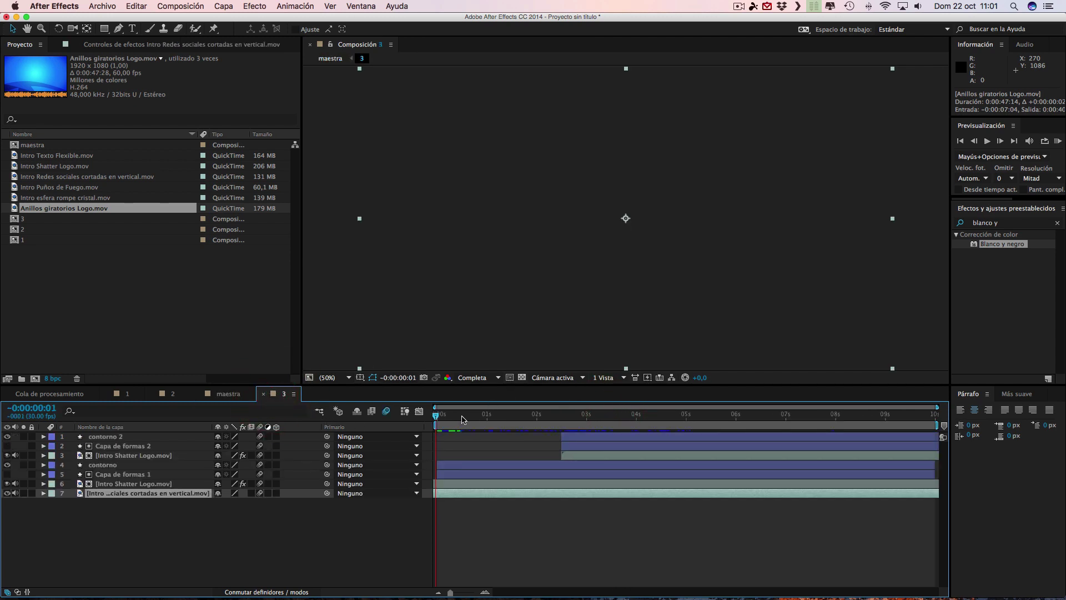
{"action": "left_click", "coordinate": [174, 394]}
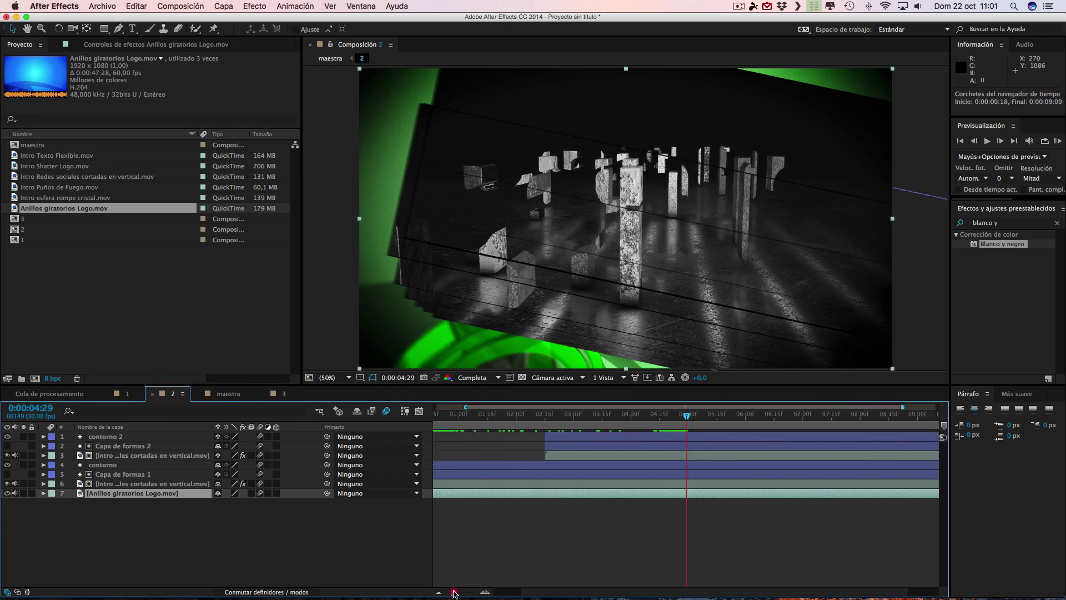
{"action": "left_click_drag", "start_coordinate": [470, 593], "coordinate": [450, 593]}
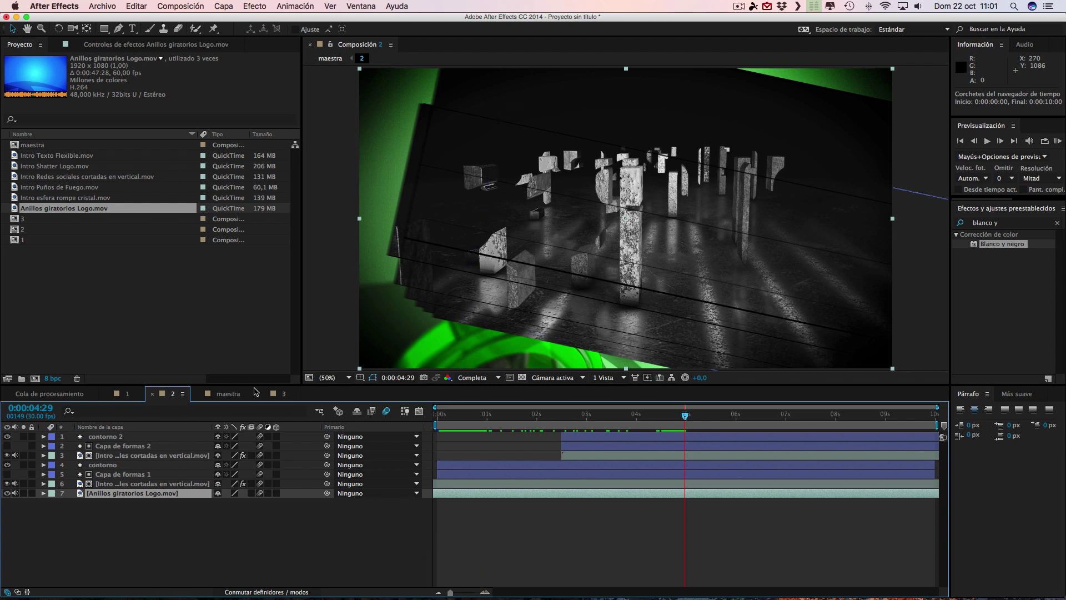
{"action": "left_click", "coordinate": [284, 394]}
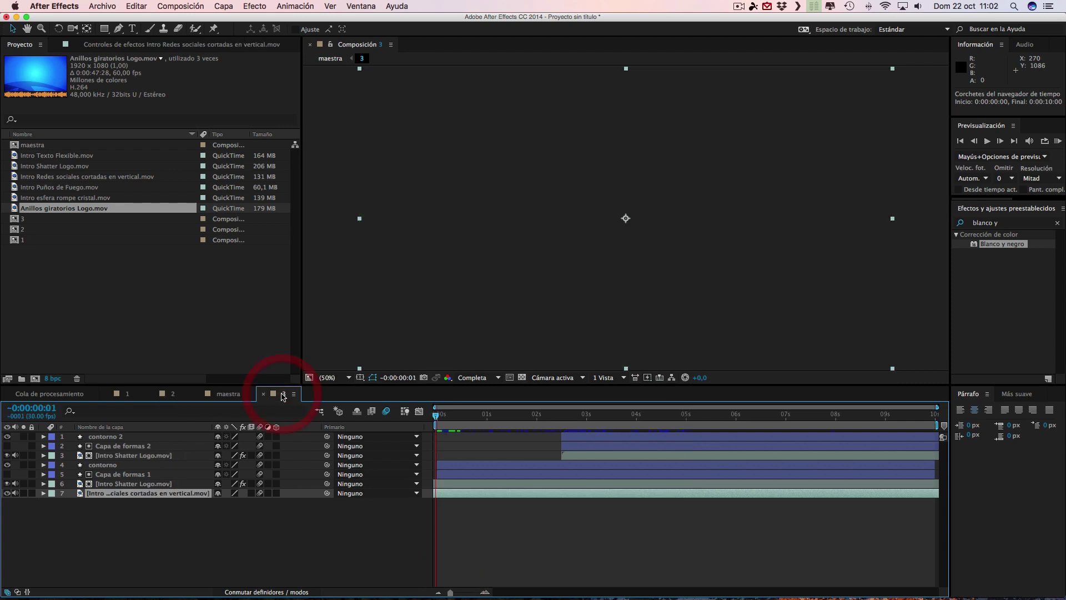
{"action": "left_click", "coordinate": [437, 416]}
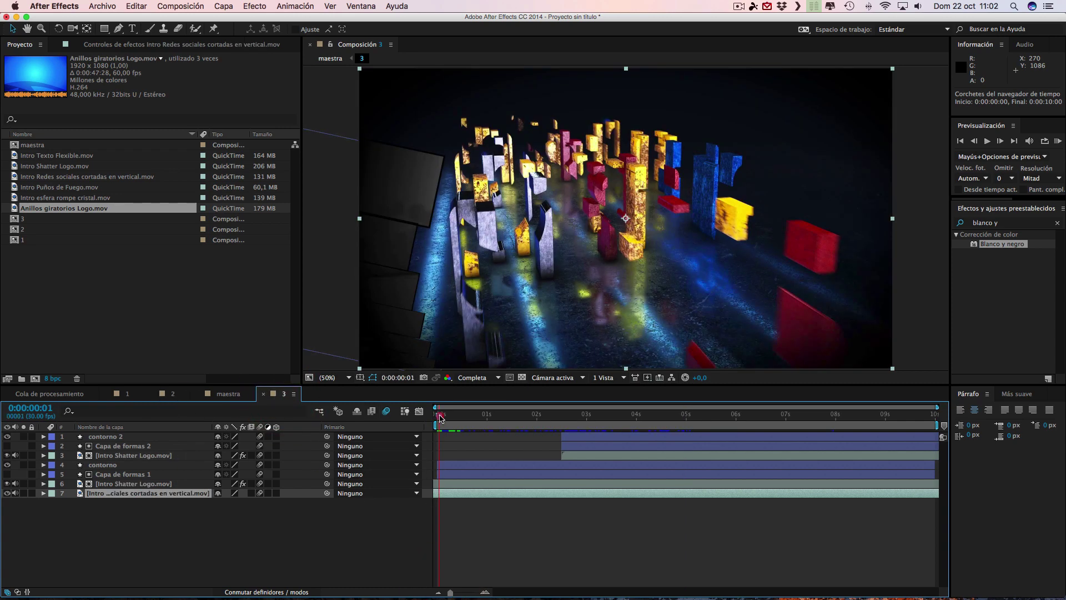
{"action": "left_click", "coordinate": [172, 394]}
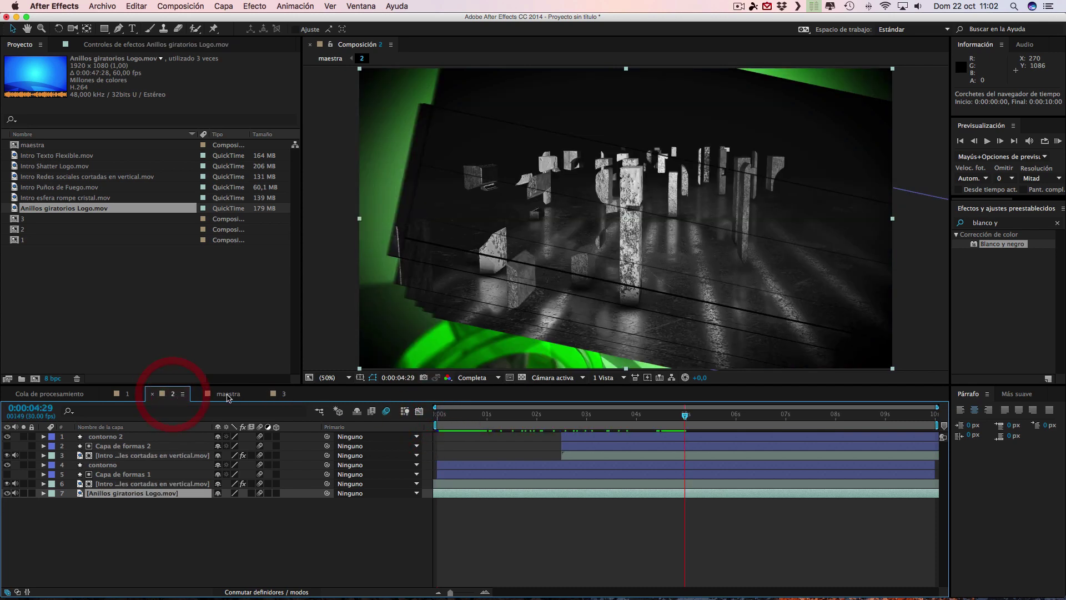
{"action": "left_click", "coordinate": [279, 394]}
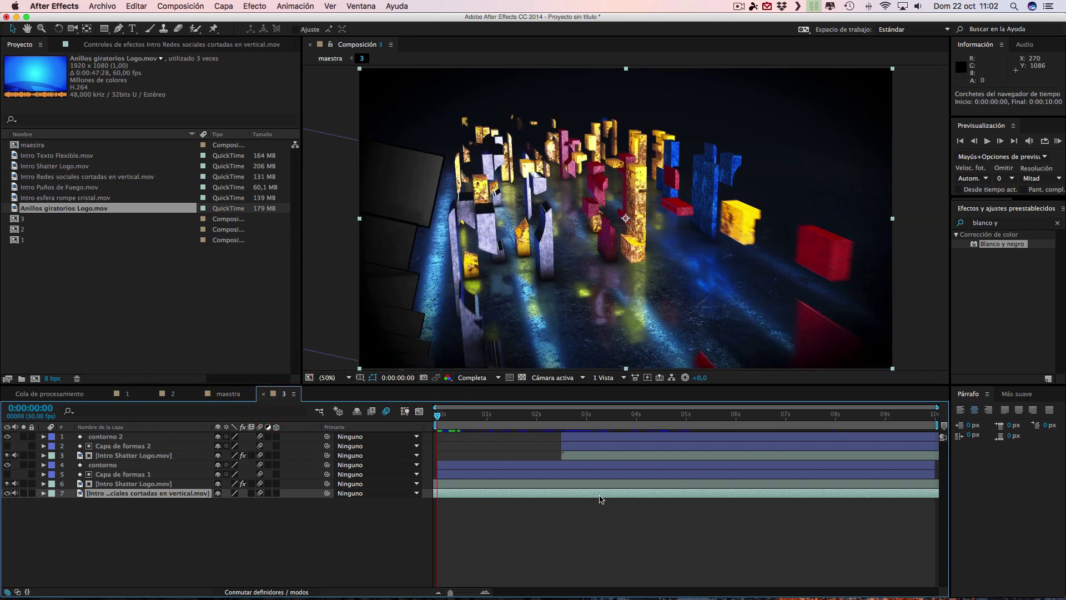
Slide comp 3's Intro Redes sociales footage layer to change its opening frame, checking against comp 2.
{"action": "mouse_move", "coordinate": [622, 493]}
{"action": "left_mouse_down"}
{"action": "mouse_move", "coordinate": [609, 494]}
{"action": "mouse_move", "coordinate": [697, 489]}
{"action": "left_mouse_up"}
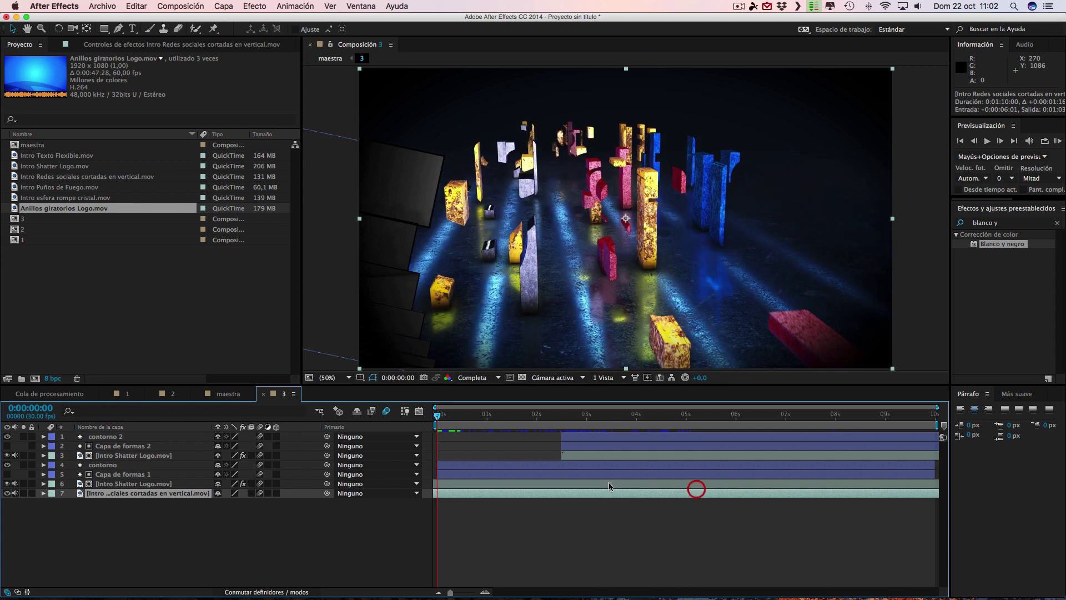
{"action": "left_click", "coordinate": [172, 395]}
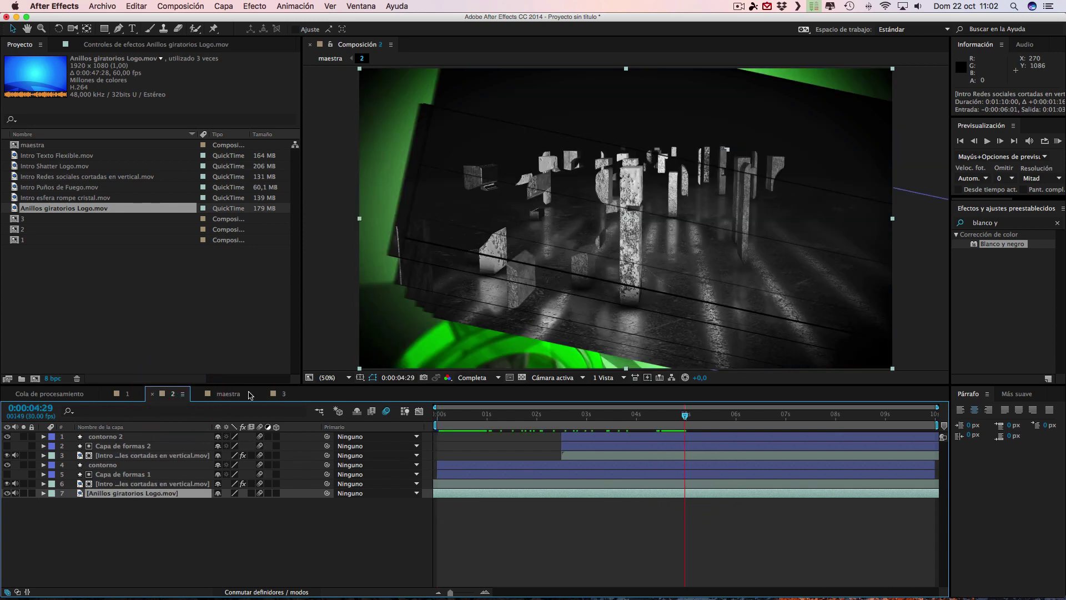
{"action": "left_click", "coordinate": [284, 395]}
{"action": "left_click_drag", "start_coordinate": [581, 494], "coordinate": [734, 489]}
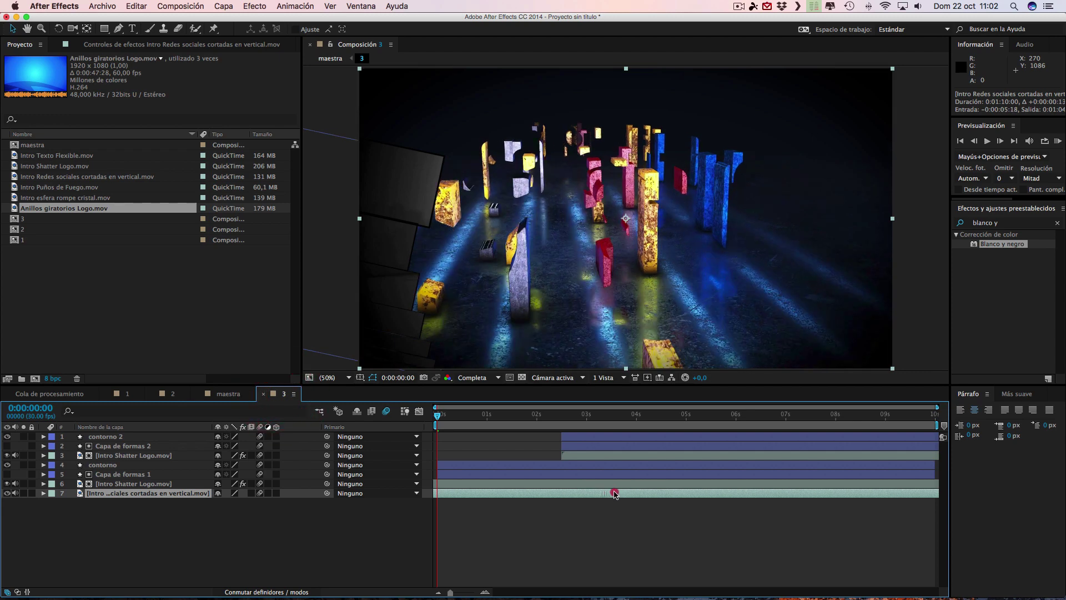
{"action": "left_click", "coordinate": [173, 394]}
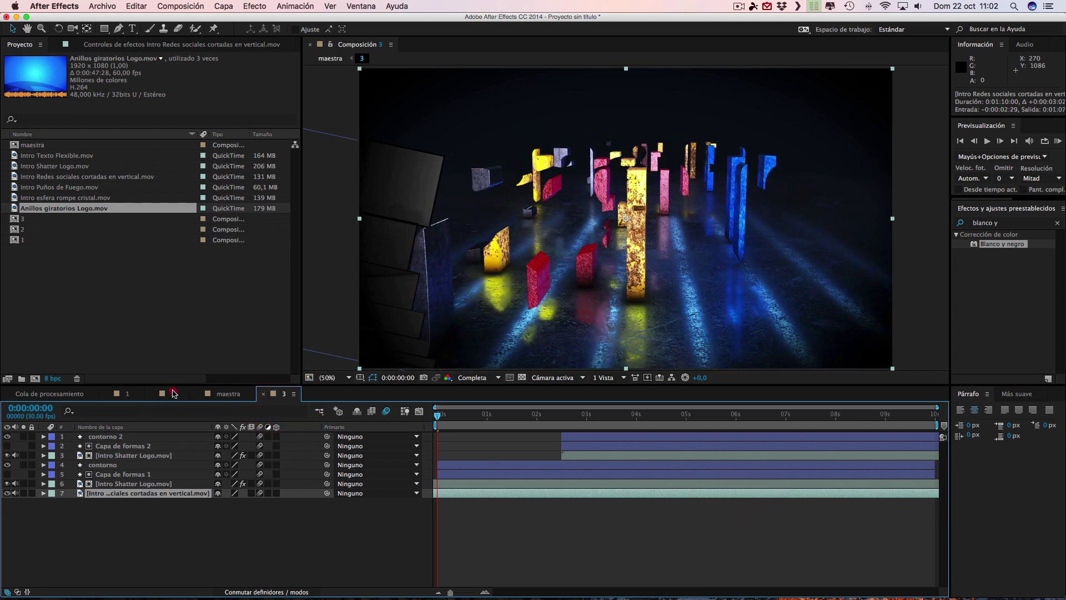
{"action": "left_click", "coordinate": [282, 395]}
Make two small timing nudges to the footage layer, comparing each with comp 2's closing frame.
{"action": "left_click_drag", "start_coordinate": [552, 493], "coordinate": [566, 489]}
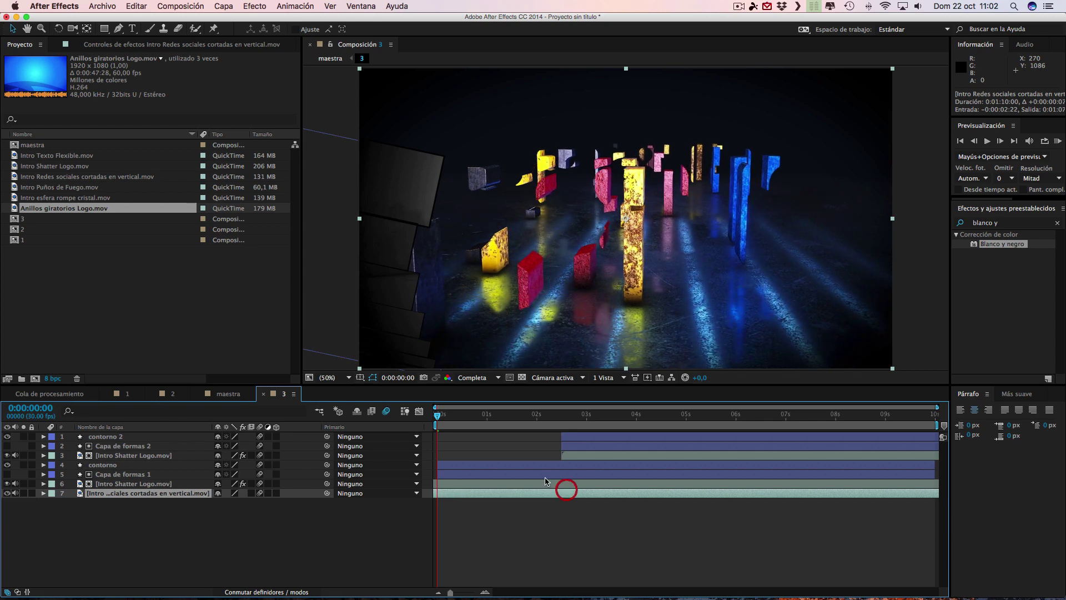
{"action": "left_click", "coordinate": [176, 394]}
{"action": "left_click", "coordinate": [284, 395]}
{"action": "left_click_drag", "start_coordinate": [503, 495], "coordinate": [509, 493]}
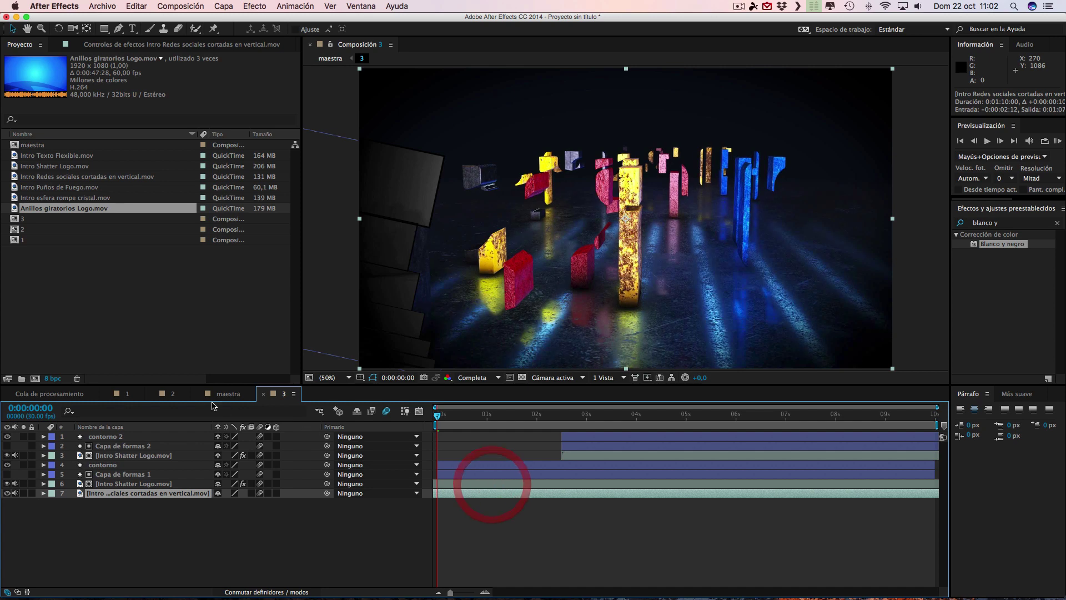
{"action": "left_click", "coordinate": [169, 393]}
{"action": "left_click", "coordinate": [282, 395]}
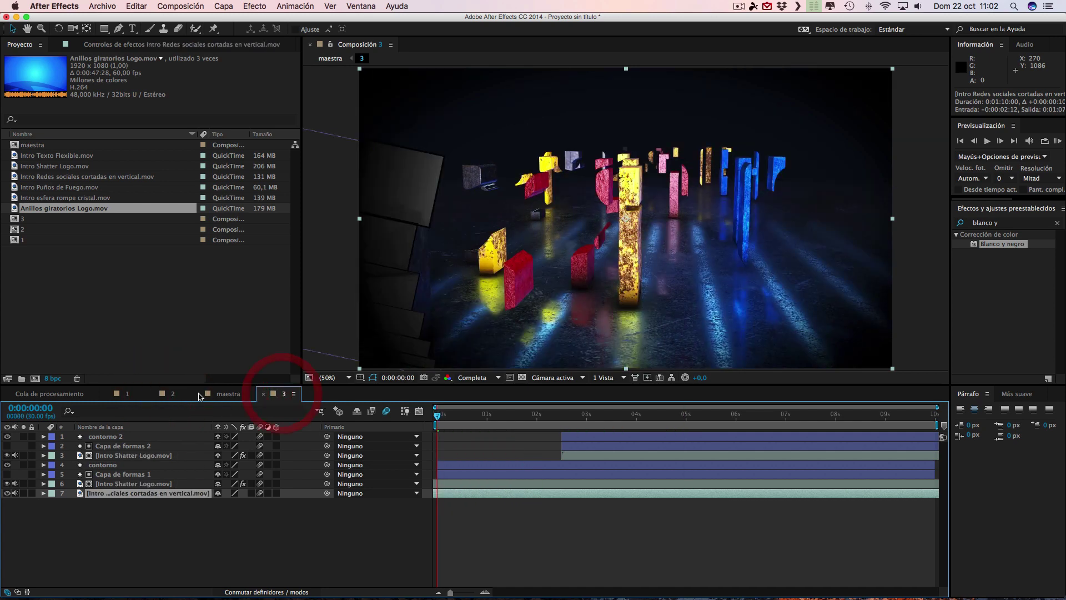
{"action": "left_click", "coordinate": [168, 394]}
{"action": "left_click", "coordinate": [284, 394]}
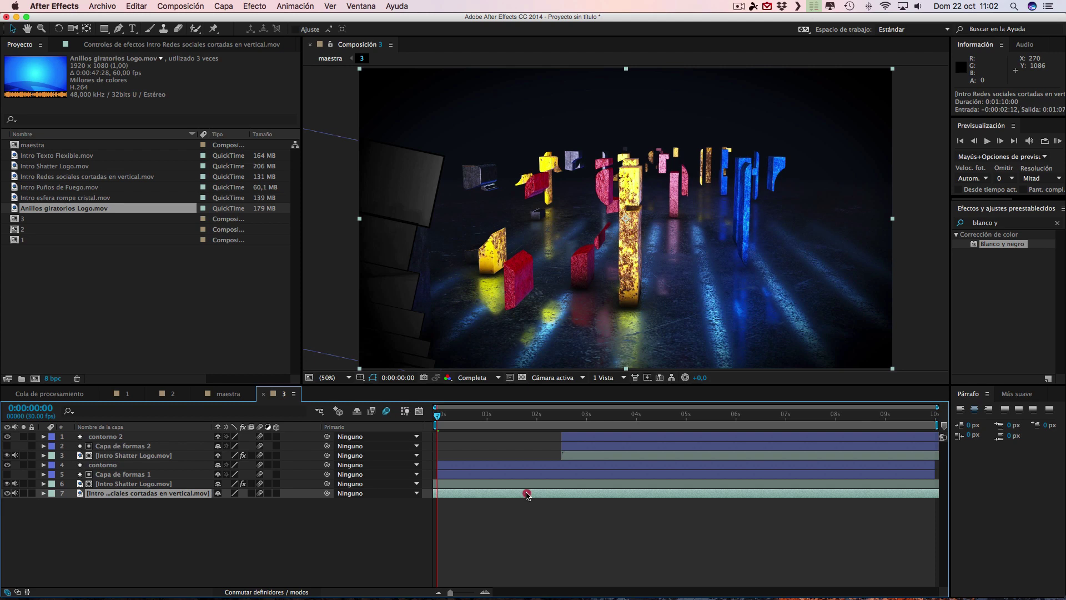
Shift the footage one frame earlier, confirm the match with comp 2, then scrub maestra across the transition.
{"action": "left_click_drag", "start_coordinate": [527, 494], "coordinate": [526, 494]}
{"action": "left_click", "coordinate": [170, 396]}
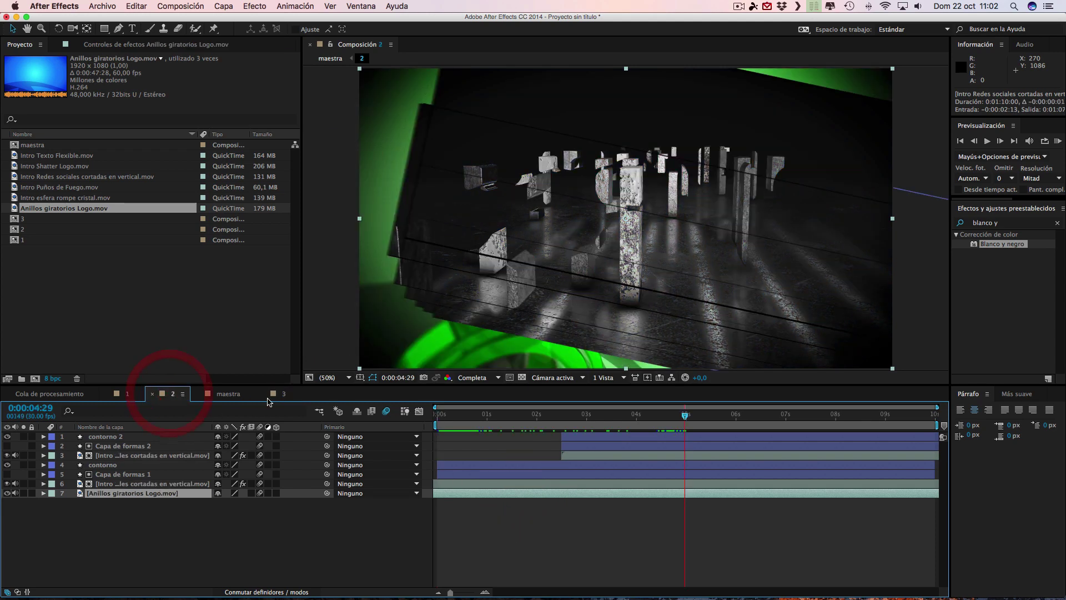
{"action": "left_click", "coordinate": [283, 395]}
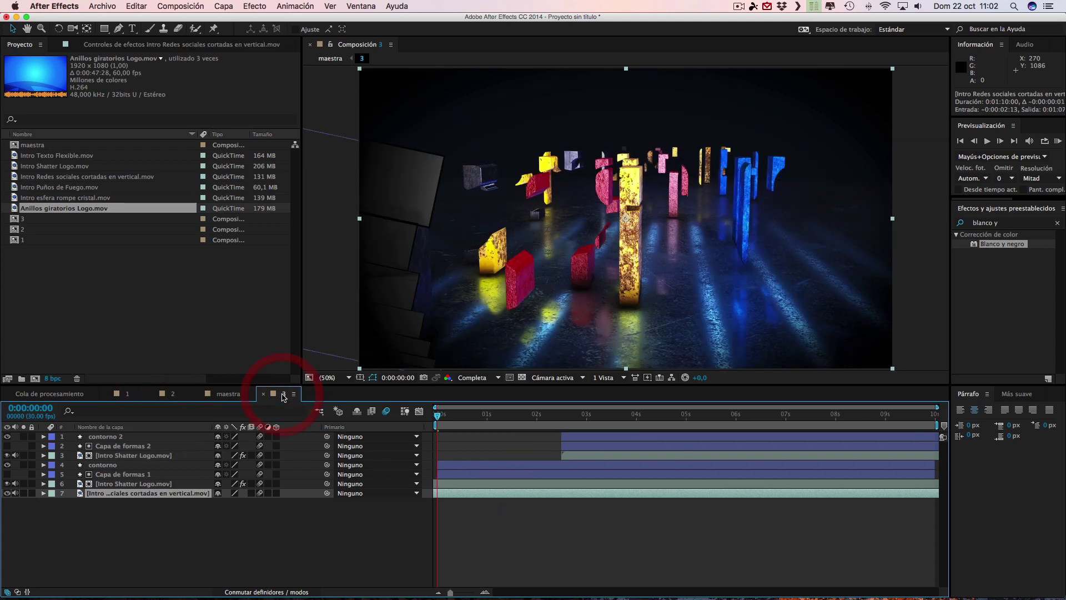
{"action": "left_click", "coordinate": [174, 395]}
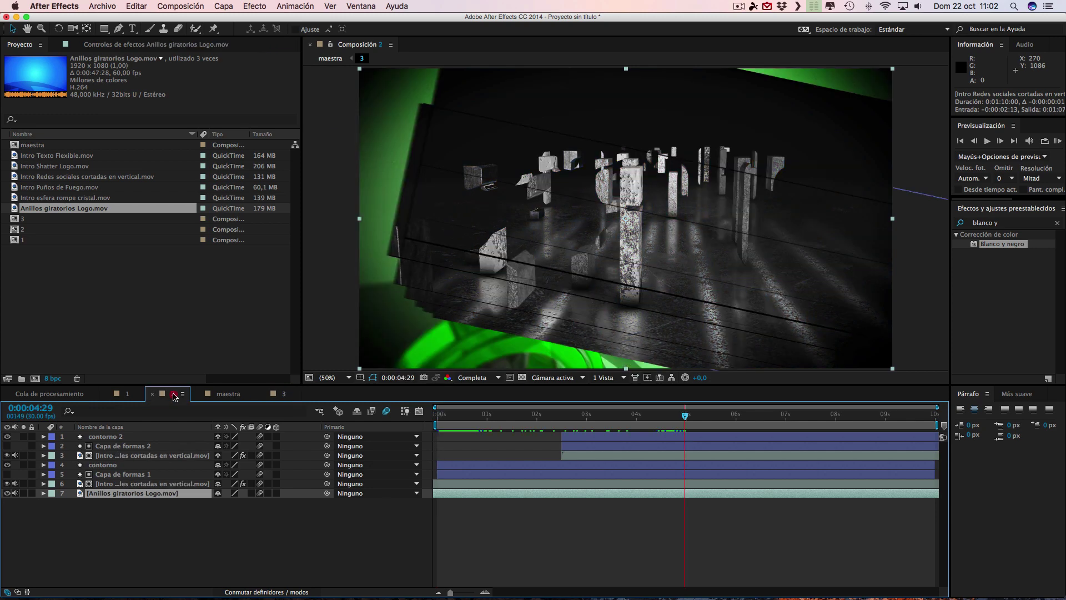
{"action": "left_click", "coordinate": [283, 395]}
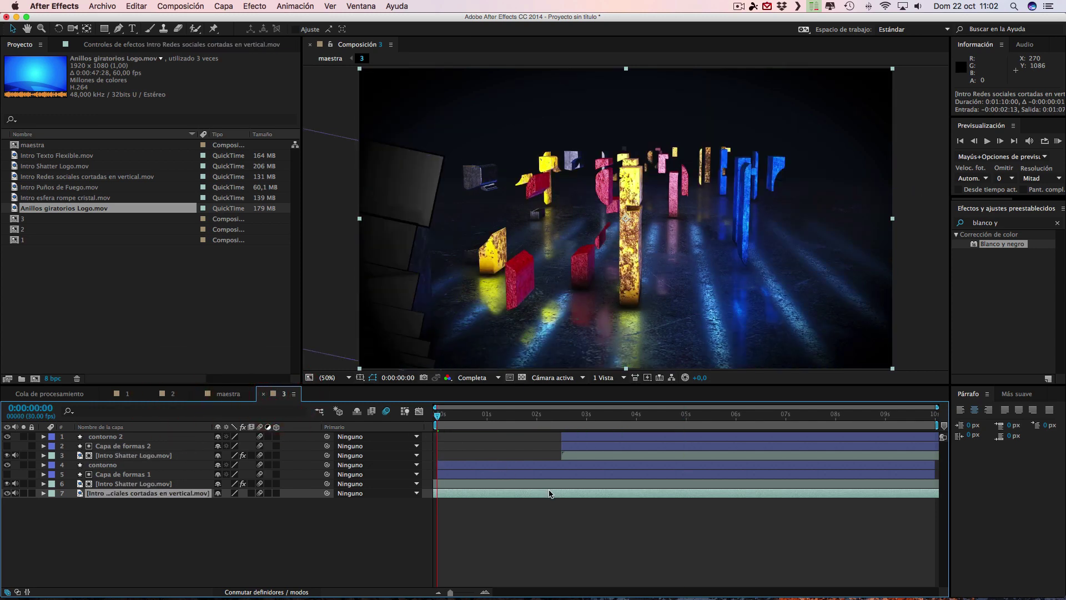
{"action": "left_click", "coordinate": [174, 396]}
{"action": "left_click", "coordinate": [280, 394]}
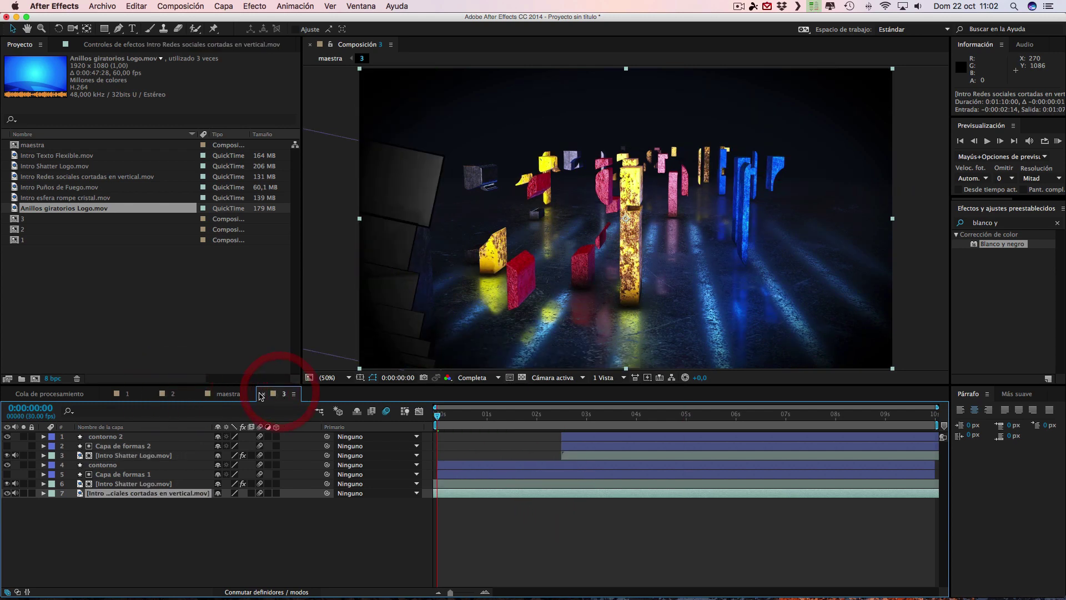
{"action": "left_click", "coordinate": [173, 395]}
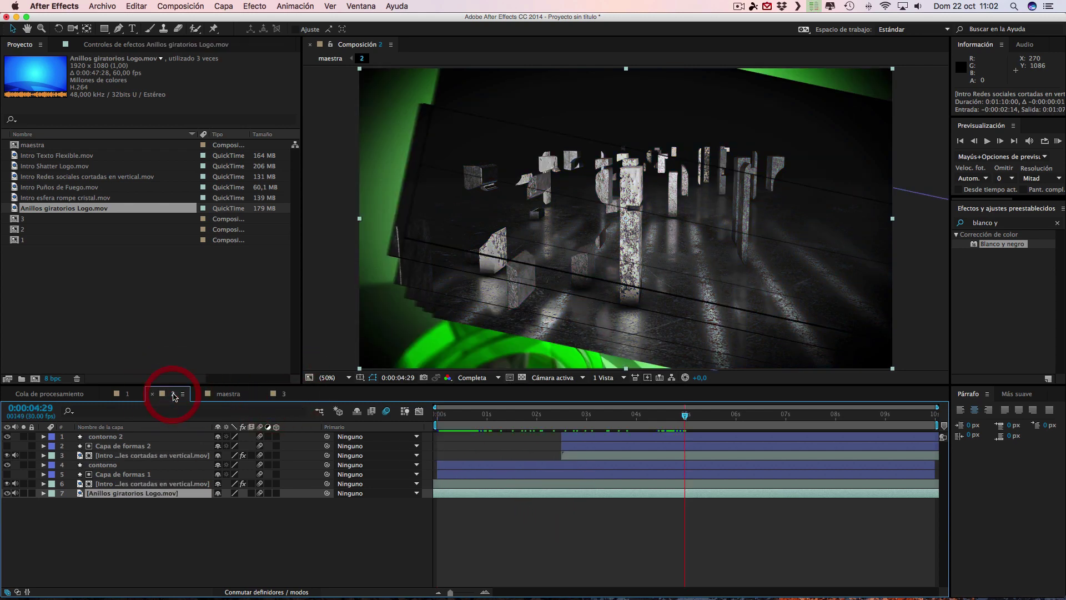
{"action": "left_click", "coordinate": [283, 394]}
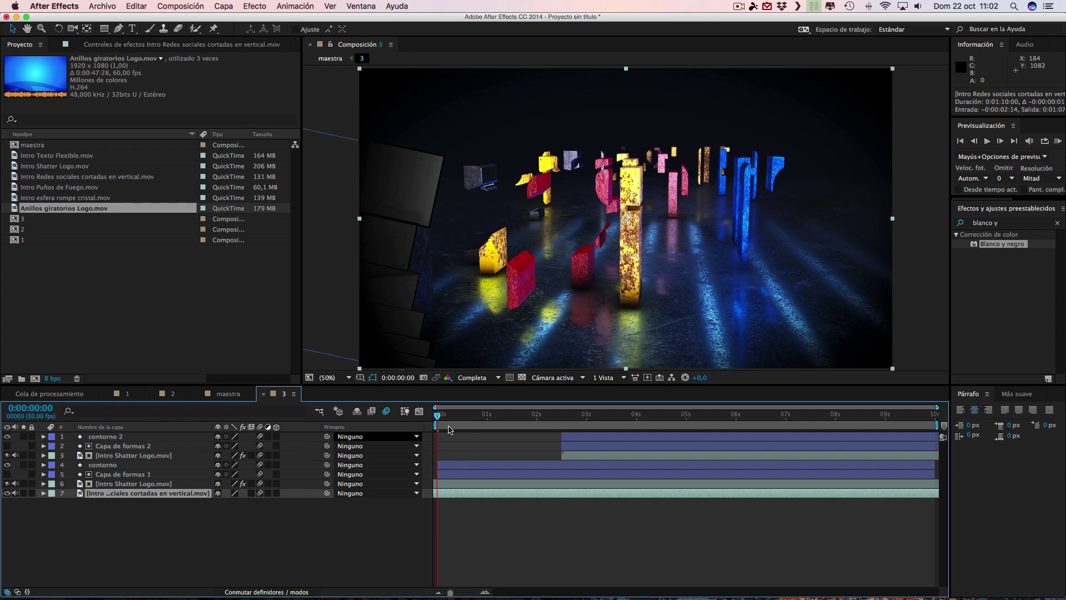
{"action": "left_click", "coordinate": [229, 395]}
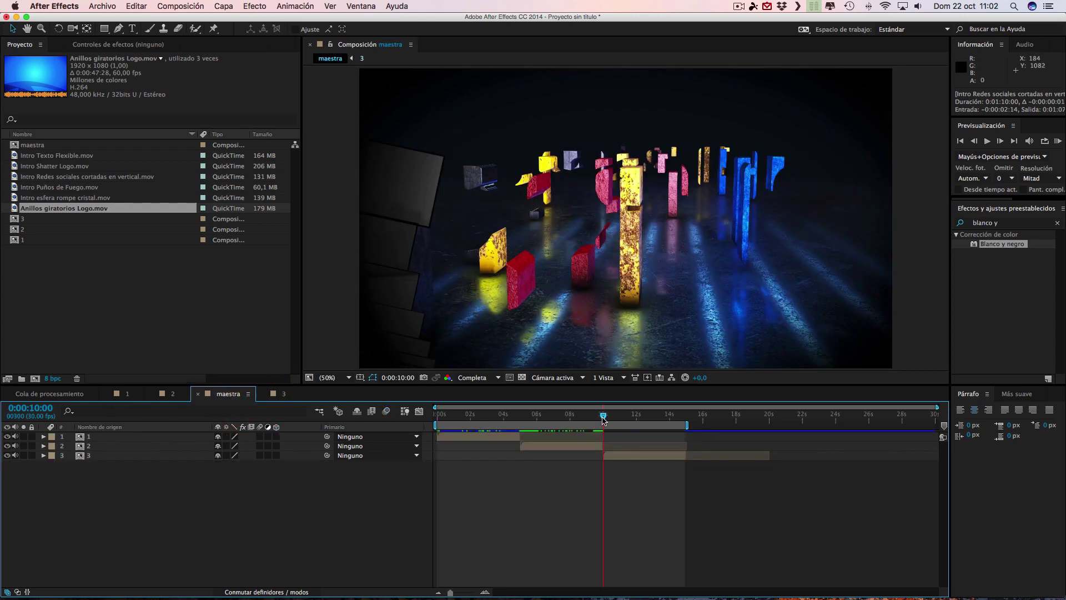
{"action": "mouse_move", "coordinate": [603, 416]}
{"action": "left_mouse_down"}
{"action": "mouse_move", "coordinate": [592, 416]}
{"action": "mouse_move", "coordinate": [598, 422]}
{"action": "left_mouse_up"}
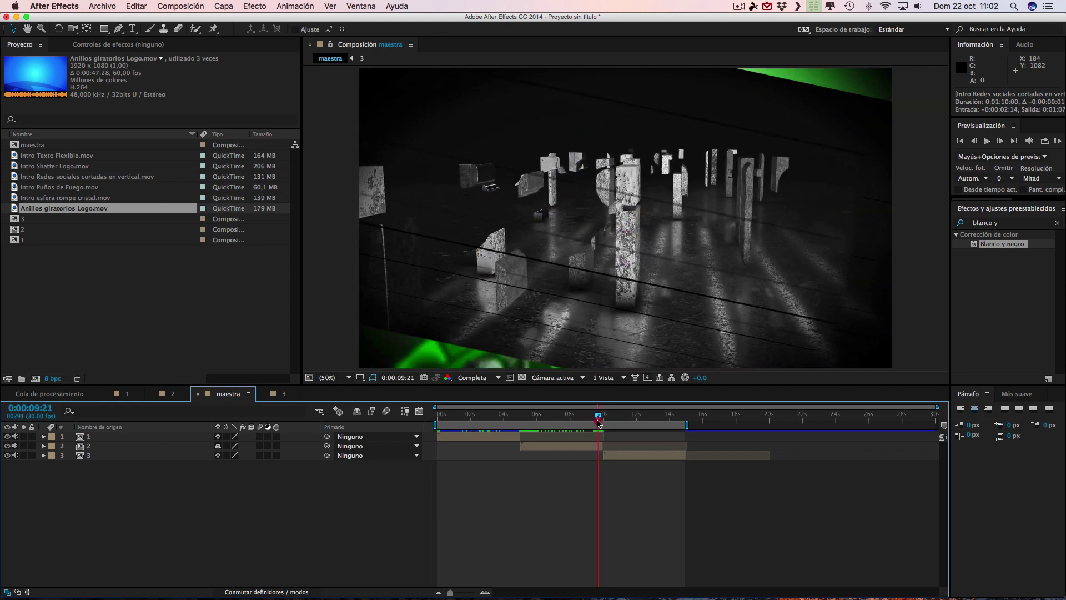
{"action": "left_click_drag", "start_coordinate": [599, 422], "coordinate": [659, 425]}
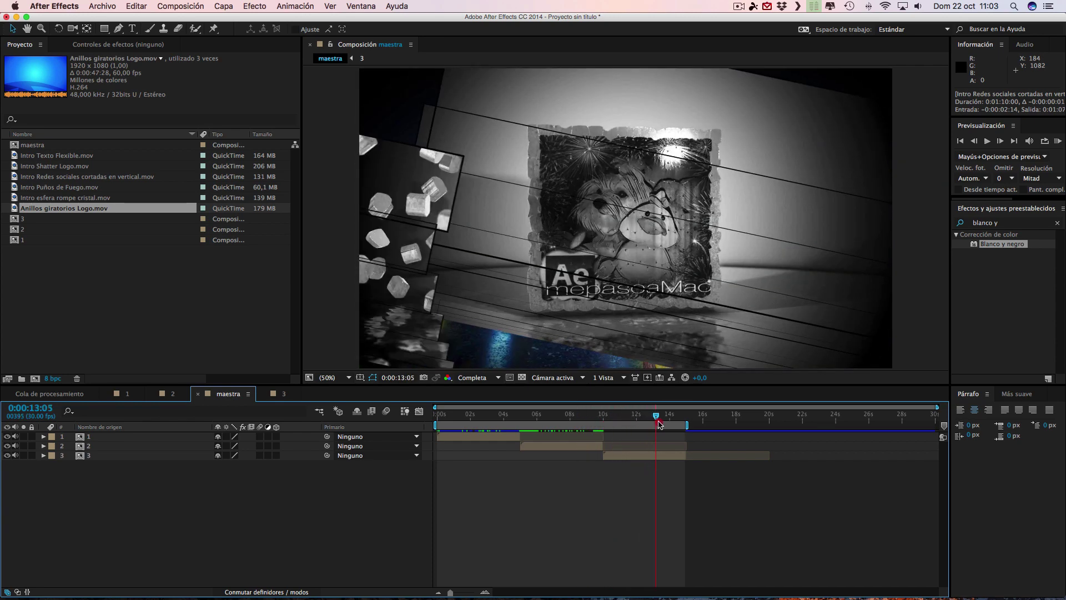
{"action": "mouse_move", "coordinate": [659, 425]}
{"action": "left_mouse_down"}
{"action": "mouse_move", "coordinate": [559, 430]}
{"action": "mouse_move", "coordinate": [617, 429]}
{"action": "left_mouse_up"}
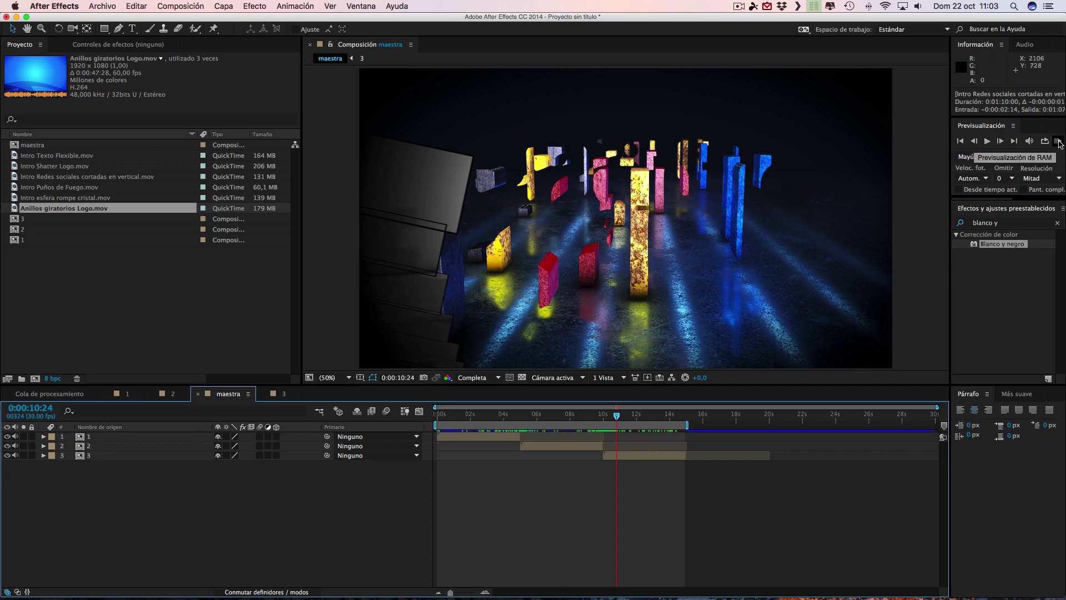
{"action": "left_click", "coordinate": [731, 7]}
{"action": "left_click", "coordinate": [736, 8]}
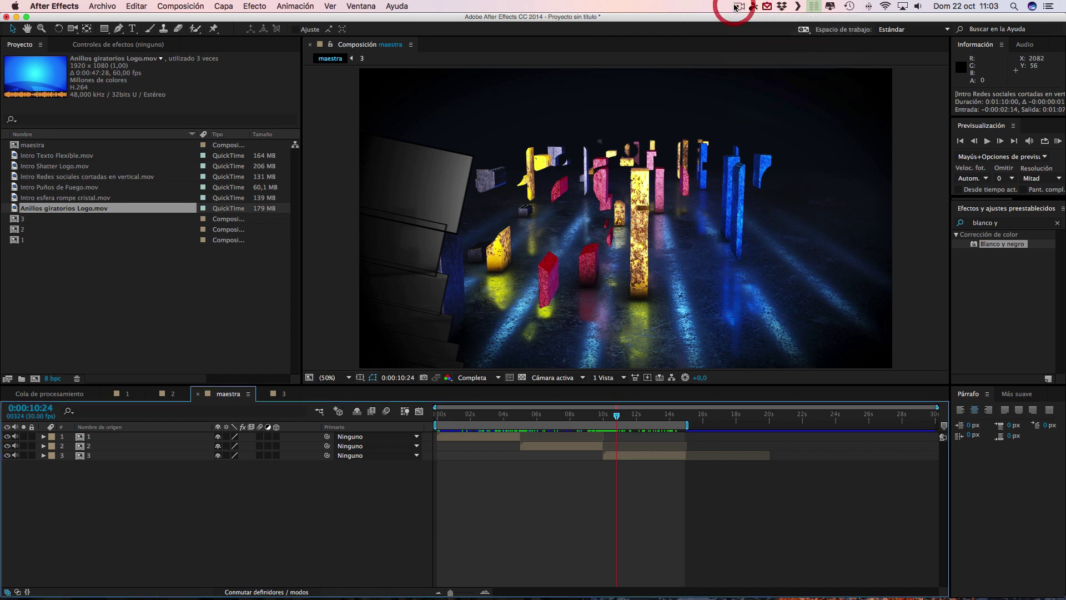
{"action": "left_click", "coordinate": [1058, 142]}
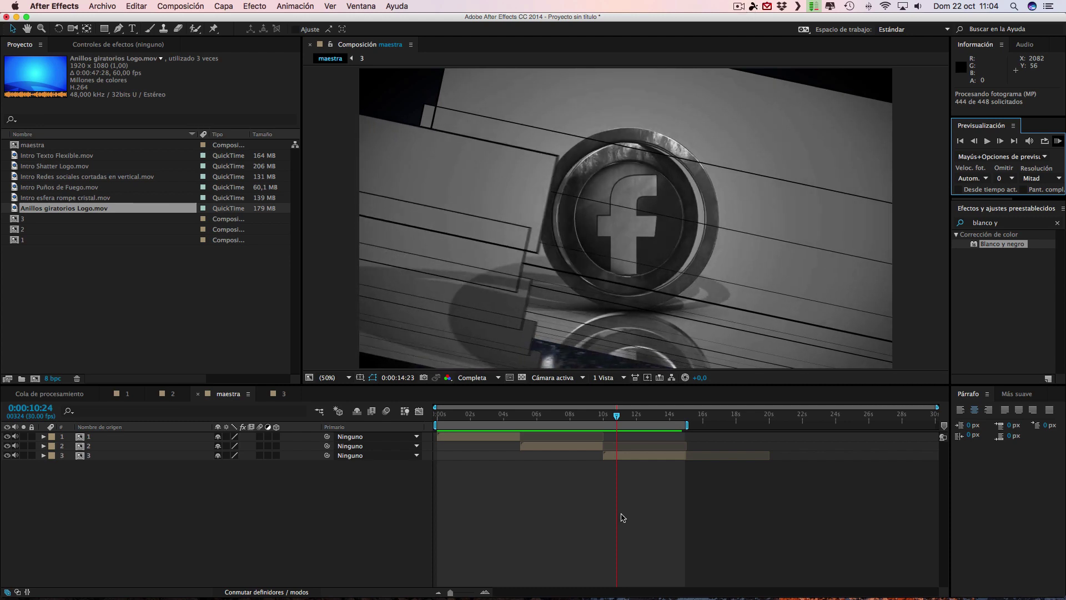
{"action": "left_click", "coordinate": [16, 446]}
{"action": "left_click", "coordinate": [16, 446]}
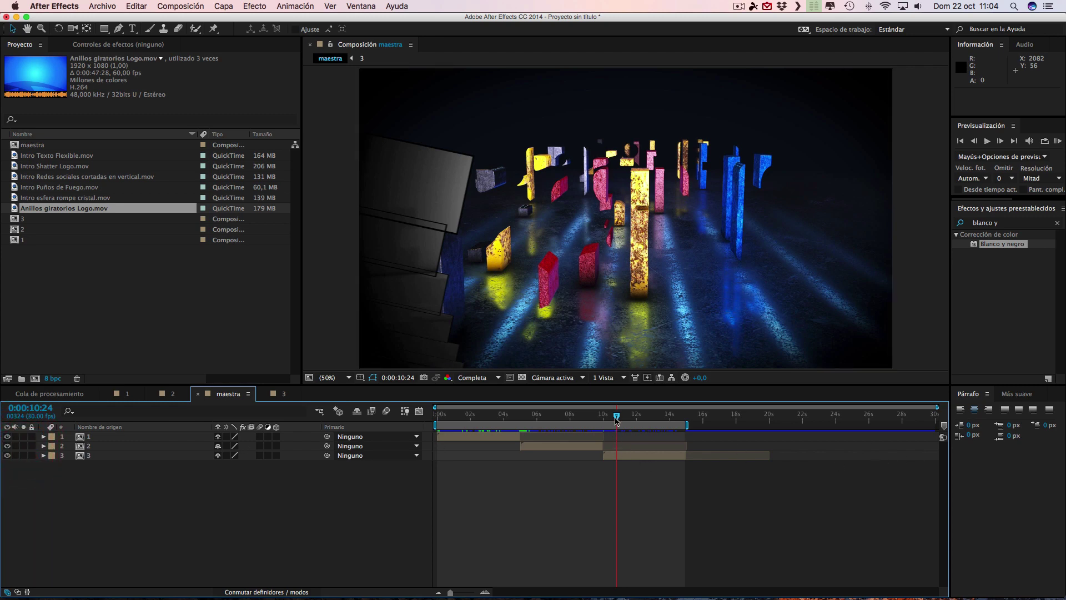
{"action": "left_click", "coordinate": [588, 421]}
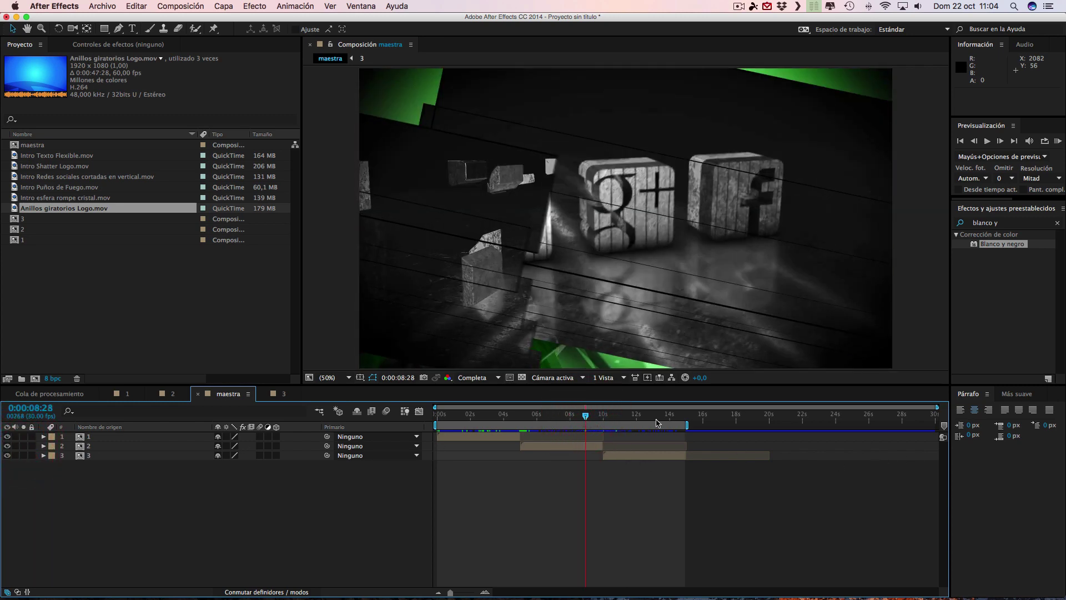
{"action": "left_click_drag", "start_coordinate": [687, 425], "coordinate": [770, 426]}
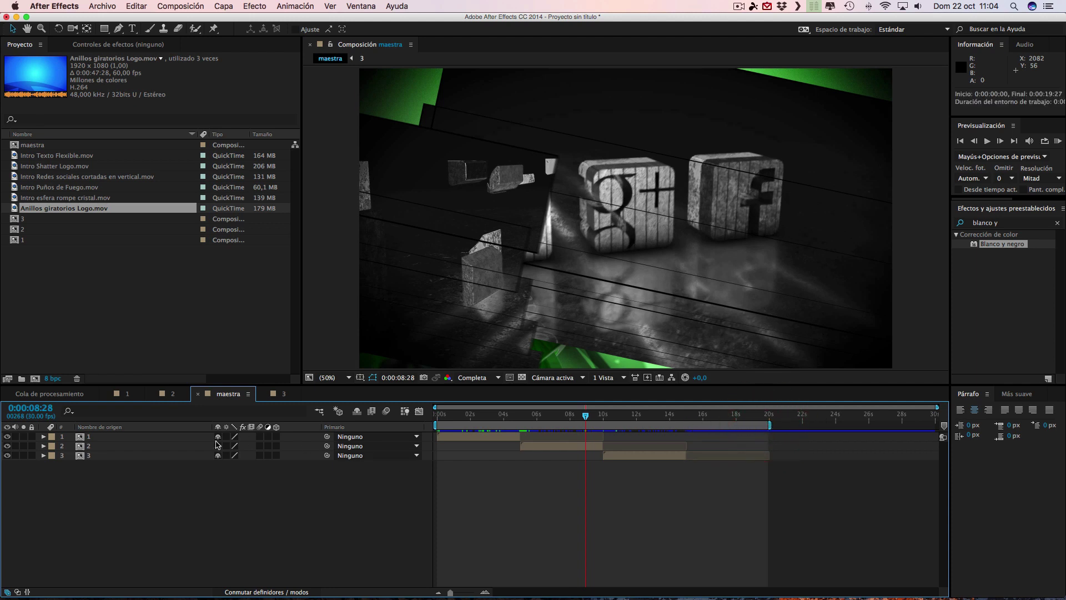
Open the new composition 4, a copy of comp 3, from the Project panel.
{"action": "left_click", "coordinate": [99, 457]}
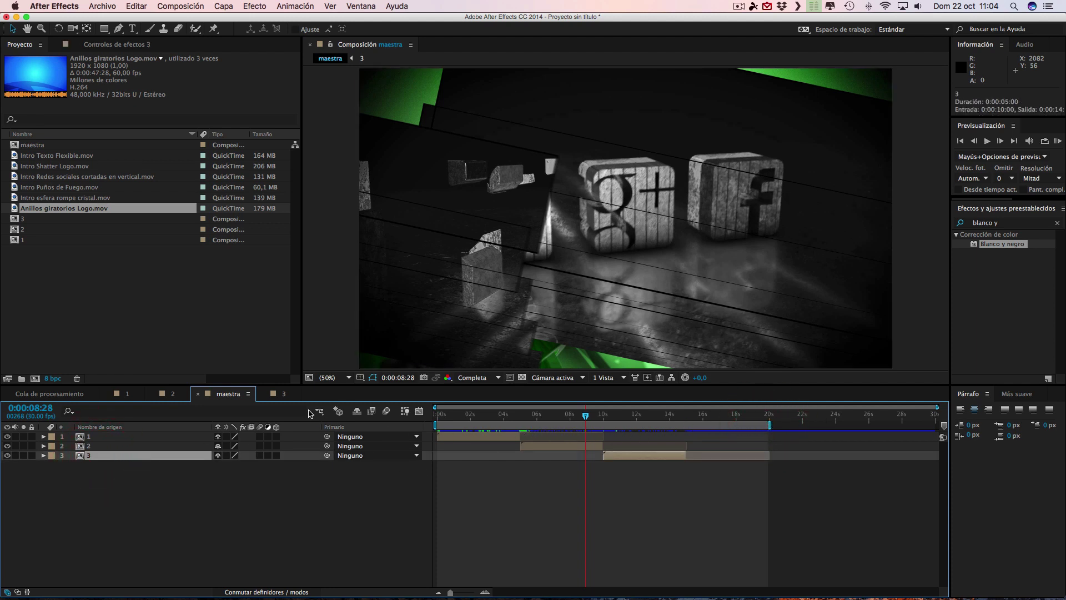
{"action": "left_click", "coordinate": [20, 220]}
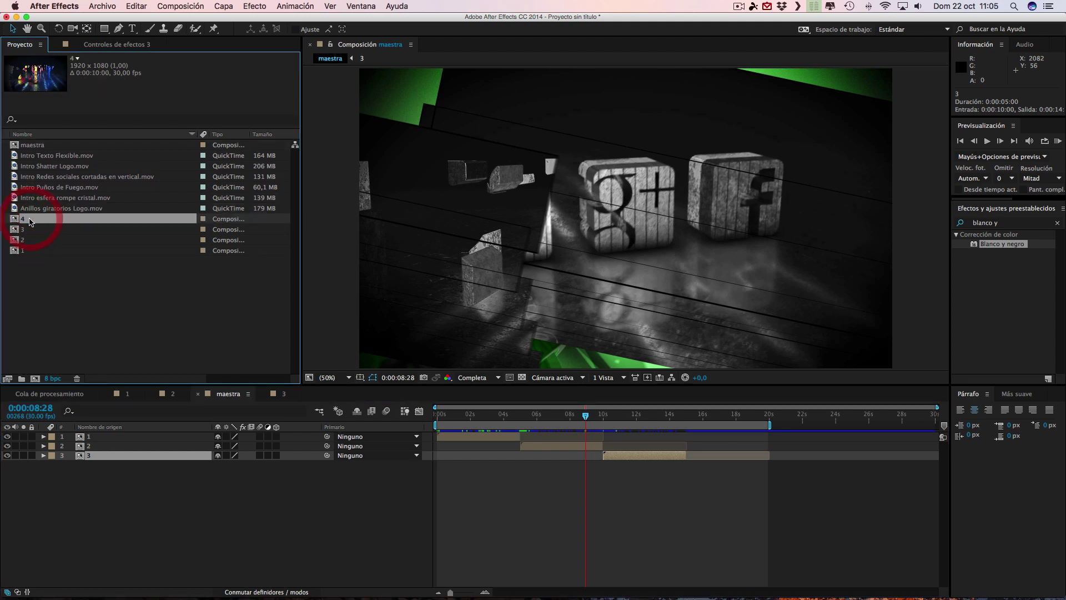
{"action": "double_click", "coordinate": [29, 219]}
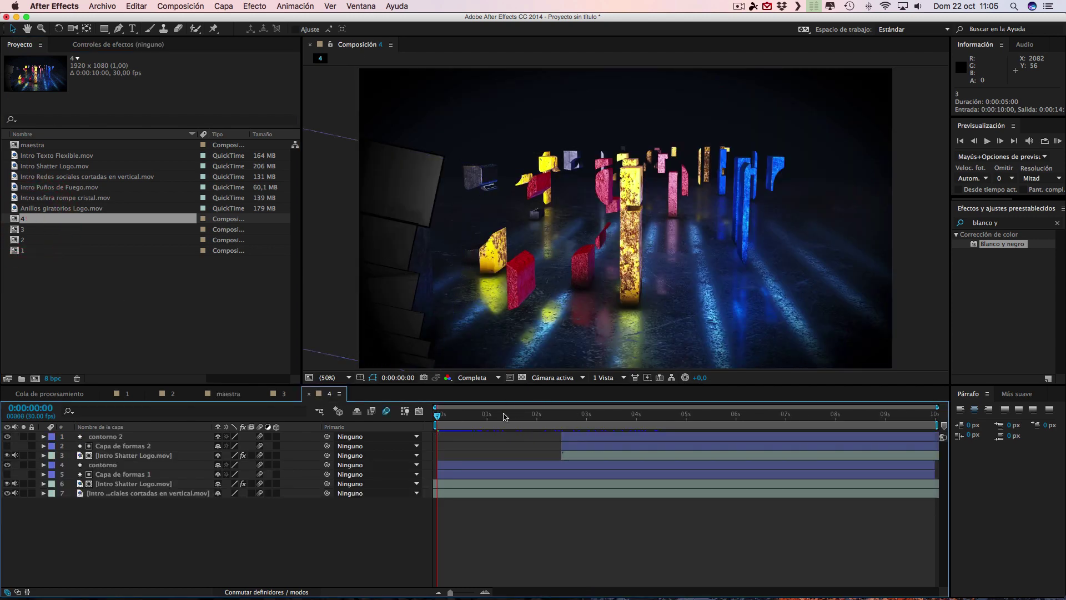
{"action": "left_click", "coordinate": [32, 230]}
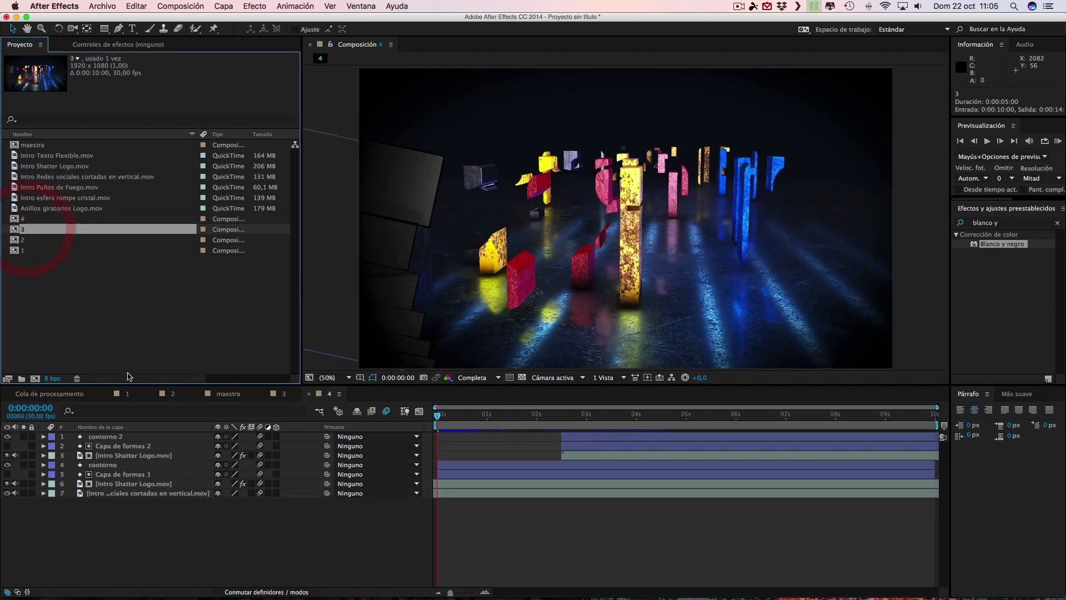
Select Intro Shatter Logo layers 3 and 6 and preview comp 4 up to 0:00:03:15.
{"action": "left_click", "coordinate": [119, 455]}
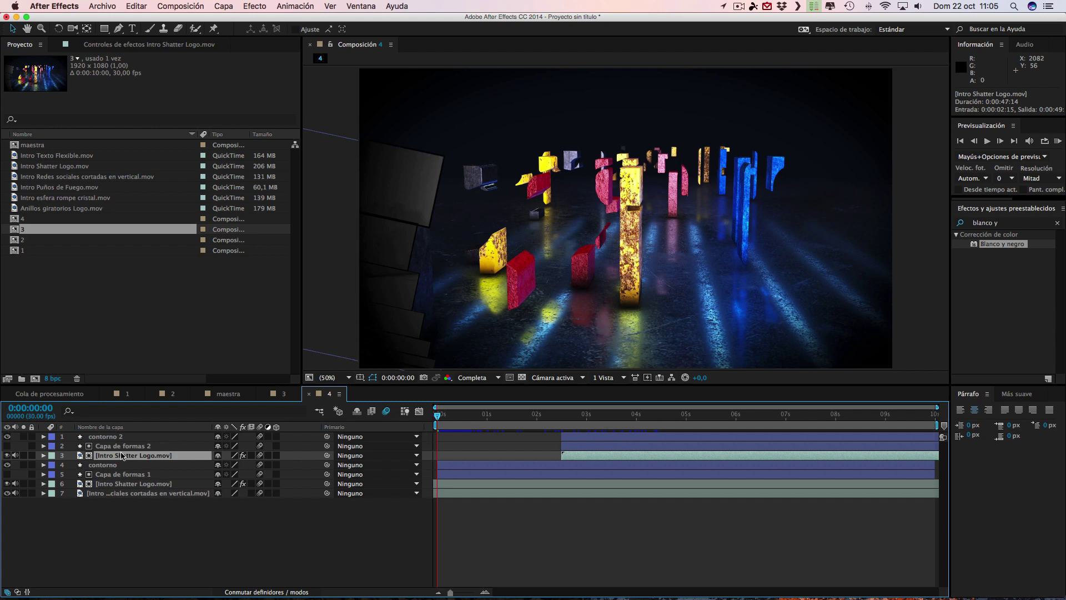
{"action": "left_click", "coordinate": [122, 456]}
{"action": "left_click", "coordinate": [127, 484]}
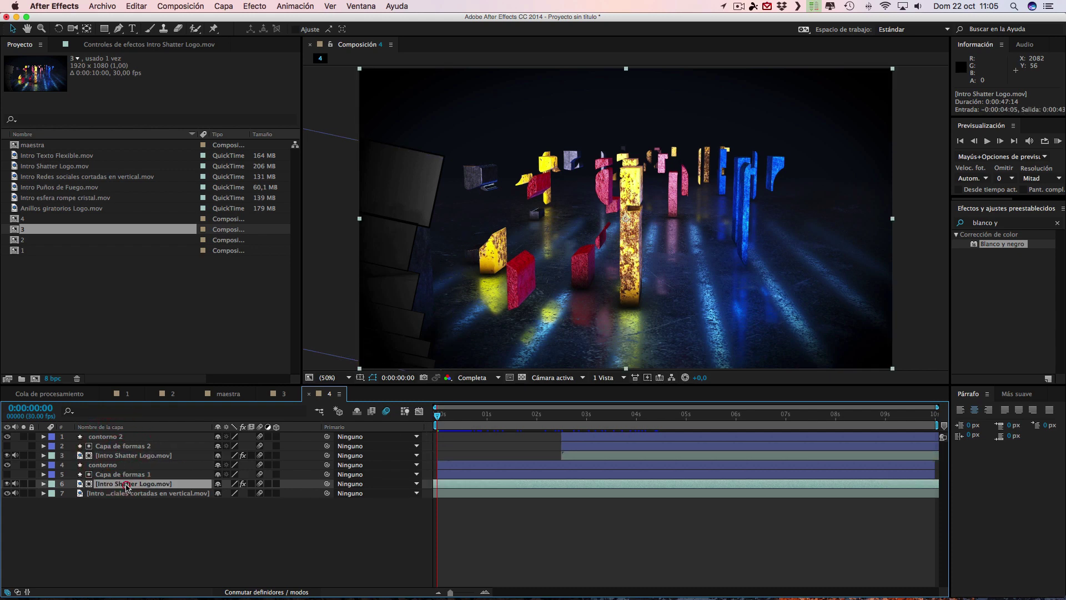
{"action": "left_click", "coordinate": [453, 417]}
{"action": "left_click_drag", "start_coordinate": [457, 419], "coordinate": [611, 417]}
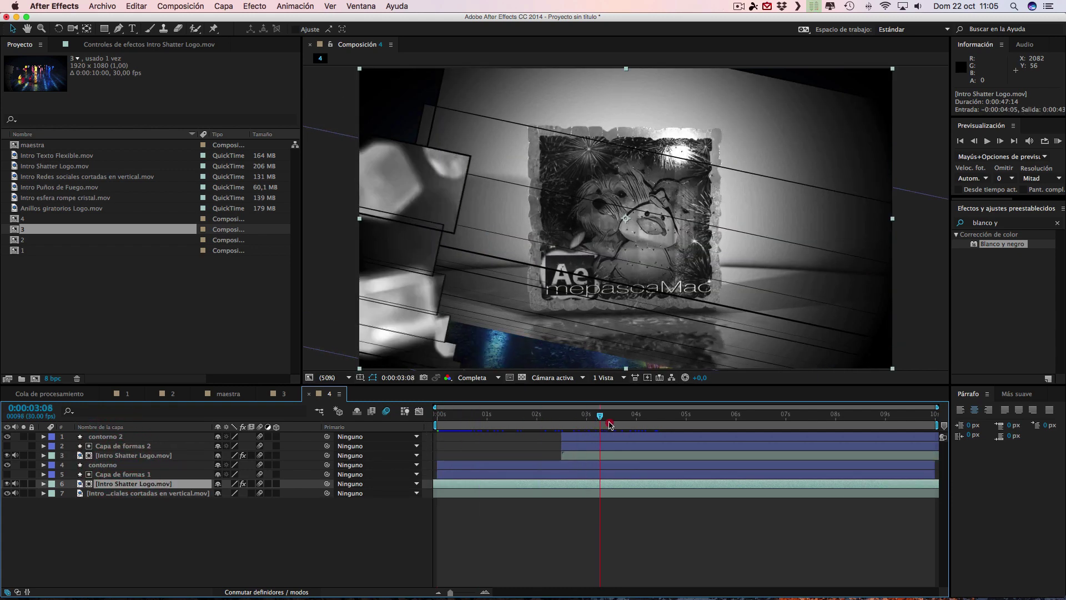
Toggle the visibility of layers 3 and 6 and scrub the preview to 0:00:05:05.
{"action": "left_click", "coordinate": [6, 455]}
{"action": "left_click", "coordinate": [7, 484]}
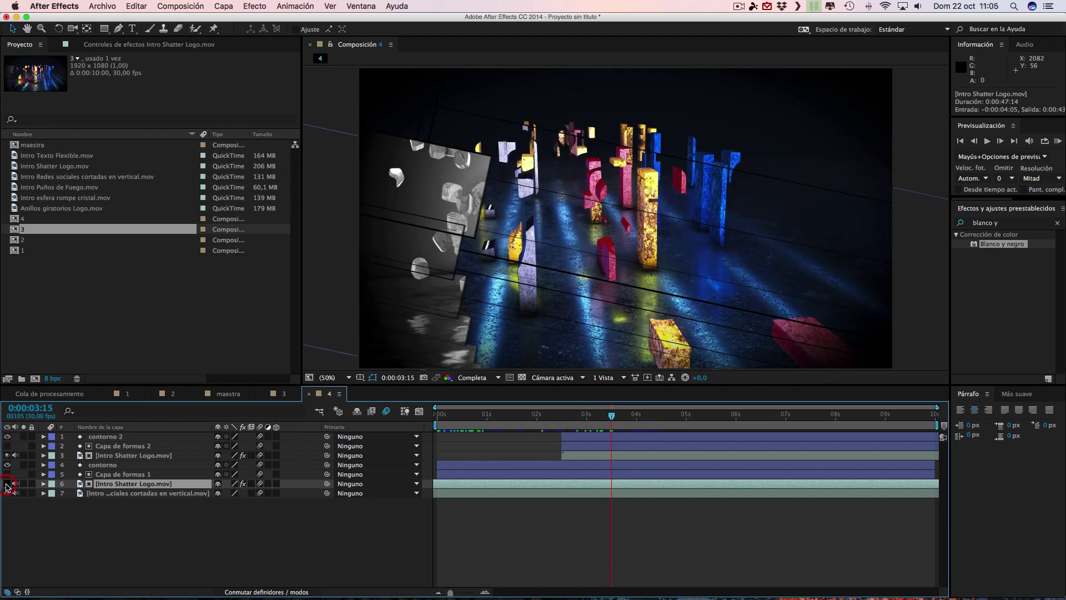
{"action": "left_click", "coordinate": [7, 484]}
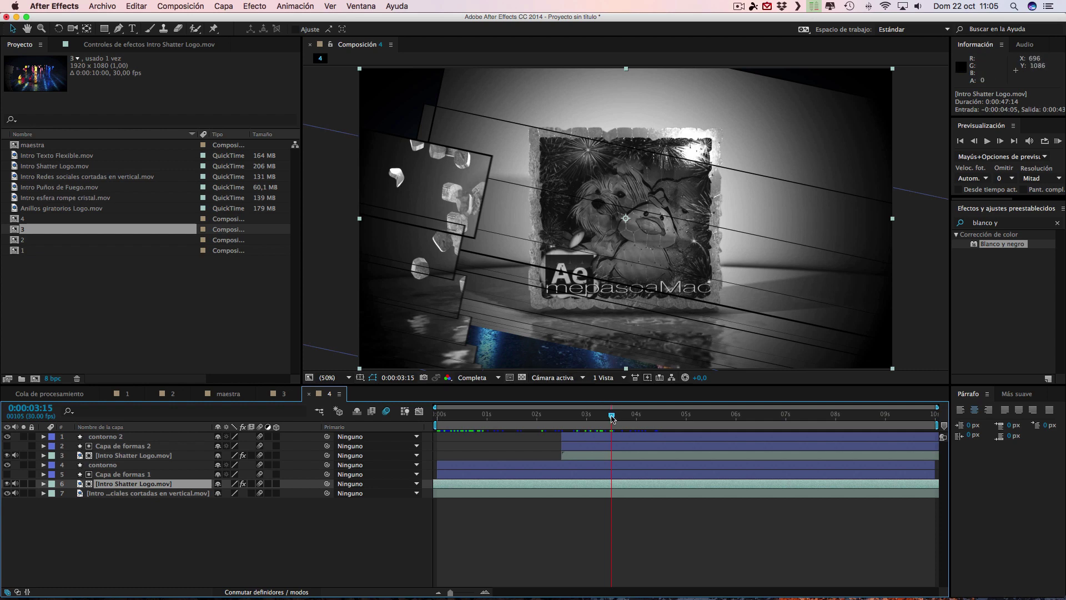
{"action": "left_click_drag", "start_coordinate": [612, 418], "coordinate": [643, 419]}
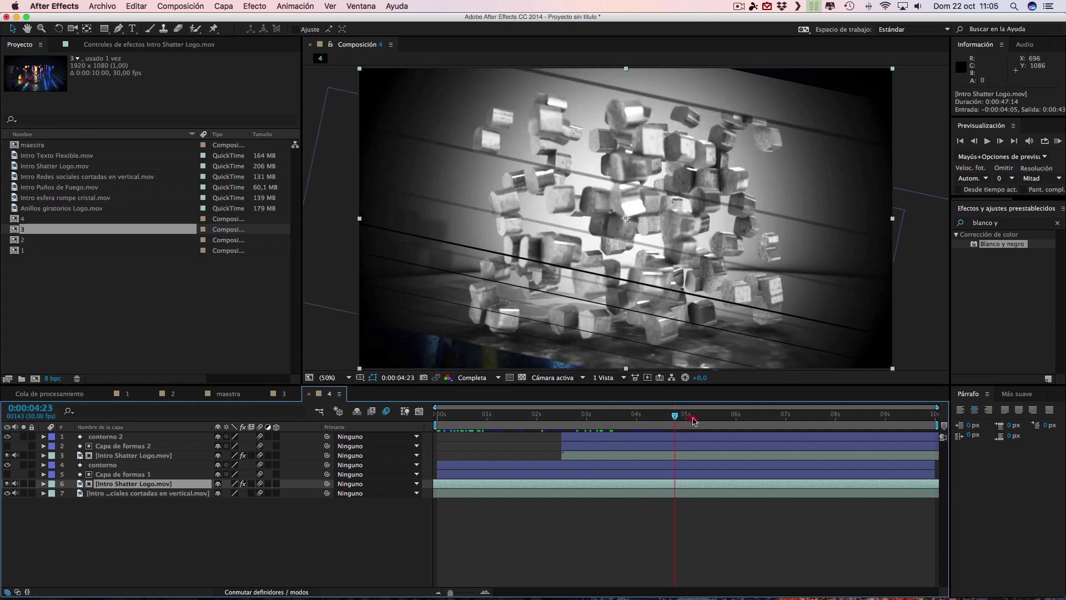
{"action": "left_click_drag", "start_coordinate": [670, 420], "coordinate": [694, 420]}
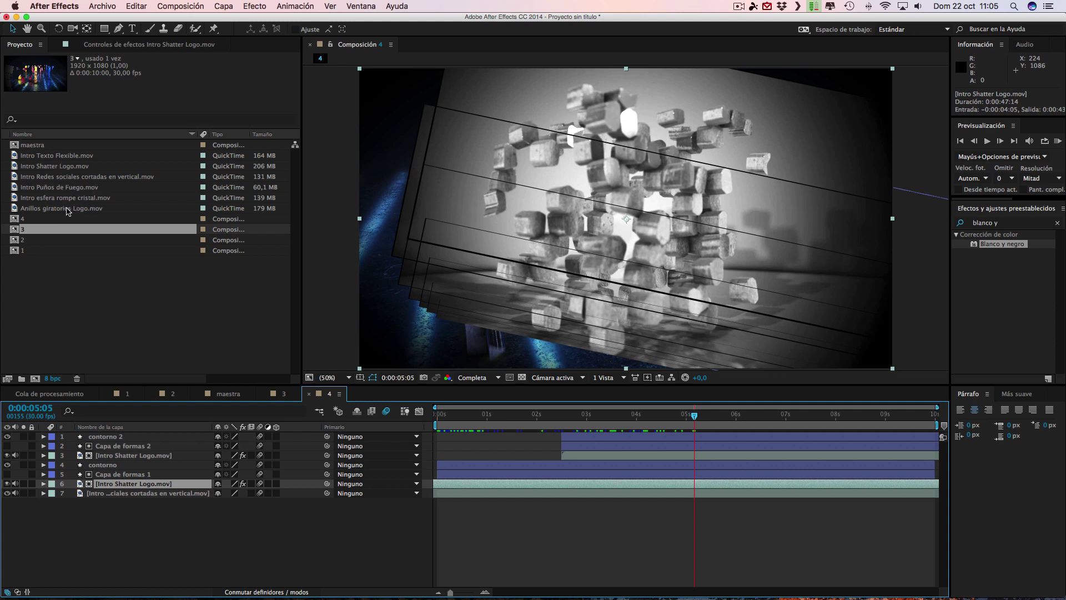
Replace layer 7's footage with Intro Shatter Logo.mov.
{"action": "left_click", "coordinate": [49, 166]}
{"action": "left_click", "coordinate": [122, 488]}
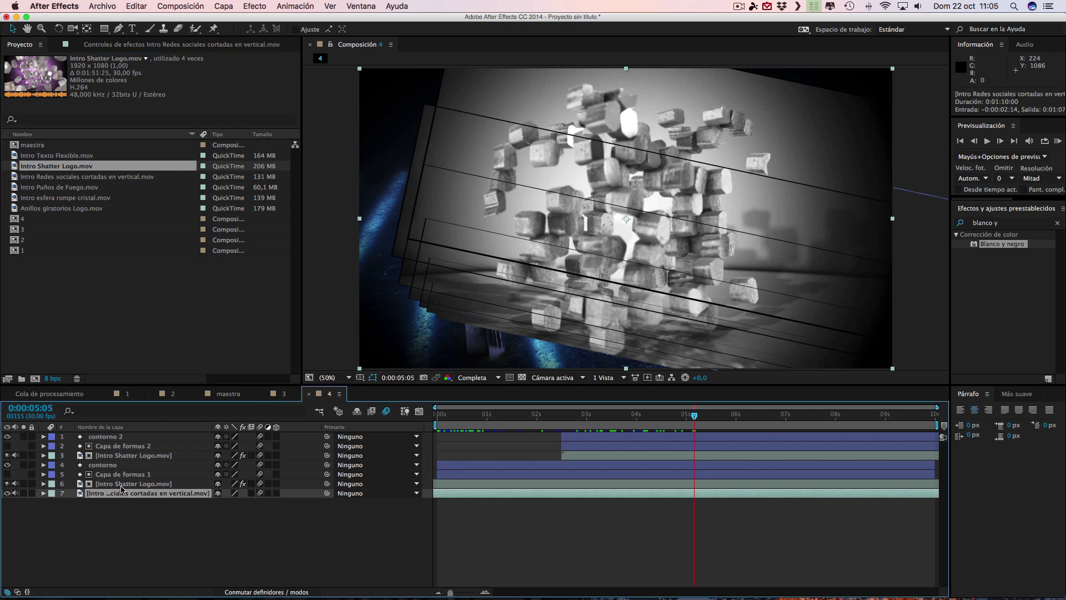
{"action": "left_click_drag", "start_coordinate": [49, 166], "coordinate": [118, 496]}
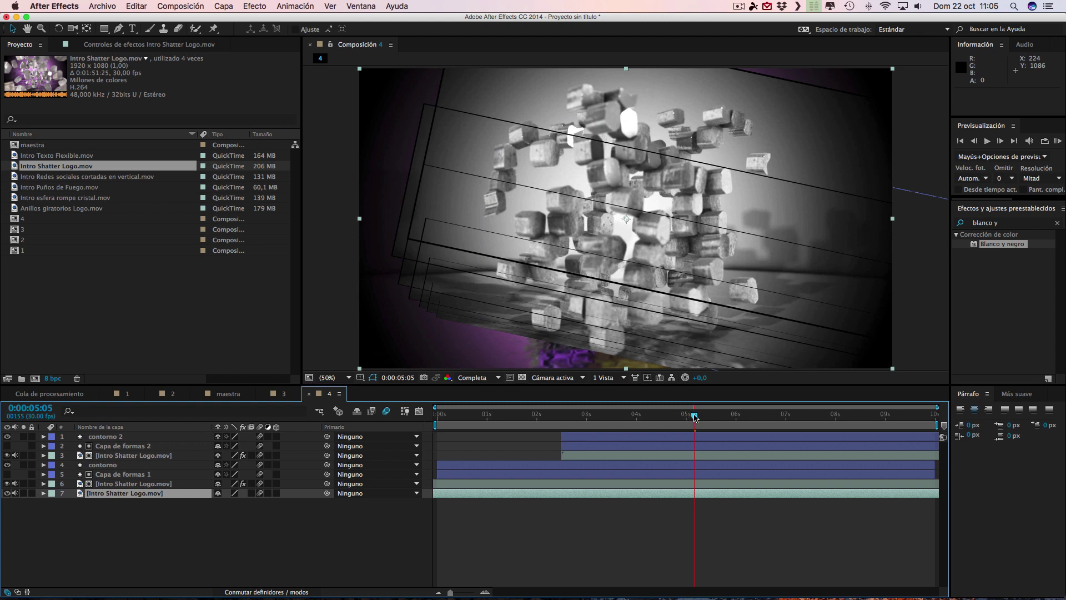
Replace layers 3 and 6 with Intro esfera rompe cristal.mov and preview around 3–4 seconds.
{"action": "left_click", "coordinate": [102, 485]}
{"action": "left_click", "coordinate": [114, 456]}
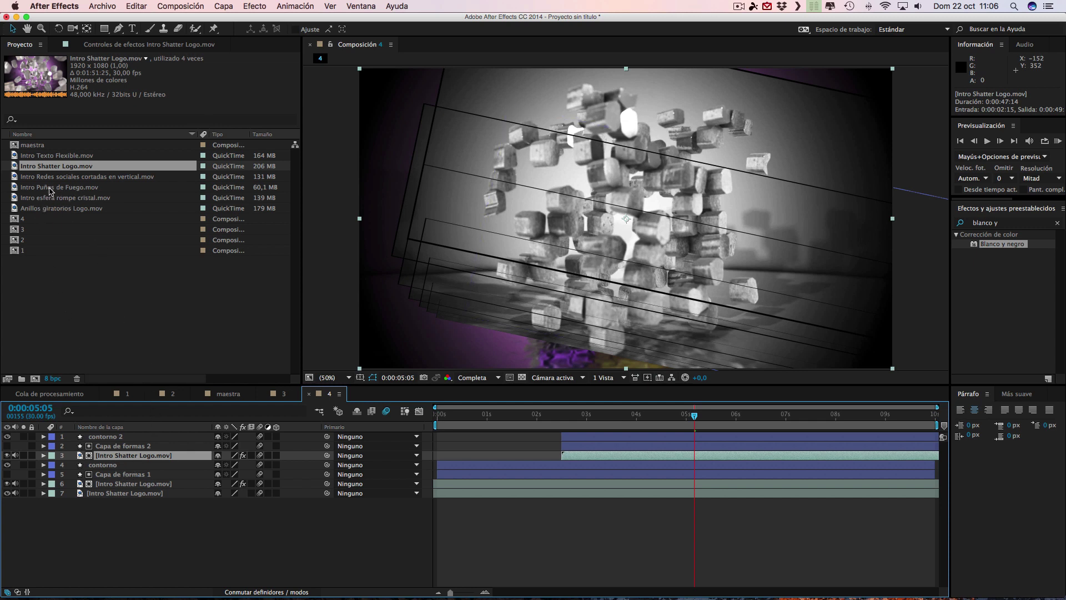
{"action": "left_click", "coordinate": [57, 199]}
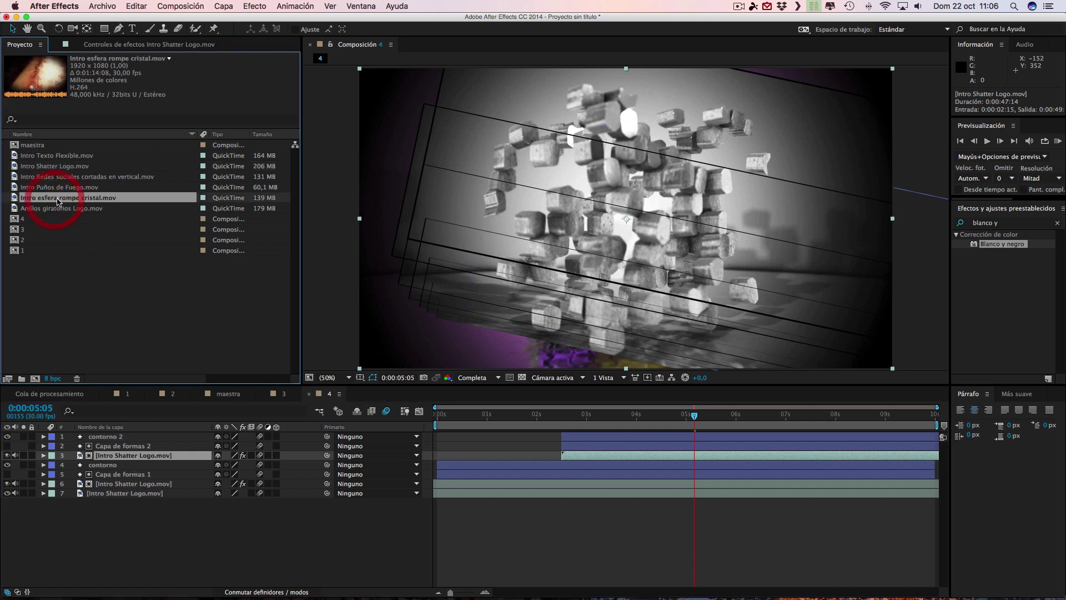
{"action": "mouse_move", "coordinate": [56, 201]}
{"action": "left_mouse_down"}
{"action": "mouse_move", "coordinate": [139, 431]}
{"action": "mouse_move", "coordinate": [132, 457]}
{"action": "left_mouse_up"}
{"action": "left_click", "coordinate": [119, 486]}
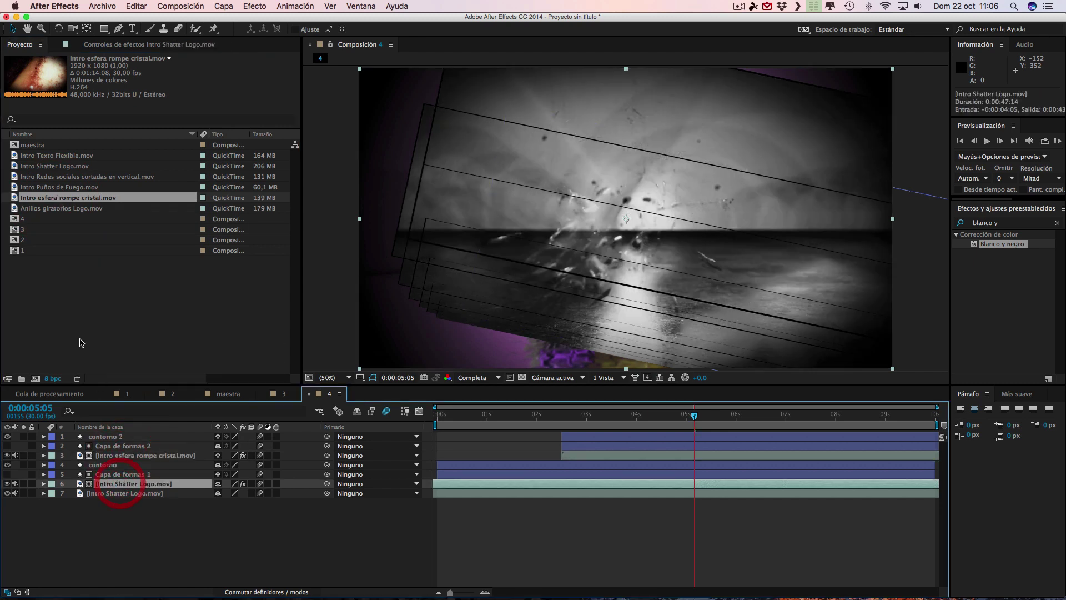
{"action": "mouse_move", "coordinate": [57, 198]}
{"action": "left_mouse_down"}
{"action": "mouse_move", "coordinate": [149, 482]}
{"action": "mouse_move", "coordinate": [129, 485]}
{"action": "left_mouse_up"}
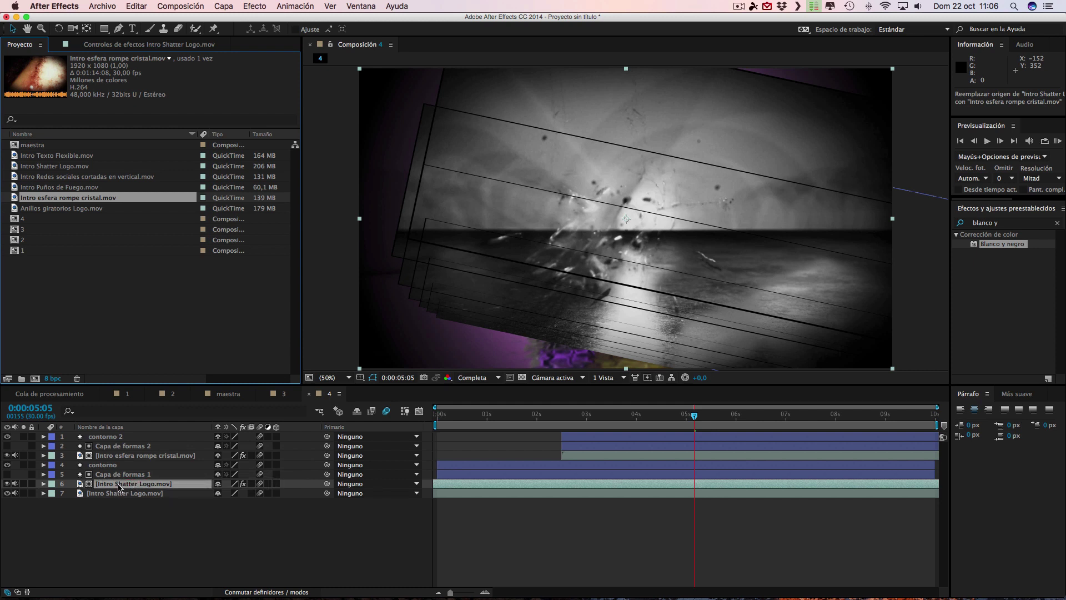
{"action": "left_click_drag", "start_coordinate": [122, 487], "coordinate": [122, 488]}
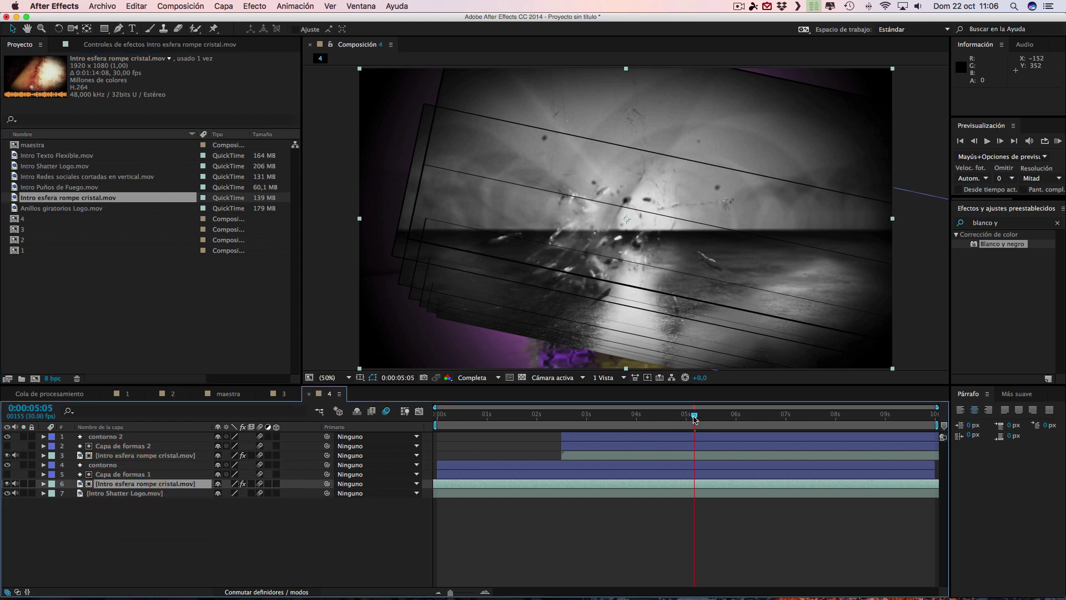
{"action": "mouse_move", "coordinate": [662, 417]}
{"action": "left_mouse_down"}
{"action": "mouse_move", "coordinate": [537, 418]}
{"action": "mouse_move", "coordinate": [701, 411]}
{"action": "mouse_move", "coordinate": [544, 413]}
{"action": "mouse_move", "coordinate": [593, 414]}
{"action": "left_mouse_up"}
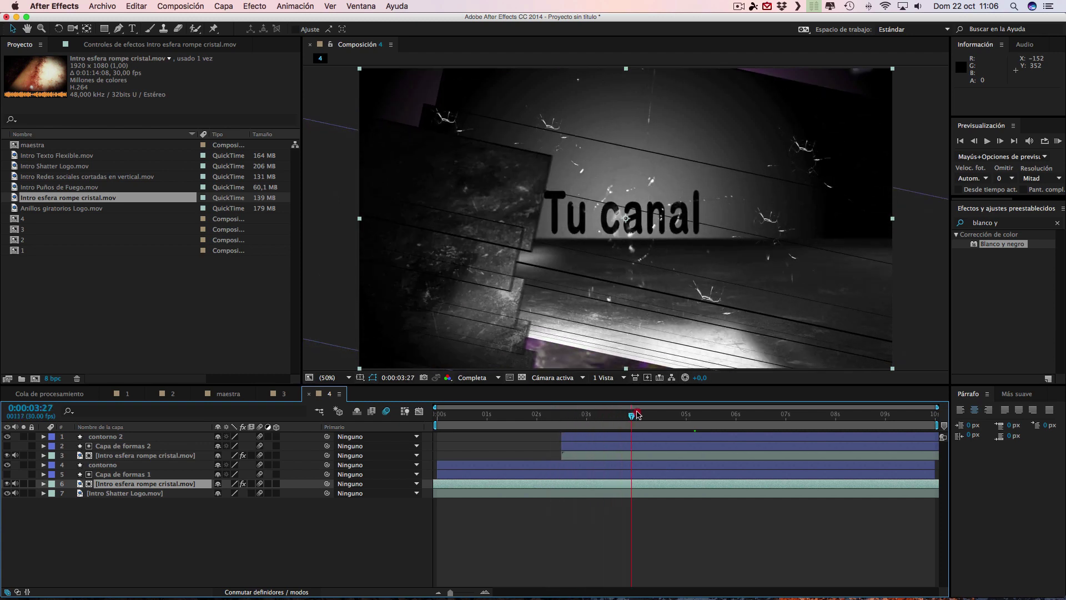
{"action": "mouse_move", "coordinate": [592, 415]}
{"action": "left_mouse_down"}
{"action": "mouse_move", "coordinate": [689, 416]}
{"action": "mouse_move", "coordinate": [589, 415]}
{"action": "left_mouse_up"}
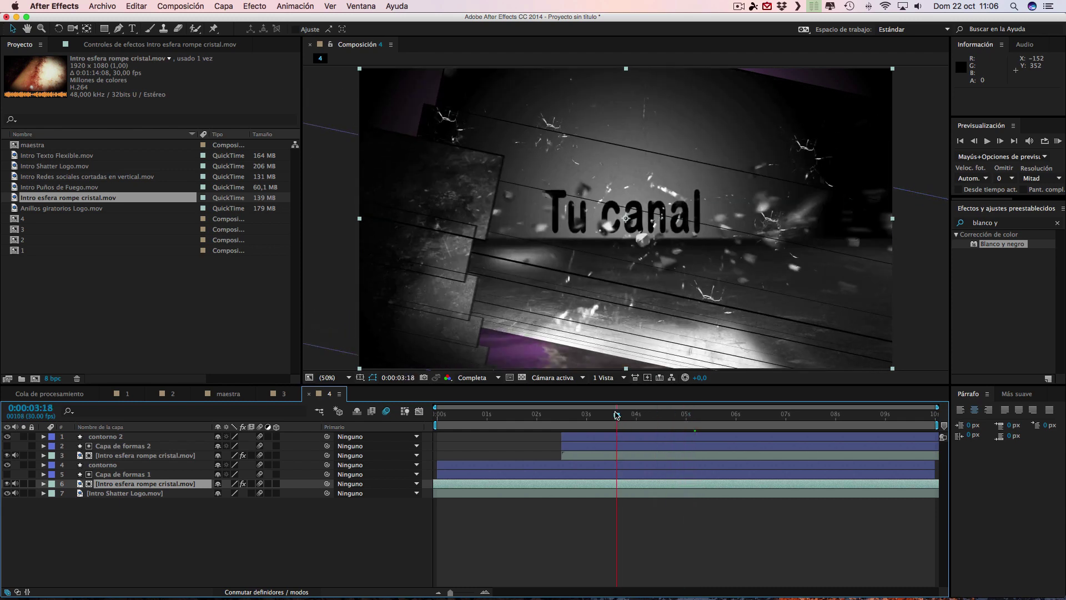
Add composition 4 to maestra as layer 4, starting exactly at 0:00:15:00.
{"action": "left_click", "coordinate": [228, 394]}
{"action": "left_click", "coordinate": [32, 220]}
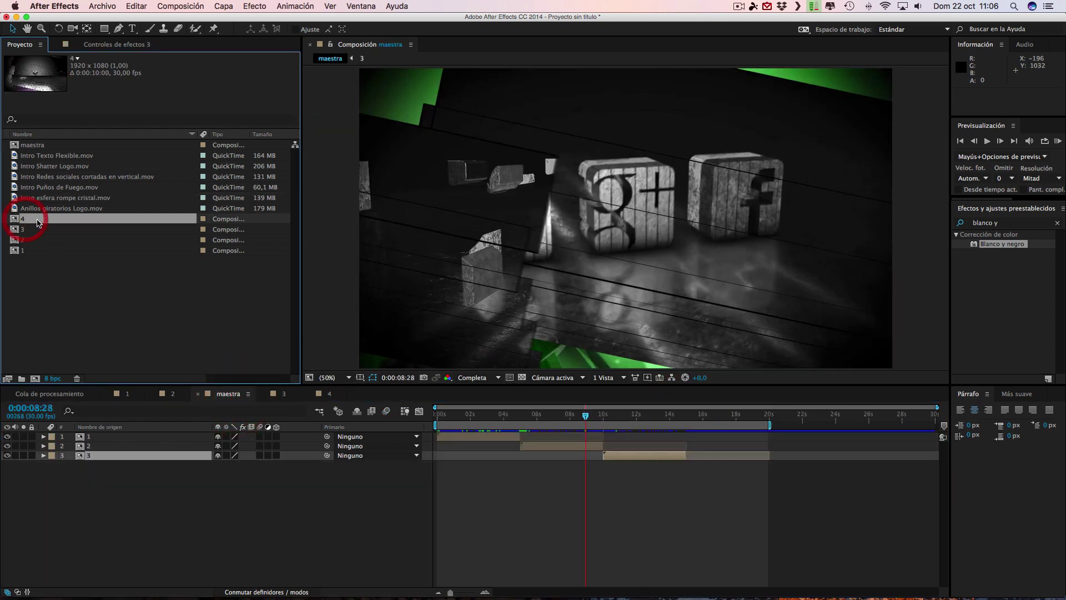
{"action": "left_click_drag", "start_coordinate": [34, 220], "coordinate": [177, 515]}
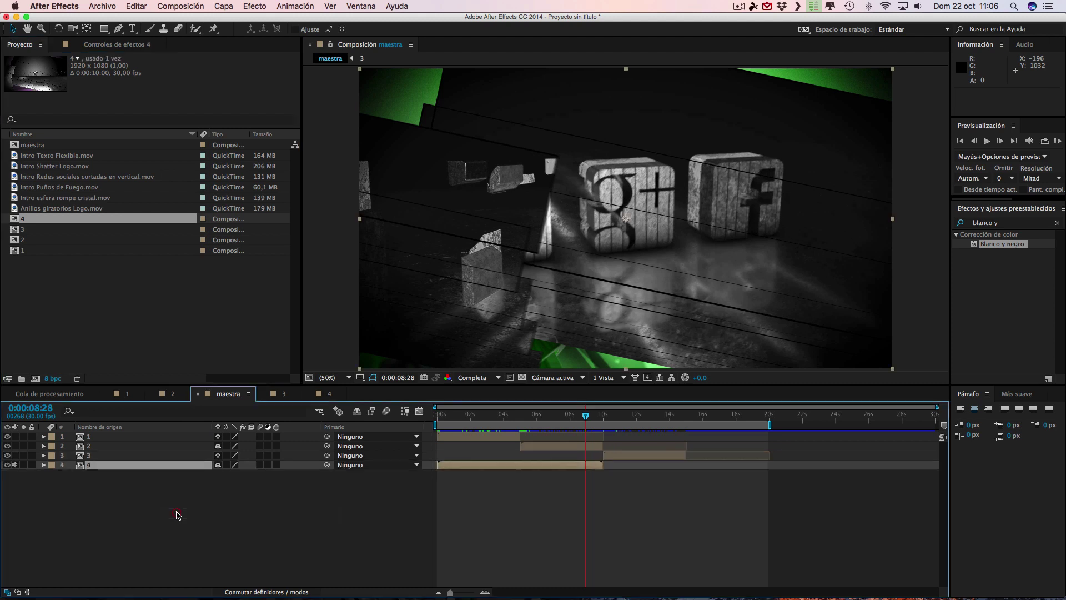
{"action": "left_click_drag", "start_coordinate": [481, 468], "coordinate": [727, 468]}
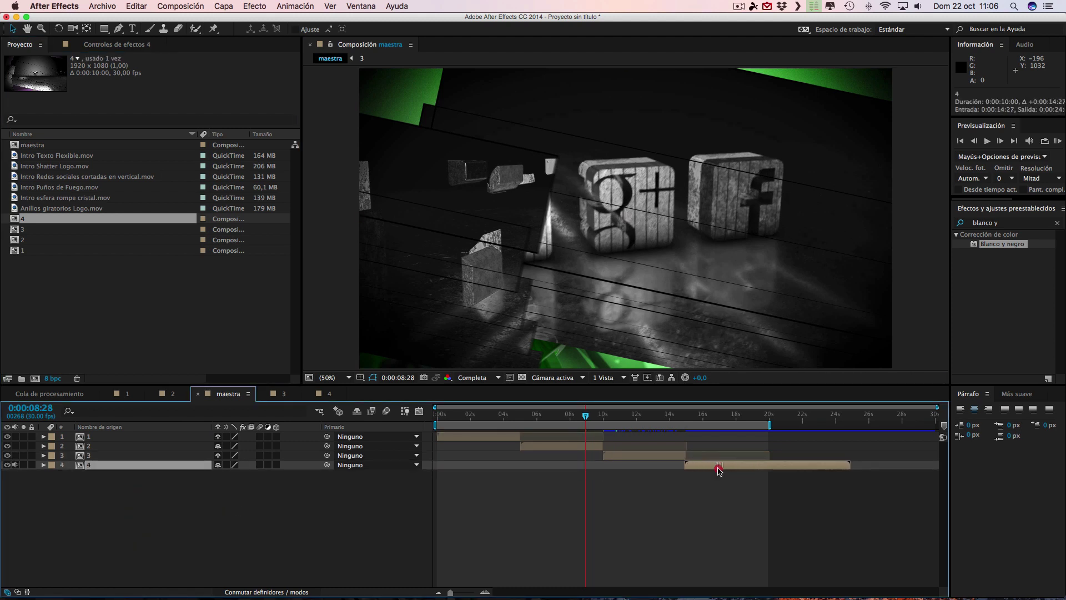
{"action": "left_click", "coordinate": [685, 417]}
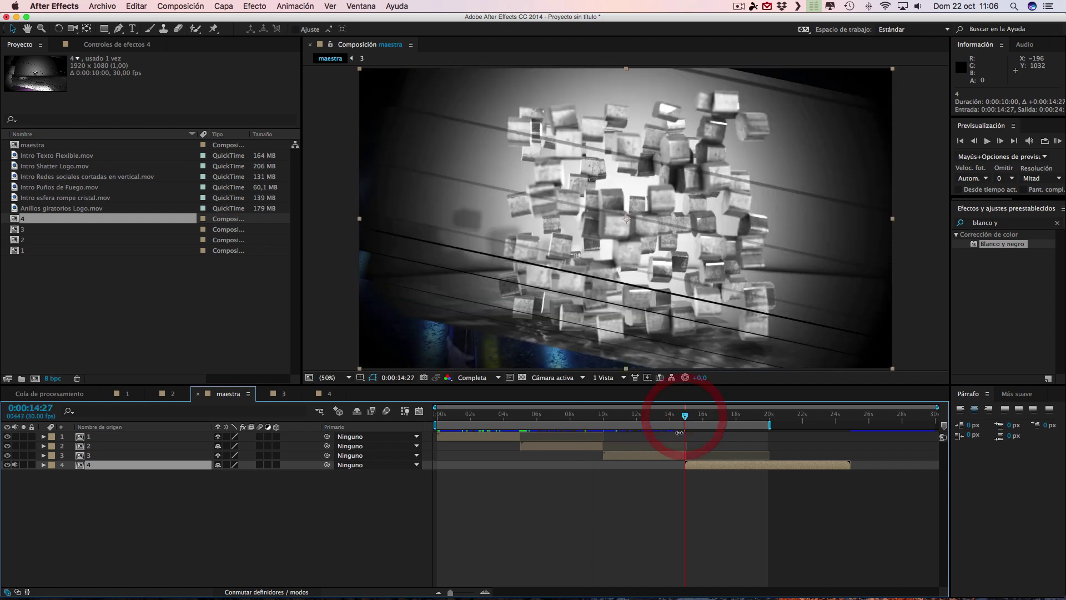
{"action": "left_click_drag", "start_coordinate": [451, 593], "coordinate": [519, 576]}
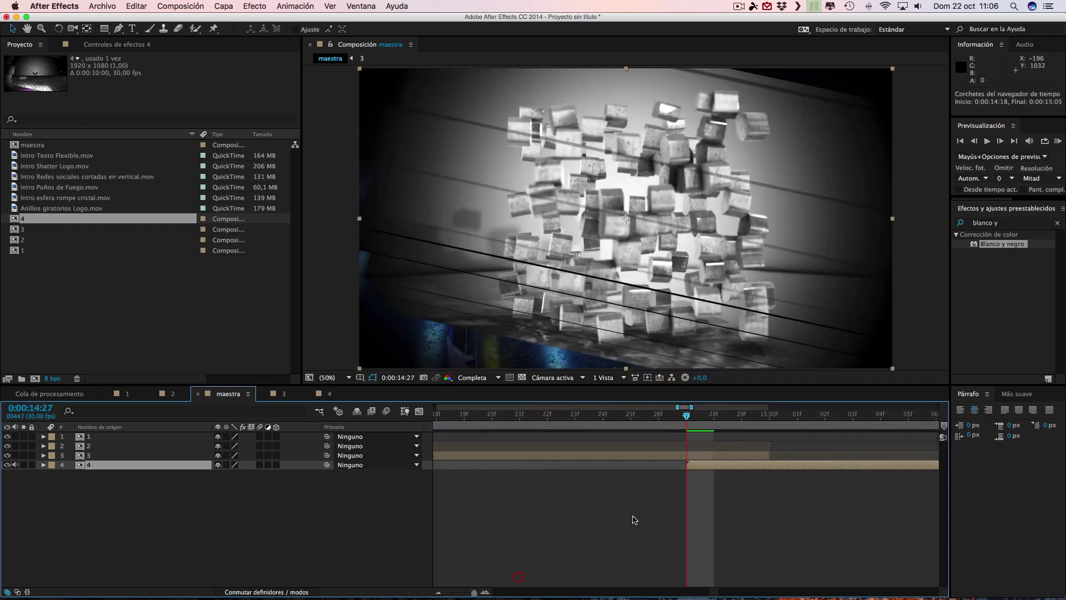
{"action": "left_click_drag", "start_coordinate": [719, 467], "coordinate": [801, 466]}
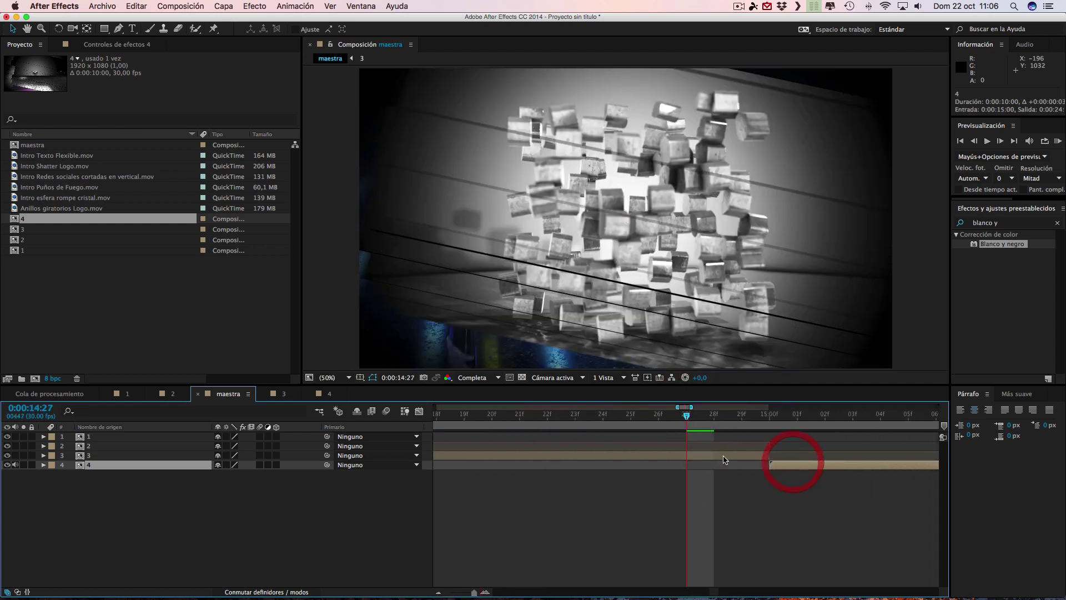
{"action": "left_click_drag", "start_coordinate": [471, 593], "coordinate": [447, 593]}
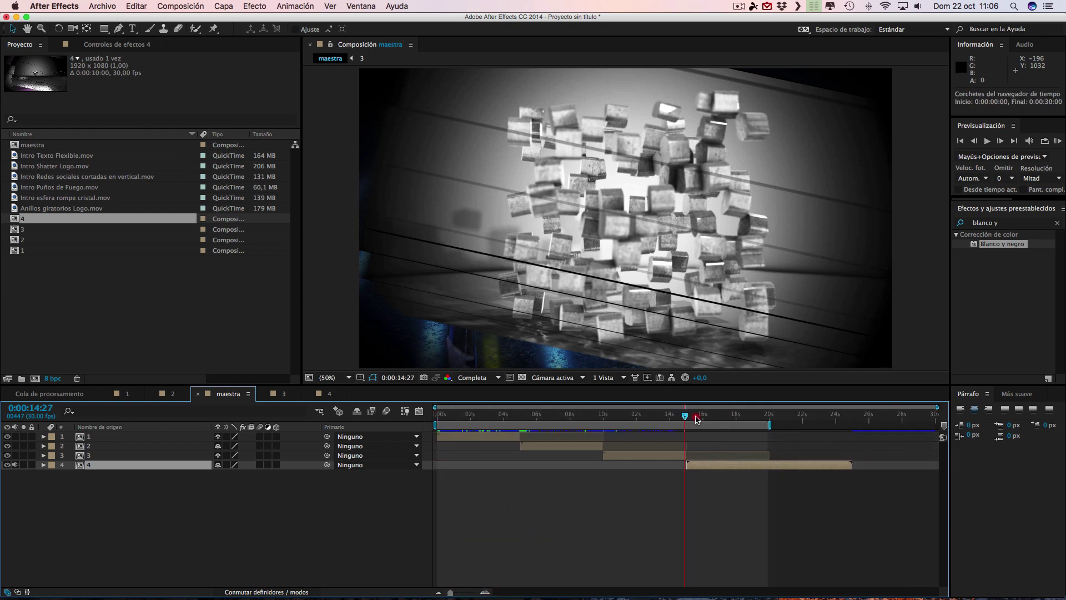
Split layer 4 at 20:00 with Ctrl+Shift+D and delete the piece after it.
{"action": "left_click_drag", "start_coordinate": [697, 419], "coordinate": [687, 418]}
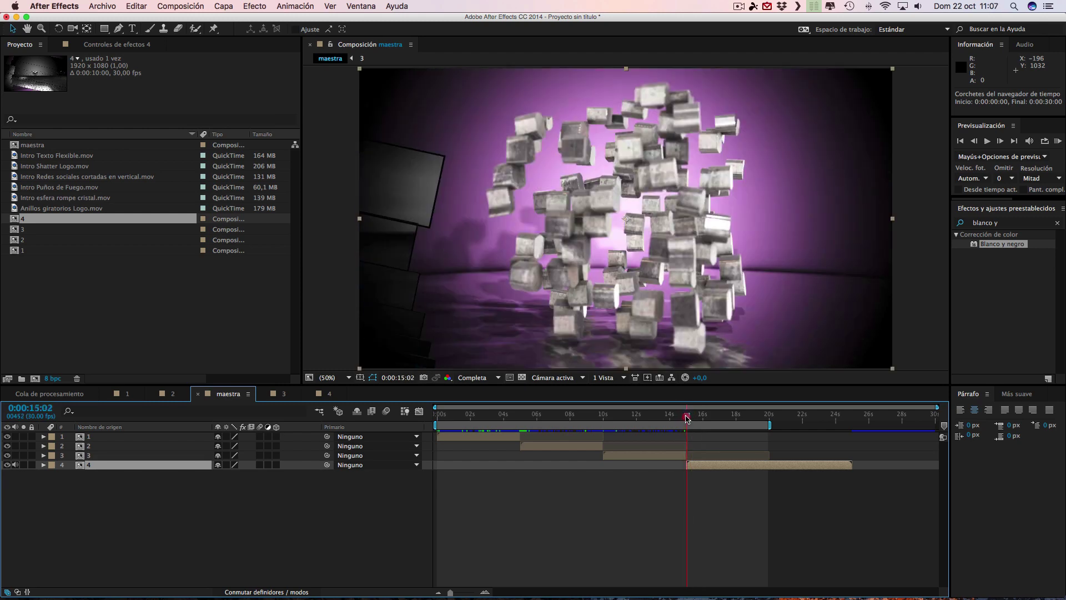
{"action": "left_click_drag", "start_coordinate": [686, 418], "coordinate": [768, 417]}
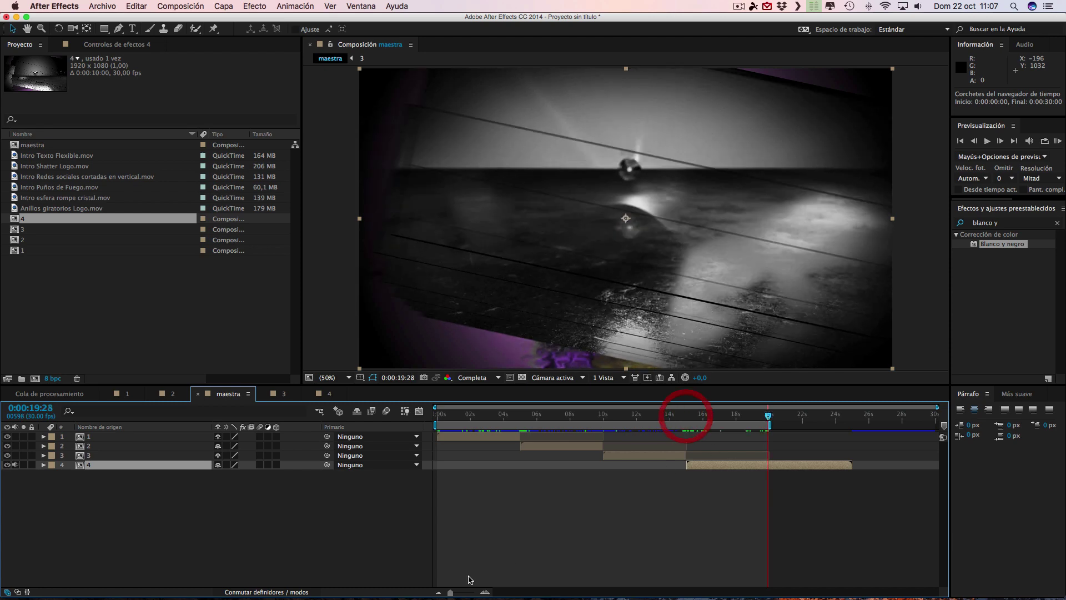
{"action": "left_click", "coordinate": [489, 593]}
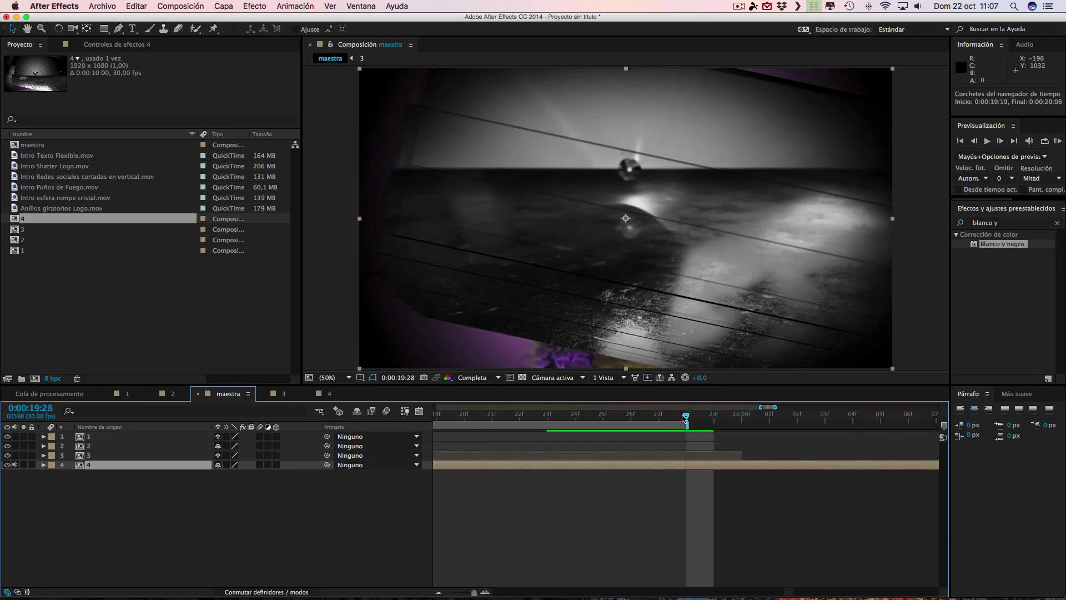
{"action": "mouse_move", "coordinate": [687, 418]}
{"action": "left_mouse_down"}
{"action": "mouse_move", "coordinate": [671, 418]}
{"action": "mouse_move", "coordinate": [741, 417]}
{"action": "left_mouse_up"}
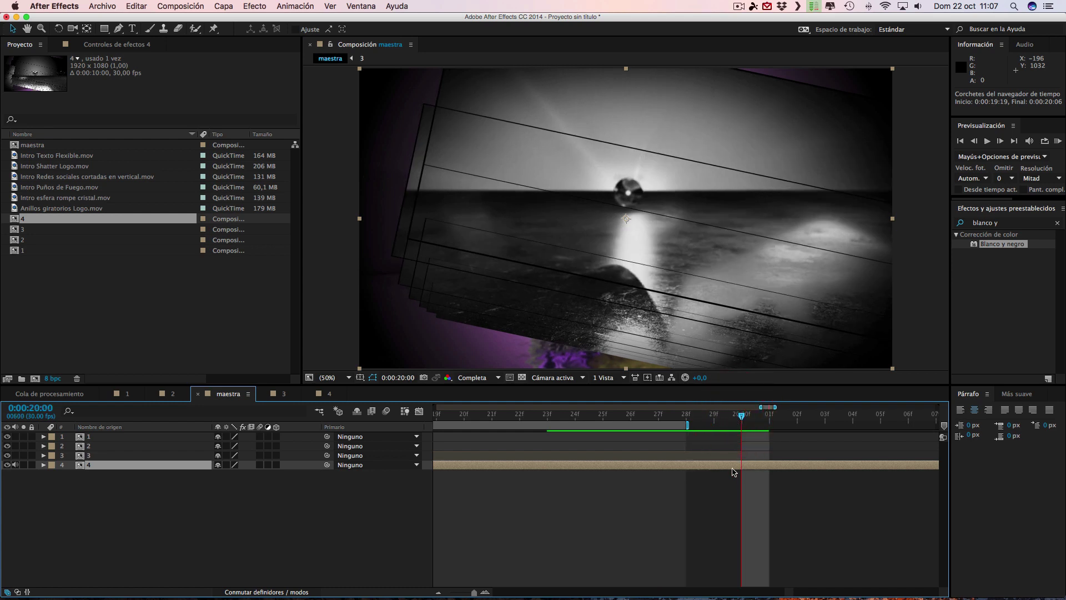
{"action": "key", "text": "ctrl+shift+d"}
{"action": "left_click", "coordinate": [756, 469]}
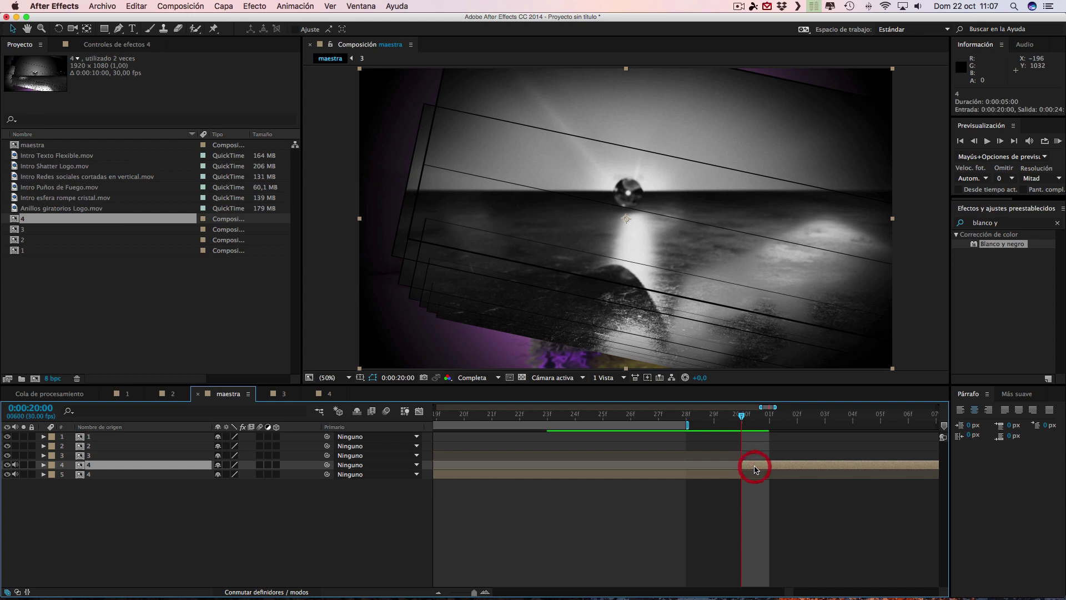
{"action": "key", "text": "Delete"}
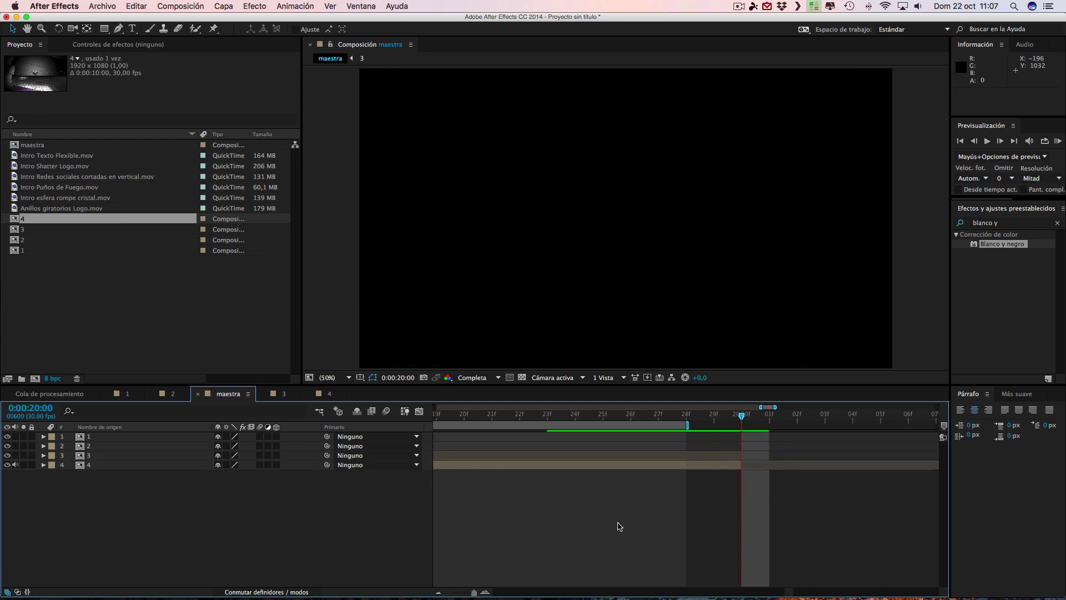
{"action": "left_click_drag", "start_coordinate": [473, 592], "coordinate": [449, 592]}
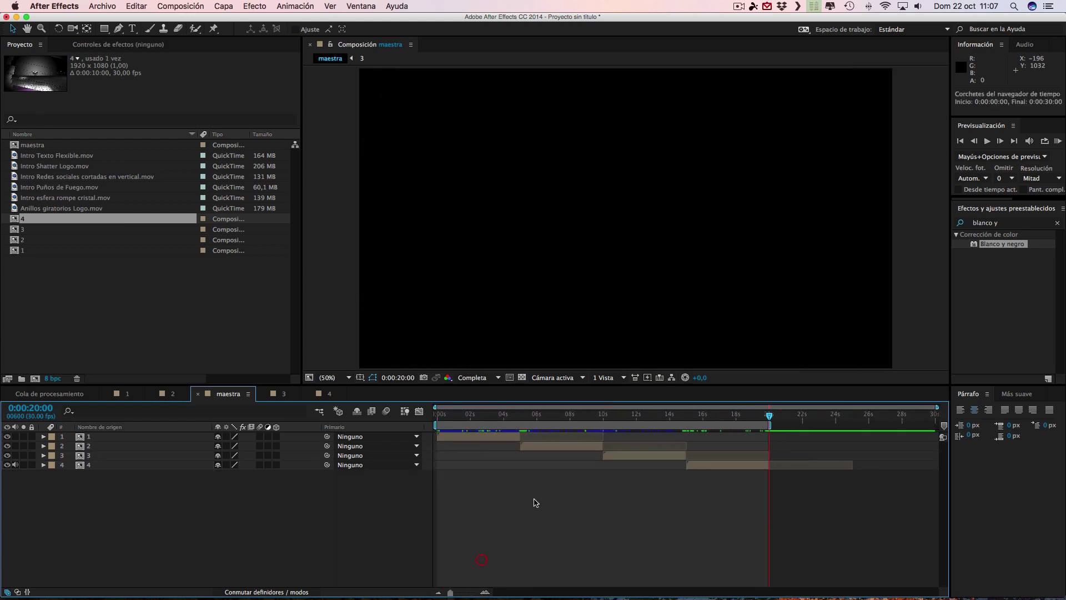
{"action": "left_click_drag", "start_coordinate": [764, 421], "coordinate": [681, 422]}
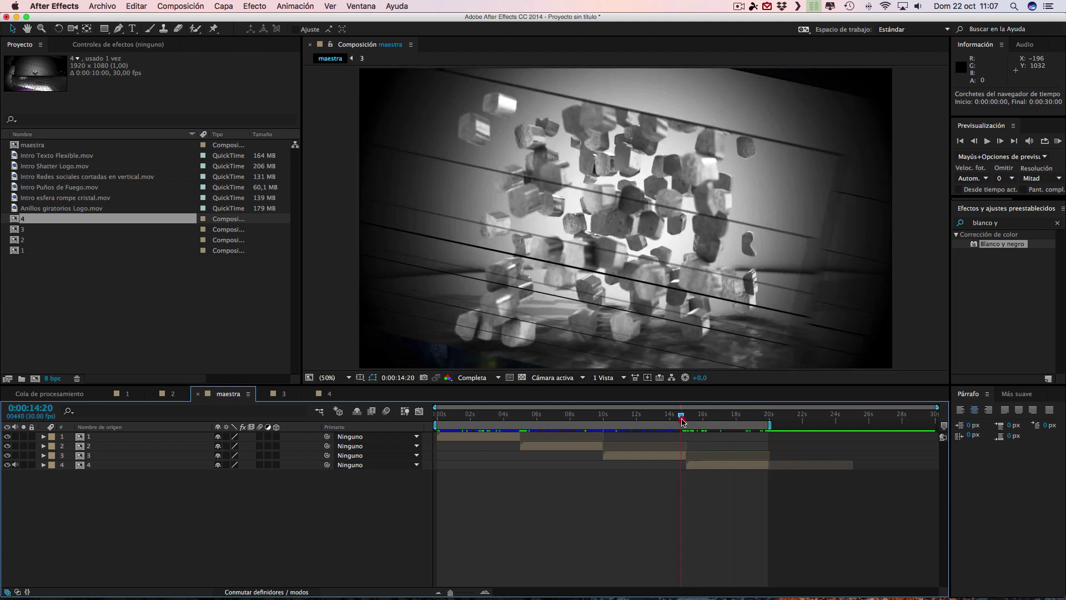
Review maestra's comp 3–4 transition near 14:25, then compare the comp 3 and comp 4 frames.
{"action": "left_click", "coordinate": [684, 419]}
{"action": "mouse_move", "coordinate": [684, 419]}
{"action": "left_mouse_down"}
{"action": "mouse_move", "coordinate": [641, 419]}
{"action": "mouse_move", "coordinate": [686, 419]}
{"action": "left_mouse_up"}
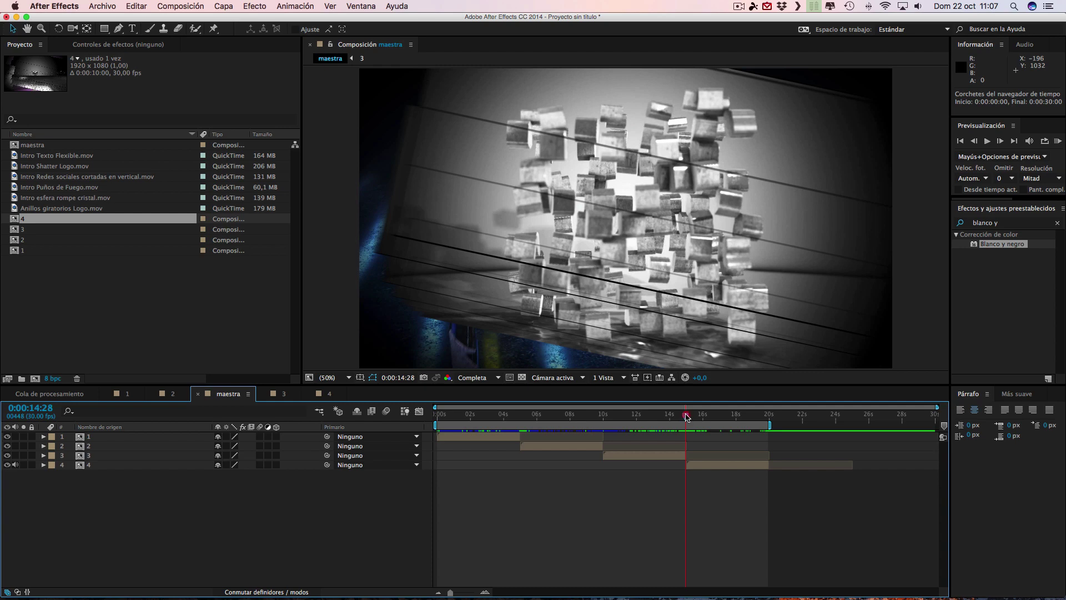
{"action": "left_click_drag", "start_coordinate": [687, 418], "coordinate": [688, 418]}
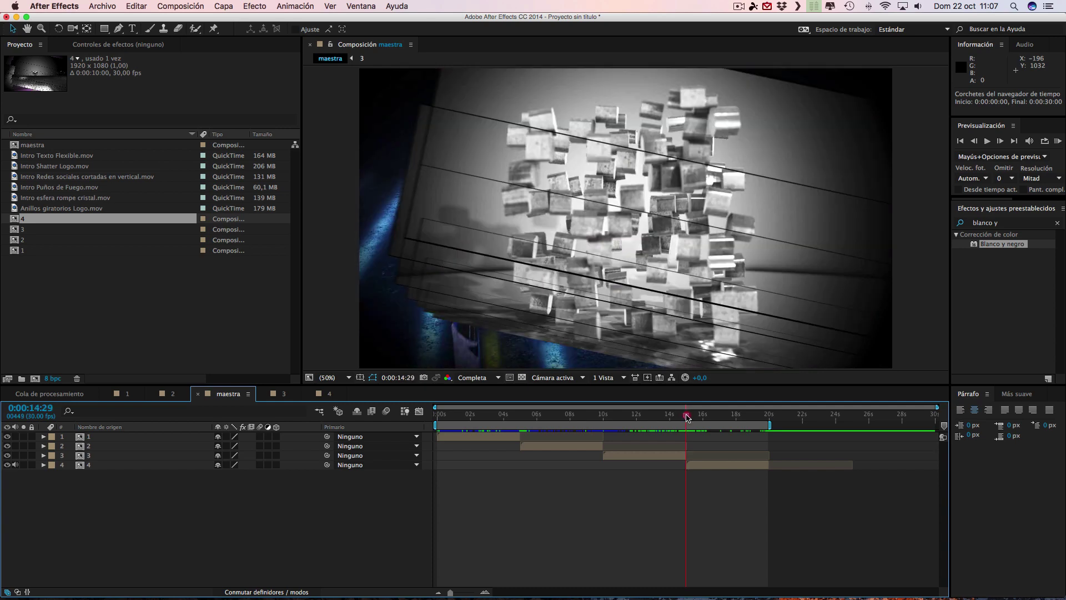
{"action": "left_click", "coordinate": [329, 393]}
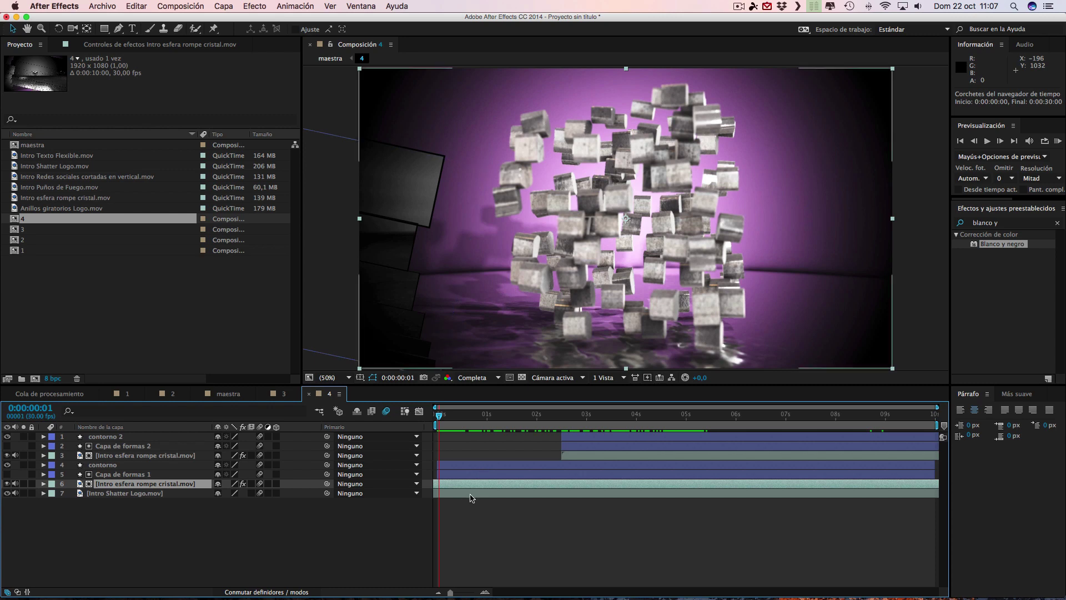
{"action": "left_click", "coordinate": [284, 395]}
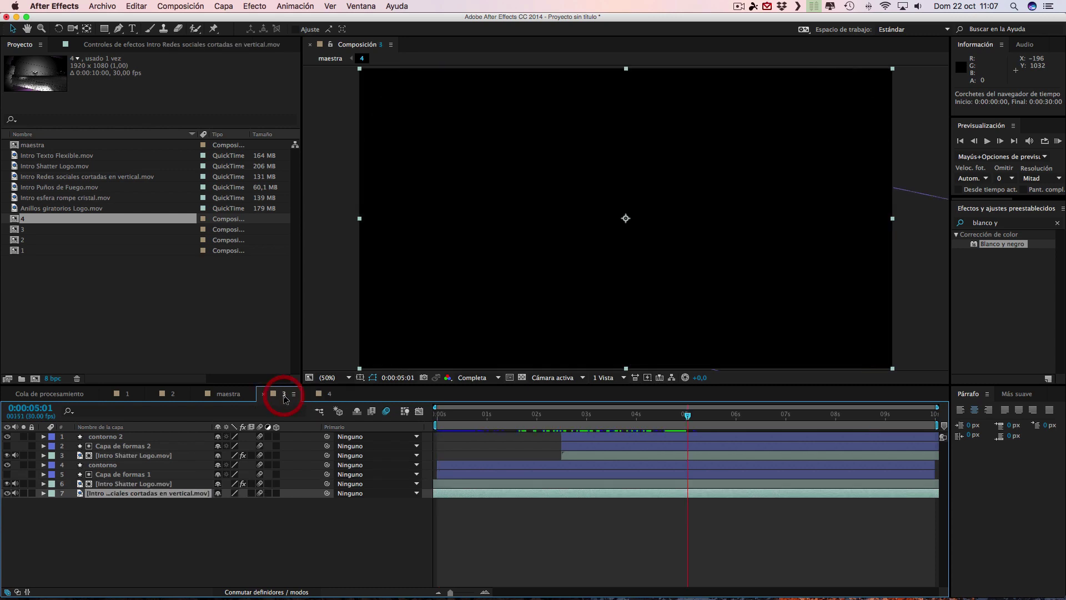
{"action": "left_click", "coordinate": [331, 395]}
{"action": "left_click", "coordinate": [282, 396]}
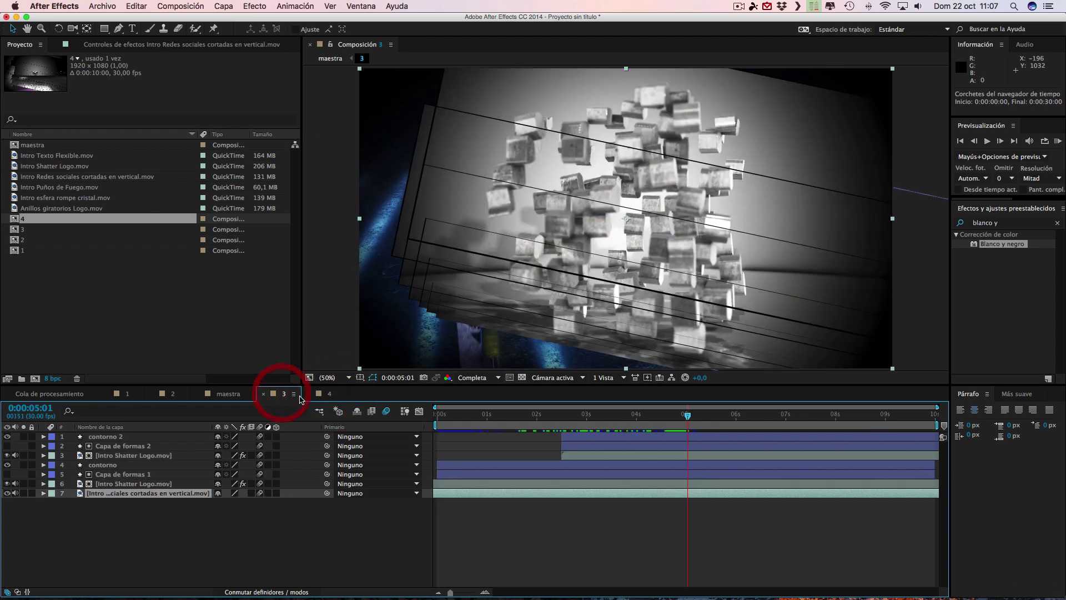
{"action": "left_click", "coordinate": [331, 394]}
Shift comp 4's Intro Shatter Logo.mov layer one frame earlier after comparing with comp 3.
{"action": "left_click", "coordinate": [290, 398]}
{"action": "left_click", "coordinate": [328, 395]}
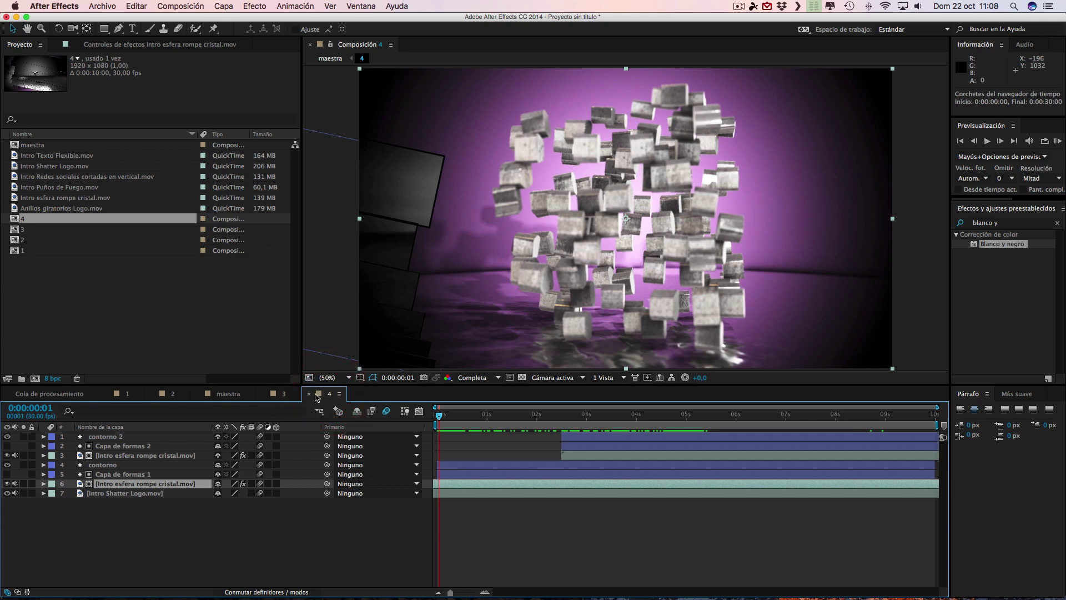
{"action": "left_click", "coordinate": [284, 394]}
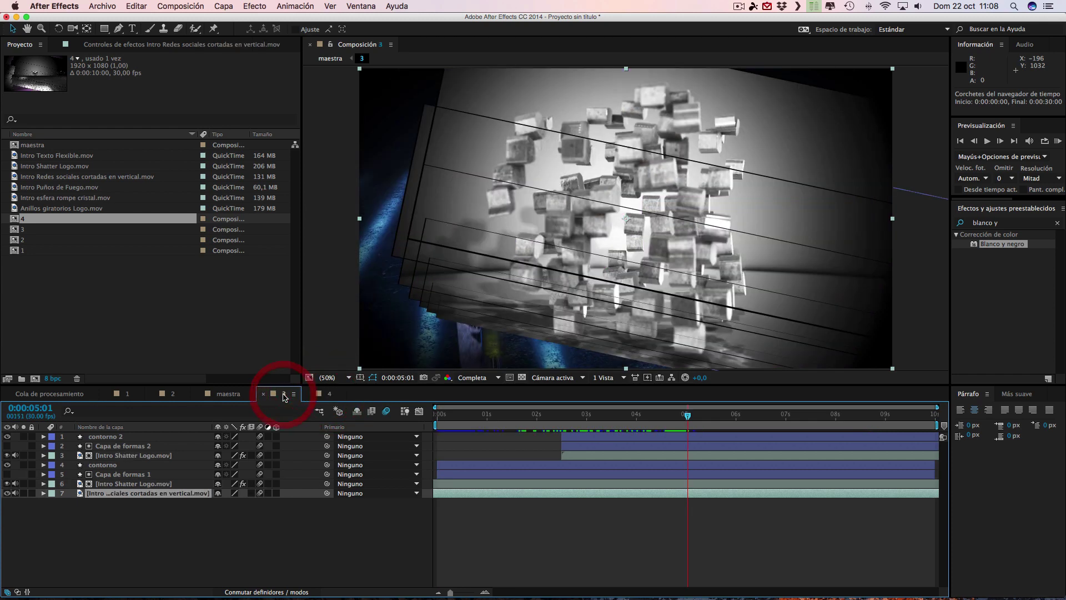
{"action": "left_click", "coordinate": [327, 395]}
{"action": "left_click", "coordinate": [282, 394]}
{"action": "left_click", "coordinate": [323, 394]}
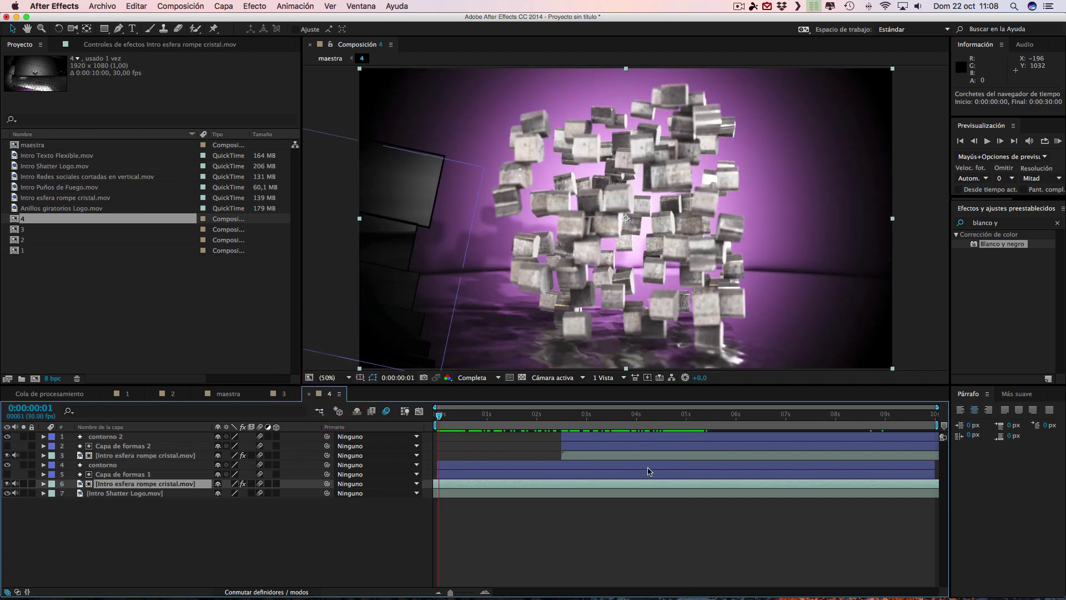
{"action": "left_click", "coordinate": [288, 397]}
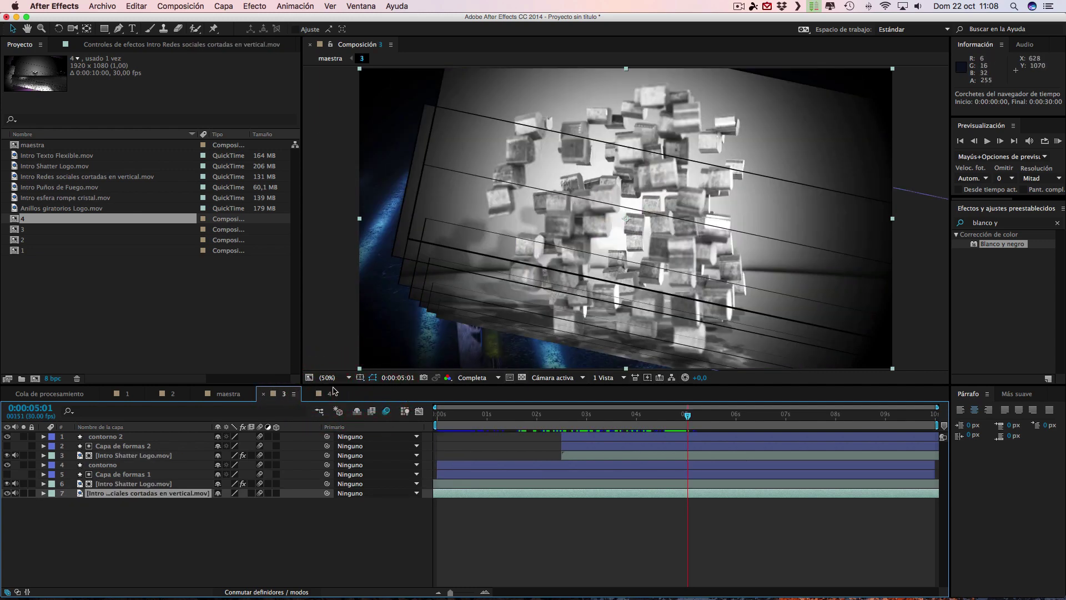
{"action": "left_click", "coordinate": [329, 395]}
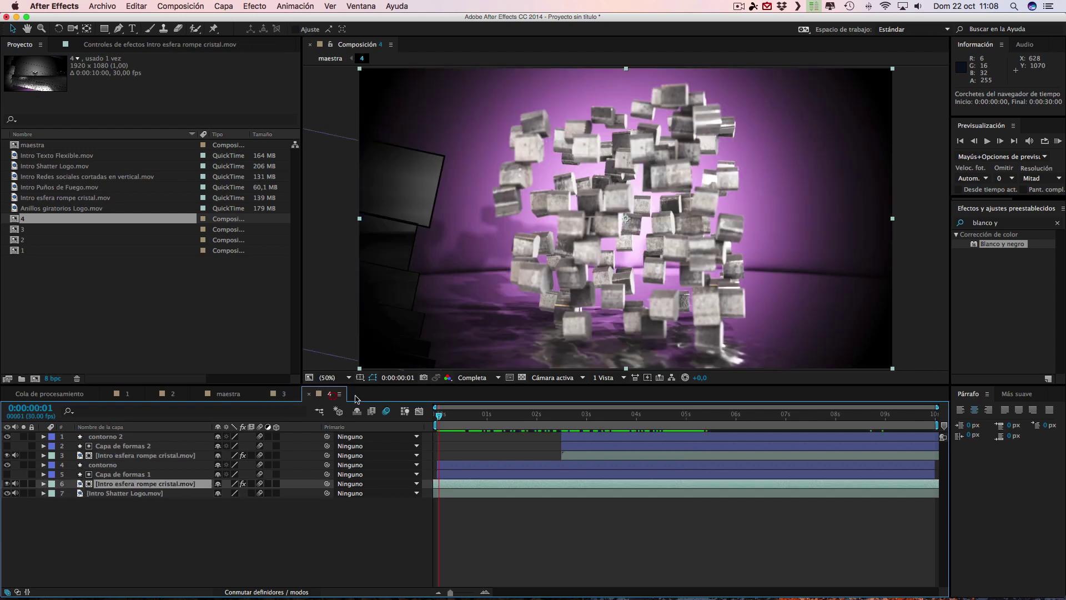
{"action": "left_click", "coordinate": [697, 494]}
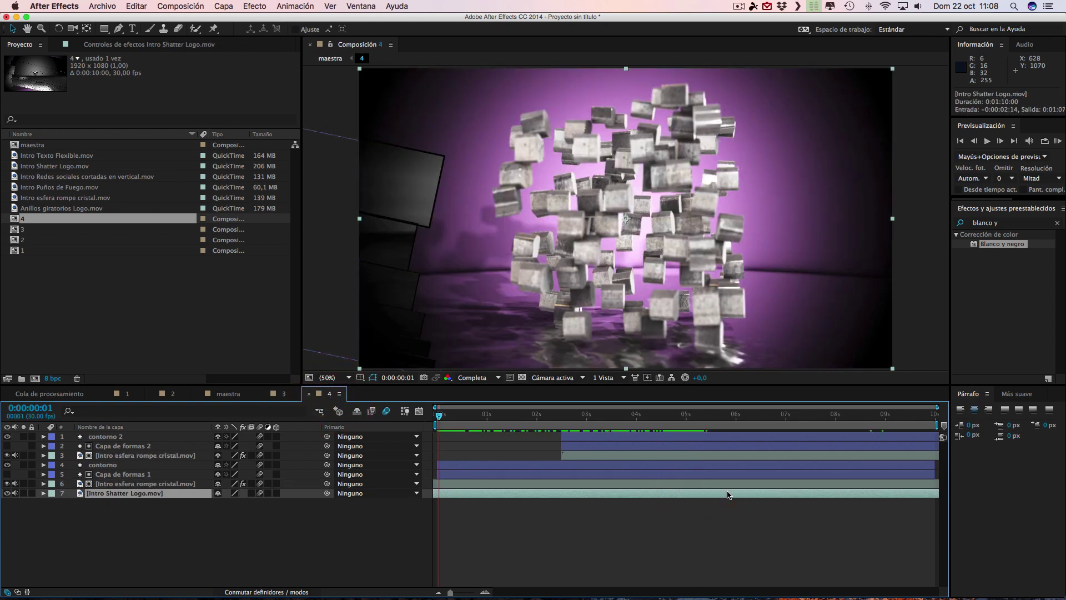
{"action": "left_click_drag", "start_coordinate": [727, 494], "coordinate": [726, 494]}
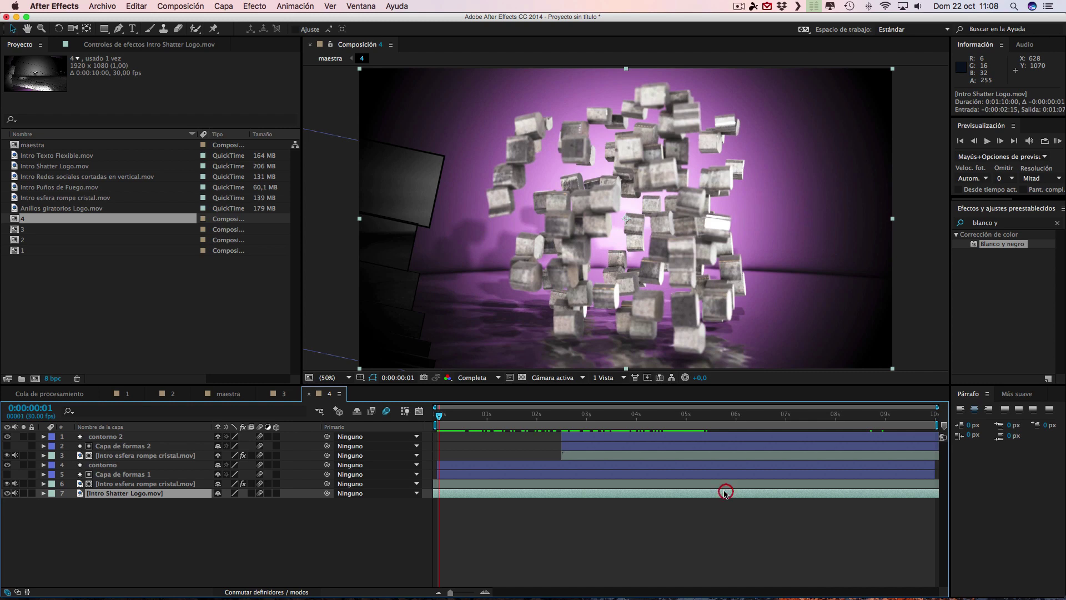
Recheck the match against comp 3, enable motion blur for comp 4, and return to maestra.
{"action": "left_click", "coordinate": [280, 393]}
{"action": "left_click", "coordinate": [330, 395]}
{"action": "left_click", "coordinate": [285, 393]}
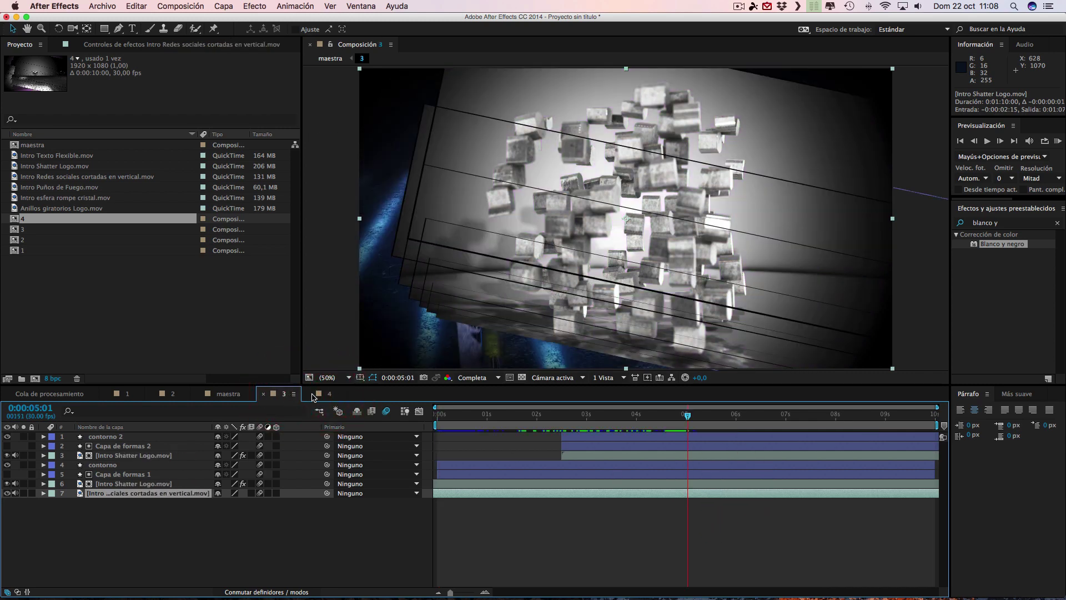
{"action": "left_click", "coordinate": [318, 394]}
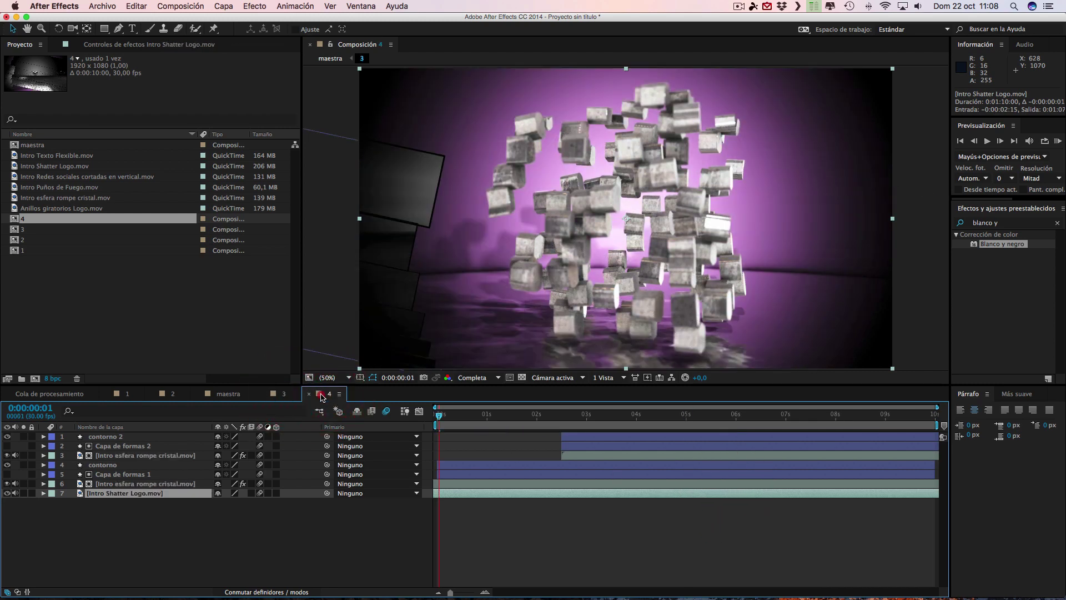
{"action": "left_click", "coordinate": [284, 394]}
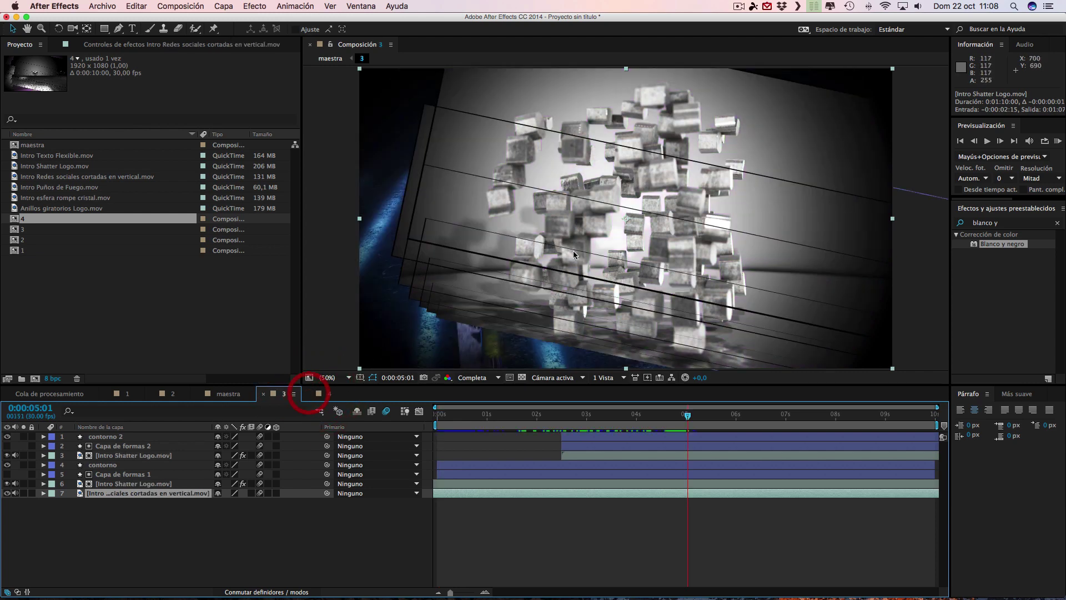
{"action": "left_click", "coordinate": [330, 395]}
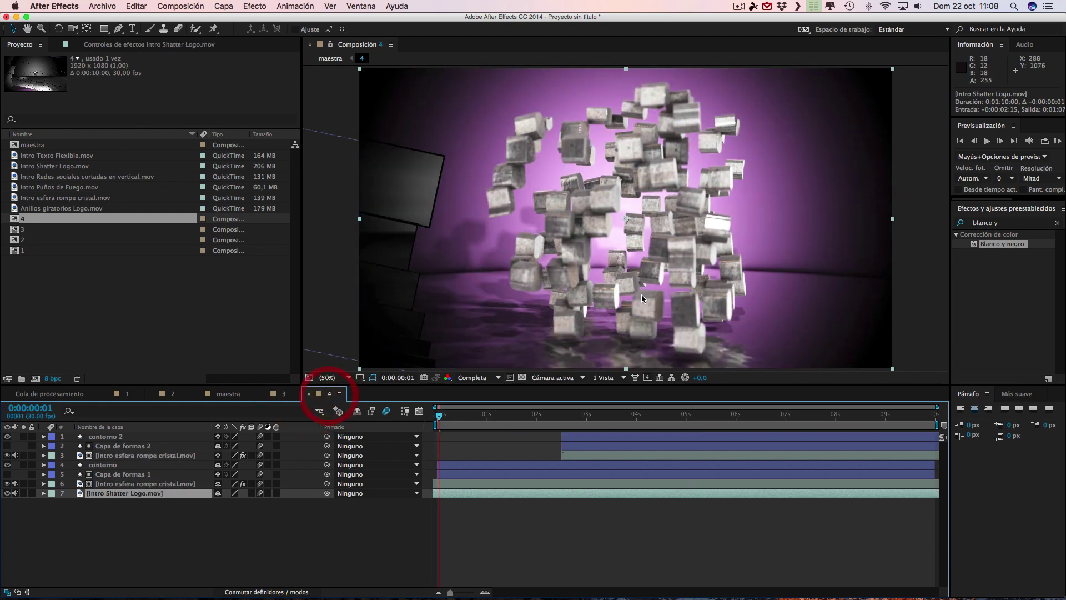
{"action": "left_click", "coordinate": [387, 411]}
{"action": "left_click", "coordinate": [236, 394]}
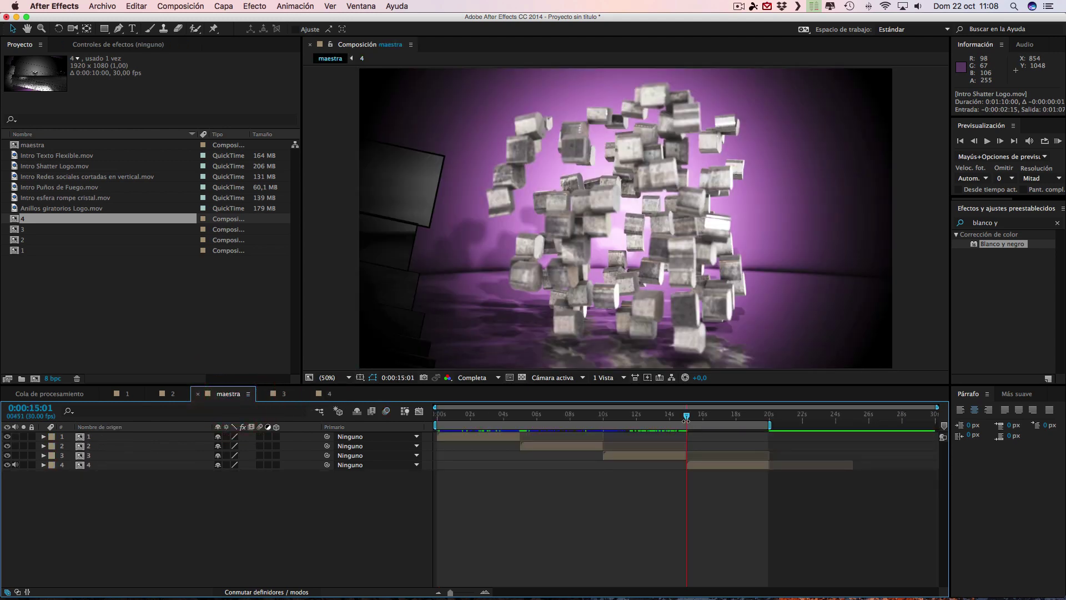
{"action": "mouse_move", "coordinate": [686, 419]}
{"action": "left_mouse_down"}
{"action": "mouse_move", "coordinate": [755, 425]}
{"action": "mouse_move", "coordinate": [526, 426]}
{"action": "mouse_move", "coordinate": [585, 425]}
{"action": "left_mouse_up"}
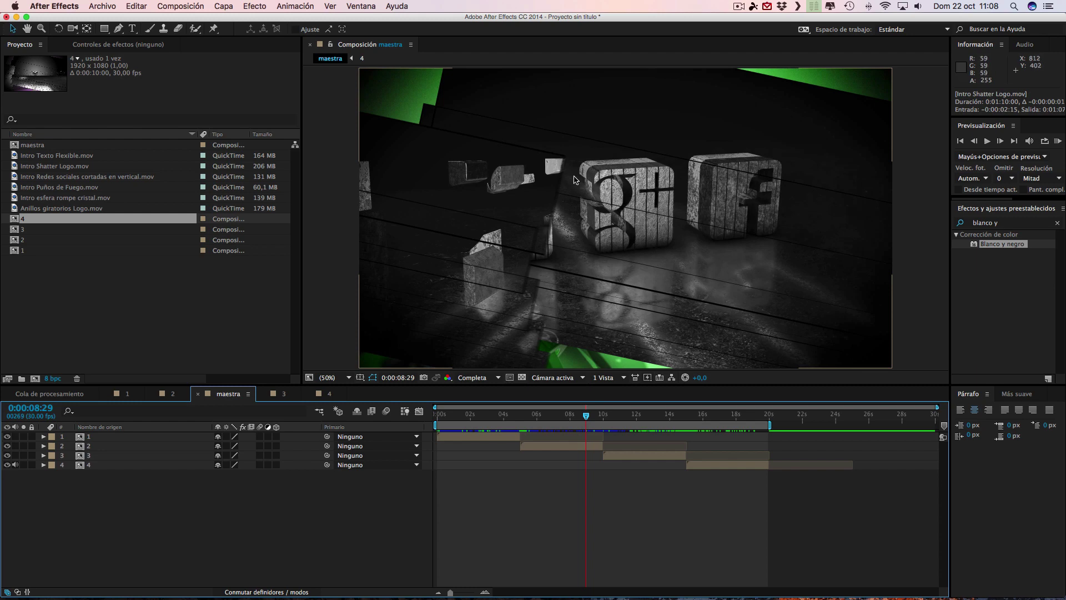
{"action": "left_click", "coordinate": [1057, 142]}
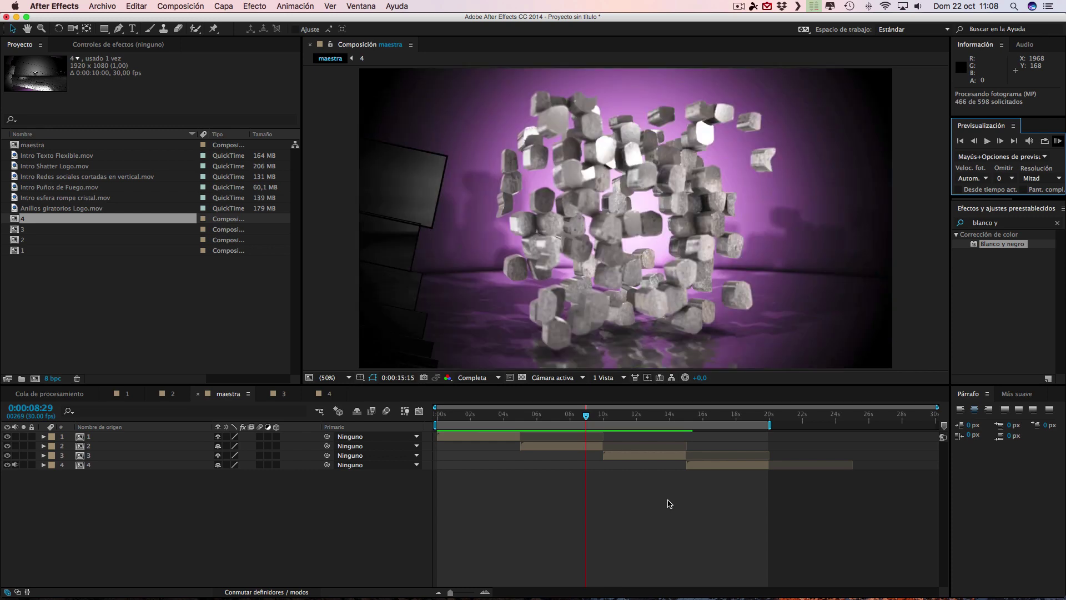
{"action": "left_click", "coordinate": [15, 469]}
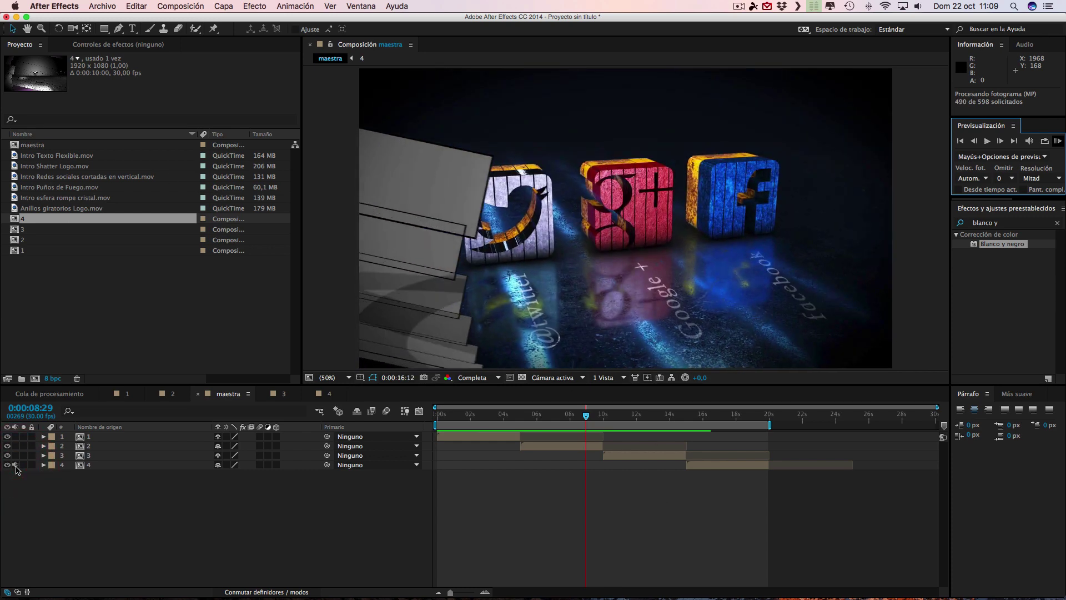
{"action": "left_click", "coordinate": [15, 468]}
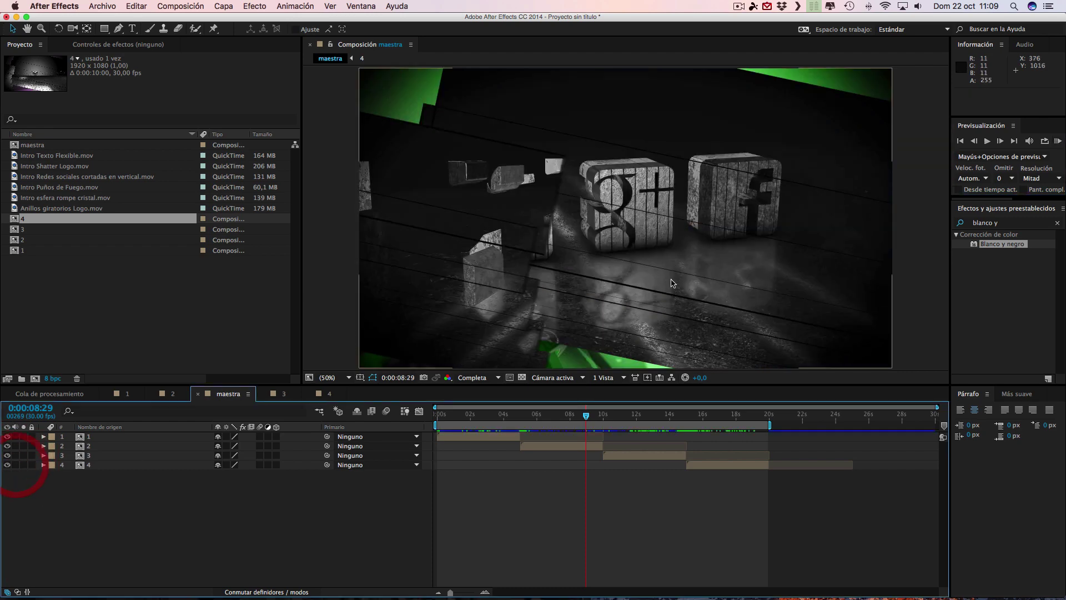
{"action": "left_click", "coordinate": [1058, 142]}
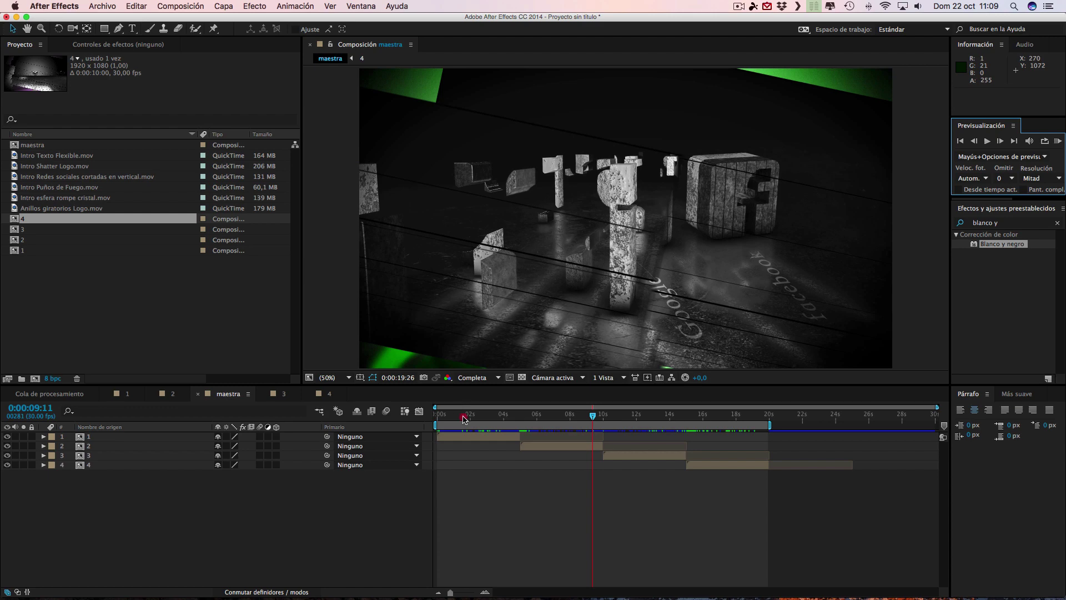
{"action": "left_click_drag", "start_coordinate": [464, 418], "coordinate": [438, 418]}
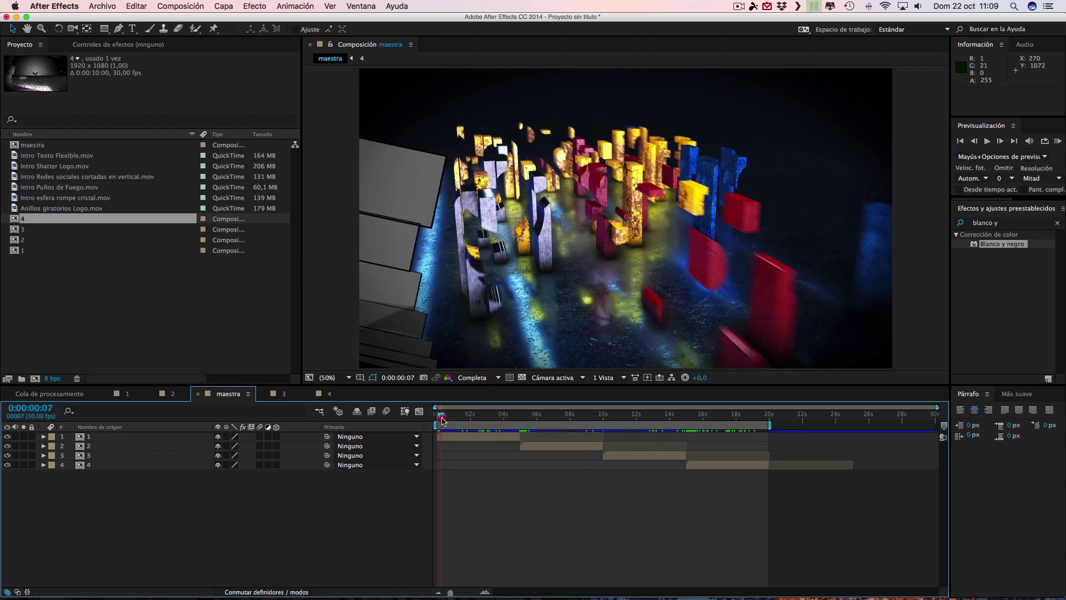
{"action": "left_click_drag", "start_coordinate": [442, 419], "coordinate": [434, 420]}
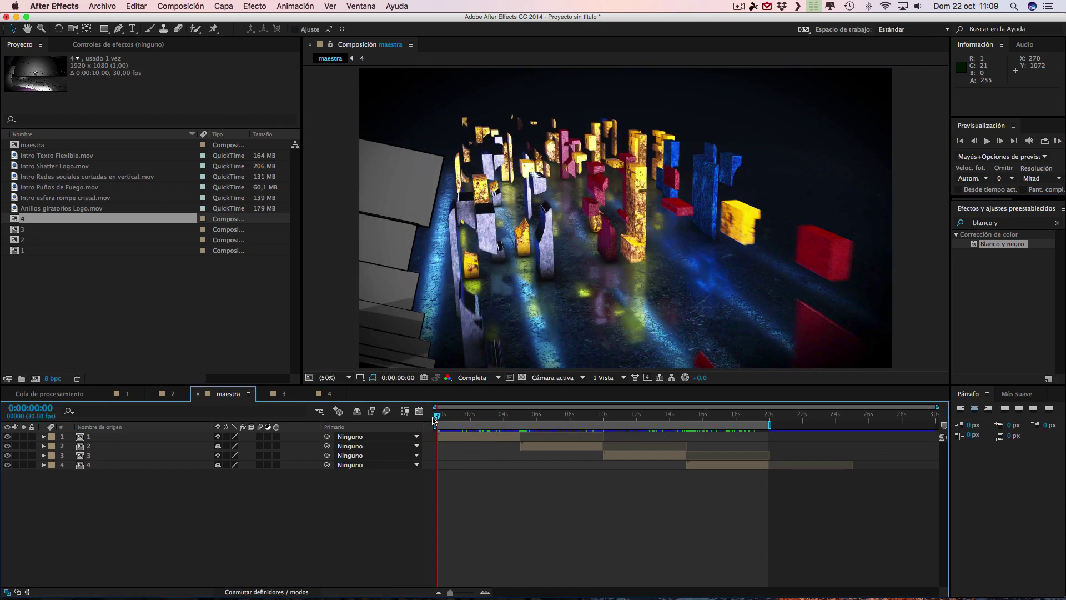
{"action": "left_click", "coordinate": [64, 178]}
Import Intro Puzzle animado .mov through Archivo > Importar > Archivo..., enlarging the file browser to find it.
{"action": "left_click", "coordinate": [65, 208]}
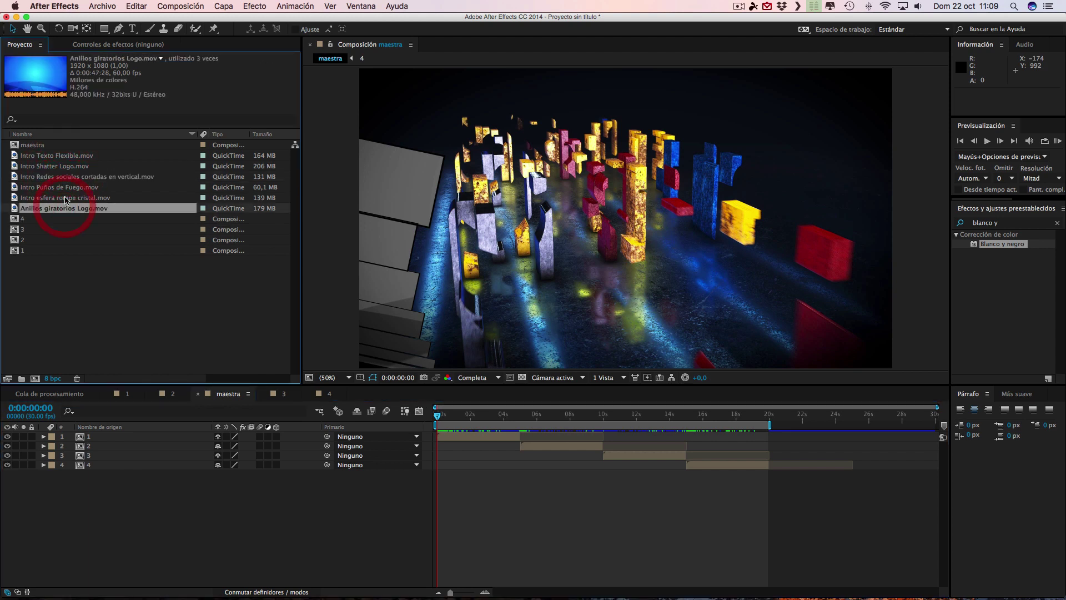
{"action": "left_click", "coordinate": [66, 198]}
{"action": "left_click", "coordinate": [60, 157]}
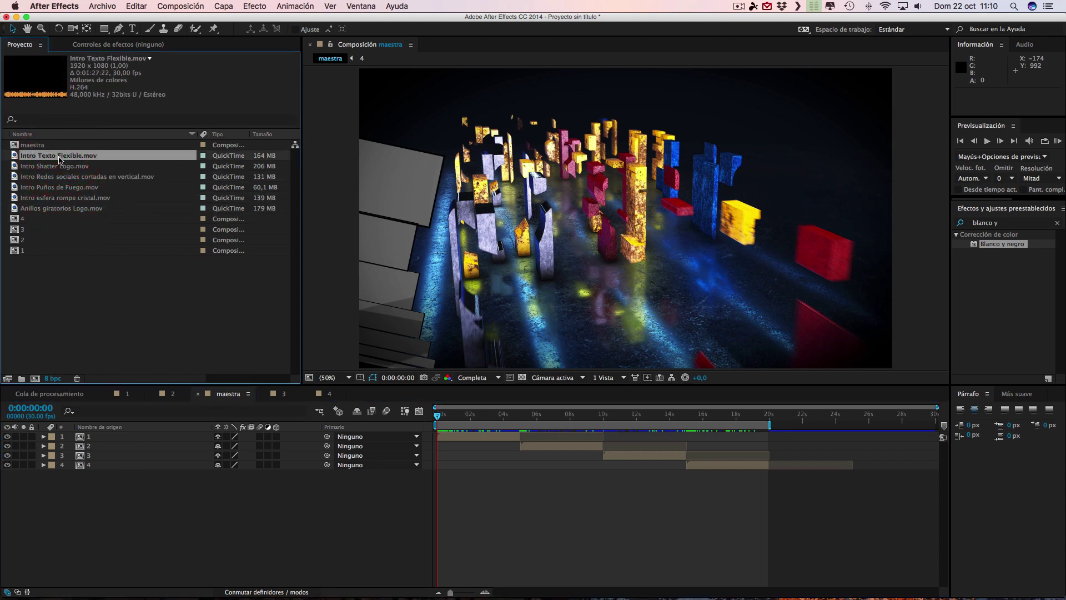
{"action": "left_click", "coordinate": [136, 6]}
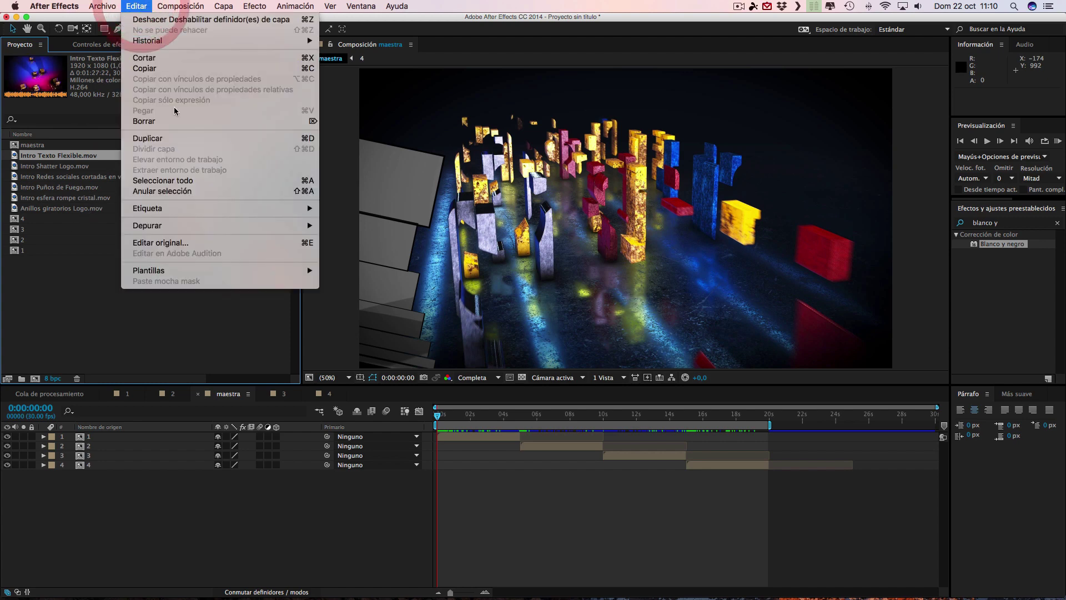
{"action": "mouse_move", "coordinate": [102, 7]}
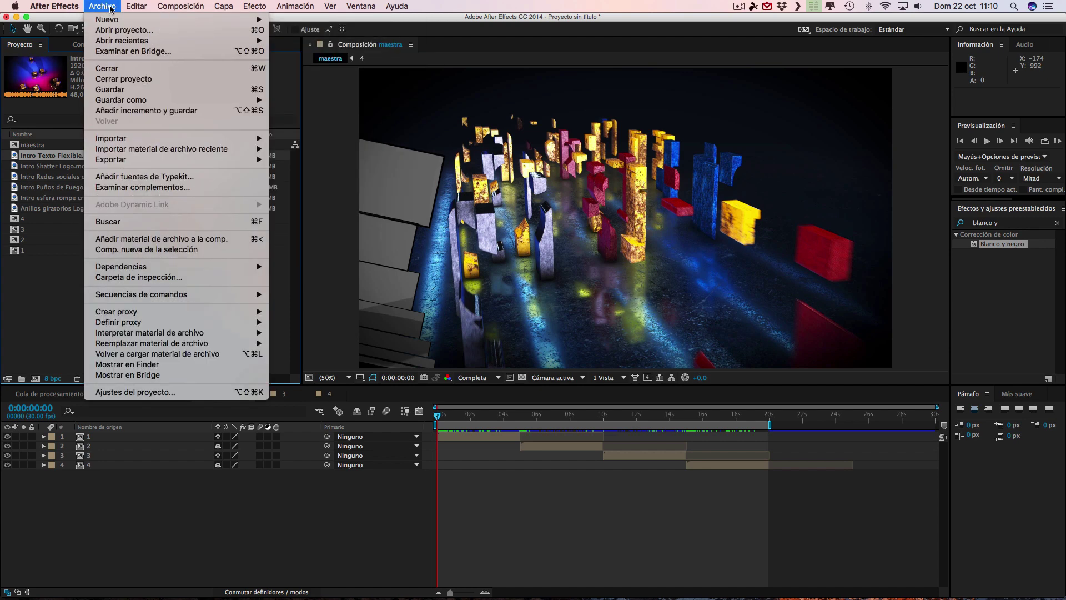
{"action": "mouse_move", "coordinate": [166, 139]}
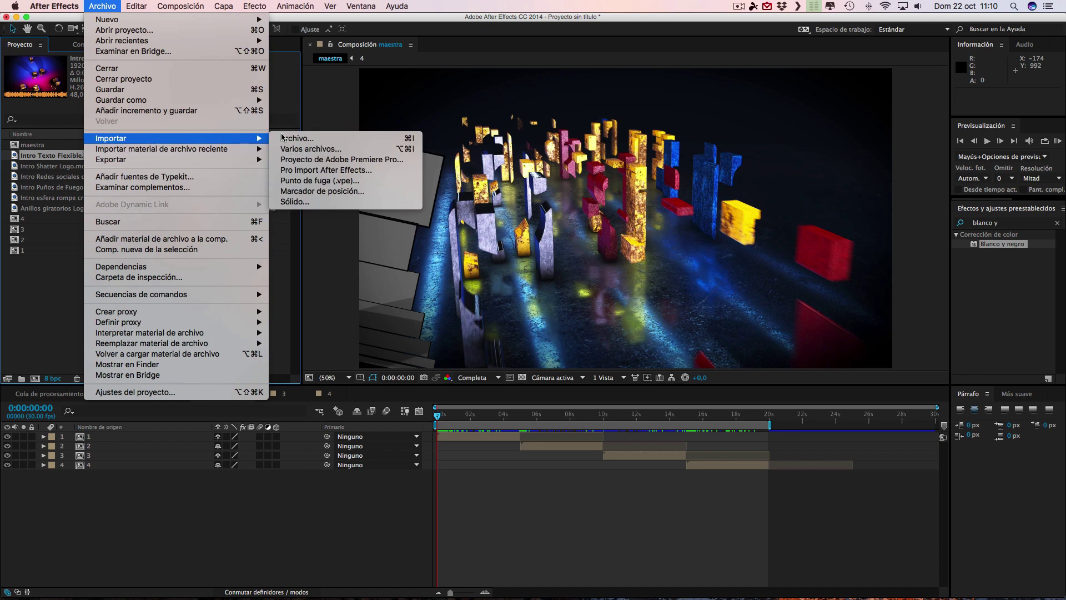
{"action": "left_click", "coordinate": [294, 138]}
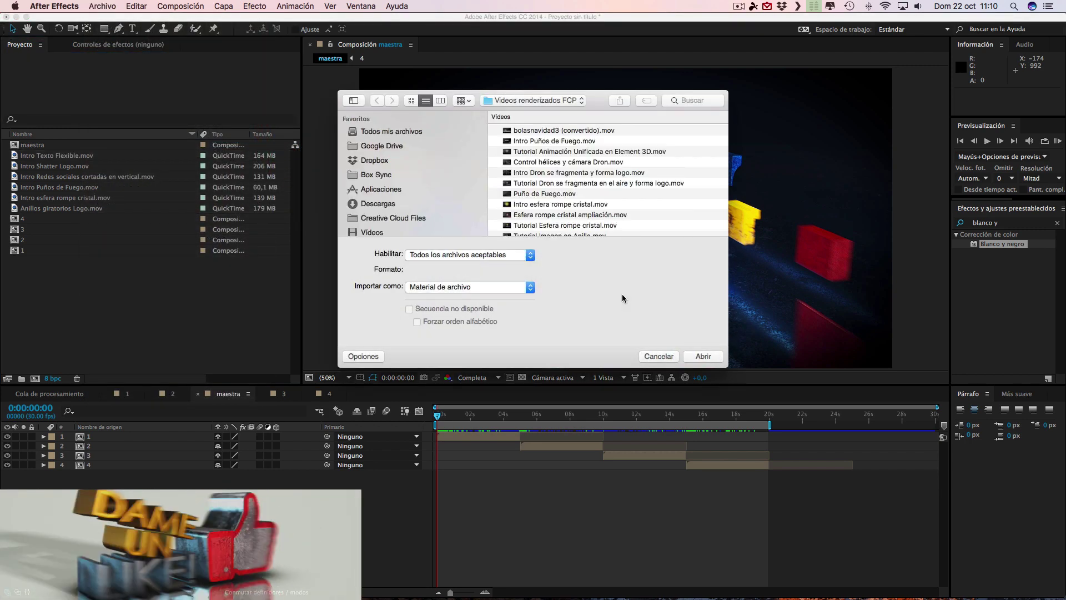
{"action": "left_click_drag", "start_coordinate": [732, 370], "coordinate": [854, 532]}
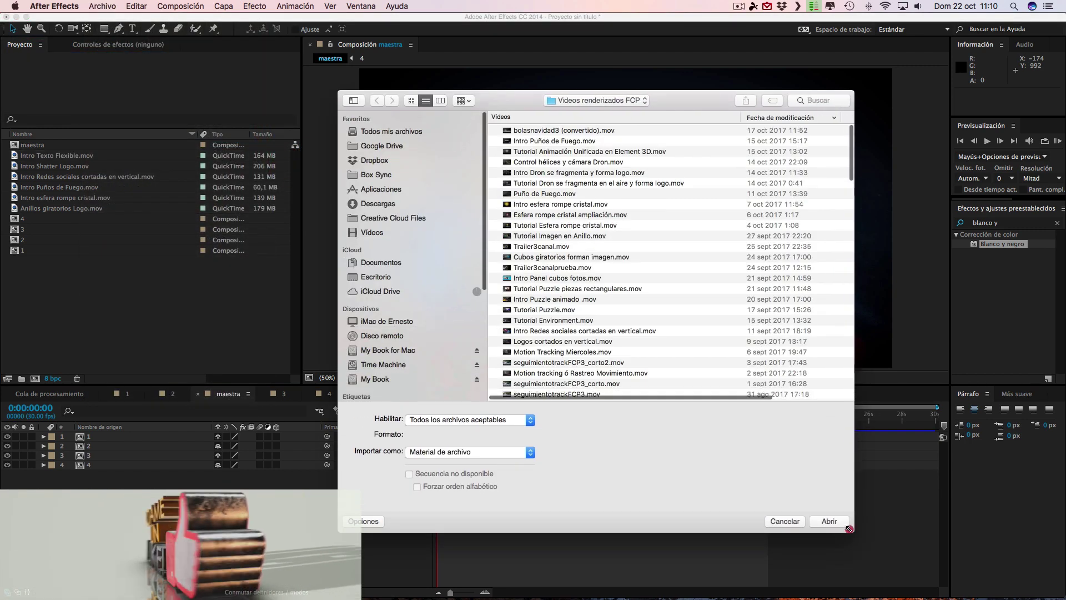
{"action": "left_click", "coordinate": [543, 300]}
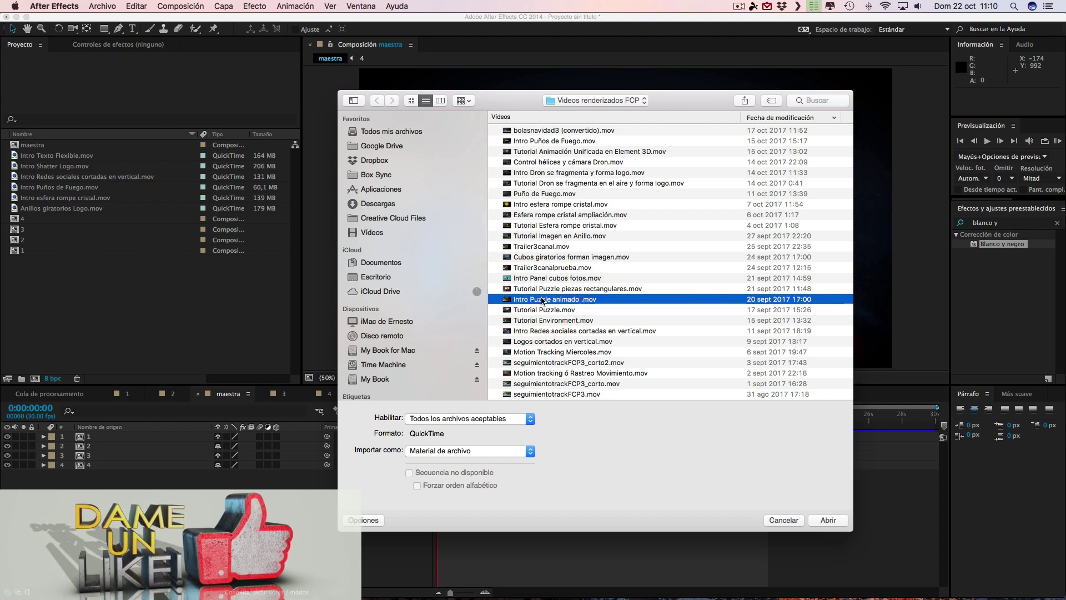
{"action": "left_click", "coordinate": [827, 521]}
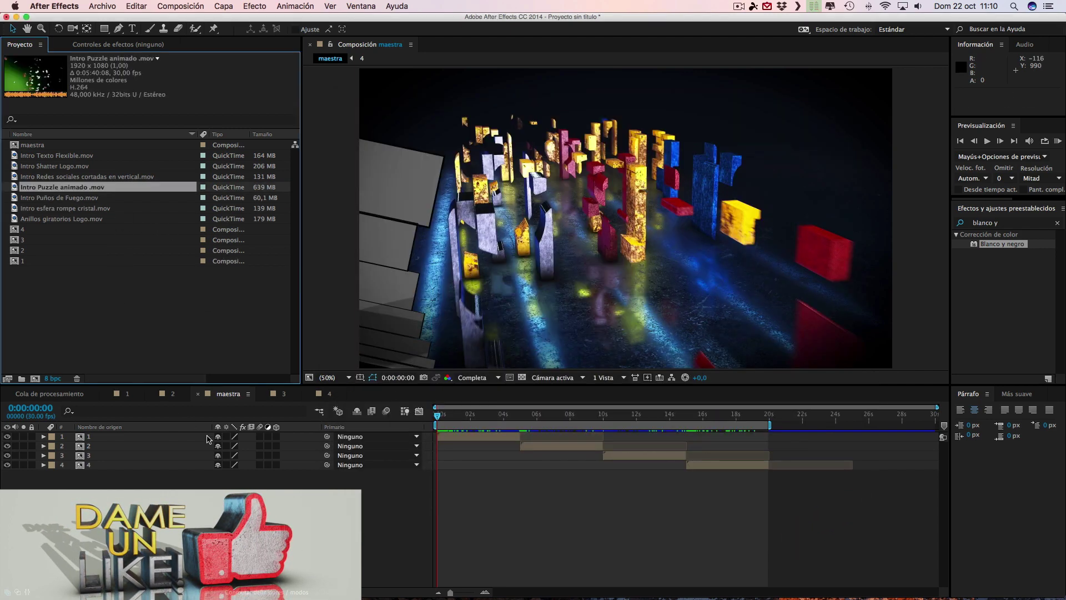
In composition 1, replace layer 7's source footage with Intro Puzzle animado .mov.
{"action": "left_click", "coordinate": [124, 394]}
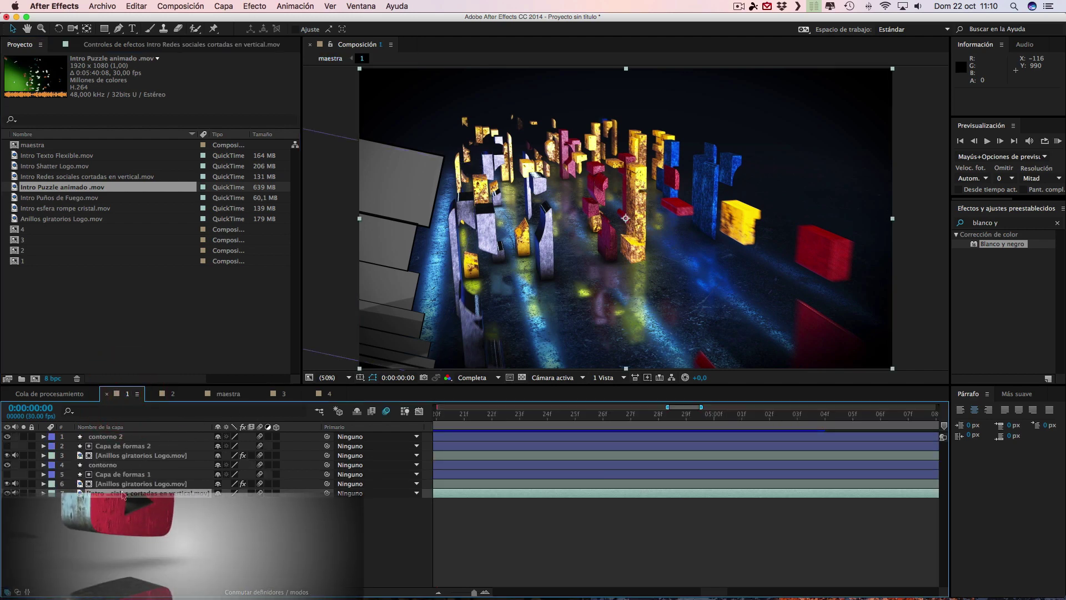
{"action": "left_click_drag", "start_coordinate": [61, 188], "coordinate": [60, 204]}
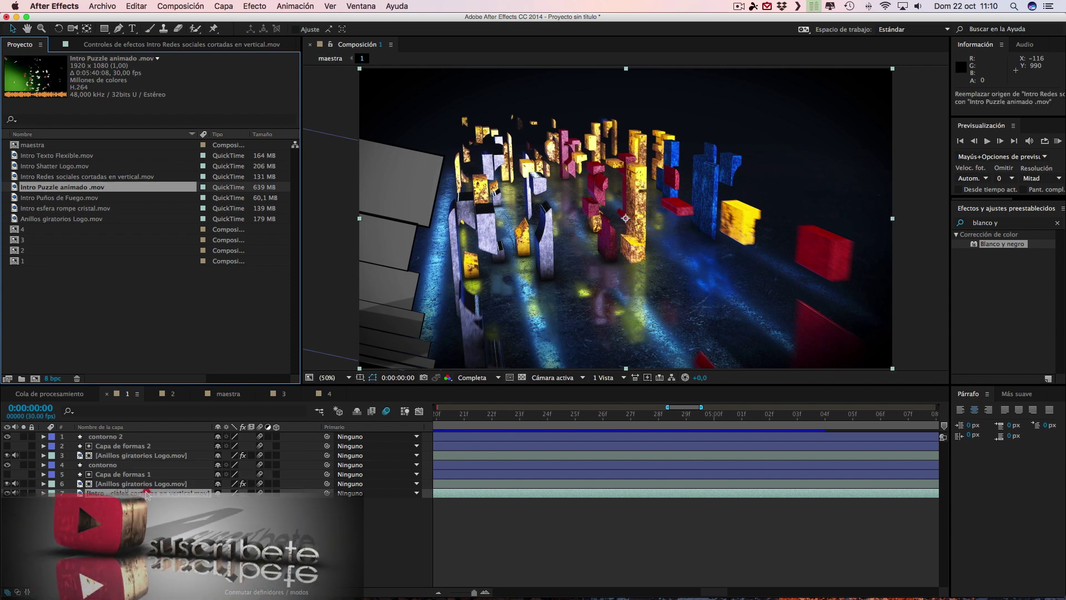
{"action": "left_click_drag", "start_coordinate": [60, 204], "coordinate": [143, 492]}
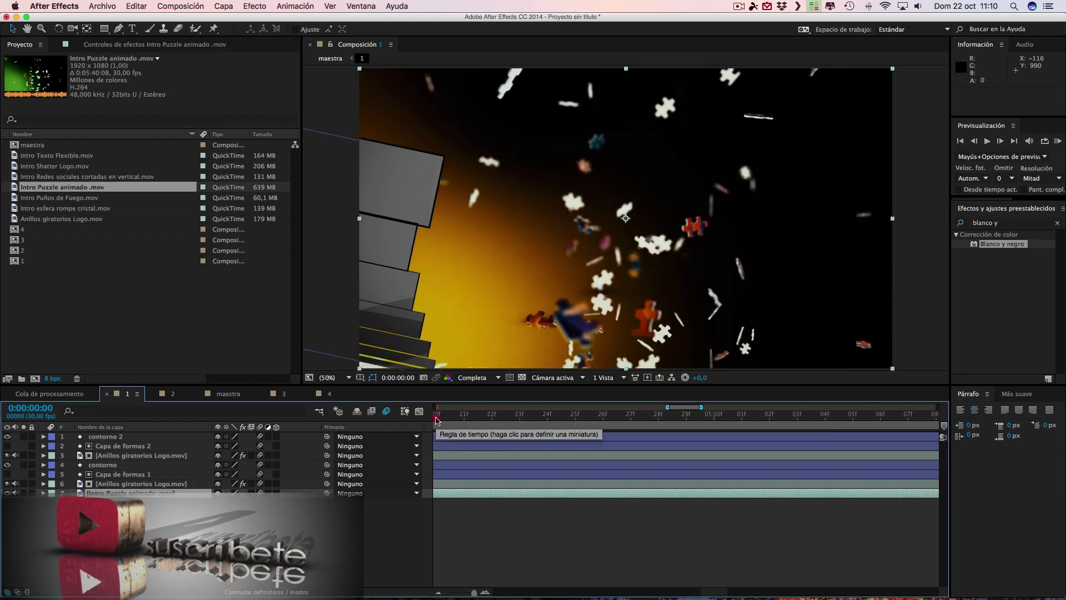
Review the puzzle frames across the 10-second timeline and slide the clip earlier to start sooner.
{"action": "left_click", "coordinate": [437, 415]}
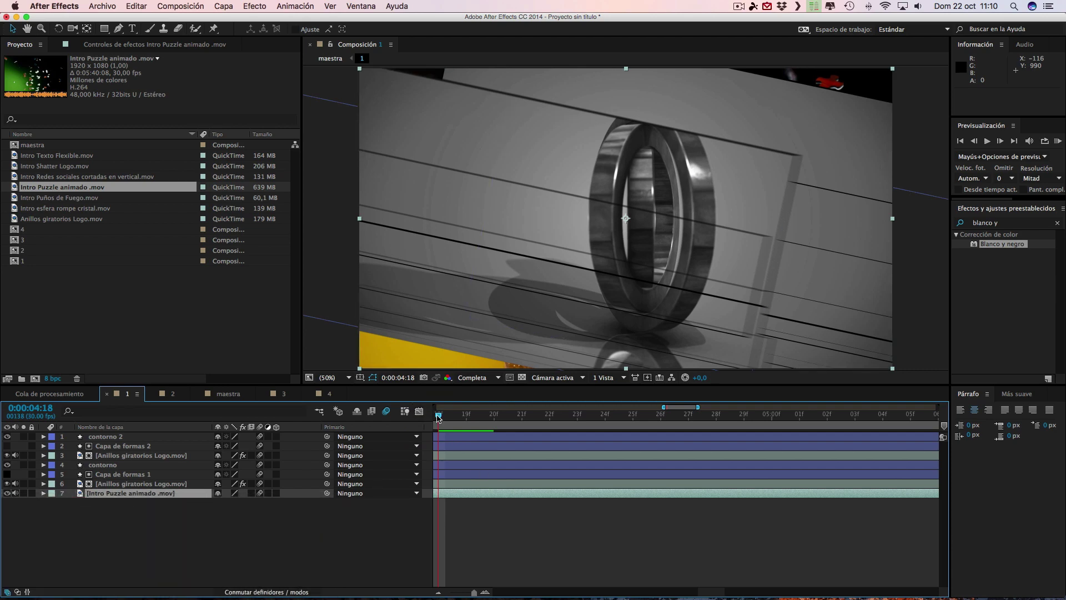
{"action": "left_click_drag", "start_coordinate": [435, 418], "coordinate": [479, 417]}
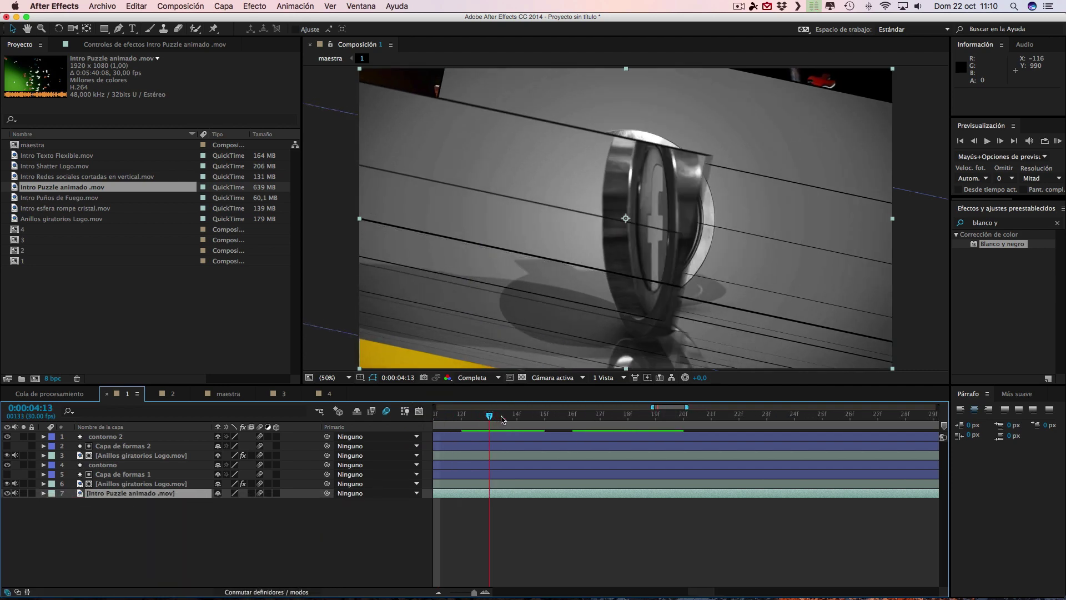
{"action": "left_click_drag", "start_coordinate": [502, 420], "coordinate": [439, 419]}
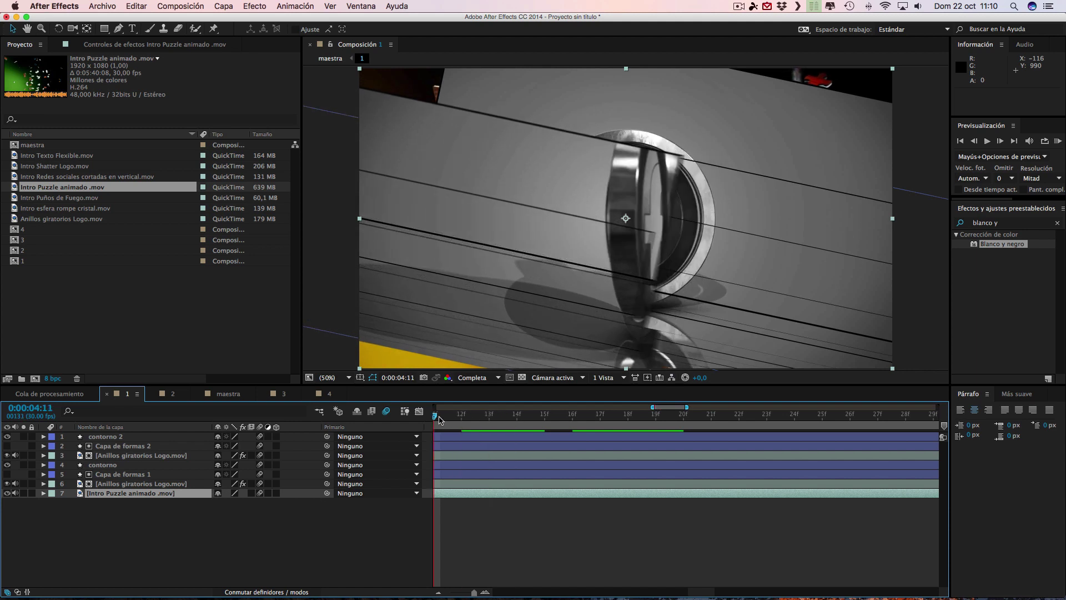
{"action": "left_click_drag", "start_coordinate": [470, 591], "coordinate": [439, 592]}
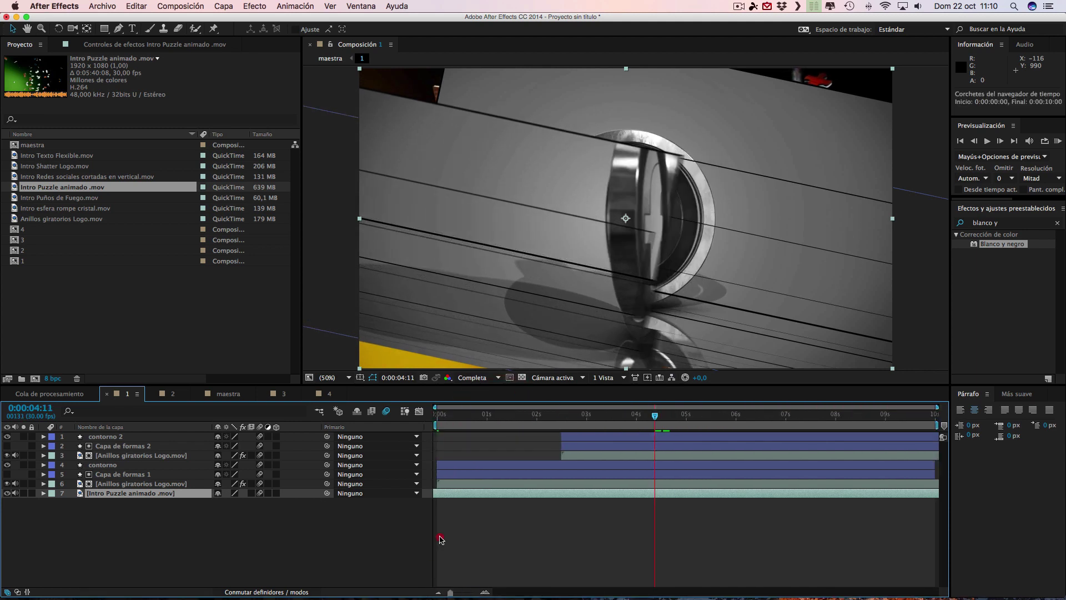
{"action": "left_click_drag", "start_coordinate": [444, 420], "coordinate": [580, 422]}
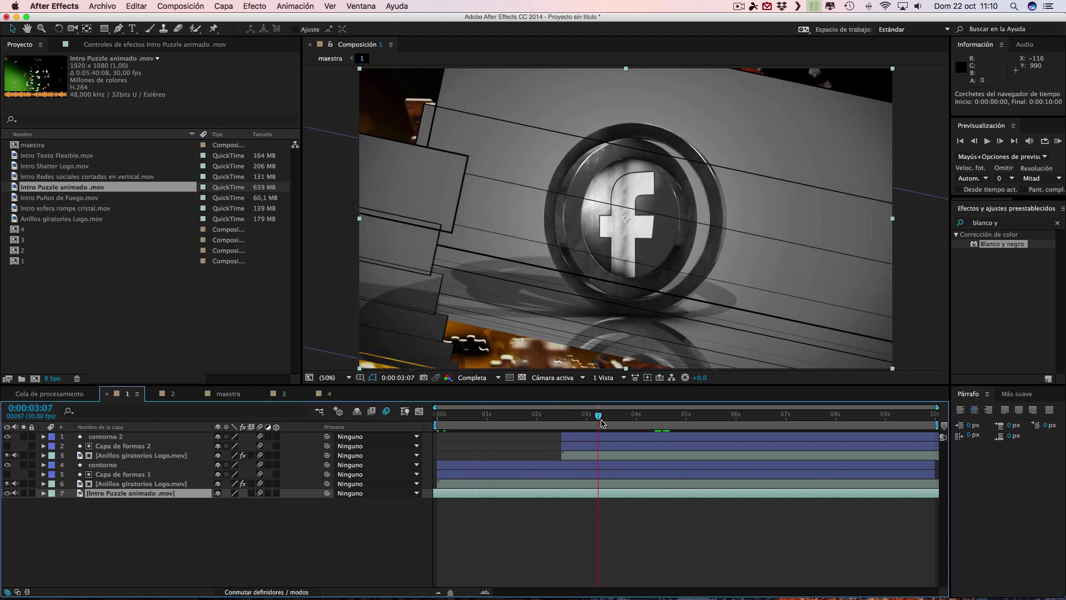
{"action": "left_click_drag", "start_coordinate": [580, 422], "coordinate": [445, 420]}
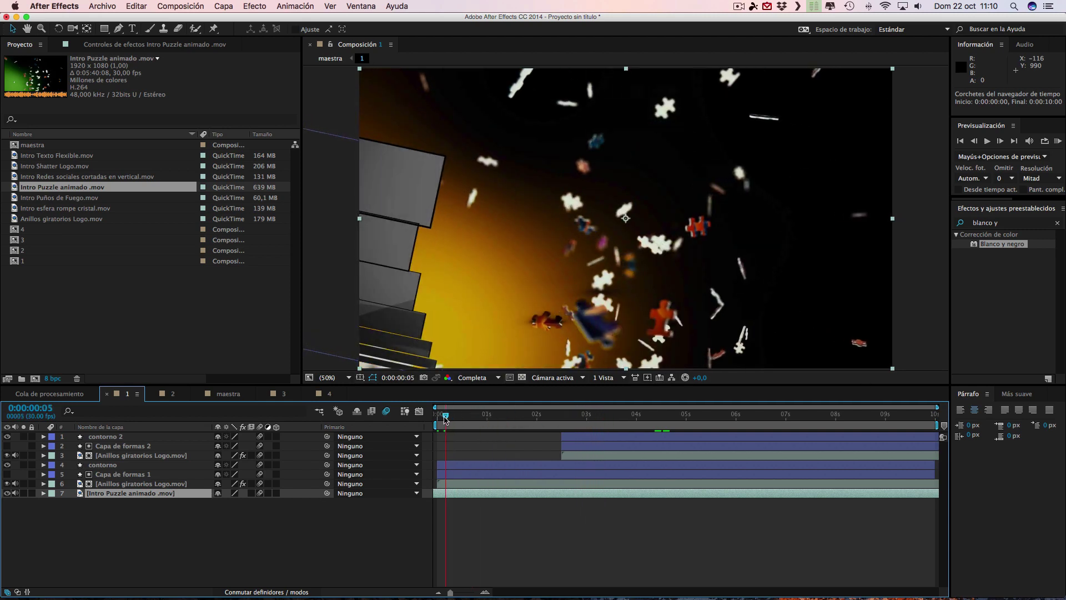
{"action": "left_click_drag", "start_coordinate": [584, 493], "coordinate": [445, 494]}
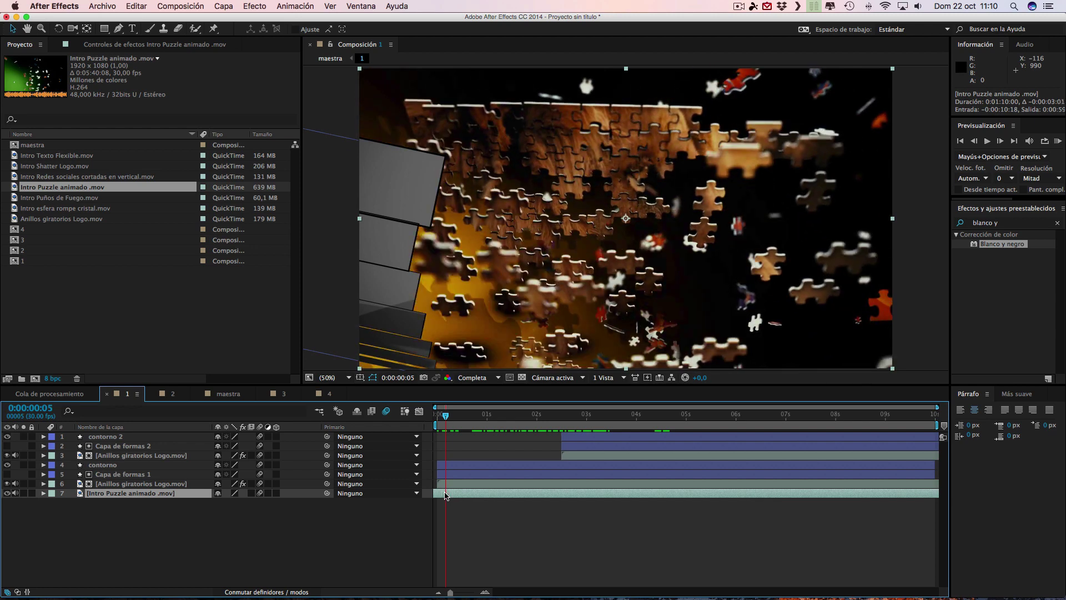
{"action": "left_click_drag", "start_coordinate": [445, 415], "coordinate": [694, 418]}
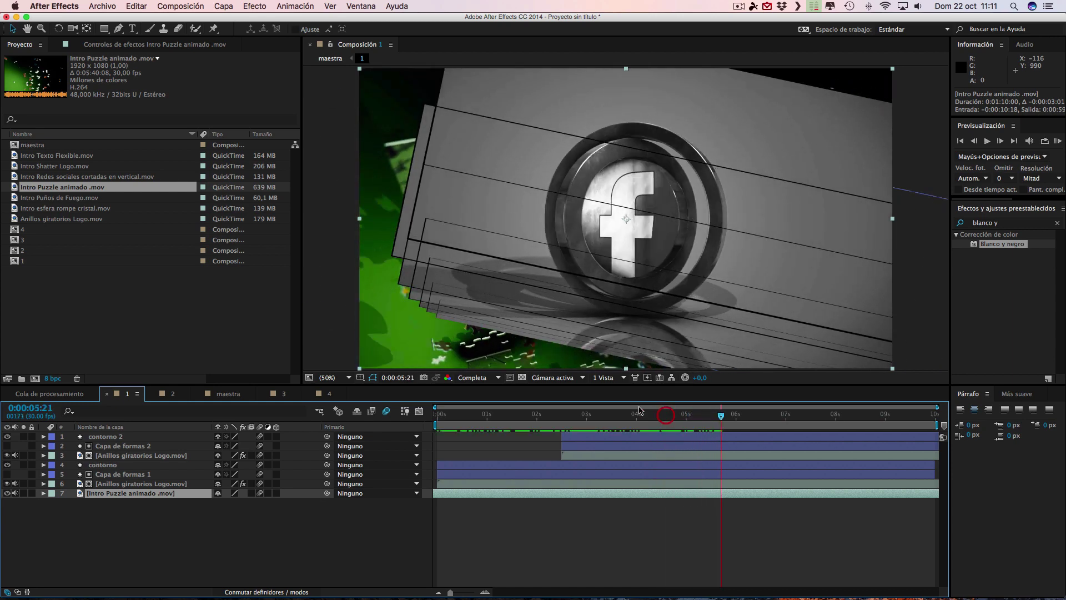
Scrub the maestra sequence through the Facebook ring scene to about 19 seconds, then preview it from the start.
{"action": "left_click", "coordinate": [227, 395]}
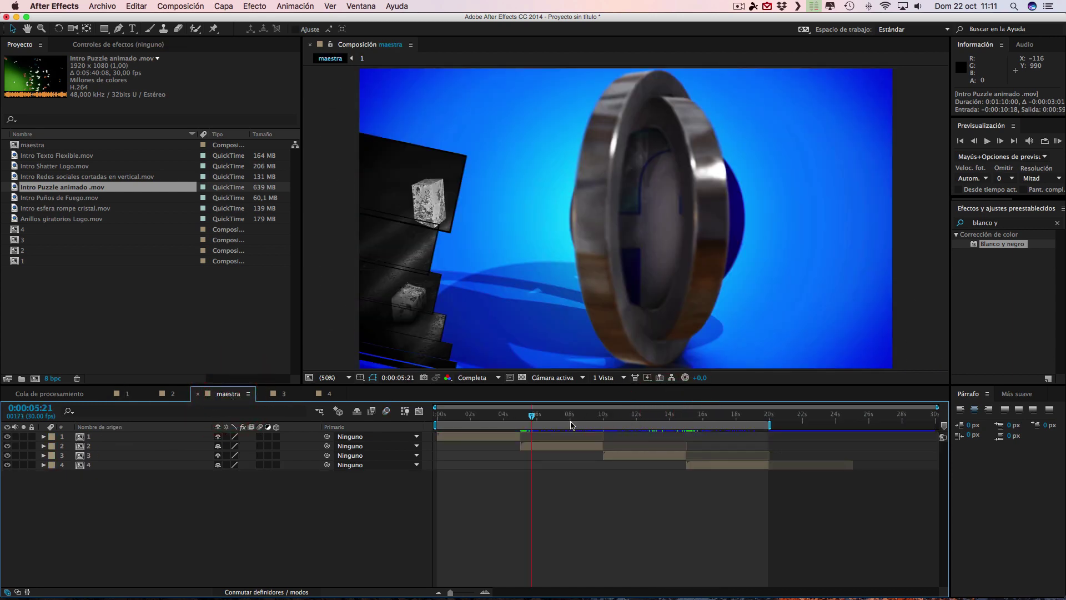
{"action": "mouse_move", "coordinate": [532, 416]}
{"action": "left_mouse_down"}
{"action": "mouse_move", "coordinate": [423, 418]}
{"action": "mouse_move", "coordinate": [481, 418]}
{"action": "left_mouse_up"}
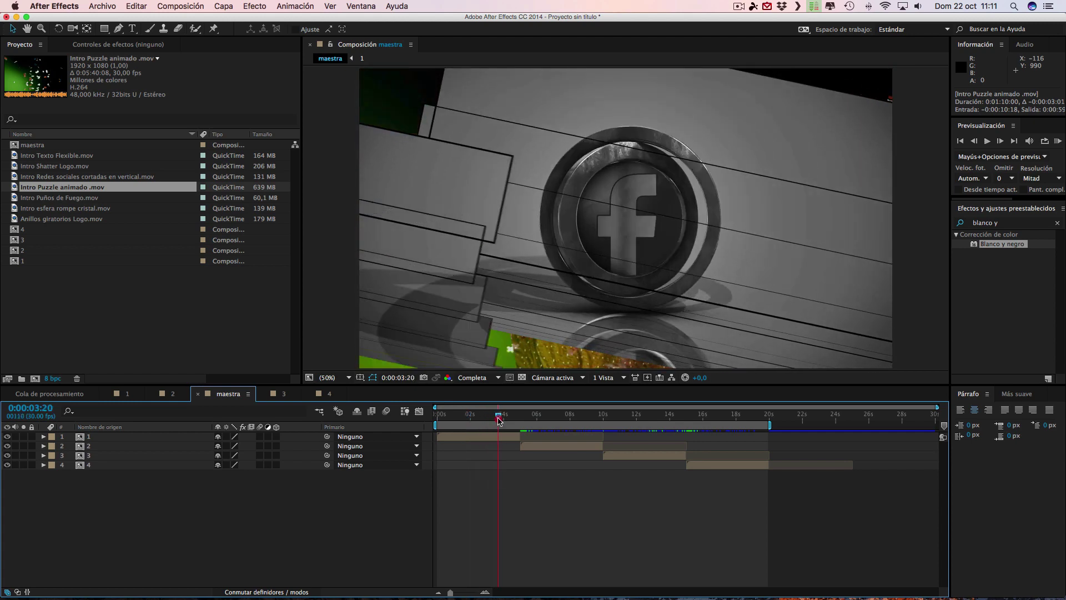
{"action": "left_click_drag", "start_coordinate": [512, 420], "coordinate": [756, 423]}
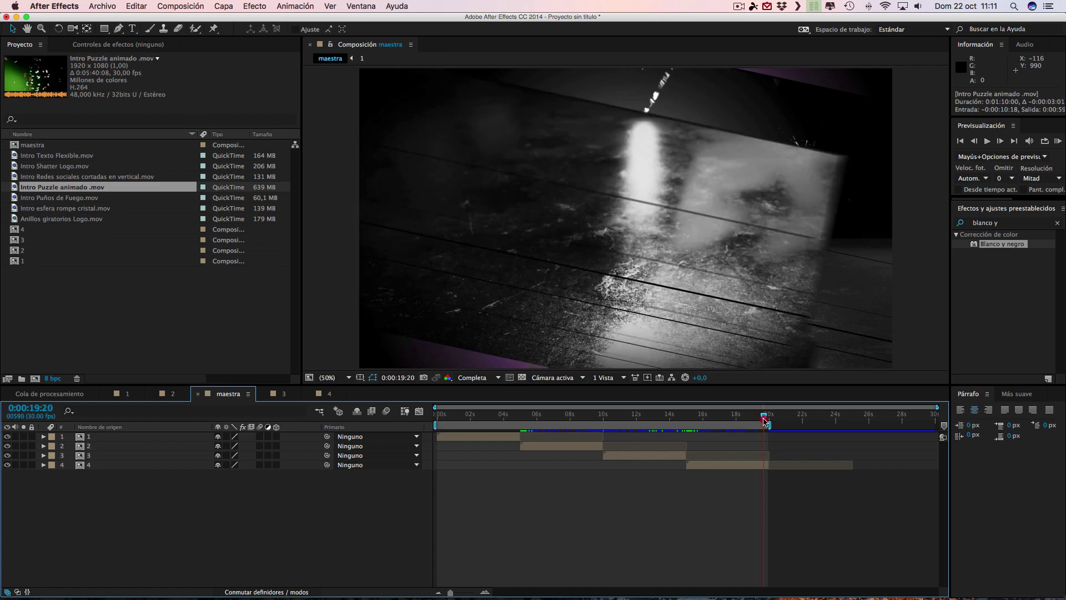
{"action": "mouse_move", "coordinate": [763, 422]}
{"action": "left_mouse_down"}
{"action": "mouse_move", "coordinate": [418, 426]}
{"action": "mouse_move", "coordinate": [716, 428]}
{"action": "mouse_move", "coordinate": [479, 426]}
{"action": "mouse_move", "coordinate": [693, 426]}
{"action": "left_mouse_up"}
{"action": "key", "text": "KP_0"}
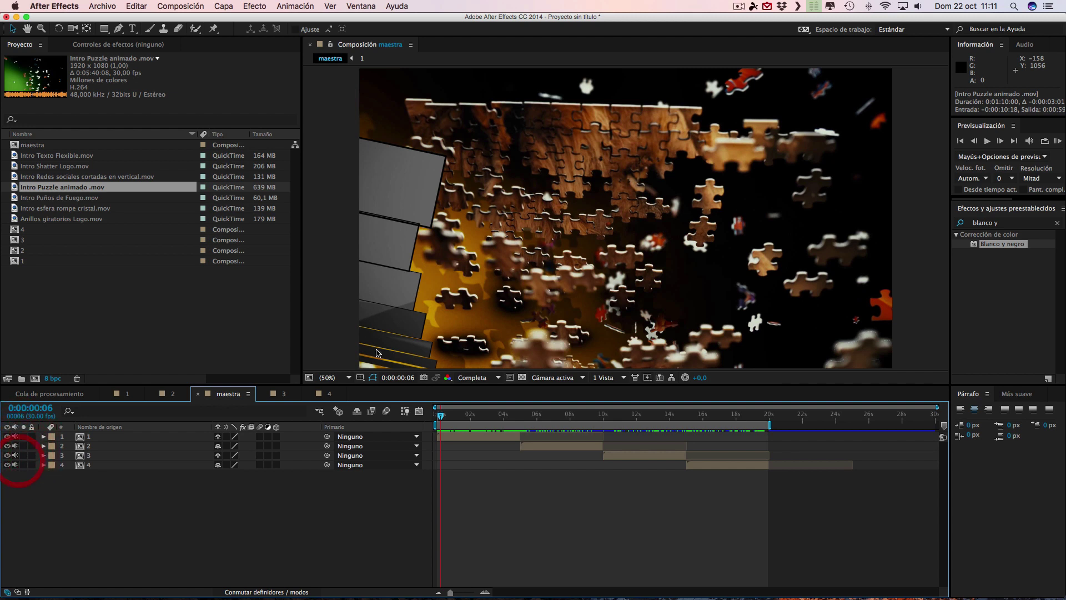
{"action": "left_click", "coordinate": [1058, 142]}
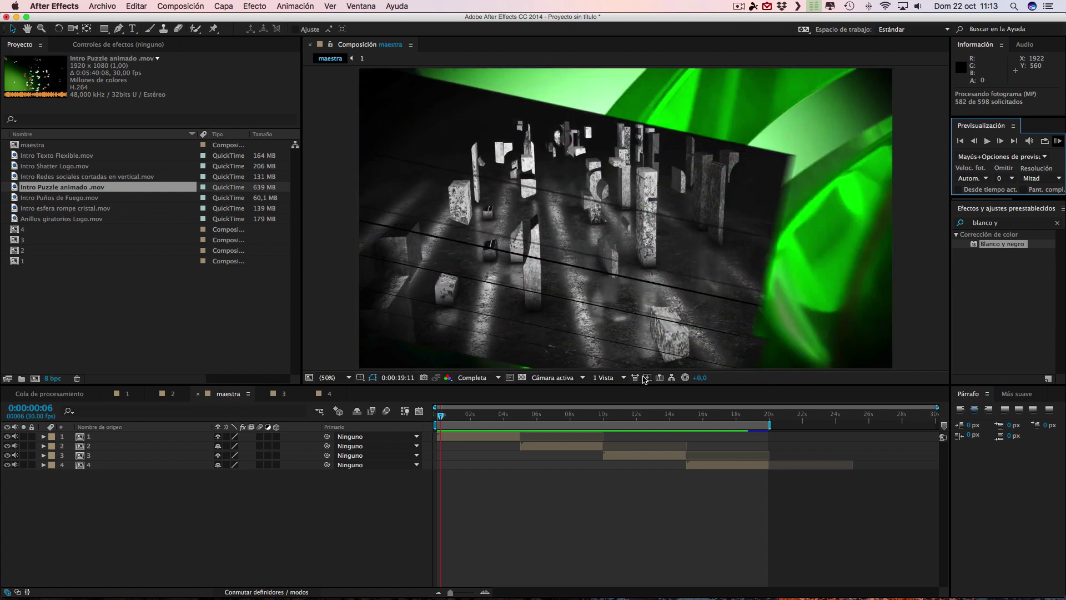
{"action": "key", "text": "space"}
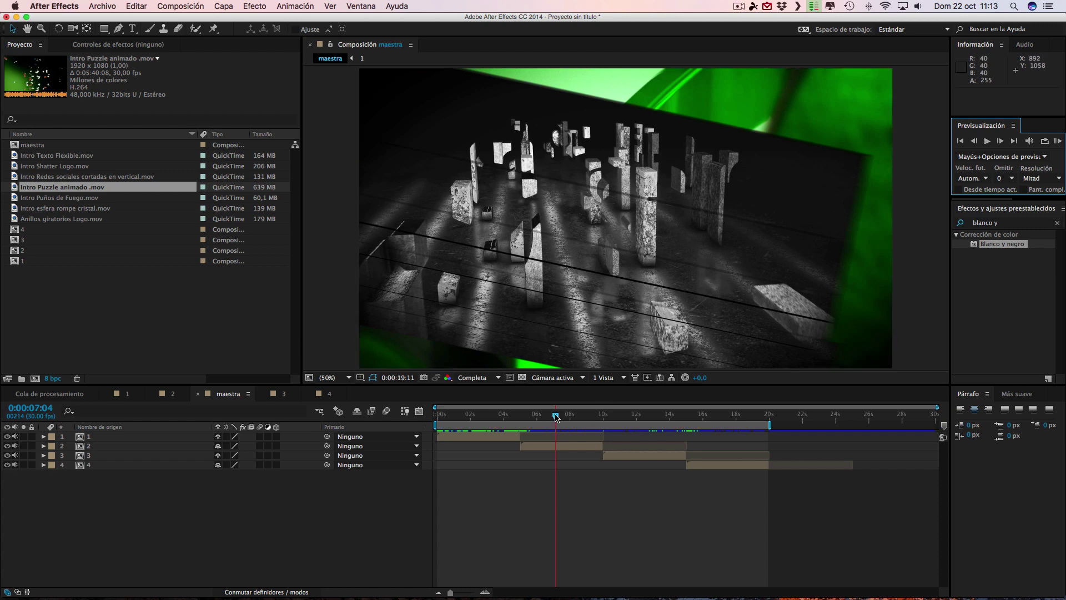
{"action": "mouse_move", "coordinate": [556, 417]}
{"action": "left_mouse_down"}
{"action": "mouse_move", "coordinate": [527, 420]}
{"action": "mouse_move", "coordinate": [611, 422]}
{"action": "mouse_move", "coordinate": [491, 423]}
{"action": "mouse_move", "coordinate": [766, 419]}
{"action": "mouse_move", "coordinate": [505, 419]}
{"action": "left_mouse_up"}
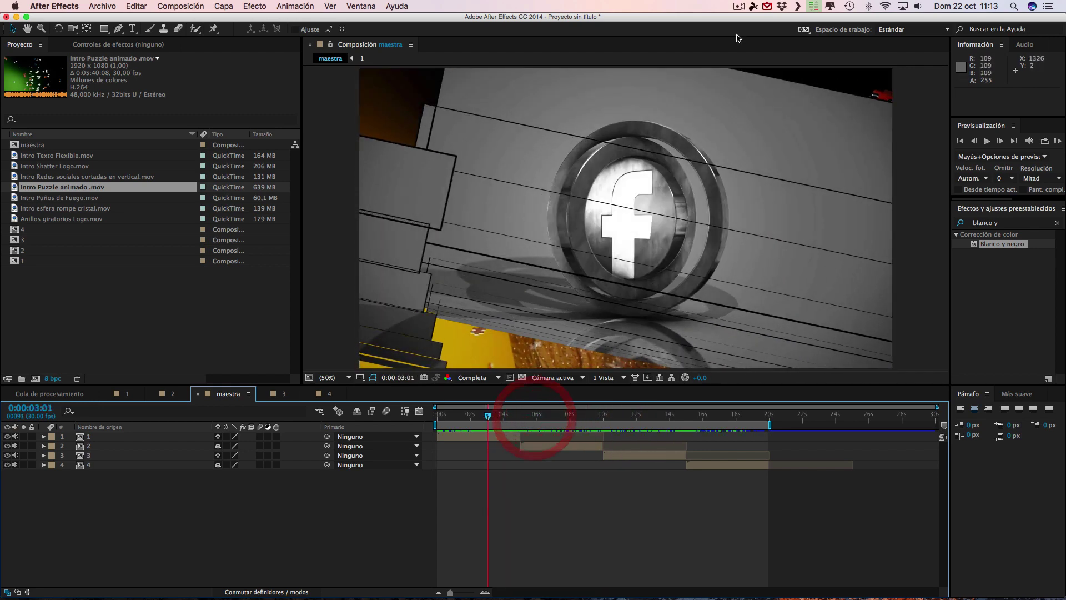
{"action": "left_click", "coordinate": [739, 6]}
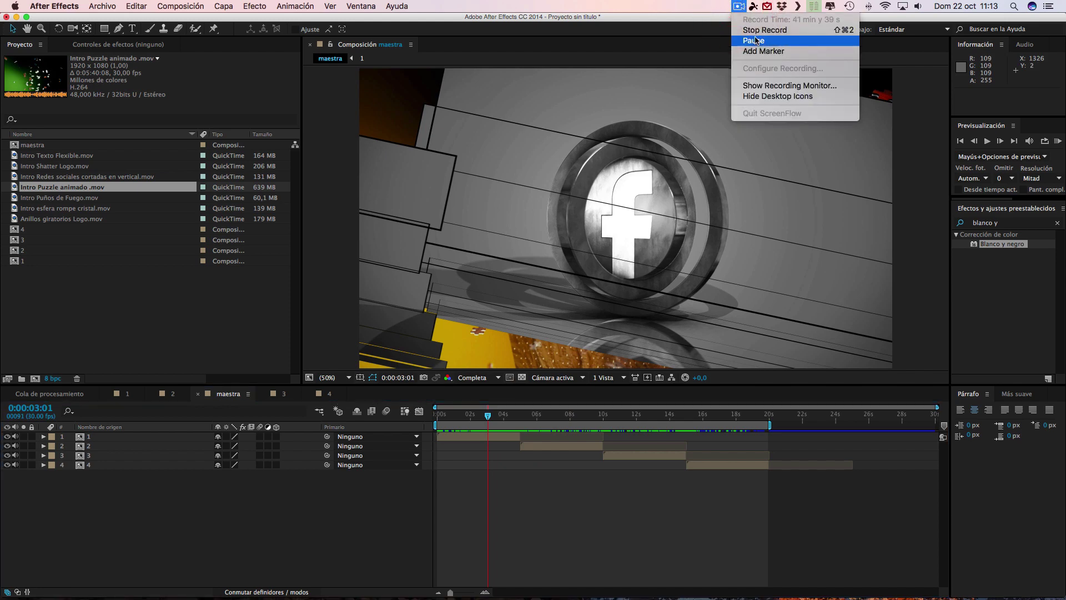